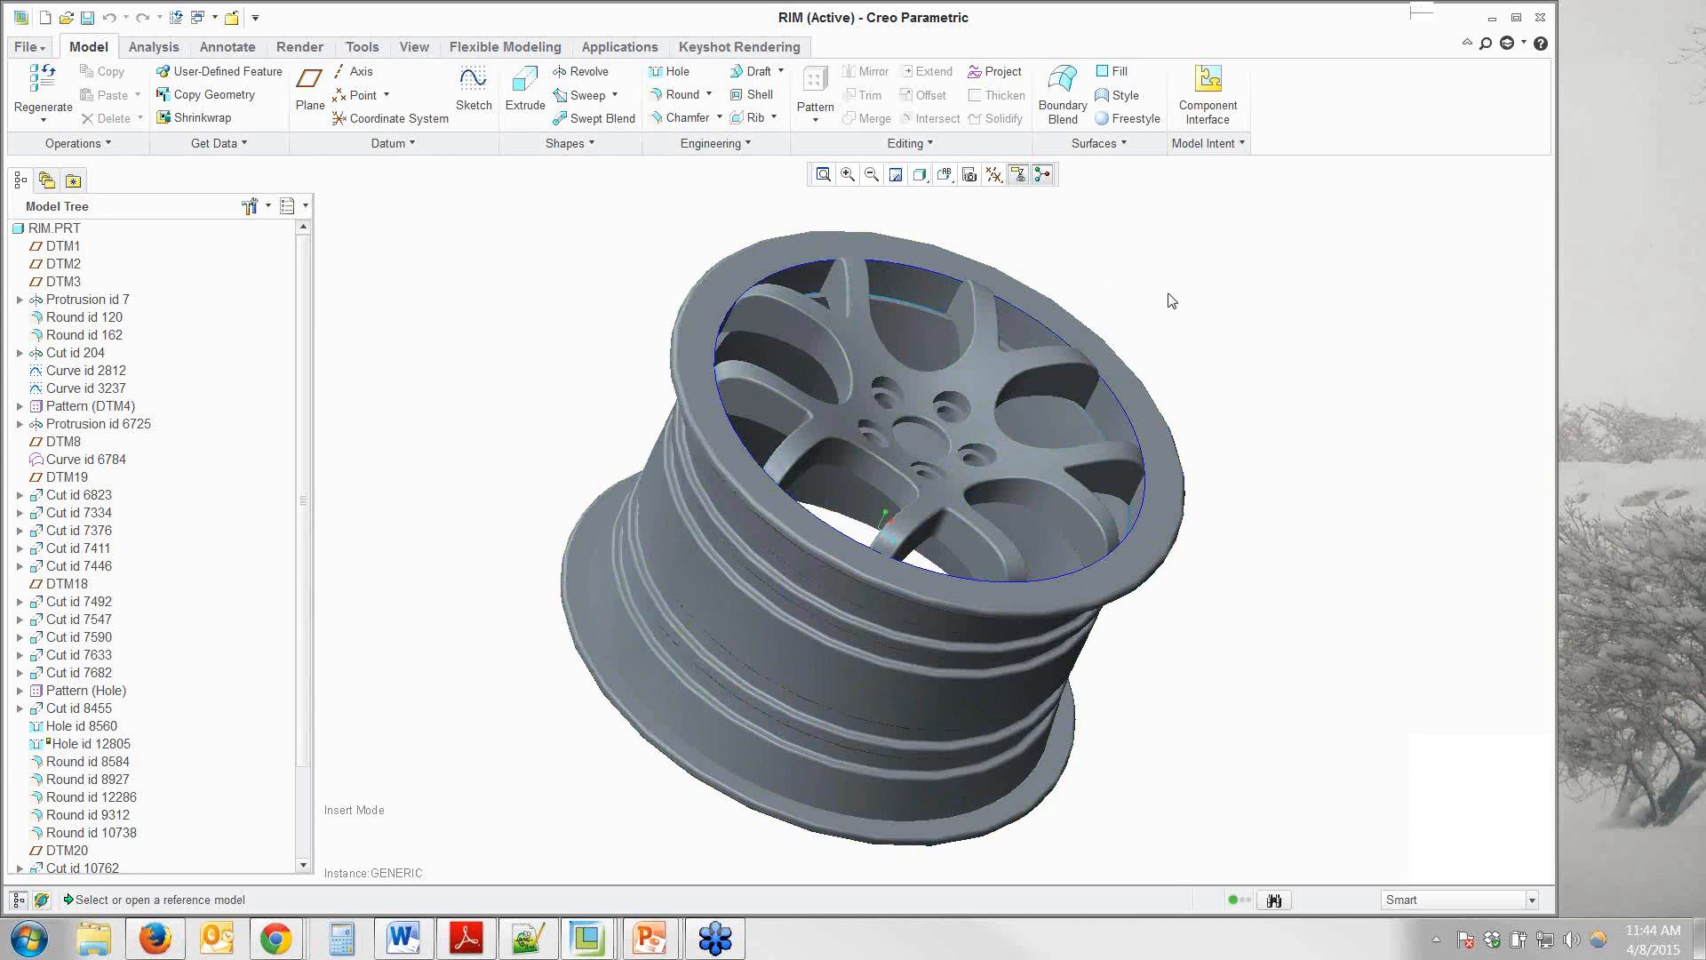
Run ModelCHECK on the rim part and look through the list of errors and warnings in its report.
middle_click_drag(1173, 301, 1167, 287)
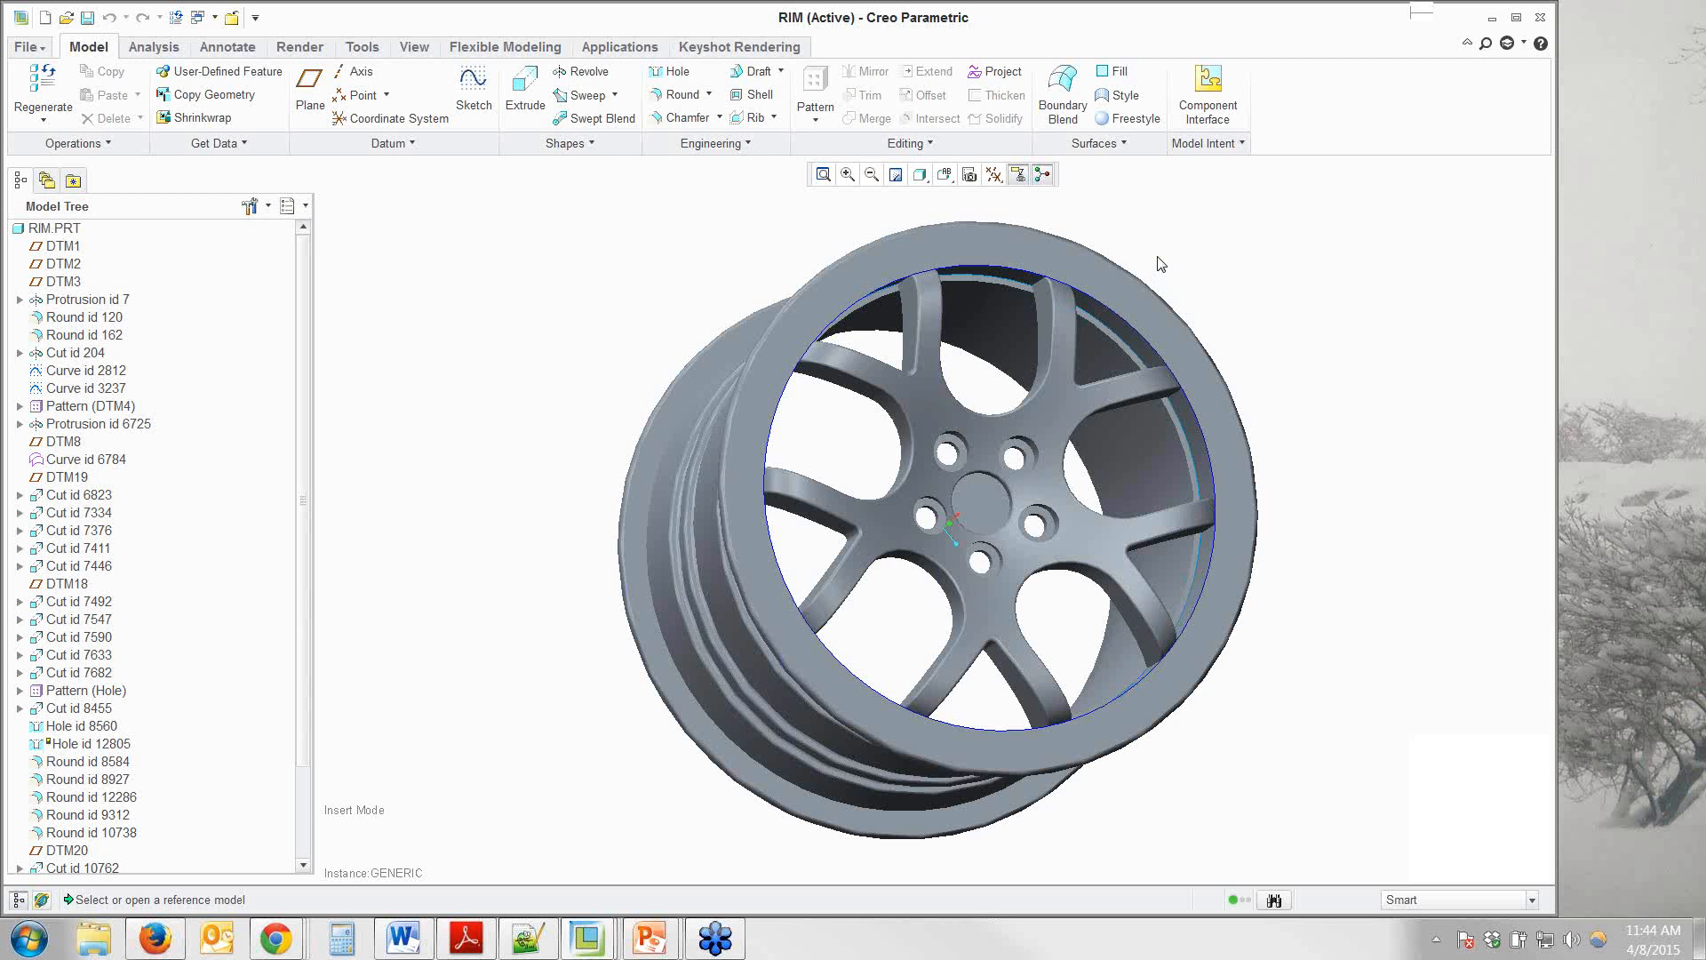
key("ctrl+g")
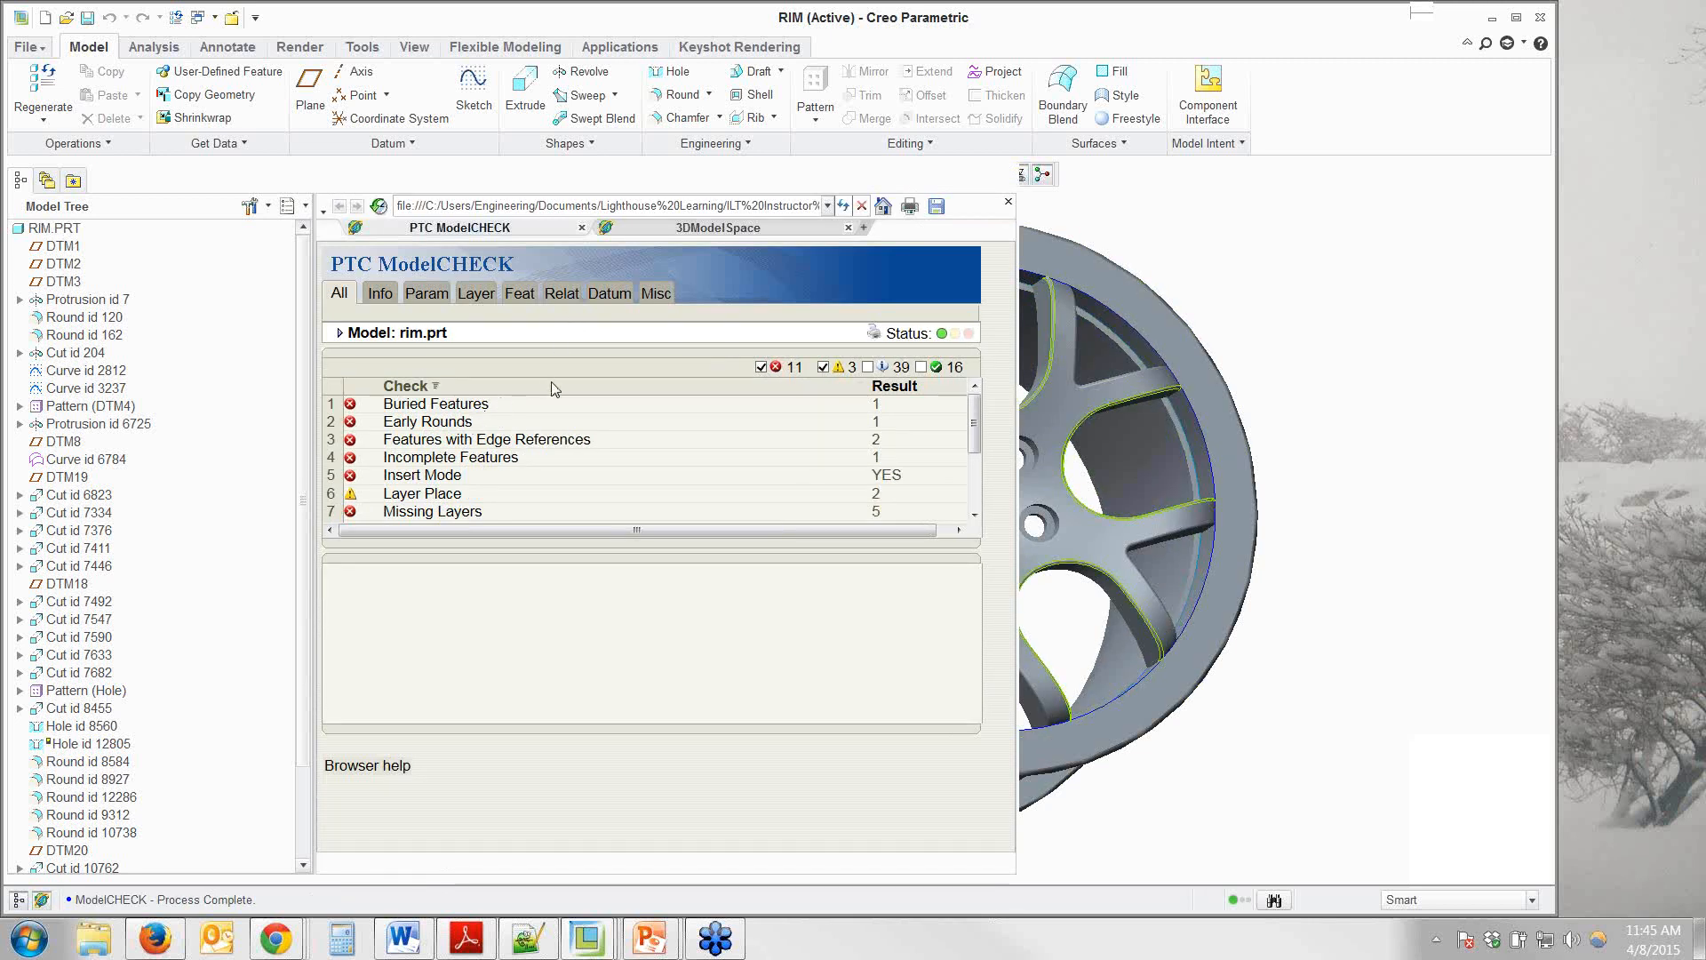
left_click(404, 940)
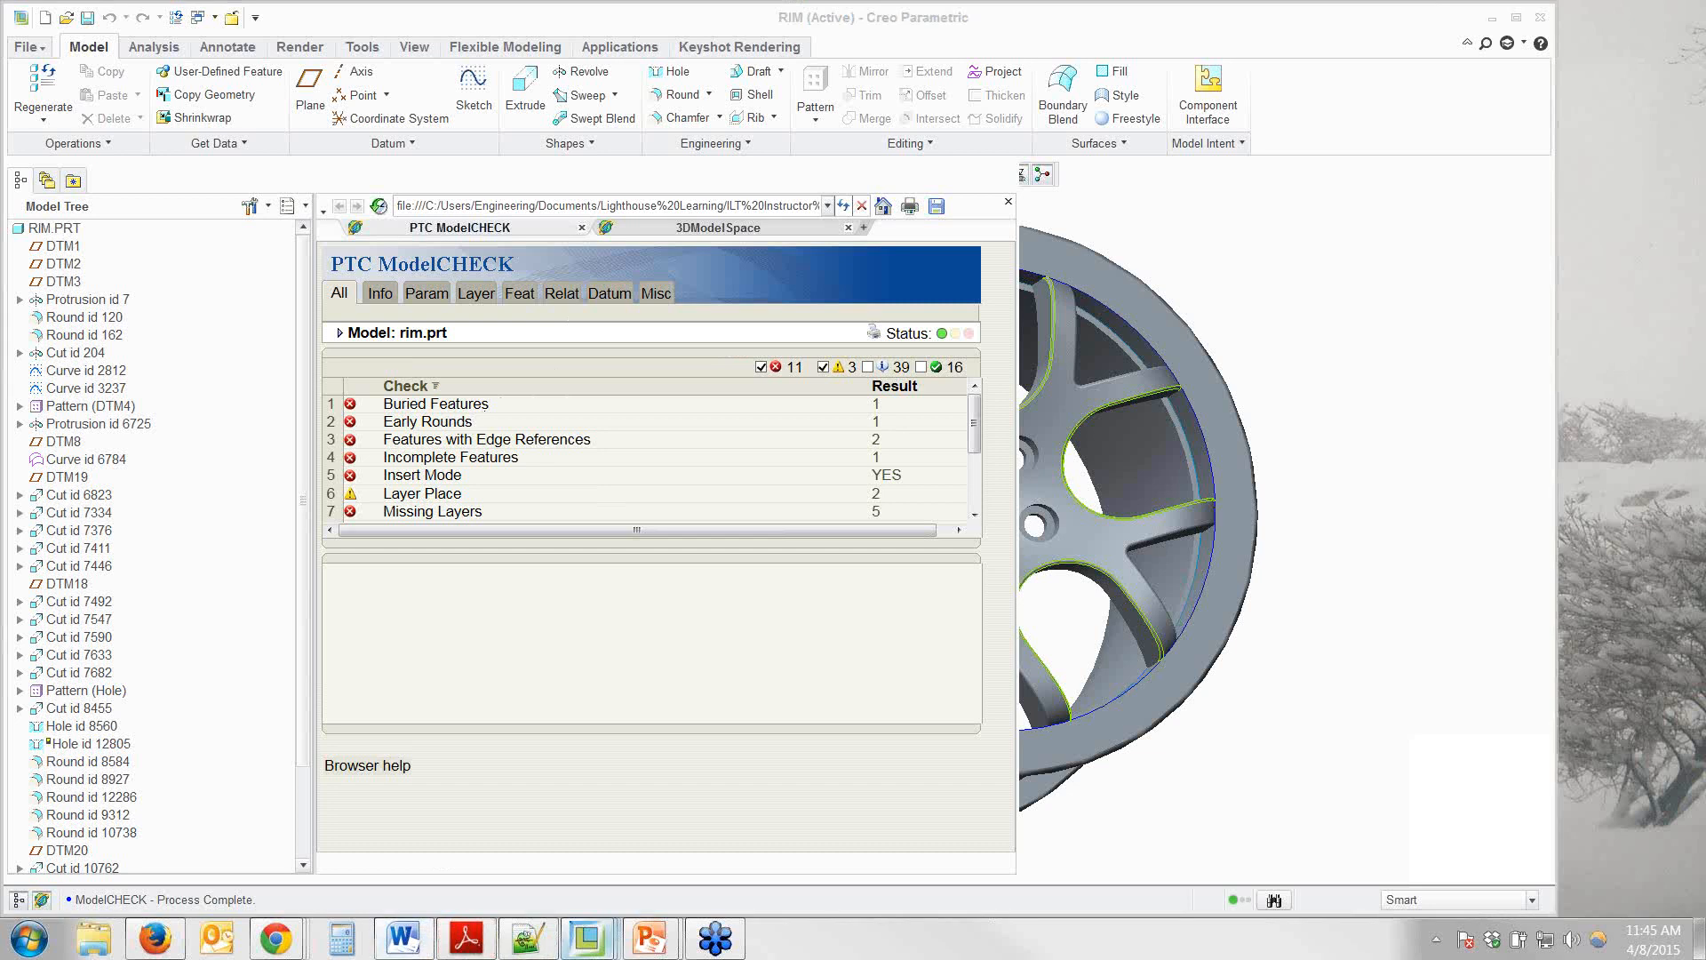
left_click(975, 522)
left_click(975, 521)
left_click(975, 522)
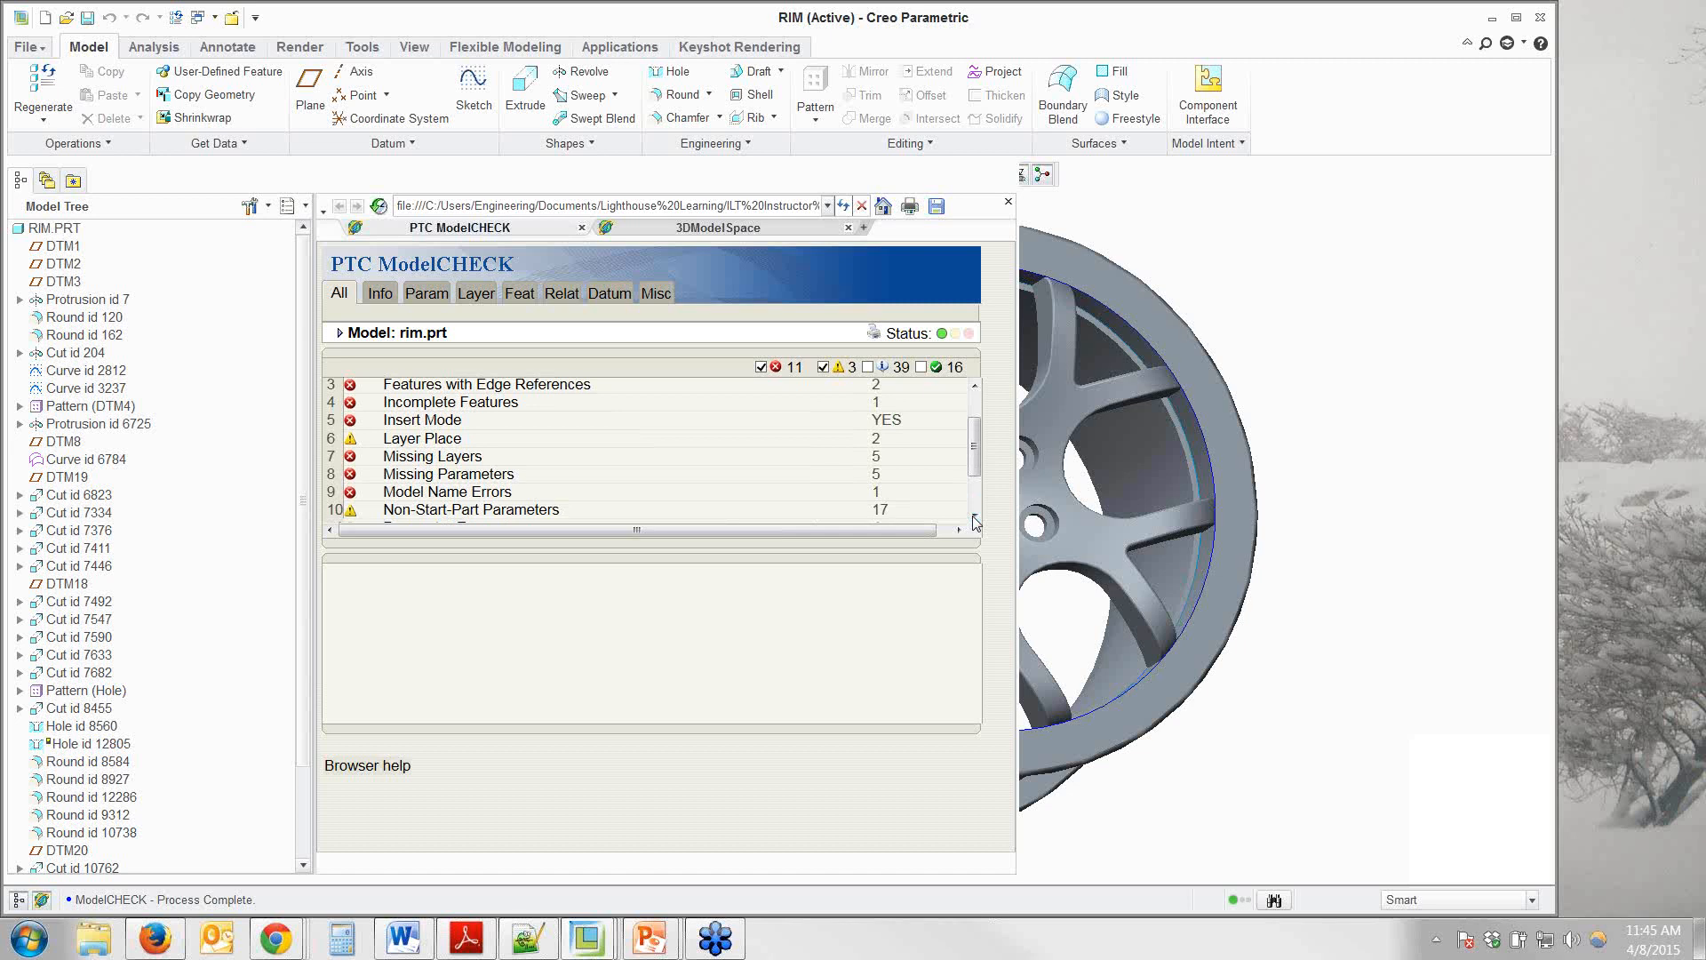
left_click(975, 521)
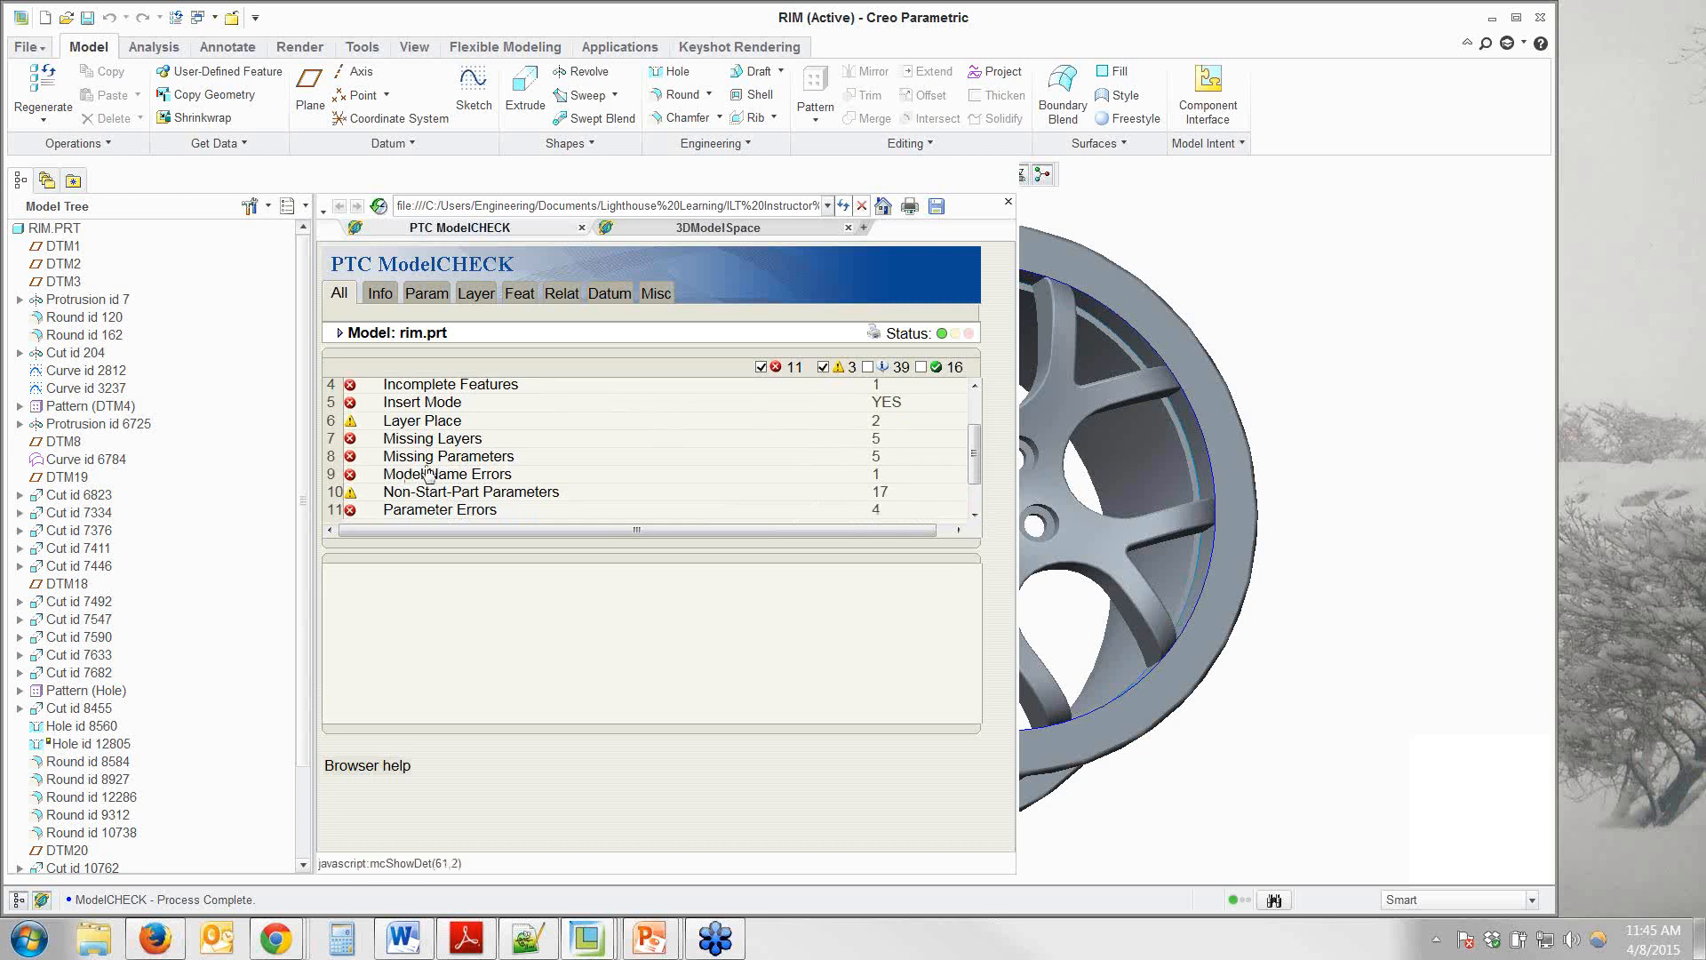
From the Missing Parameters check, add the DESCRIPTION parameter to the model with the value Prototype.
left_click(484, 458)
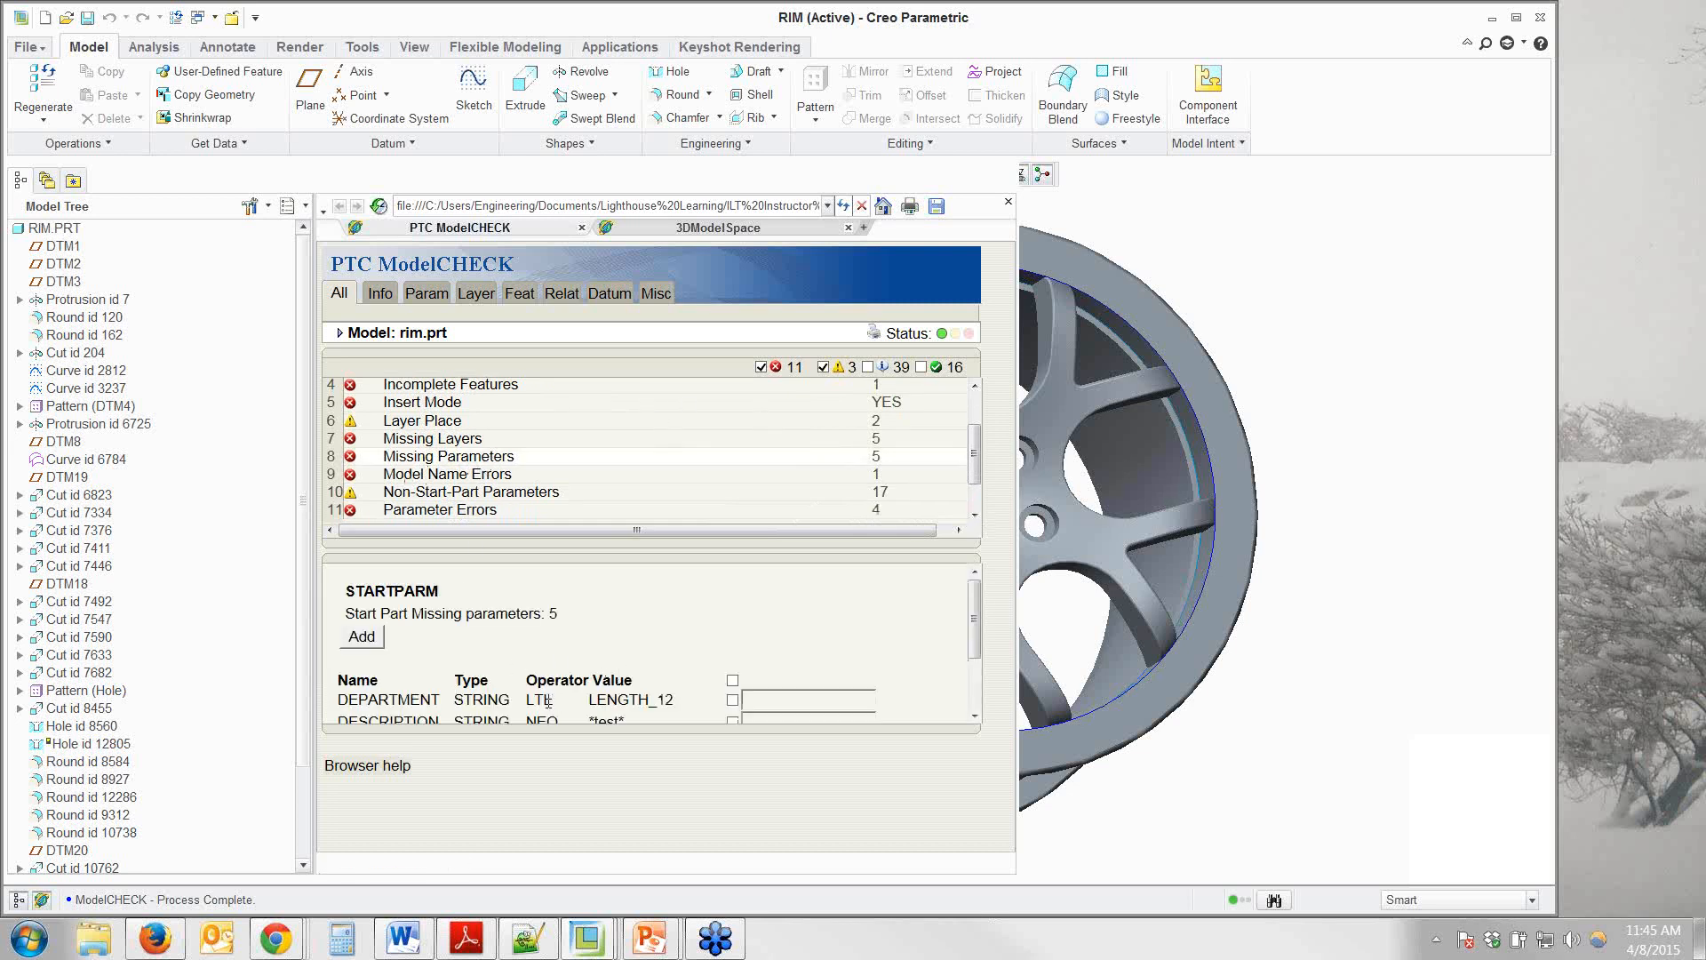
scroll(560, 684, "down", 3)
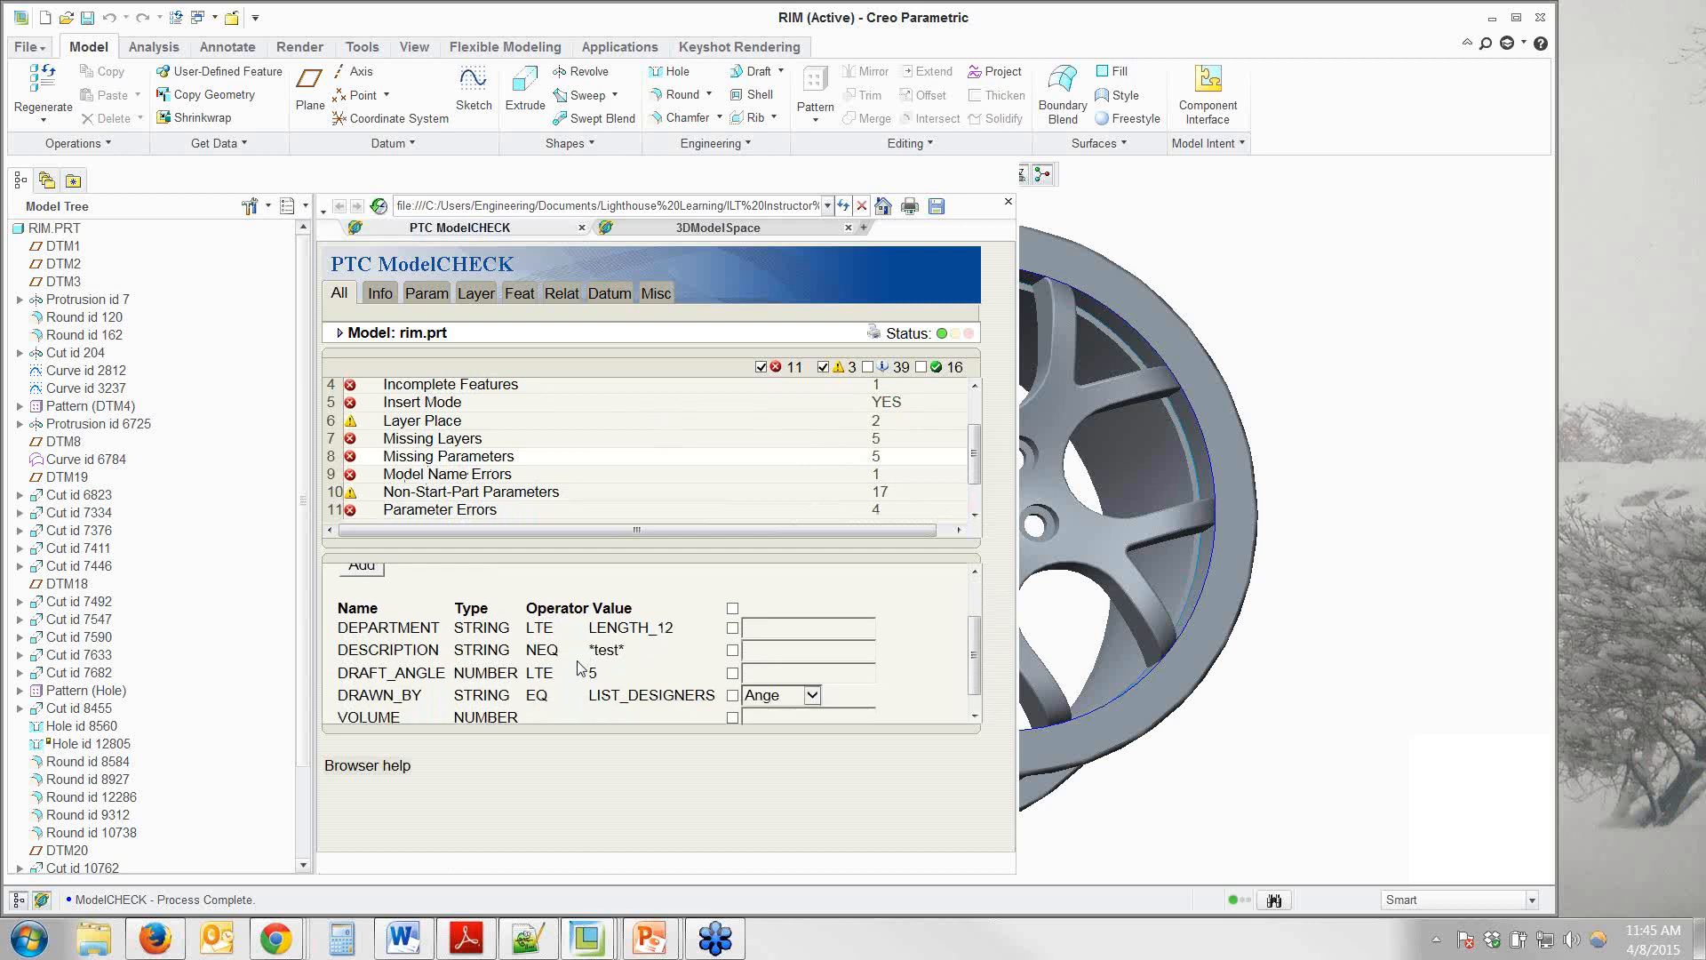
scroll(614, 666, "down", 1)
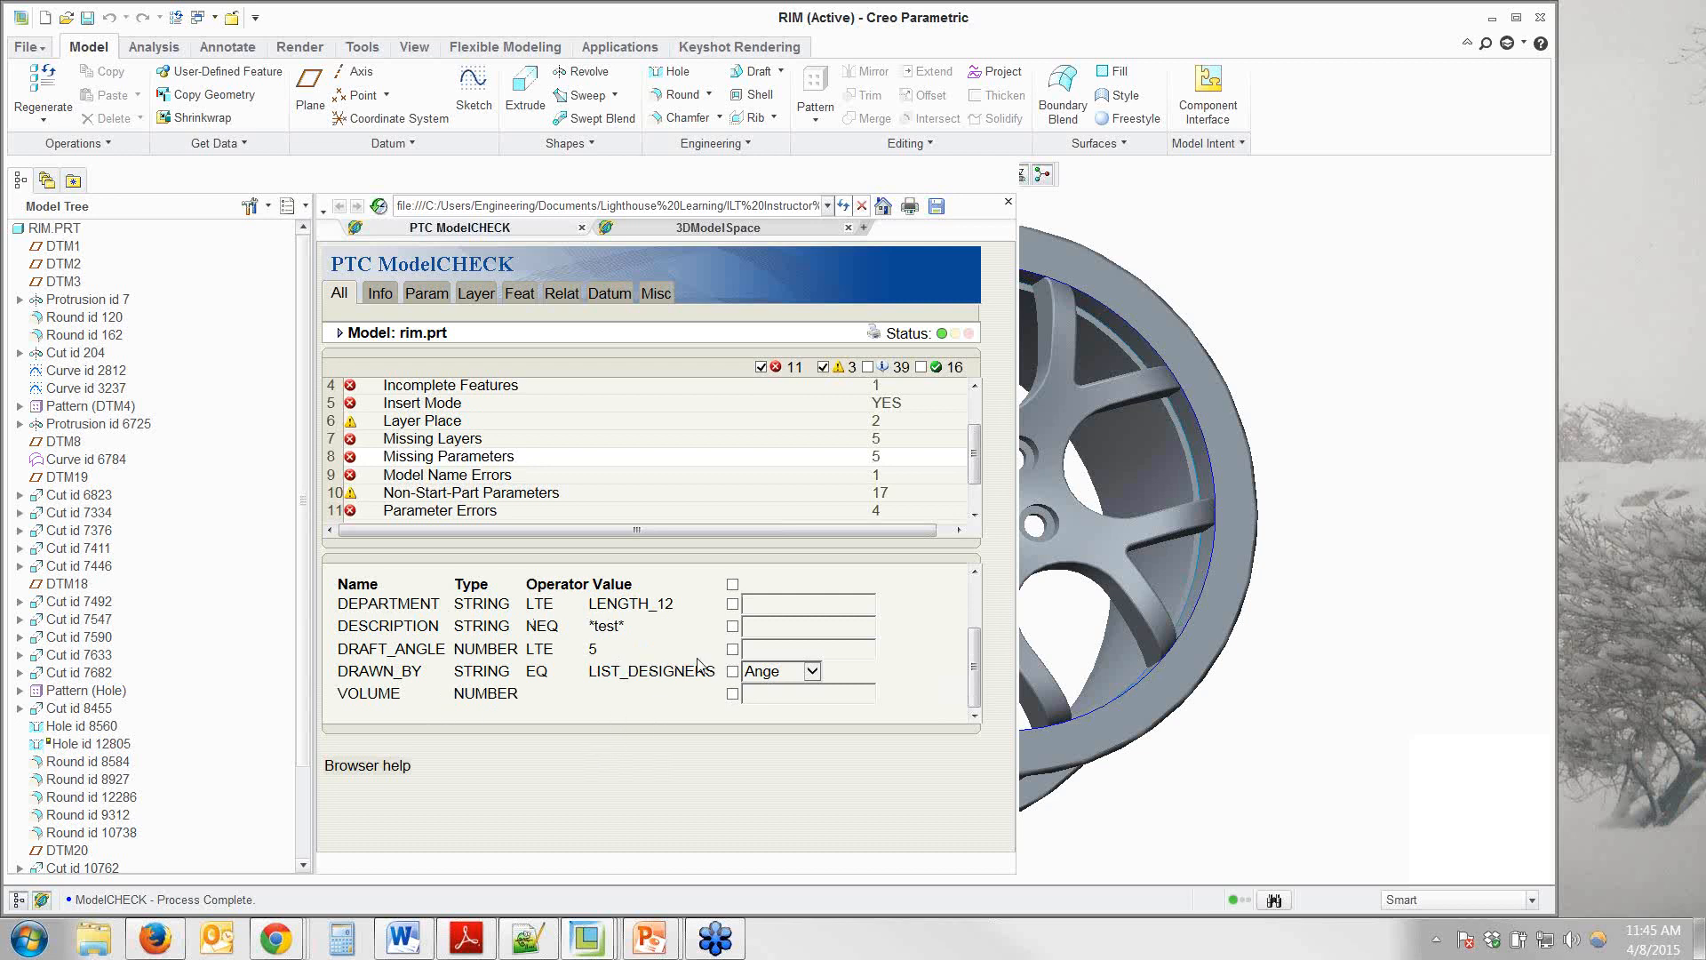
left_click(733, 628)
type("Prototype")
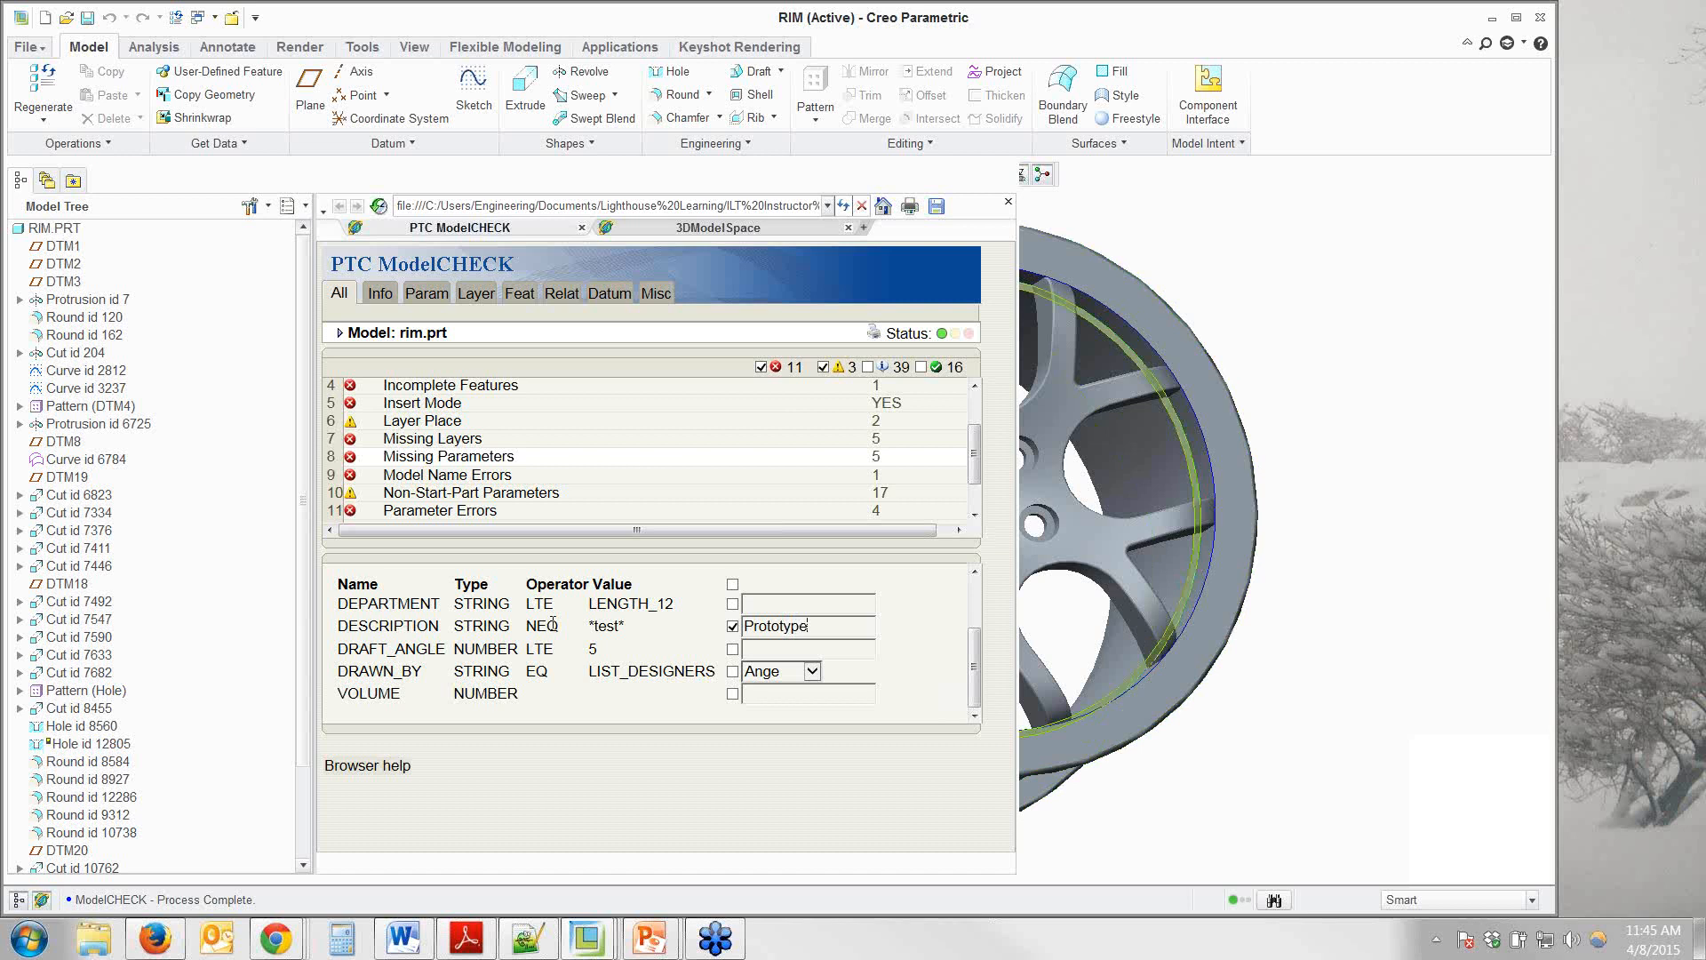
scroll(786, 646, "up", 1)
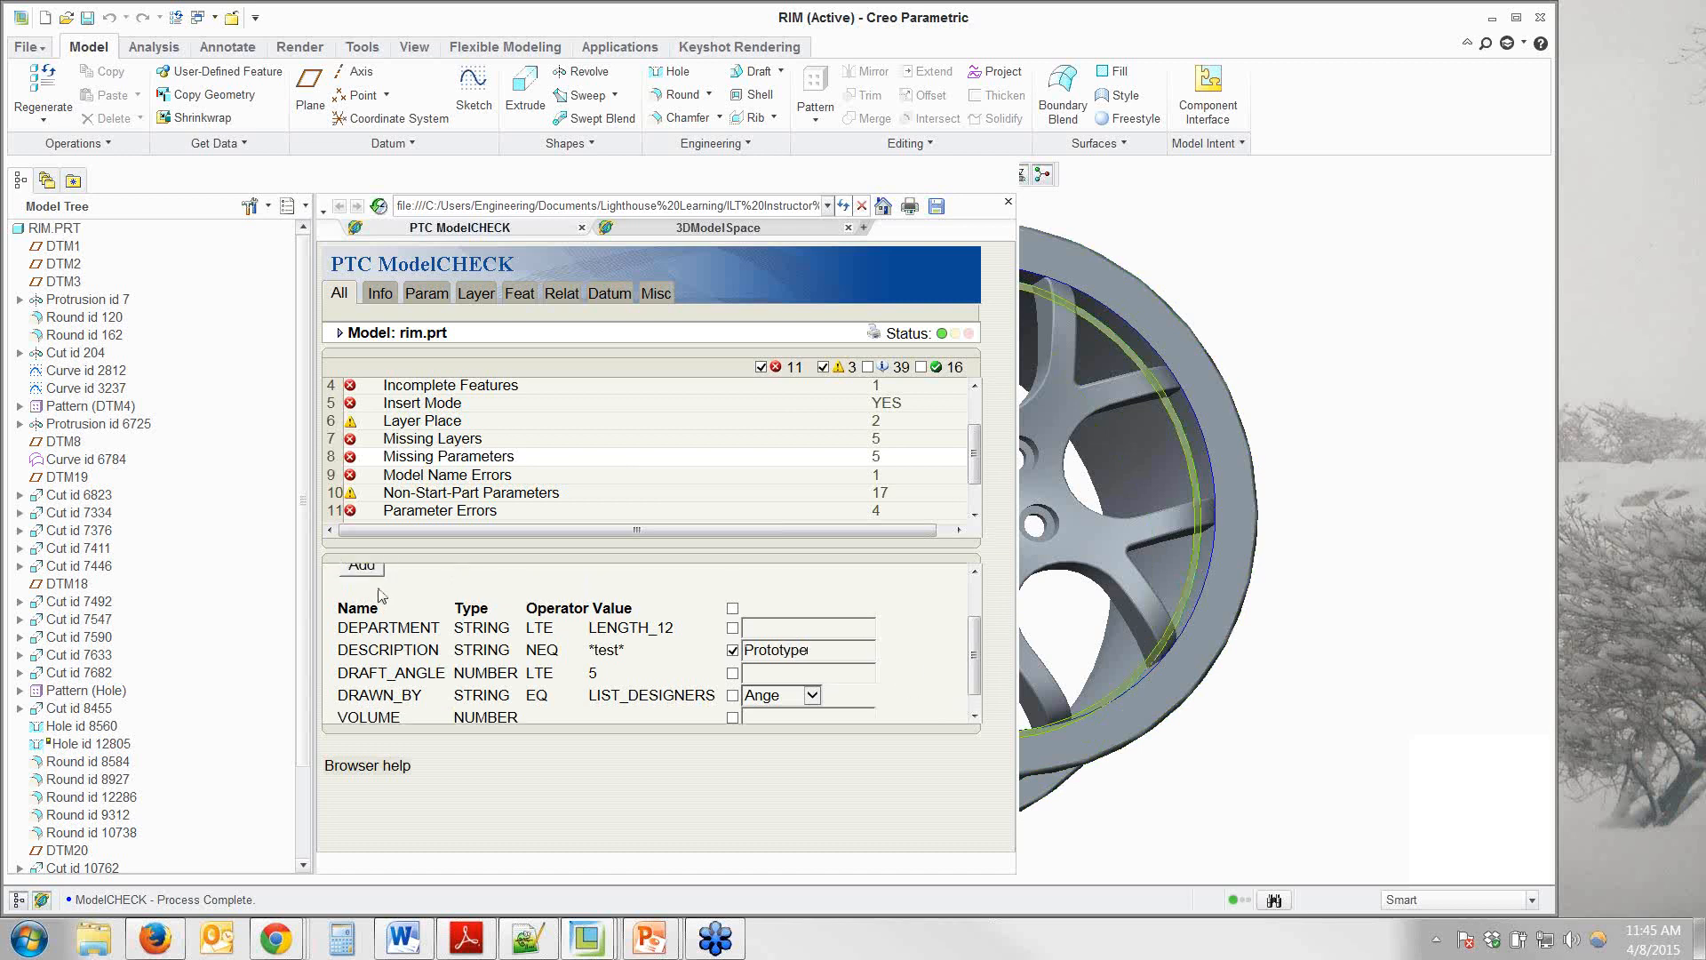
scroll(380, 596, "up", 2)
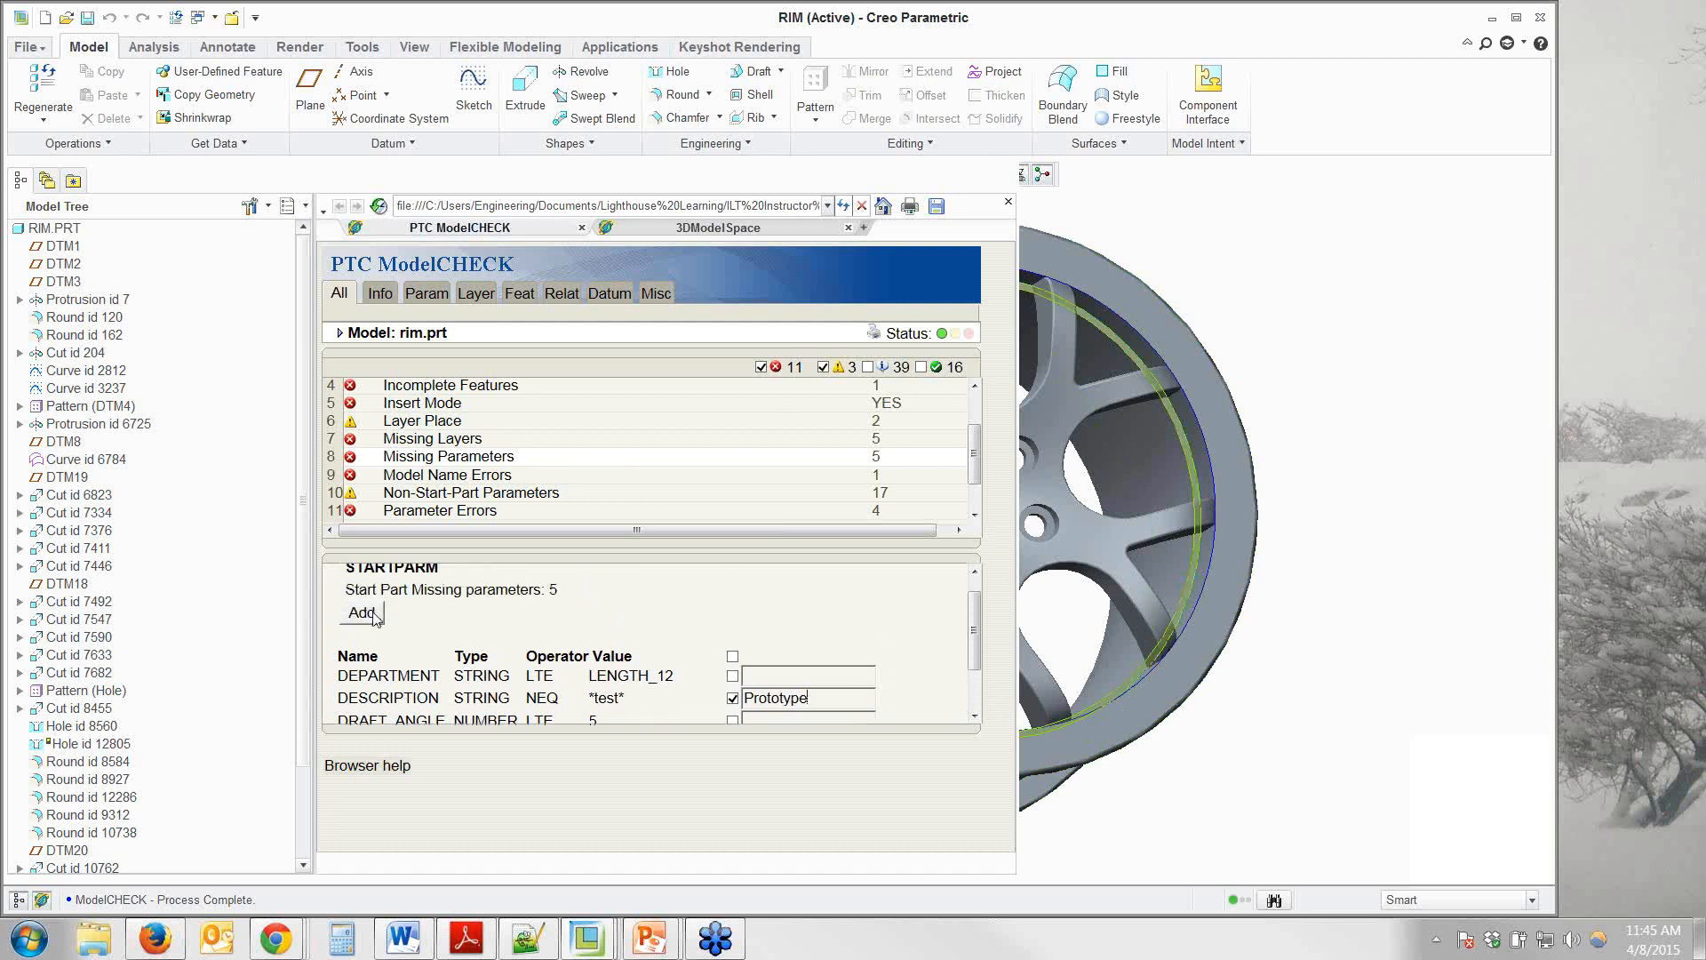
left_click(373, 614)
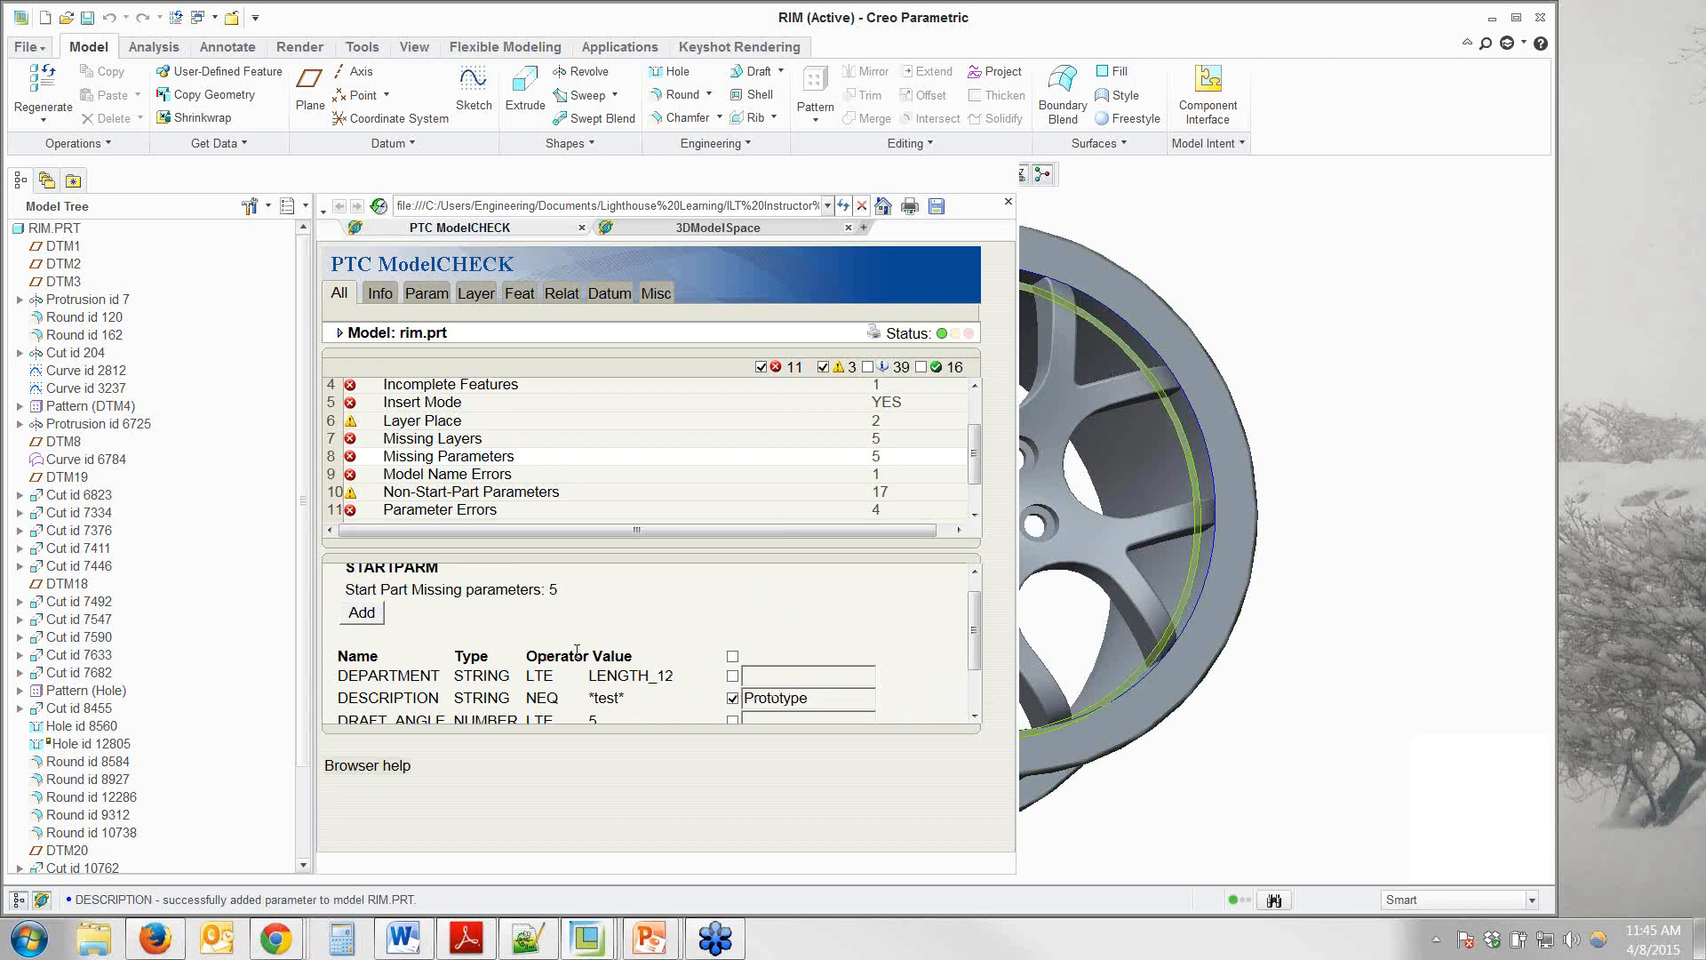
Add the missing VOLUME parameter with the value 20 and the DRAWN_BY parameter with a designer from the allowed list.
scroll(687, 641, "down", 1)
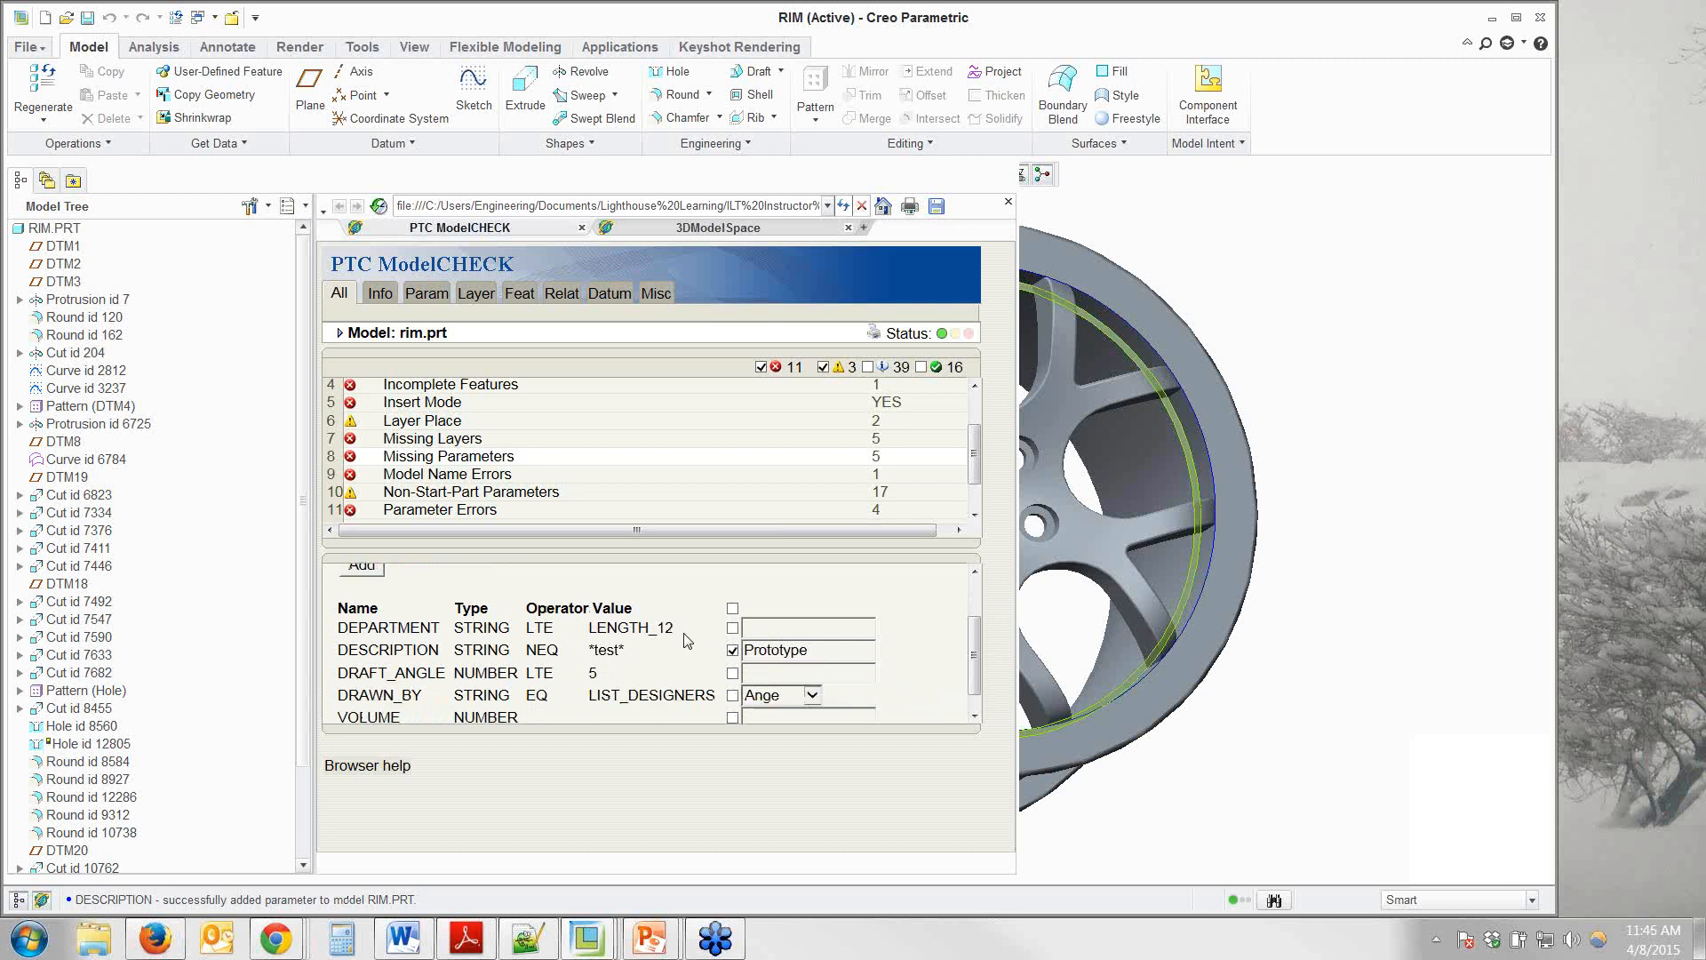
scroll(687, 641, "down", 1)
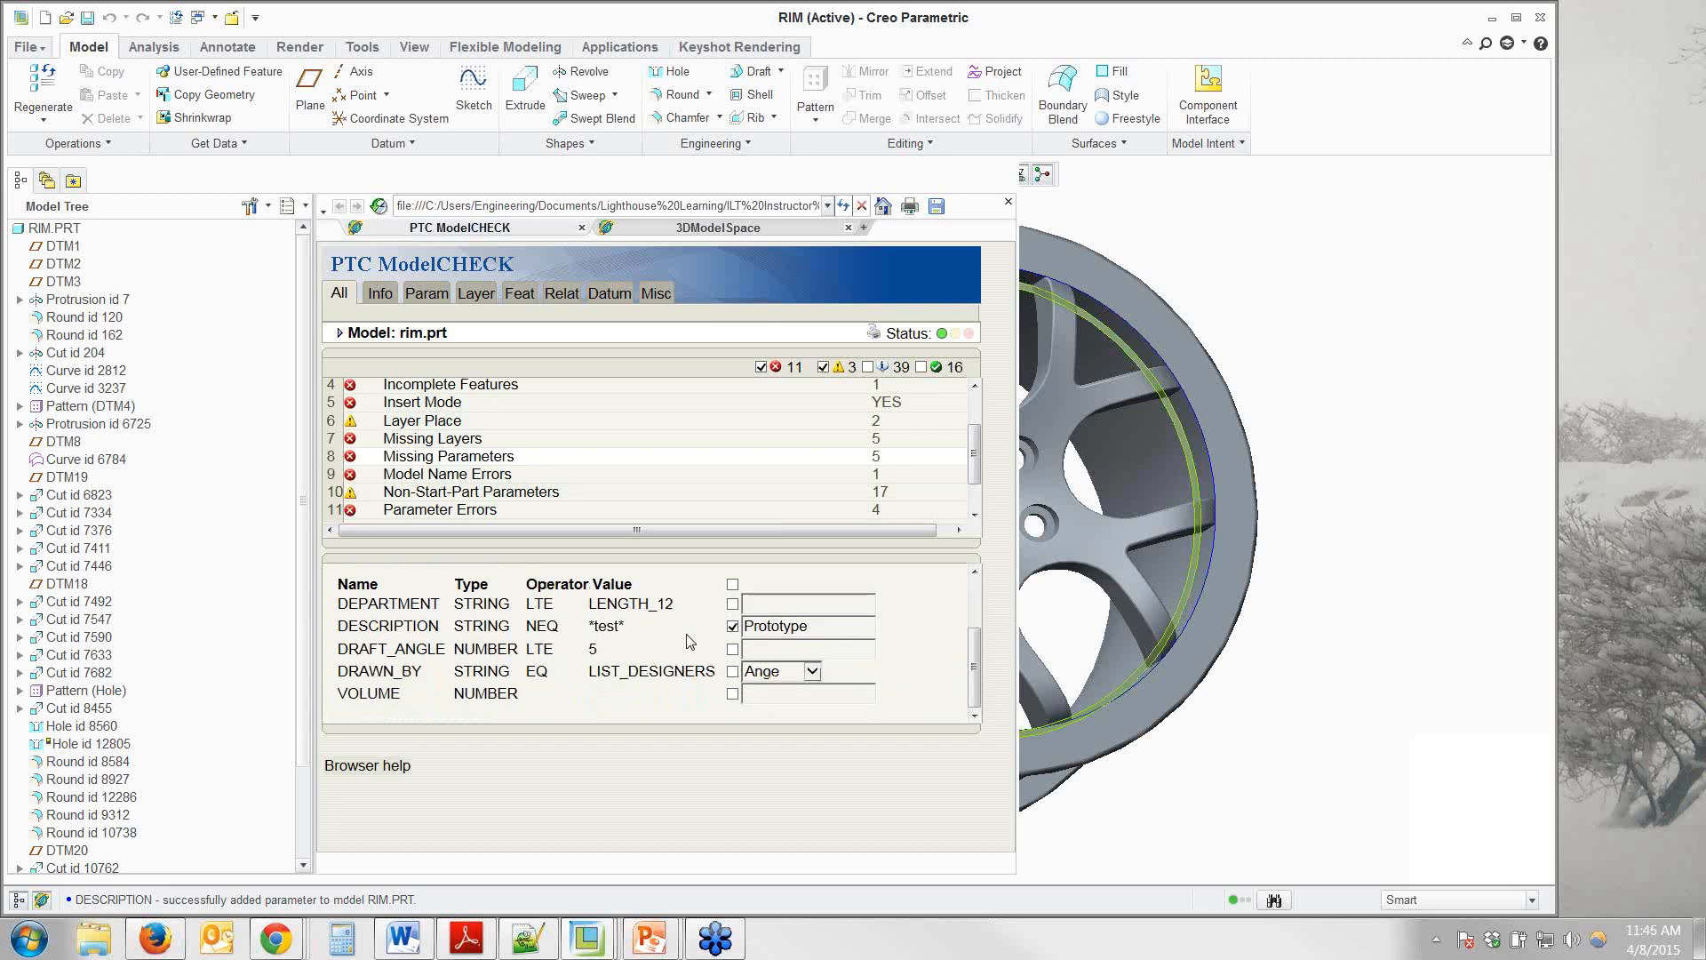
left_click(732, 694)
type("20")
left_click(732, 671)
left_click(813, 672)
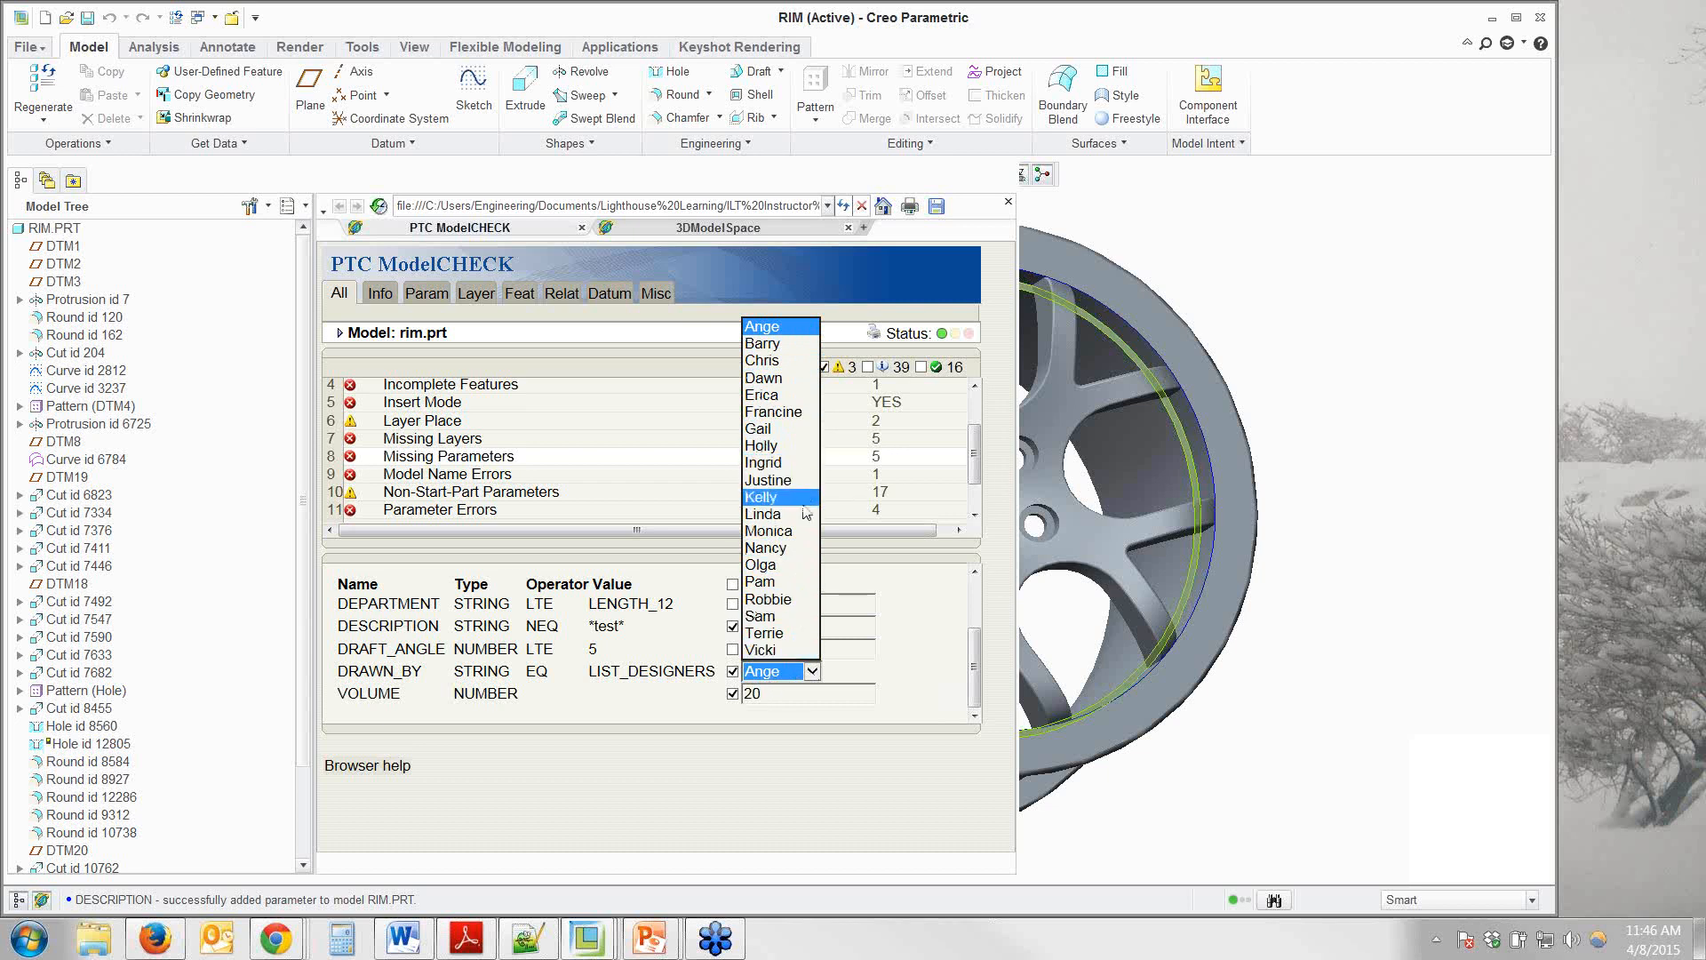
left_click(796, 400)
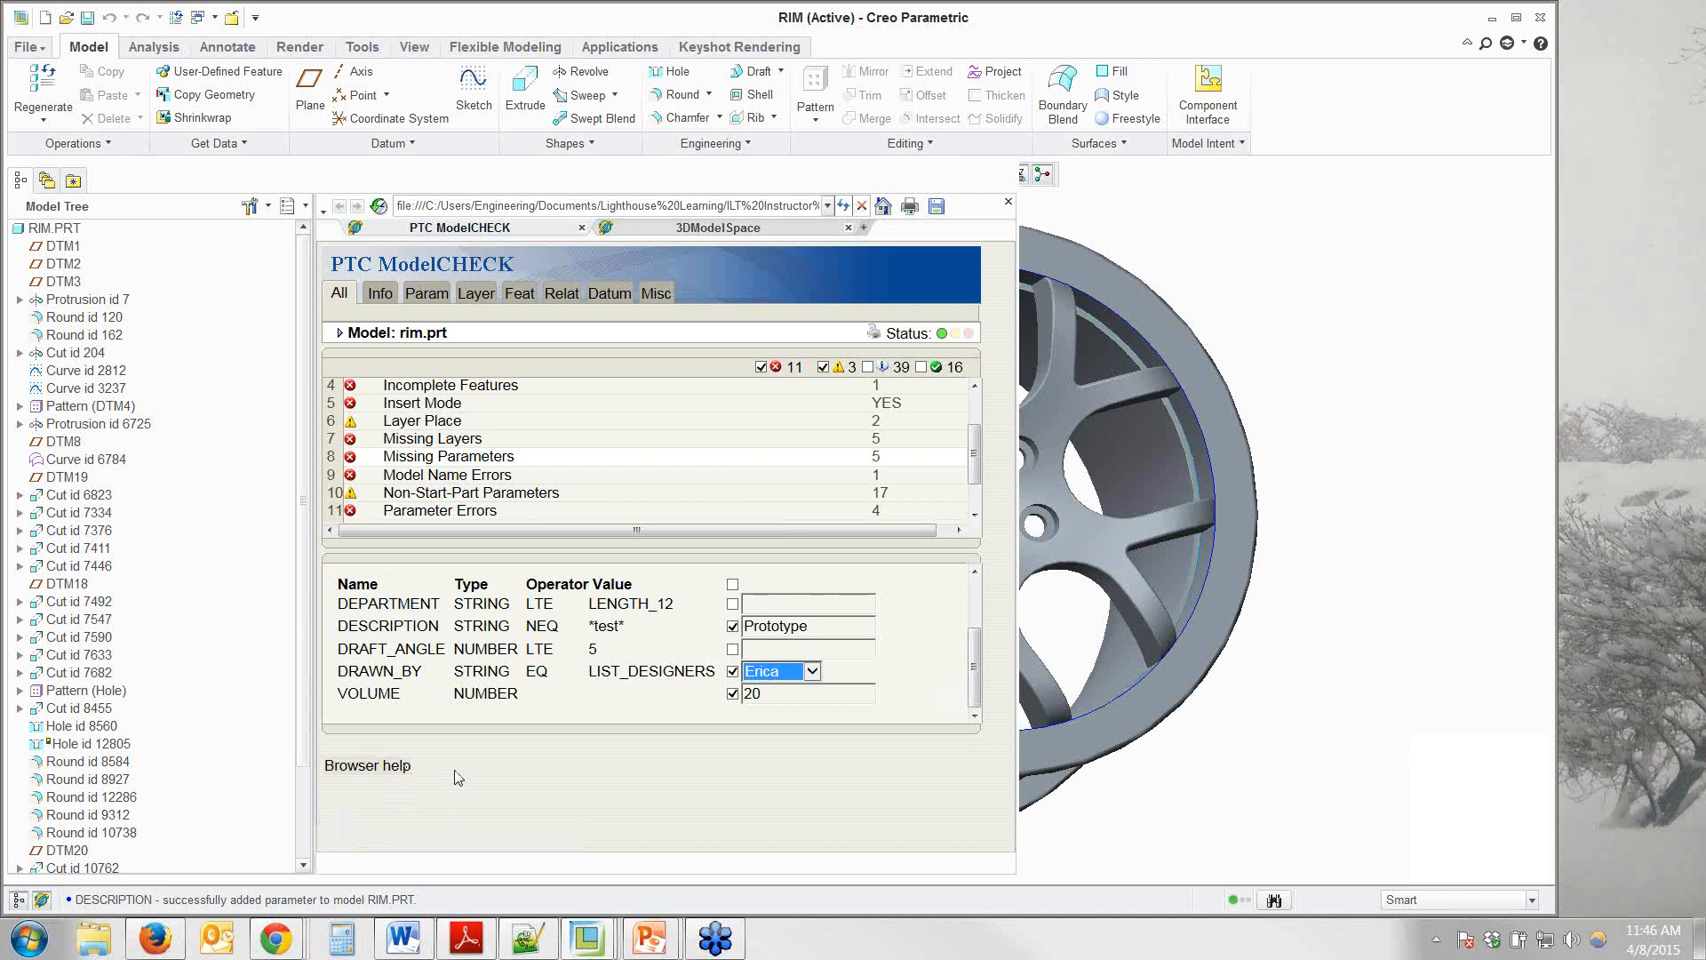
scroll(438, 635, "up", 2)
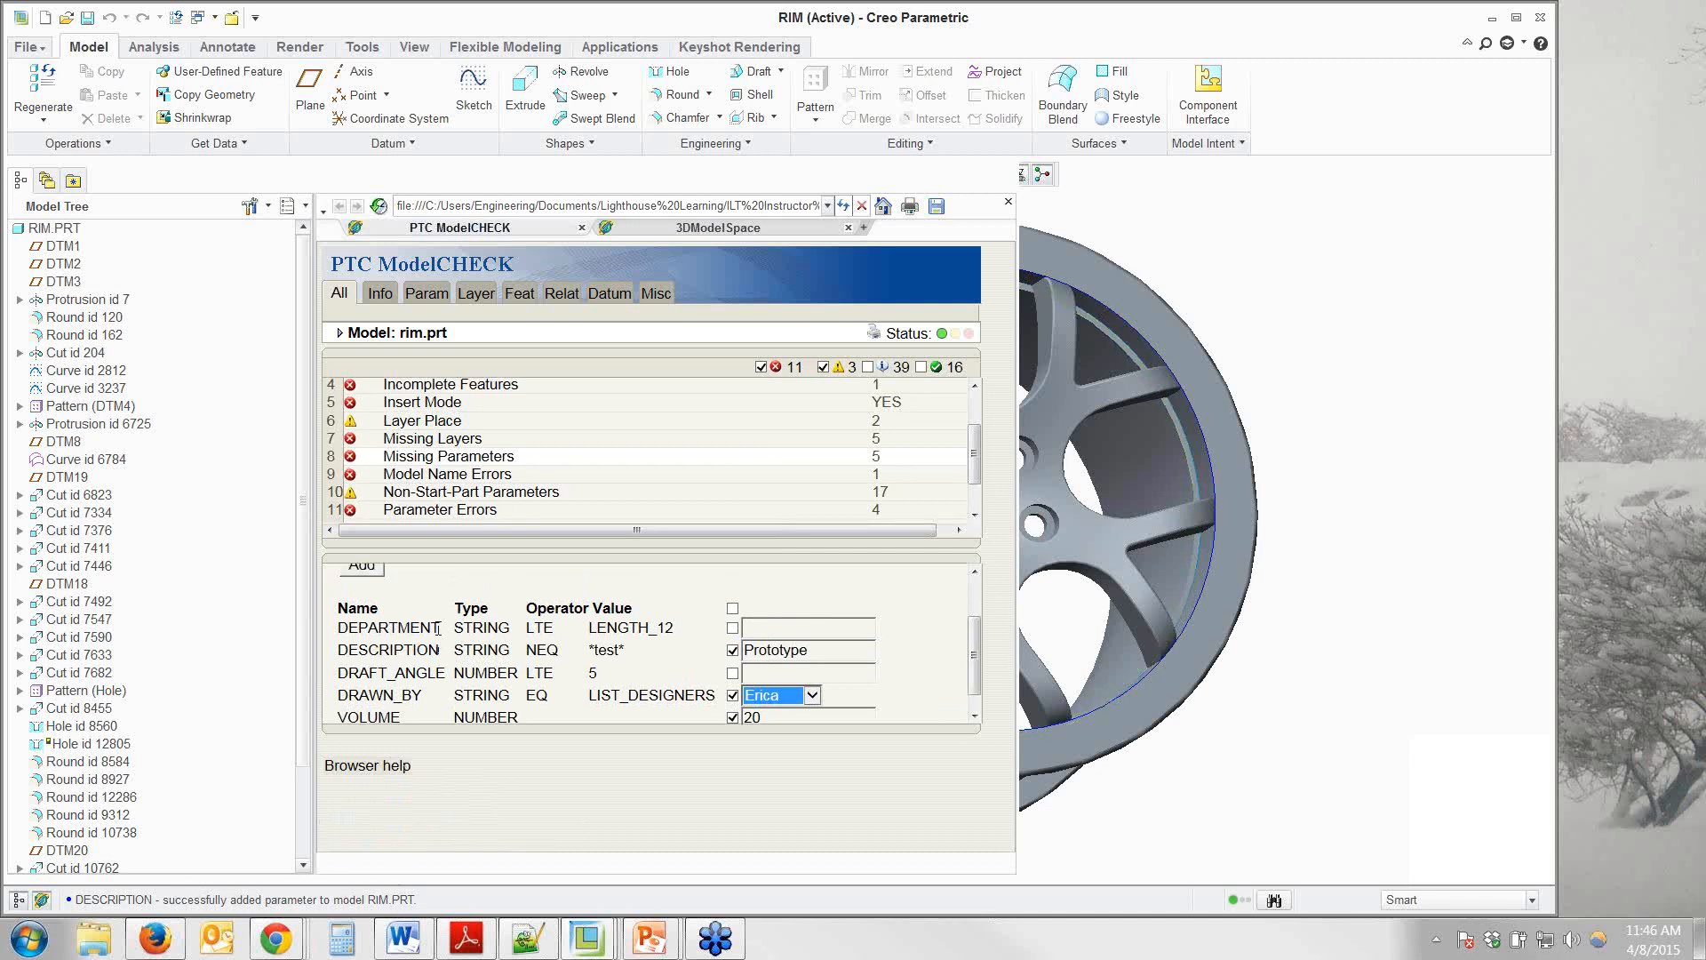
left_click(372, 591)
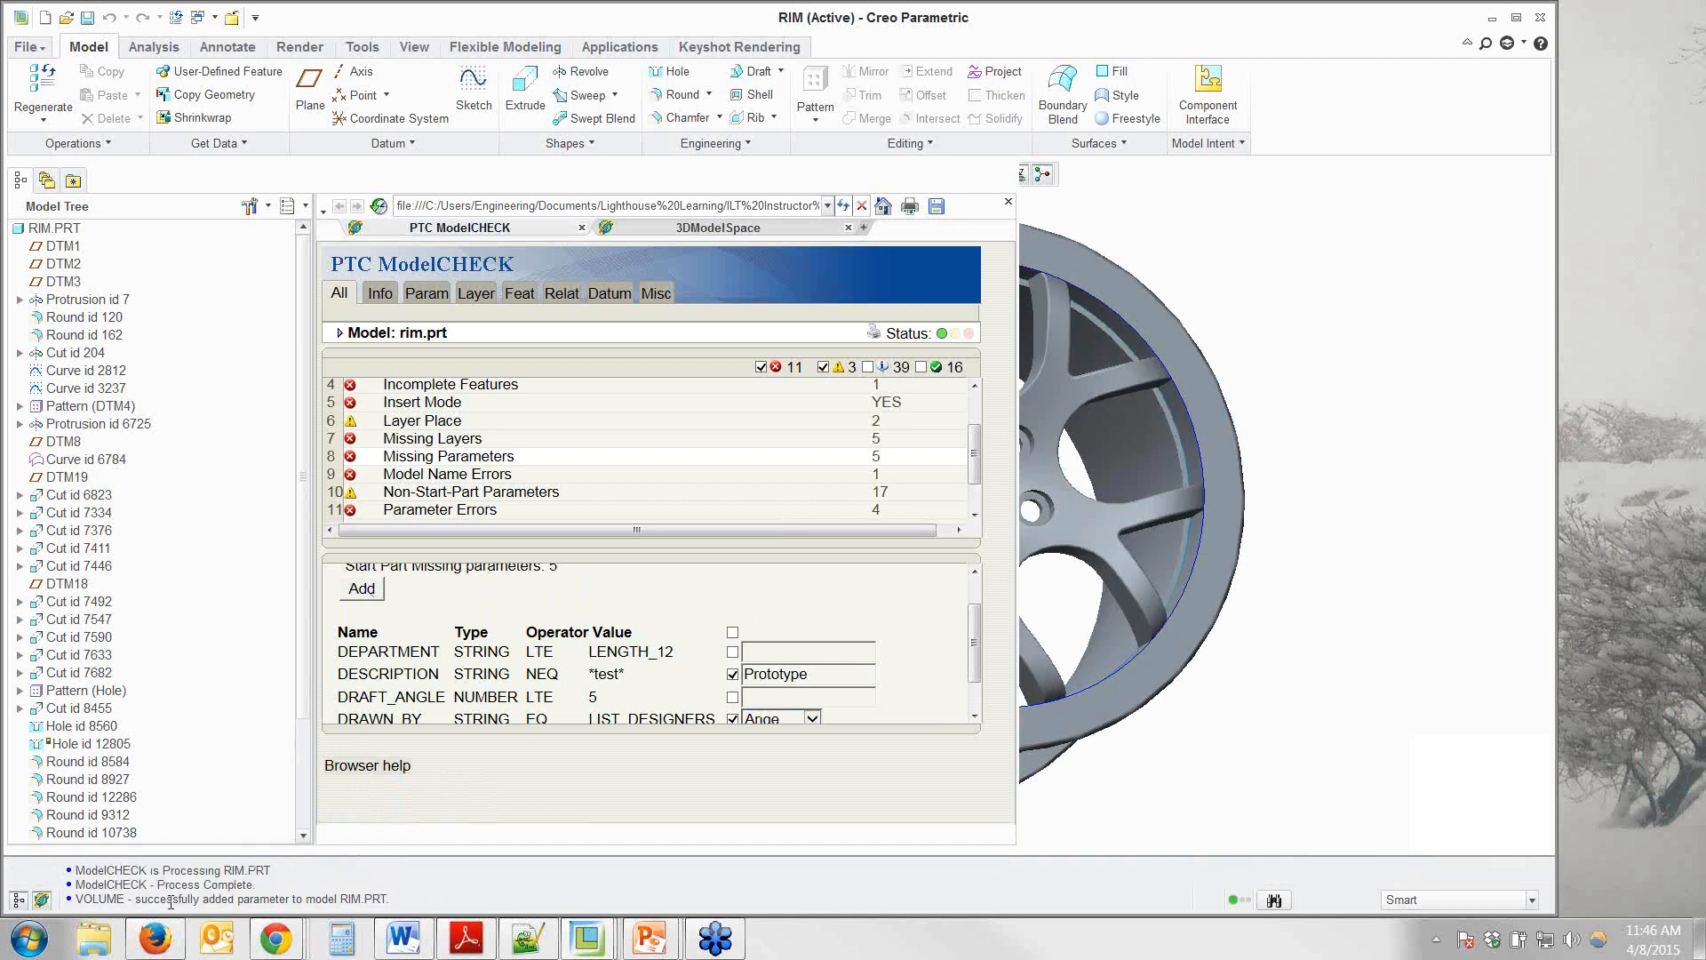
Review the message log for the added parameters, shrink it back to one line and look over the missing-parameter entries.
scroll(236, 900, "up", 1)
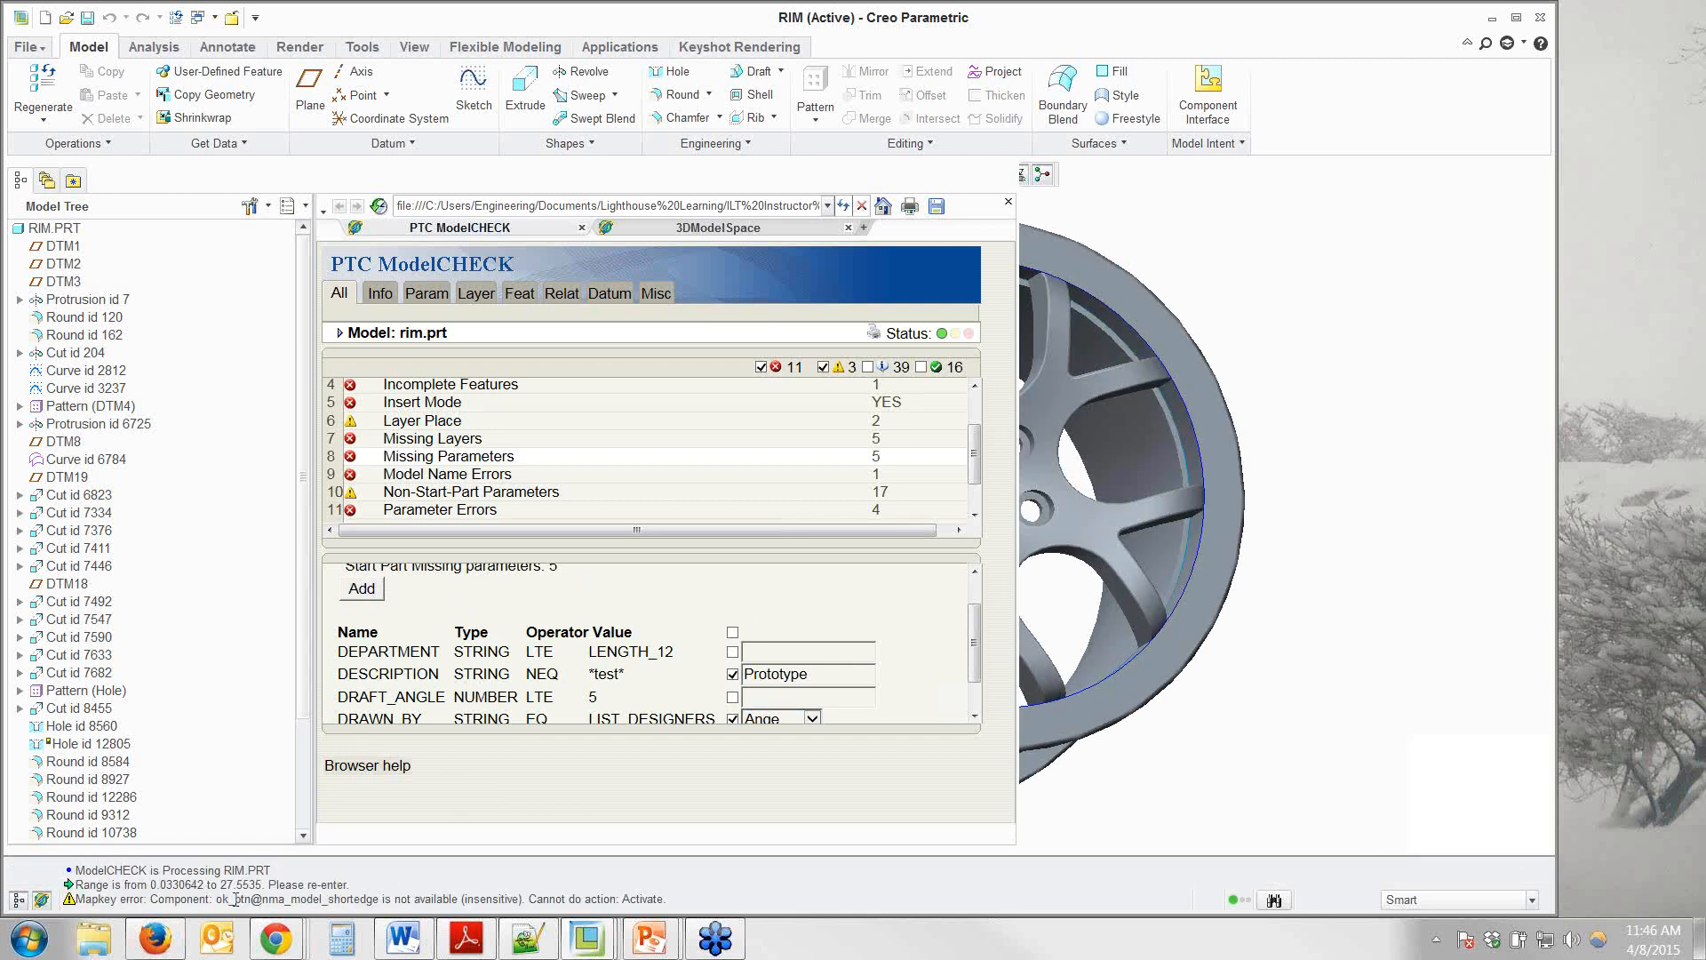
scroll(218, 877, "down", 1)
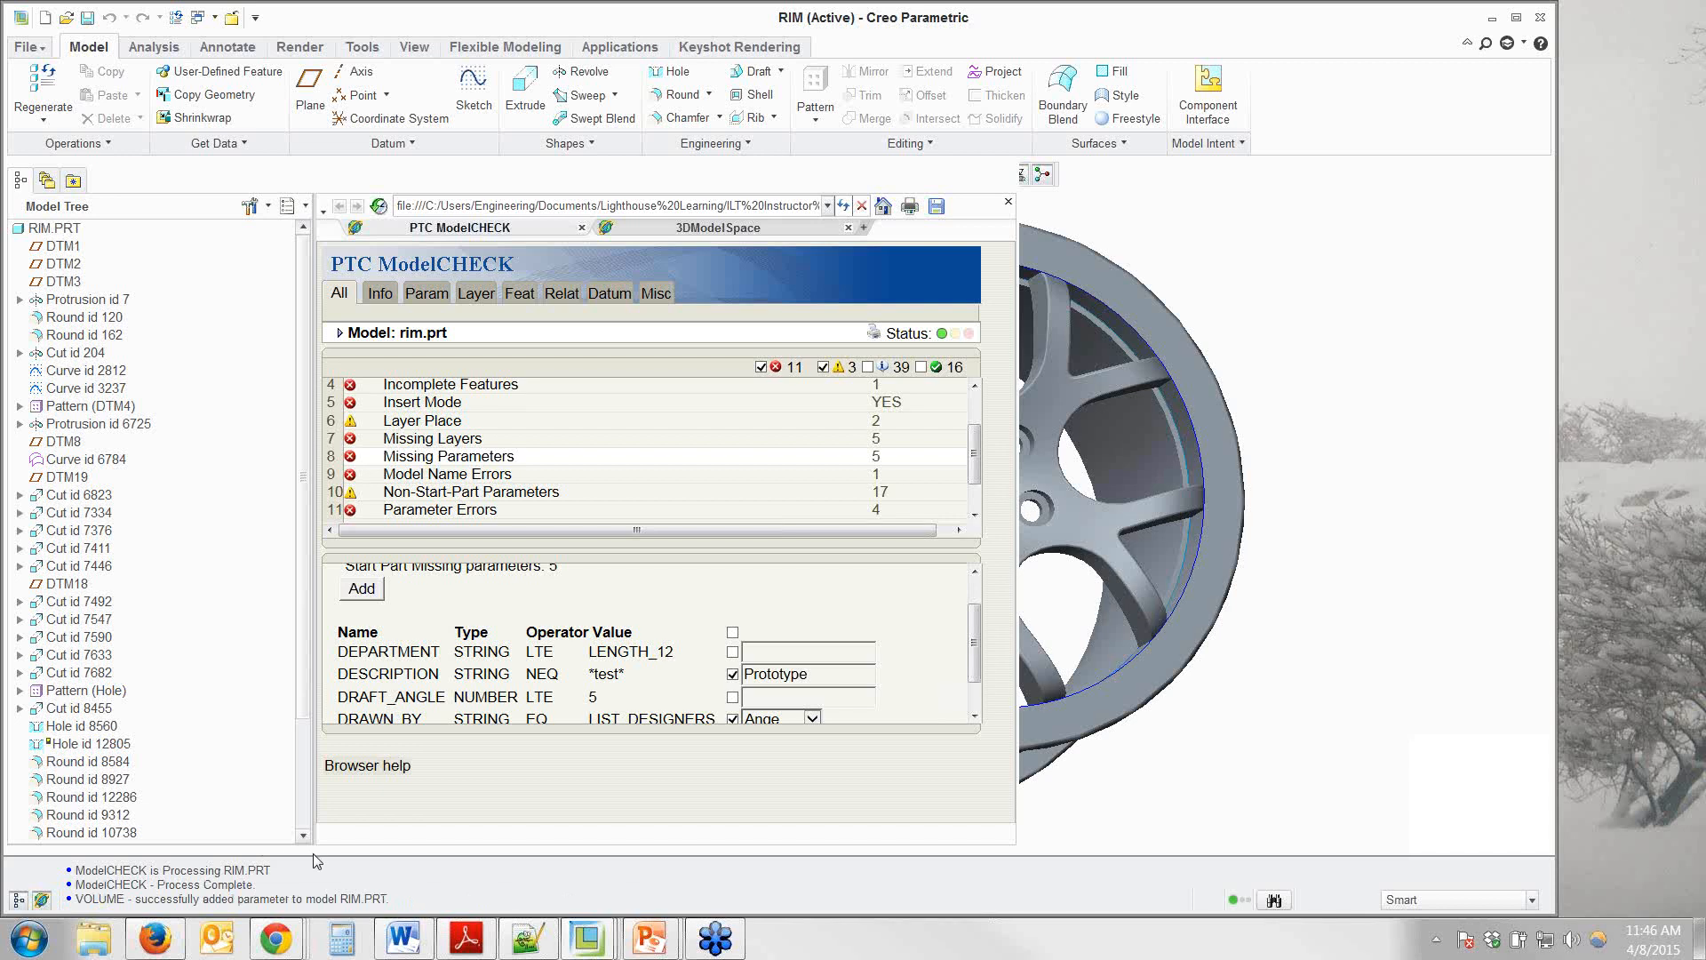
left_click_drag(313, 855, 313, 883)
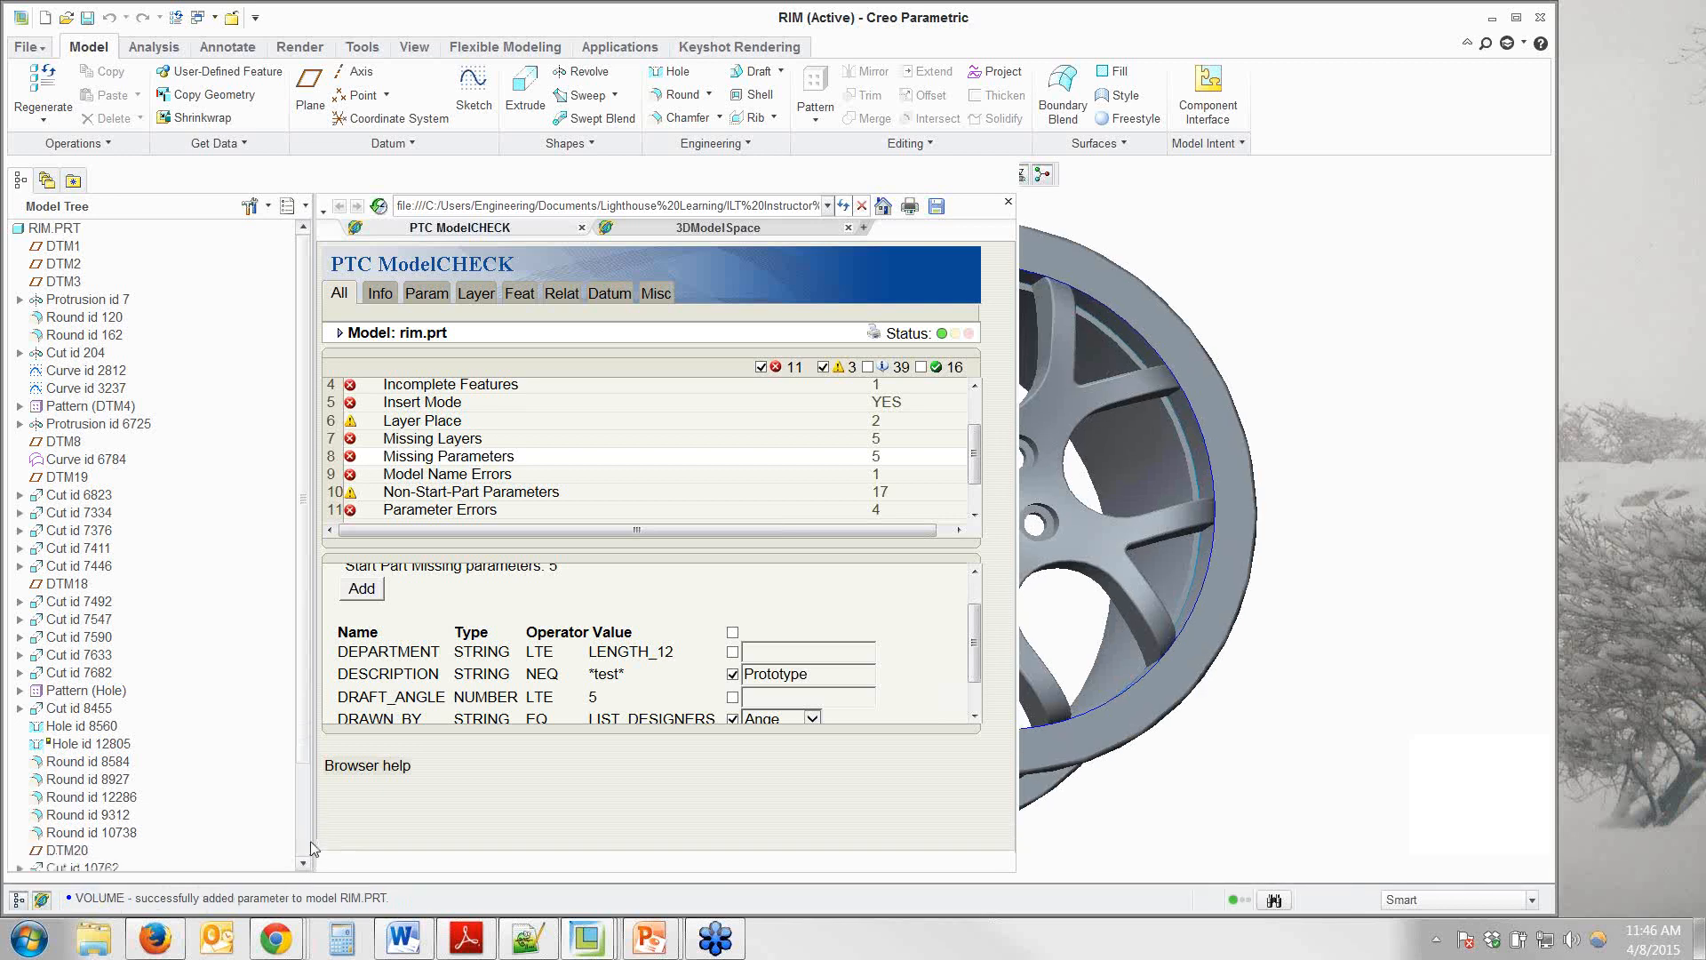
scroll(720, 659, "down", 1)
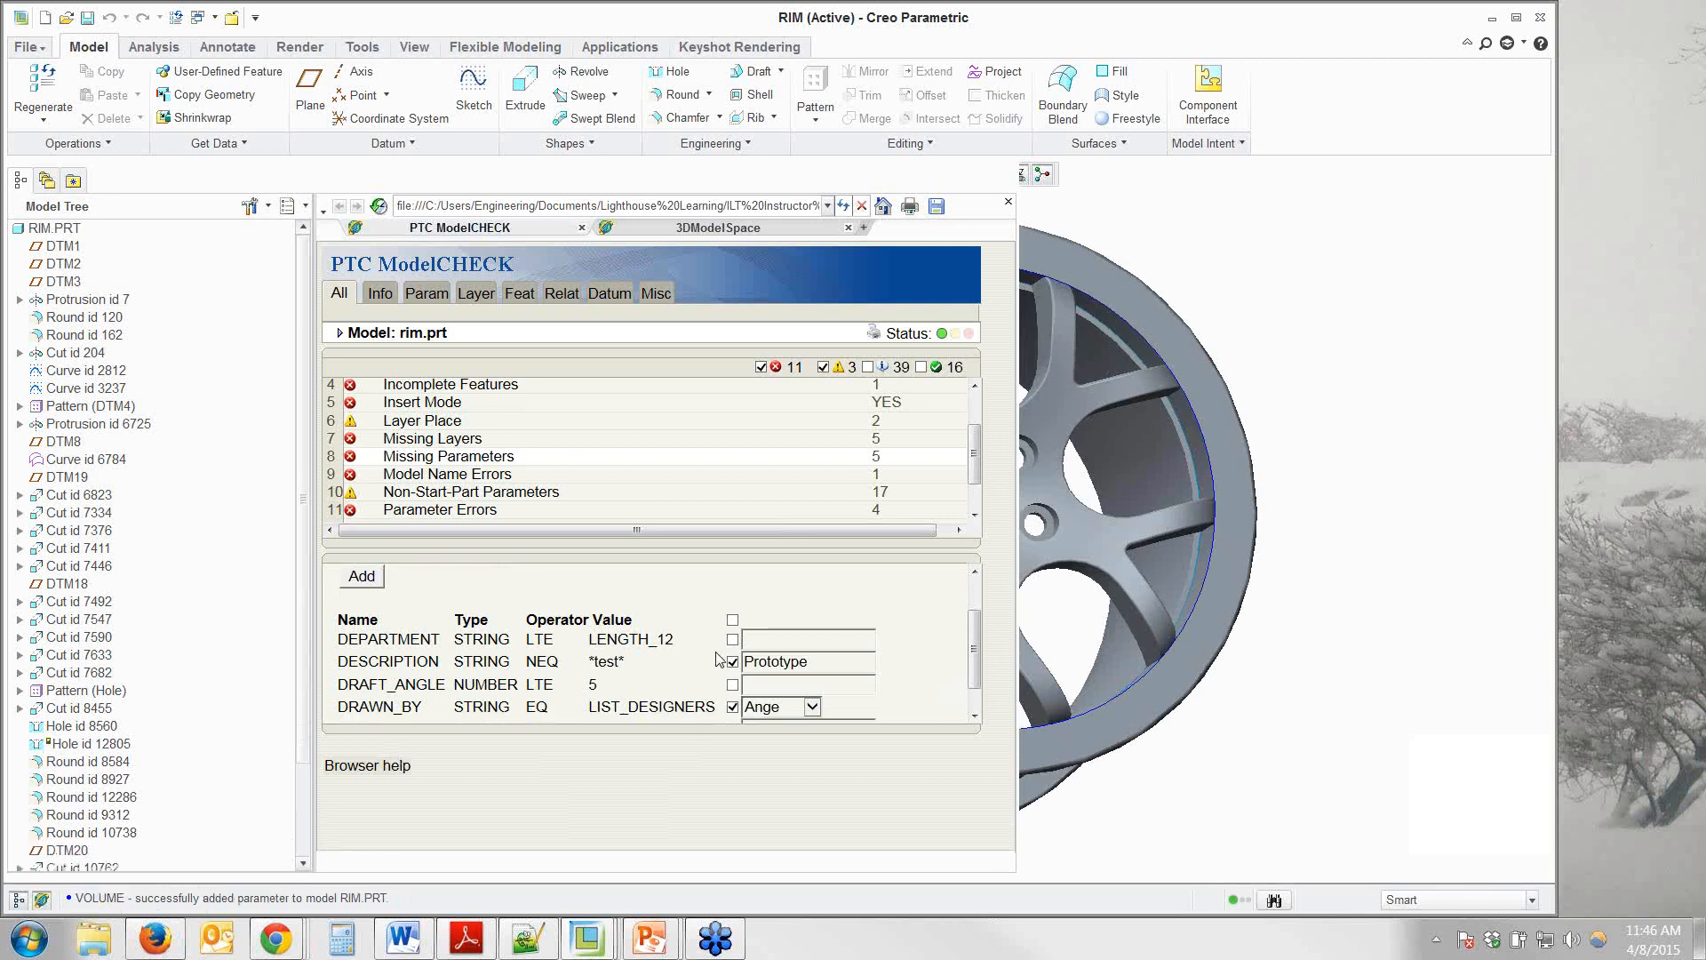
scroll(716, 656, "down", 1)
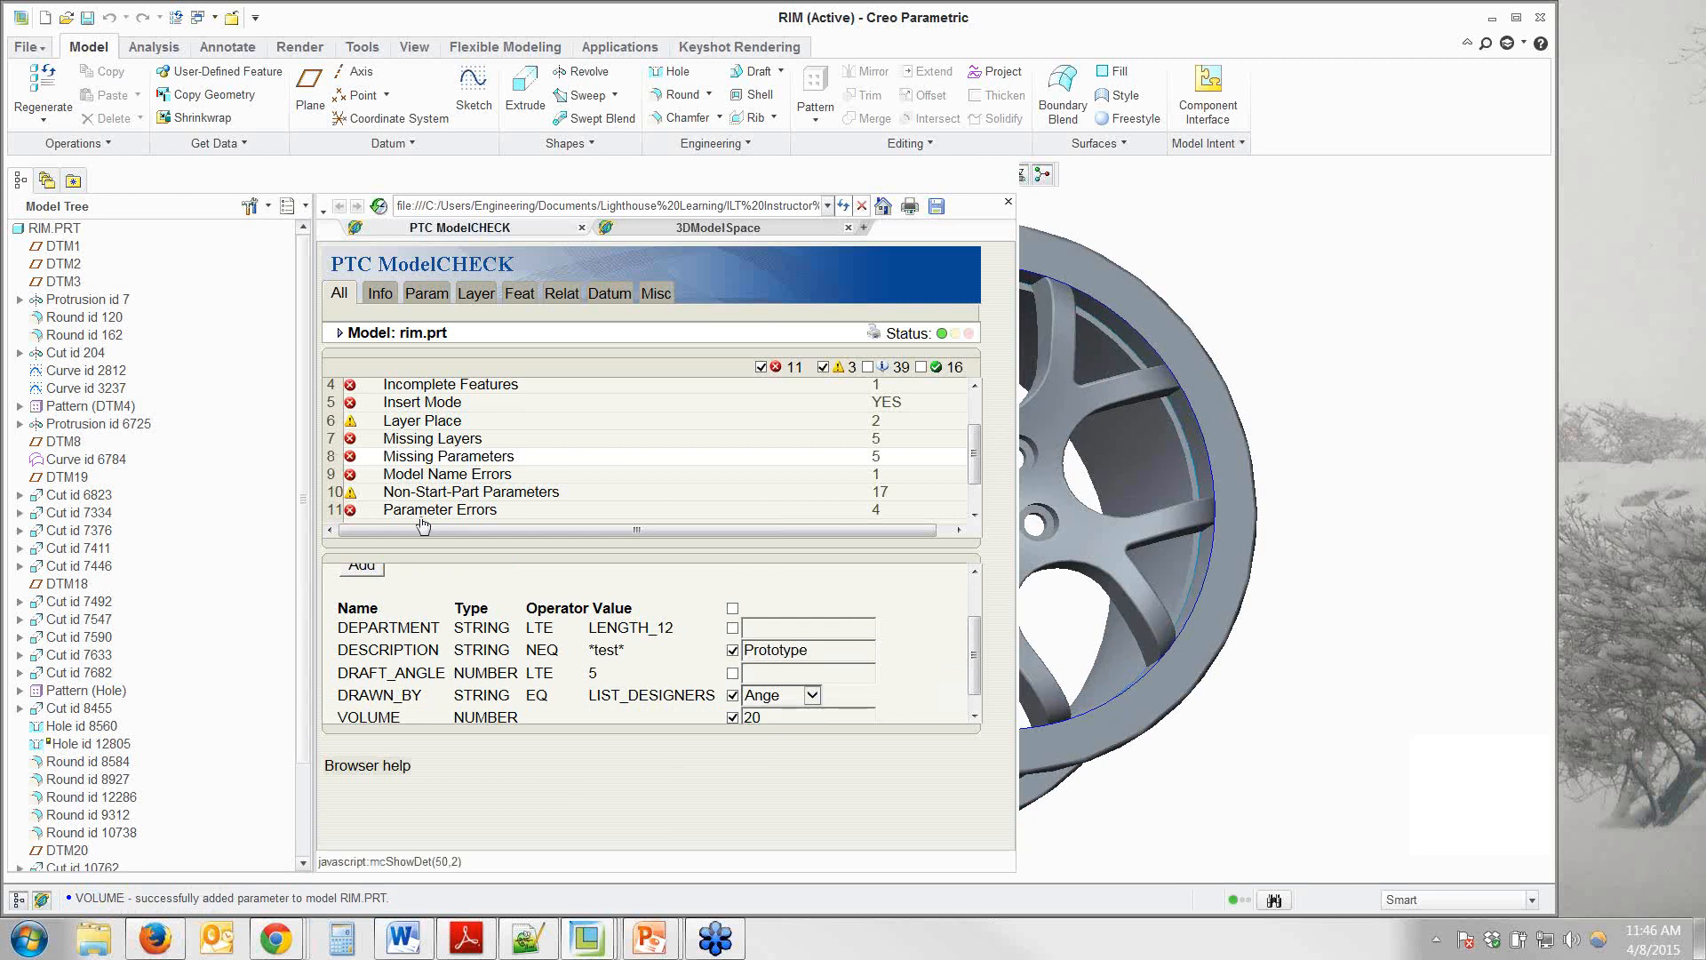
From the Missing Layers check, add all missing start-part layers to the model: CURVES, CUTS, DRAFT, HOLES and SLOTS.
left_click(432, 442)
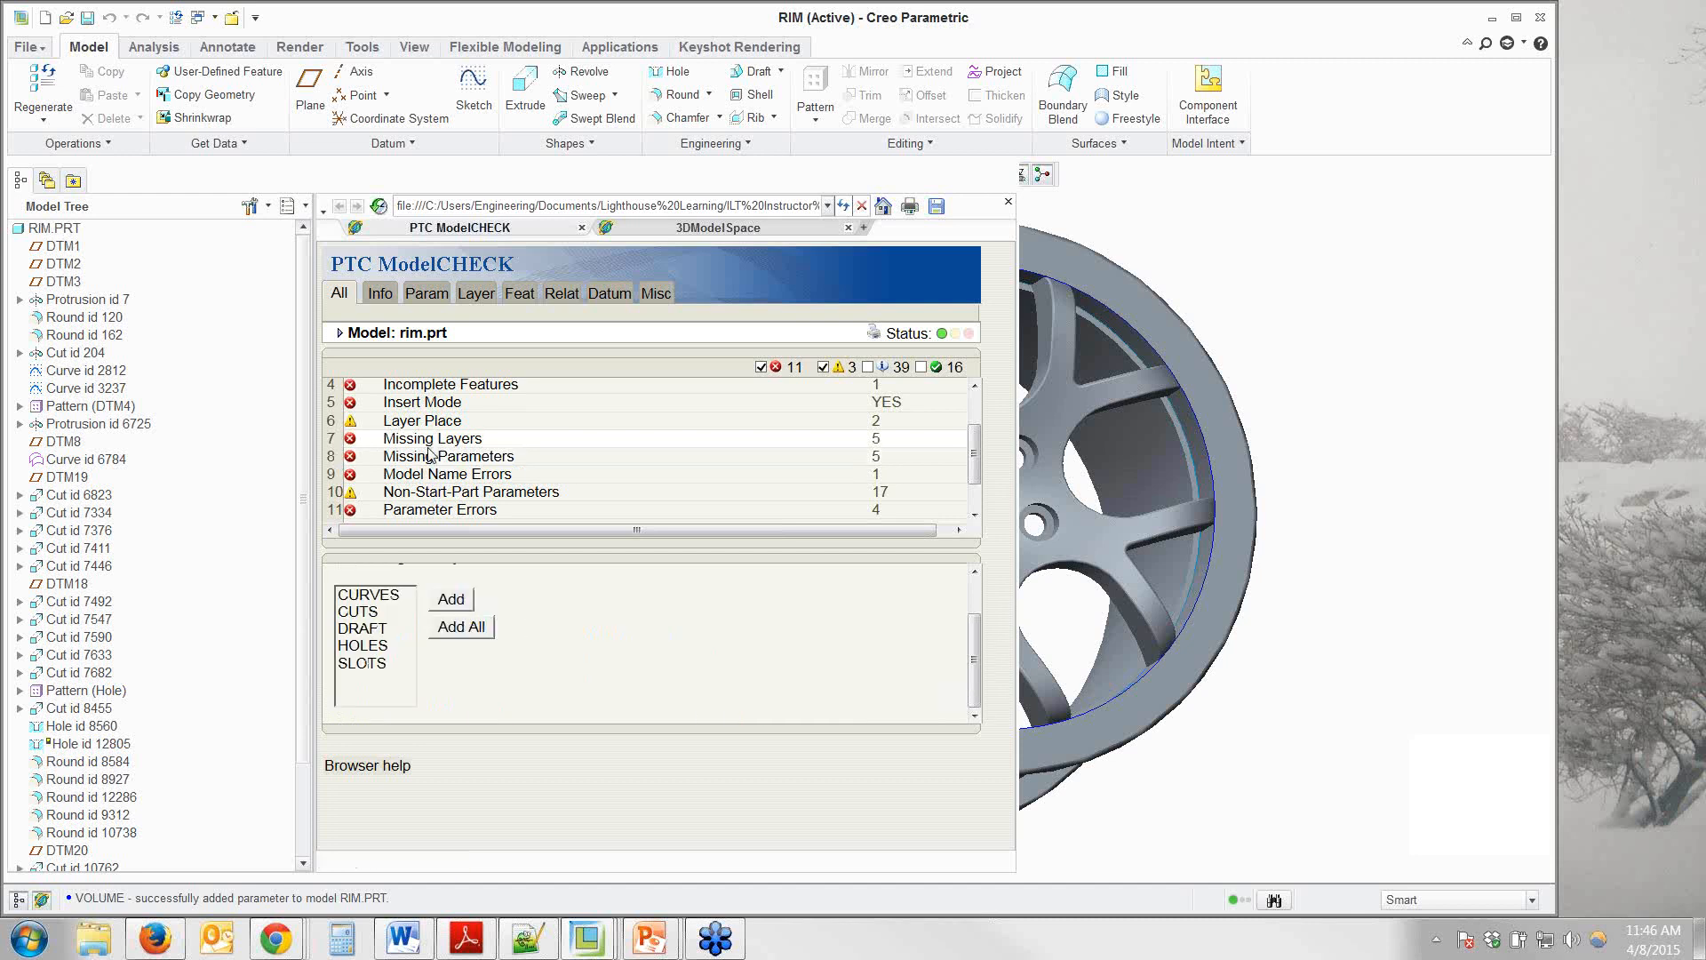
scroll(467, 662, "up", 2)
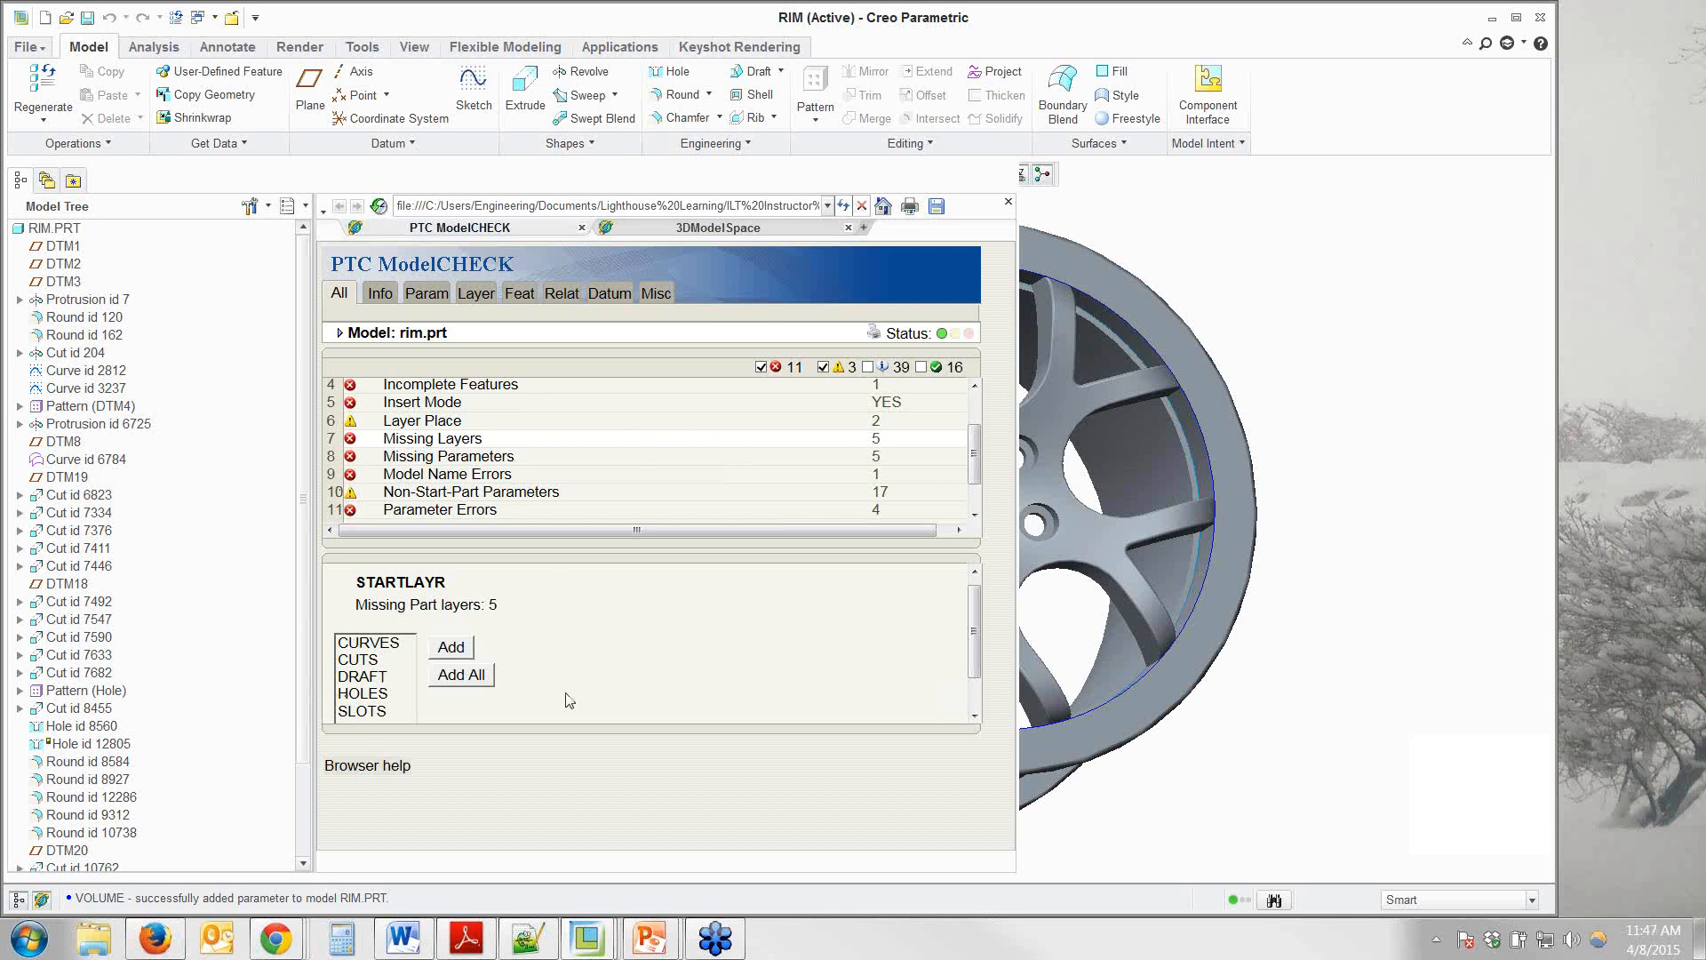
left_click(460, 675)
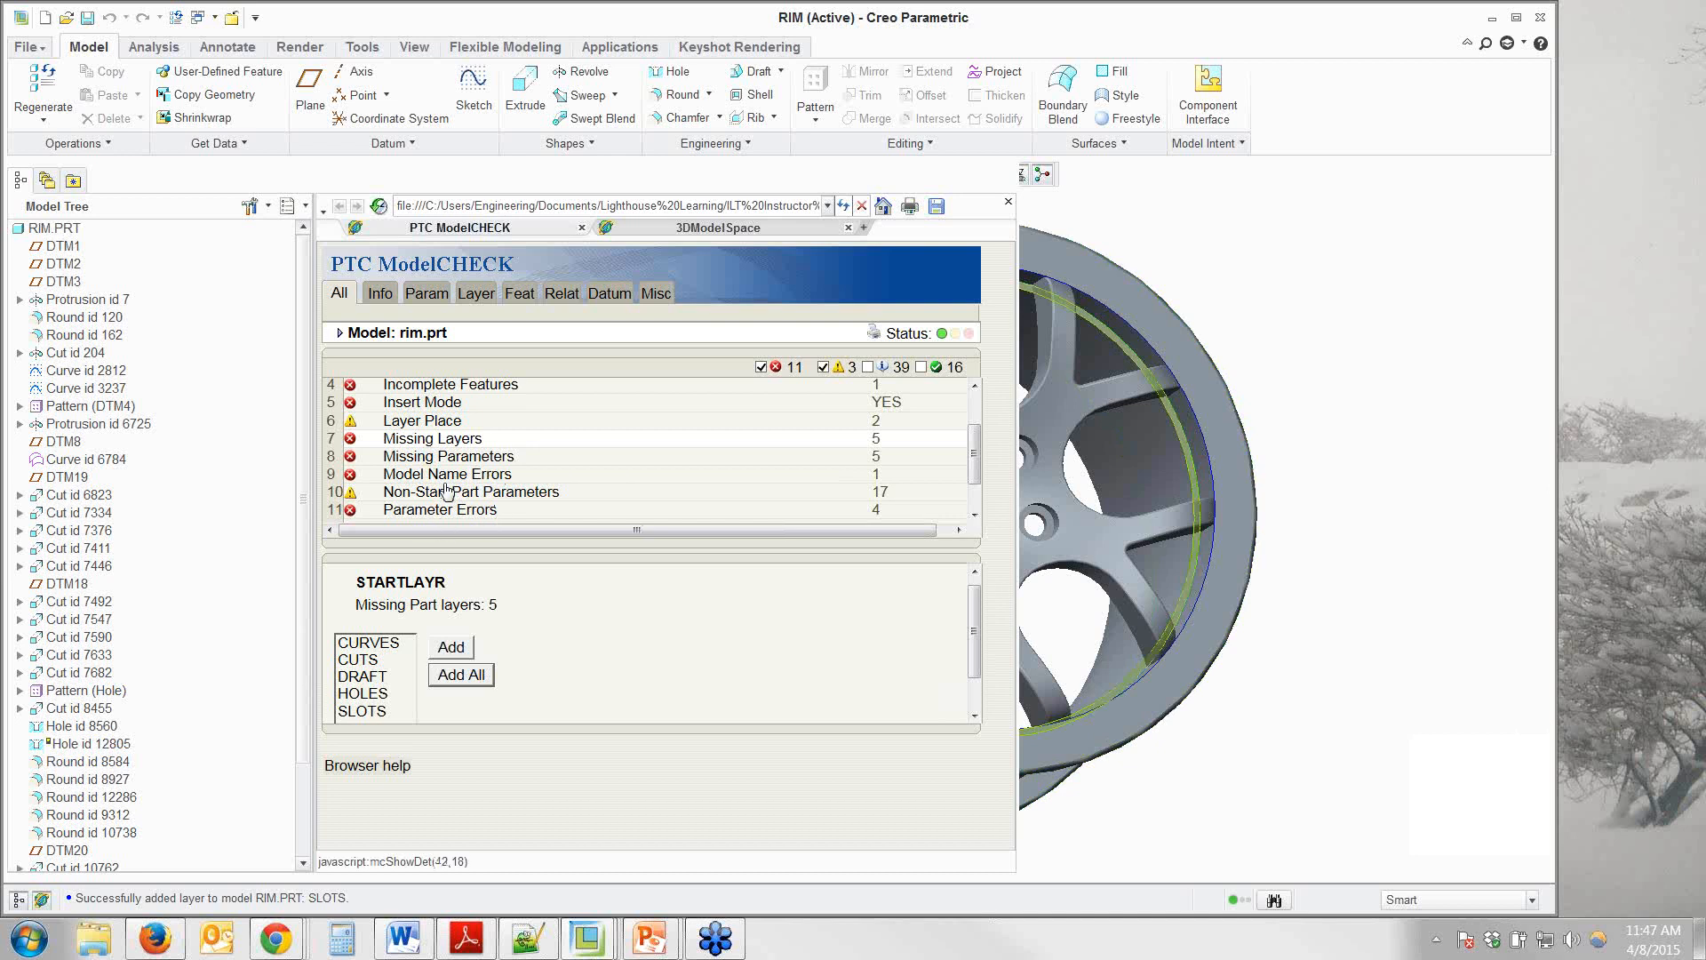
From the Parameter Errors check, update the COMPANY, MATERIAL, PN and RC_MODEL_TYPE parameters together.
left_click(431, 512)
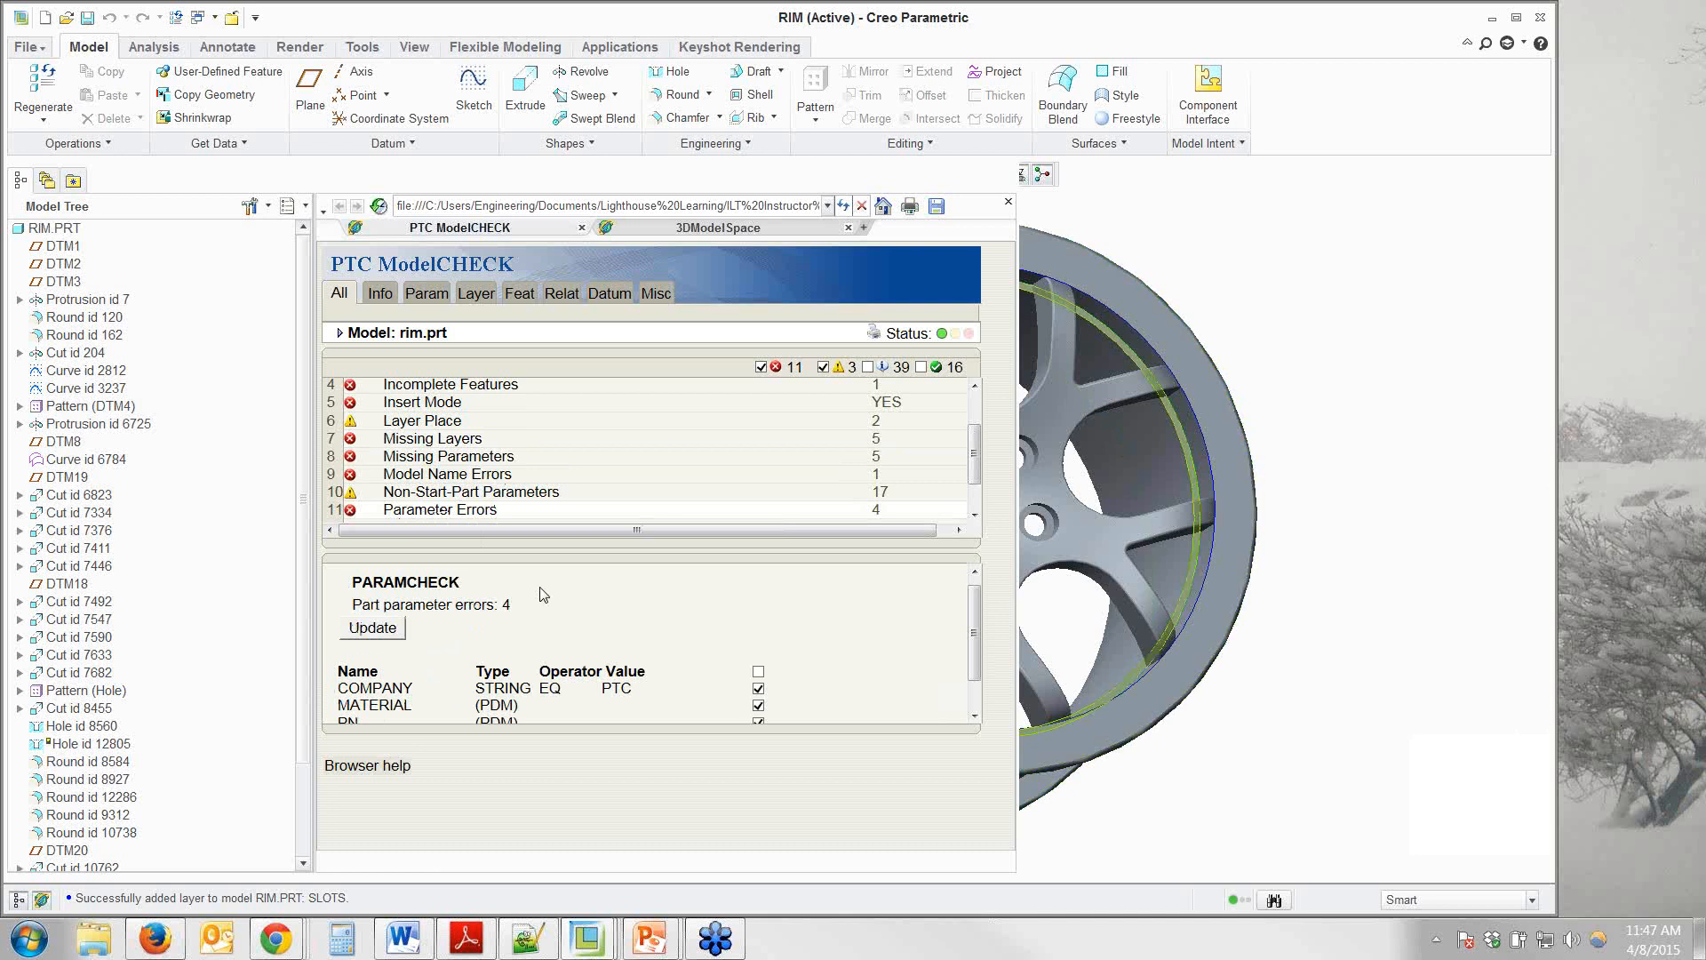
scroll(565, 605, "down", 1)
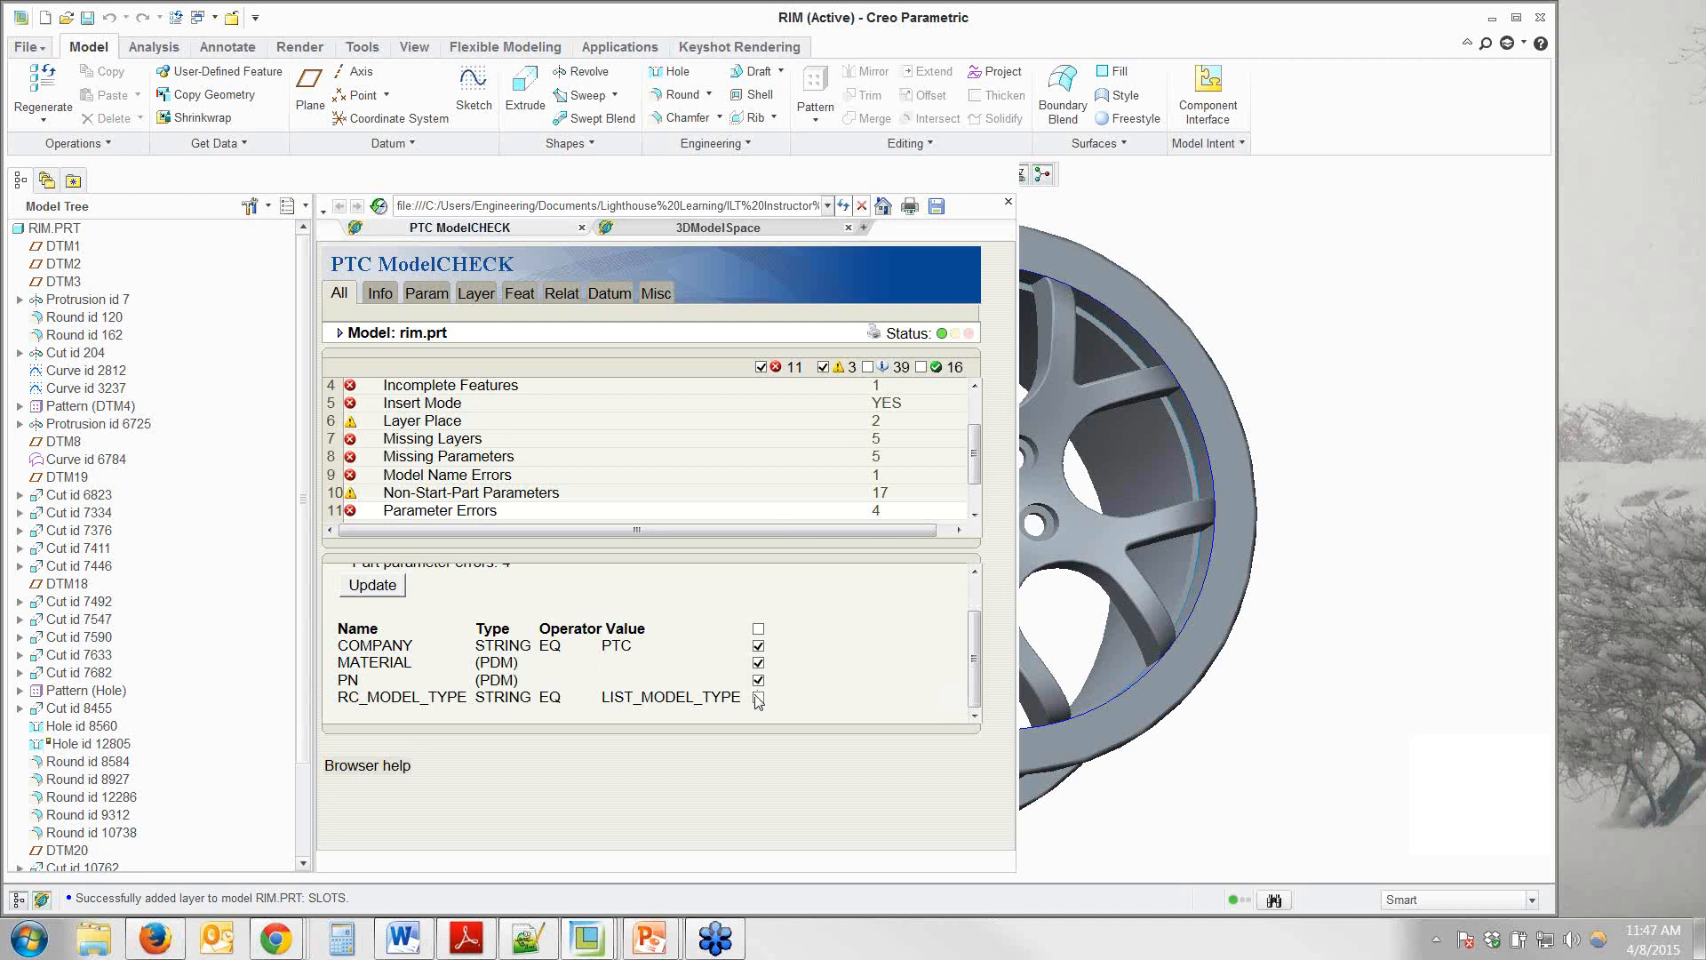
left_click(758, 629)
left_click(368, 588)
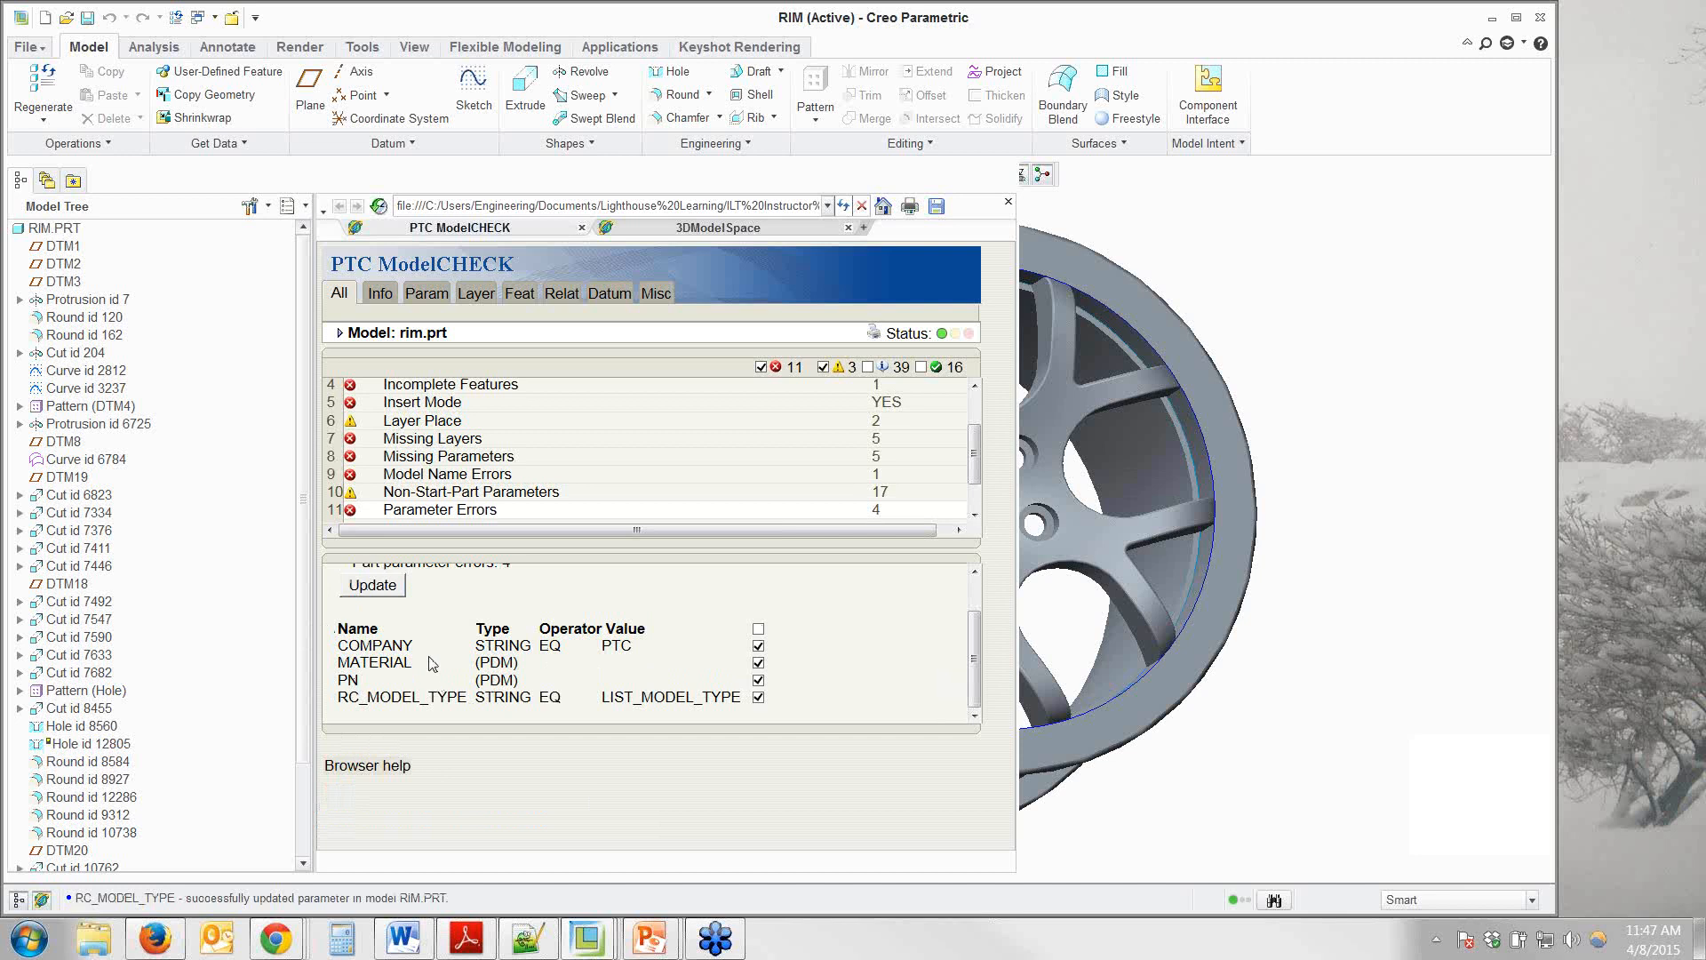
From the Parameter Rename Specifications check, rename the PN parameter to PN1.
scroll(406, 473, "down", 1)
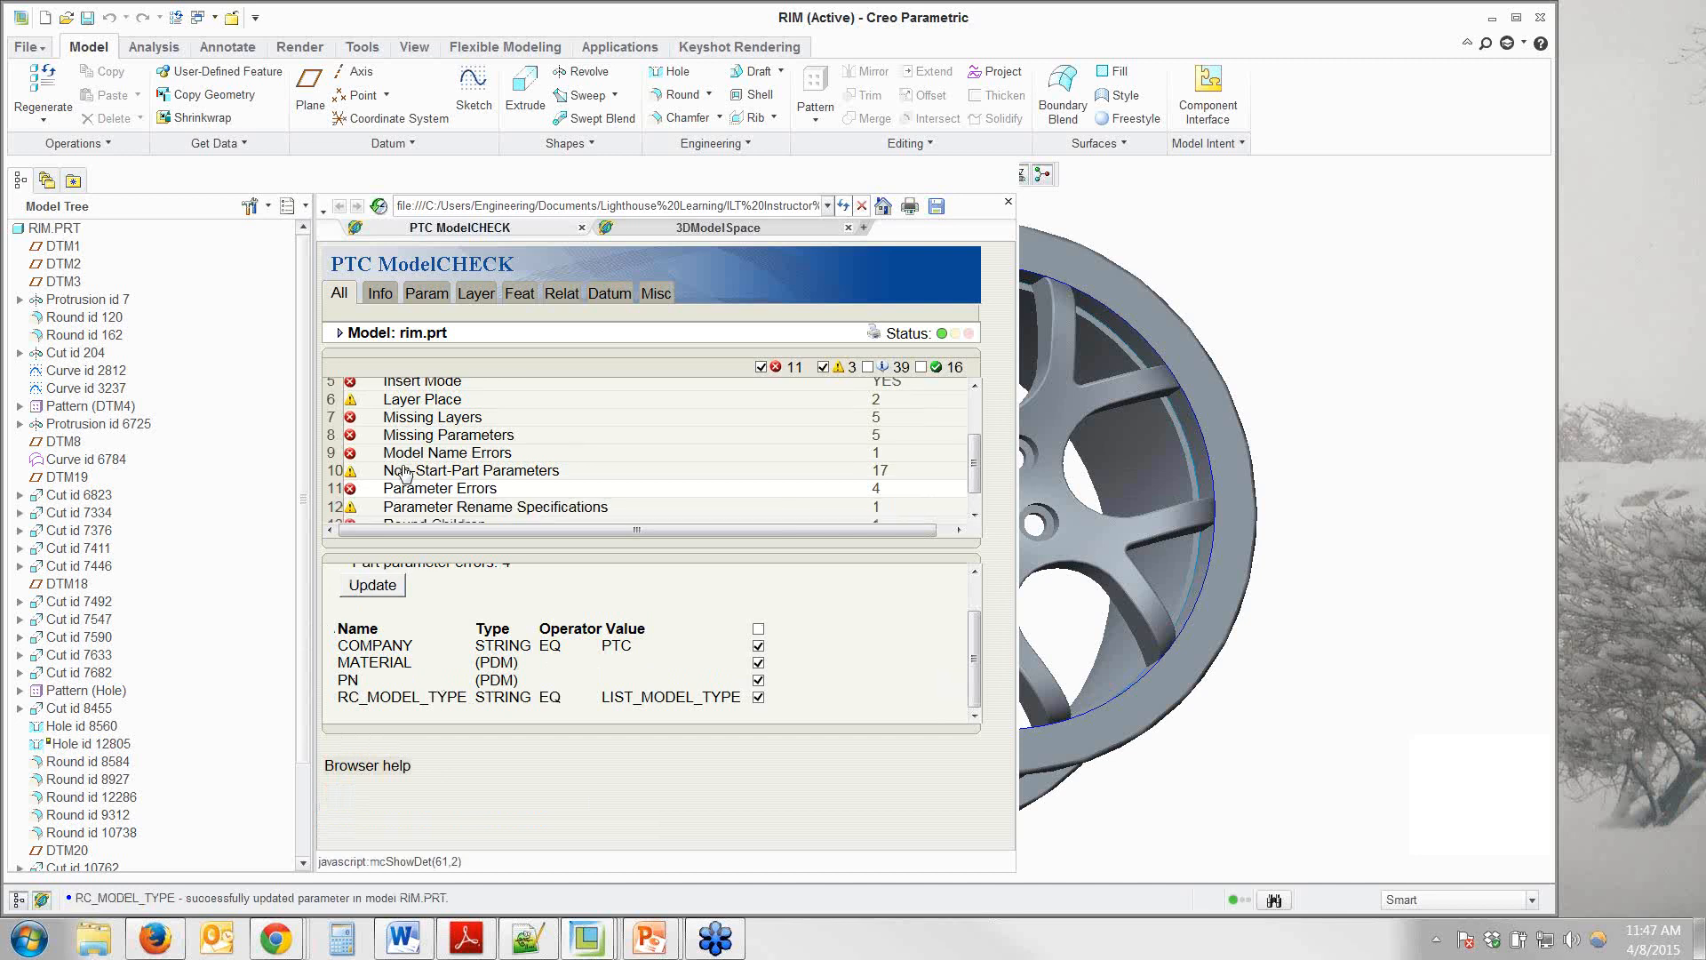
scroll(405, 474, "down", 1)
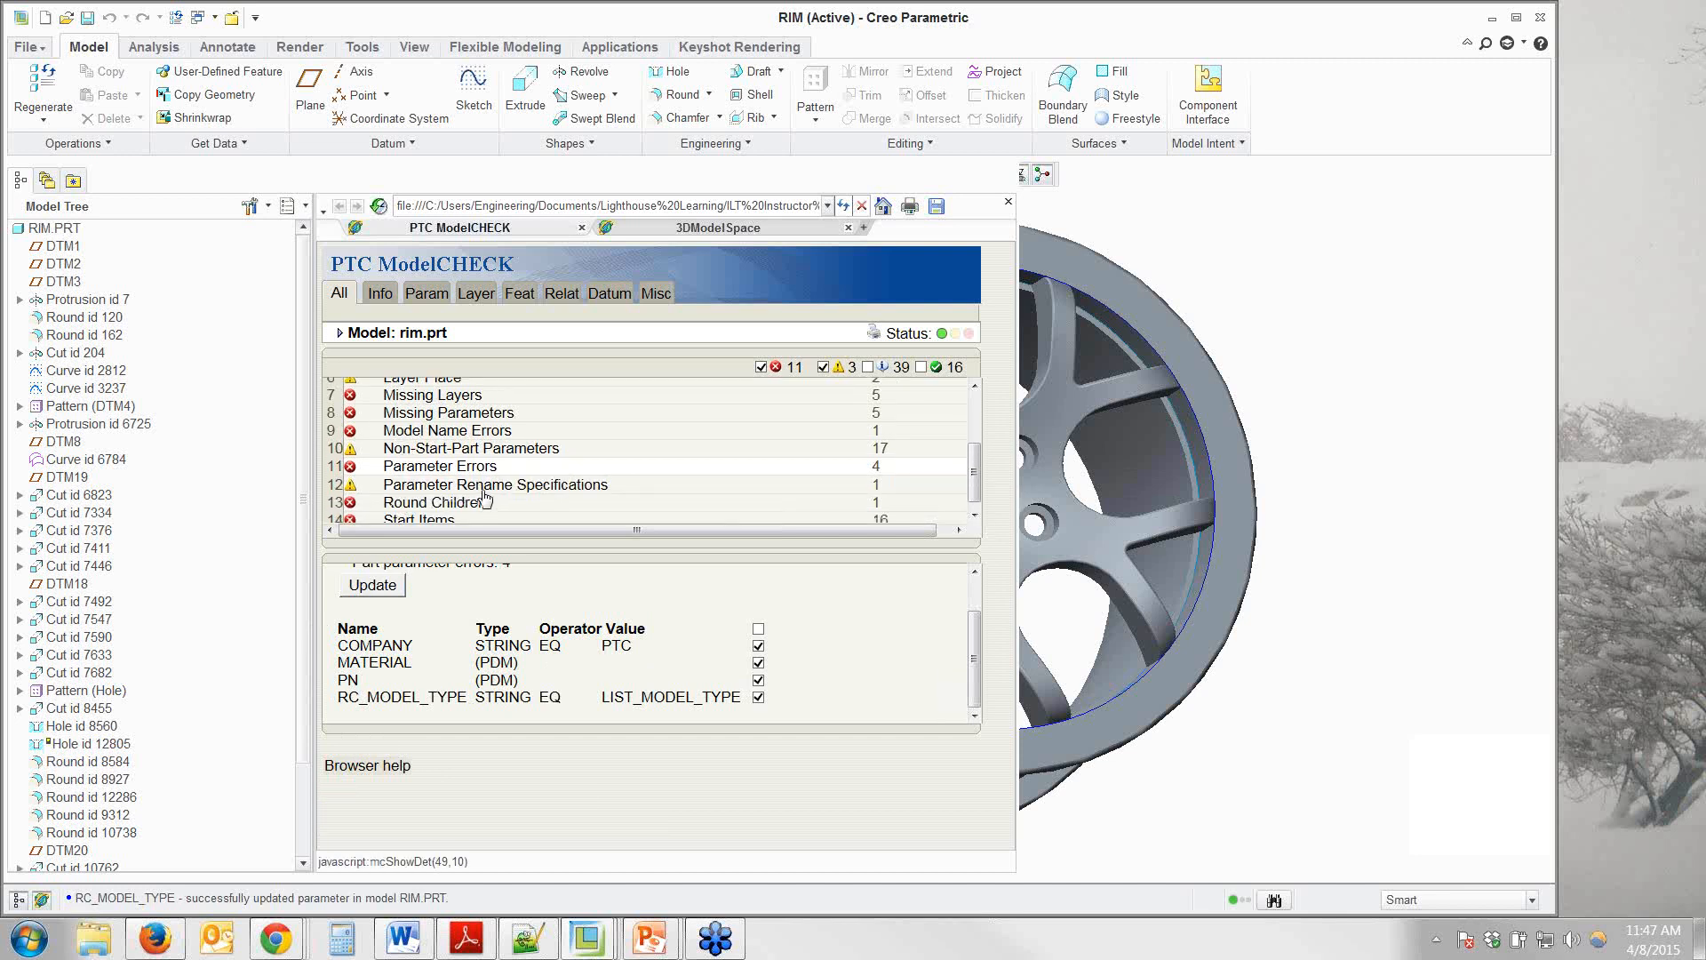
left_click(439, 491)
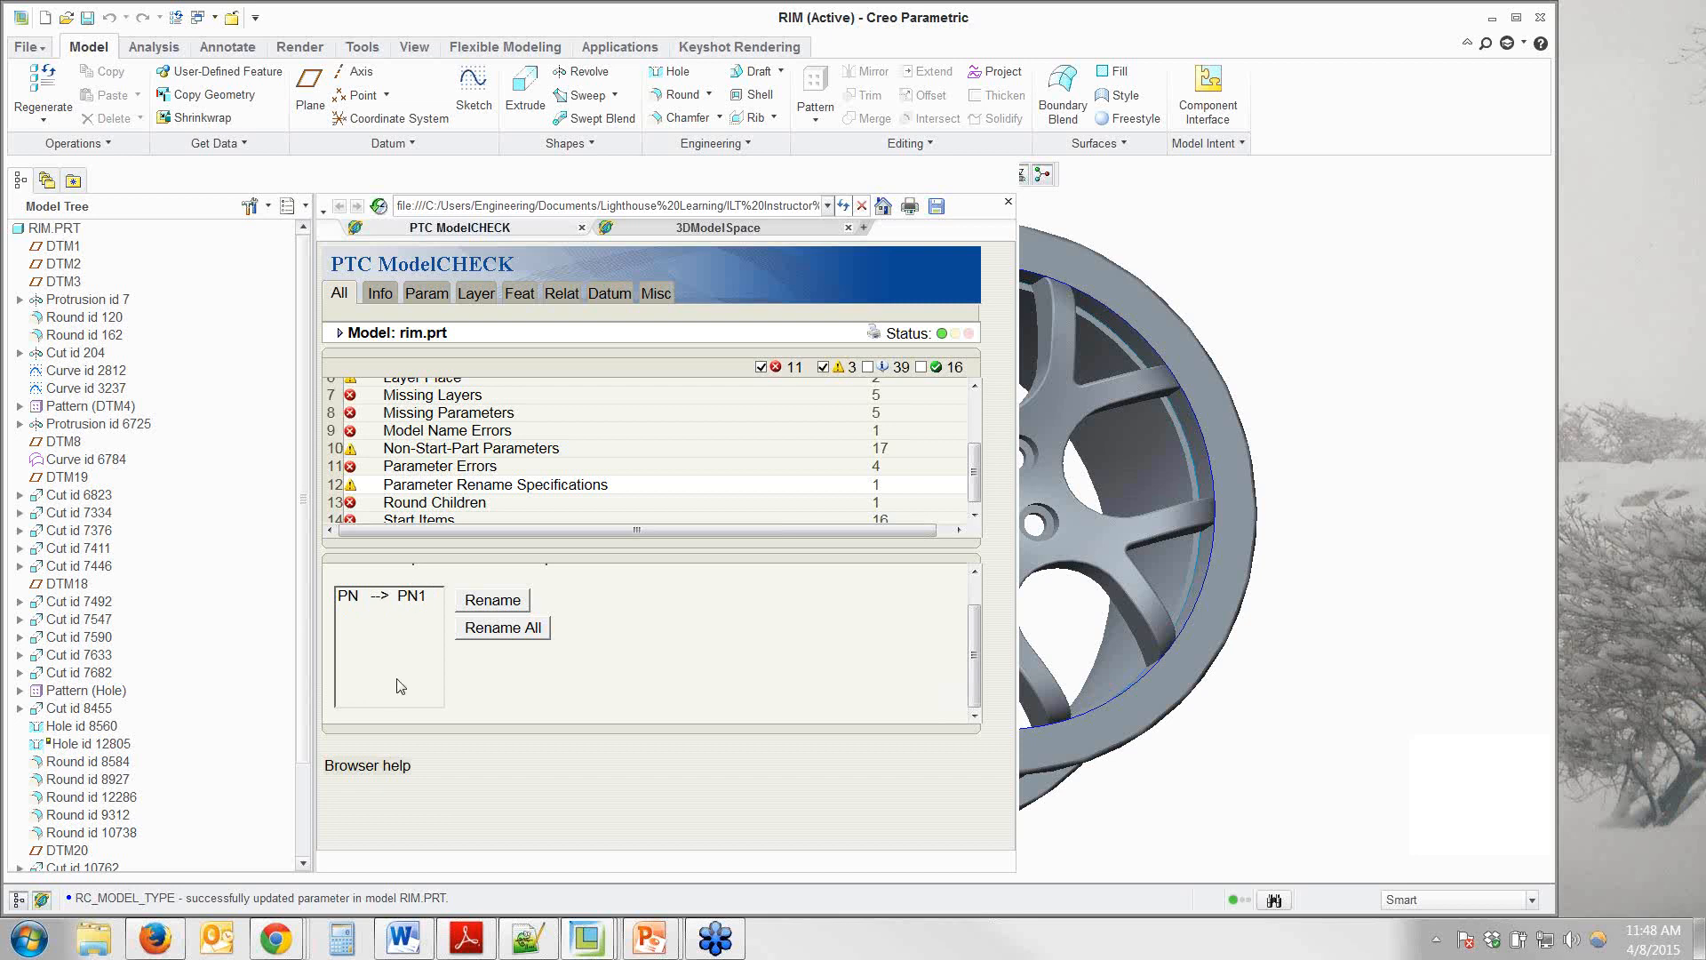
left_click(412, 602)
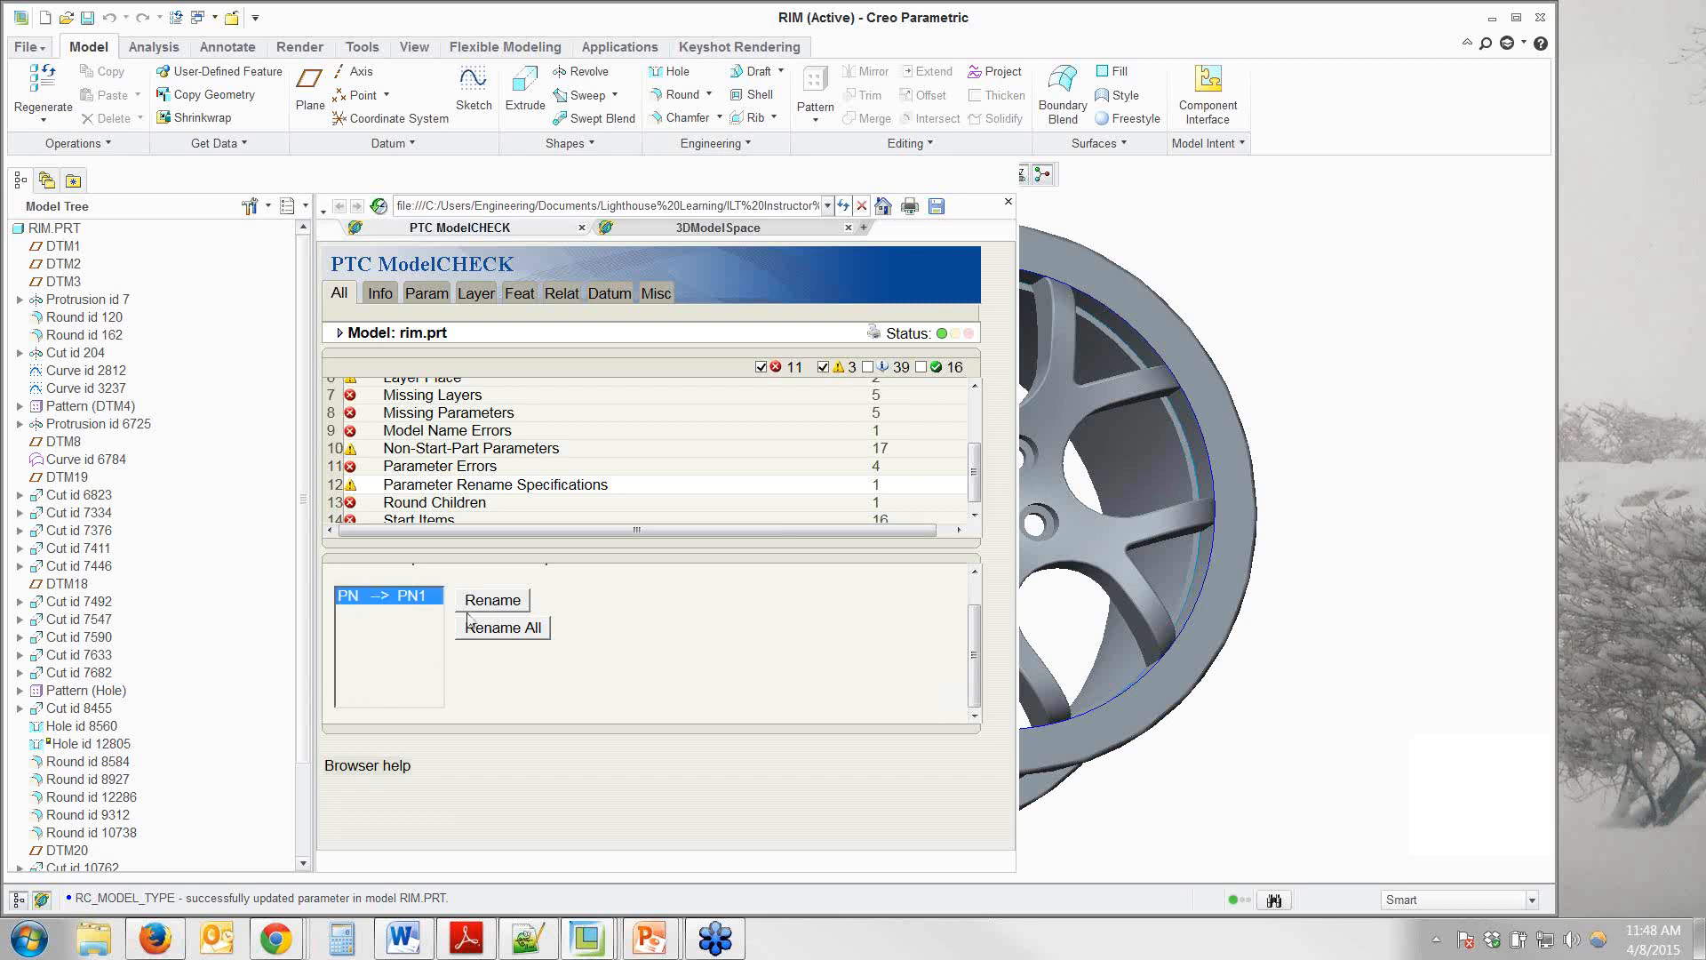
left_click(493, 602)
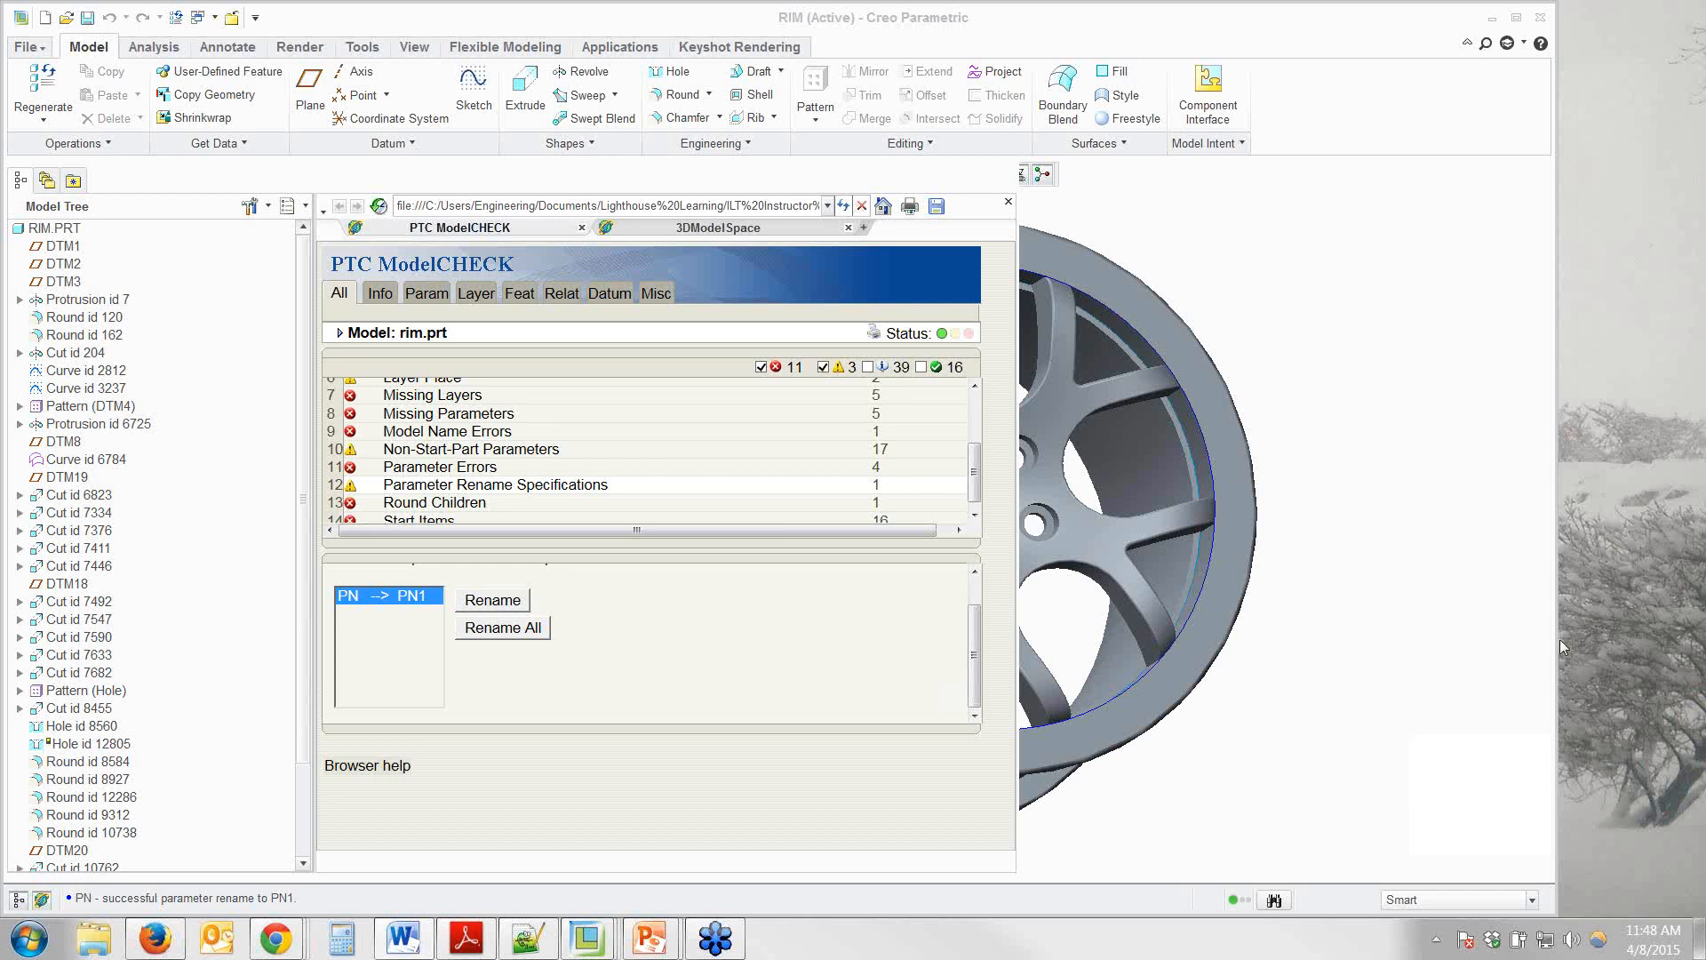
left_click(1392, 542)
scroll(1464, 515, "up", 2)
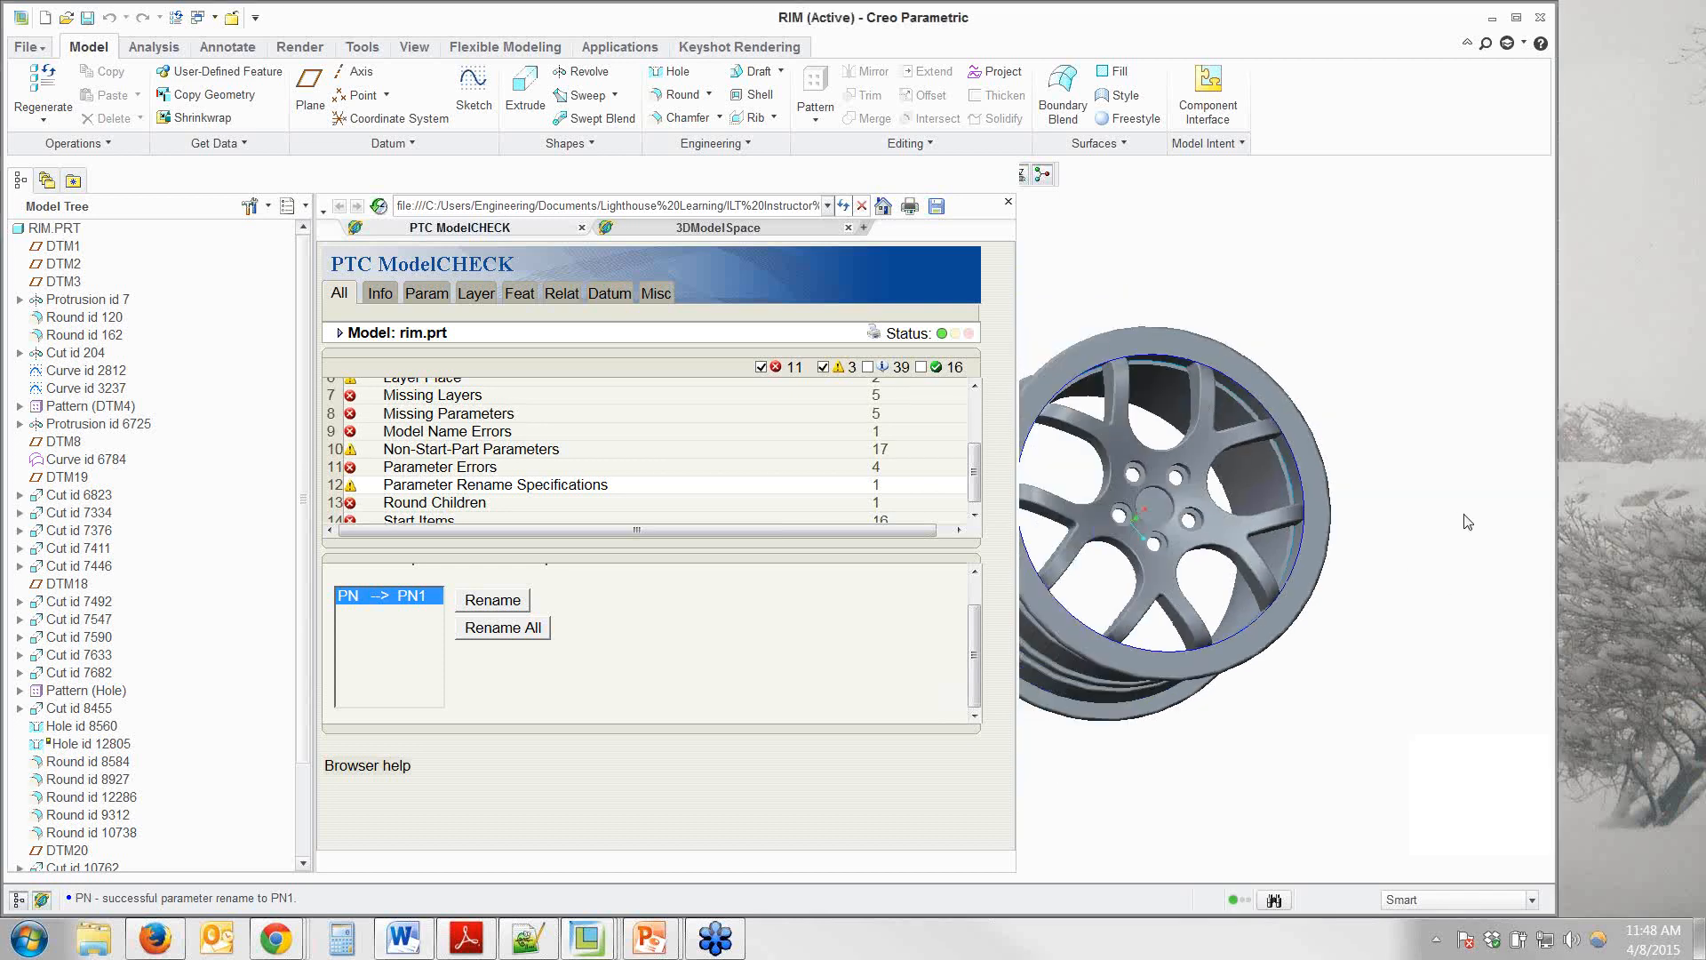
From the Round Children check, highlight the reported feature id 204 and its parent round in the model in red.
scroll(1468, 522, "up", 2)
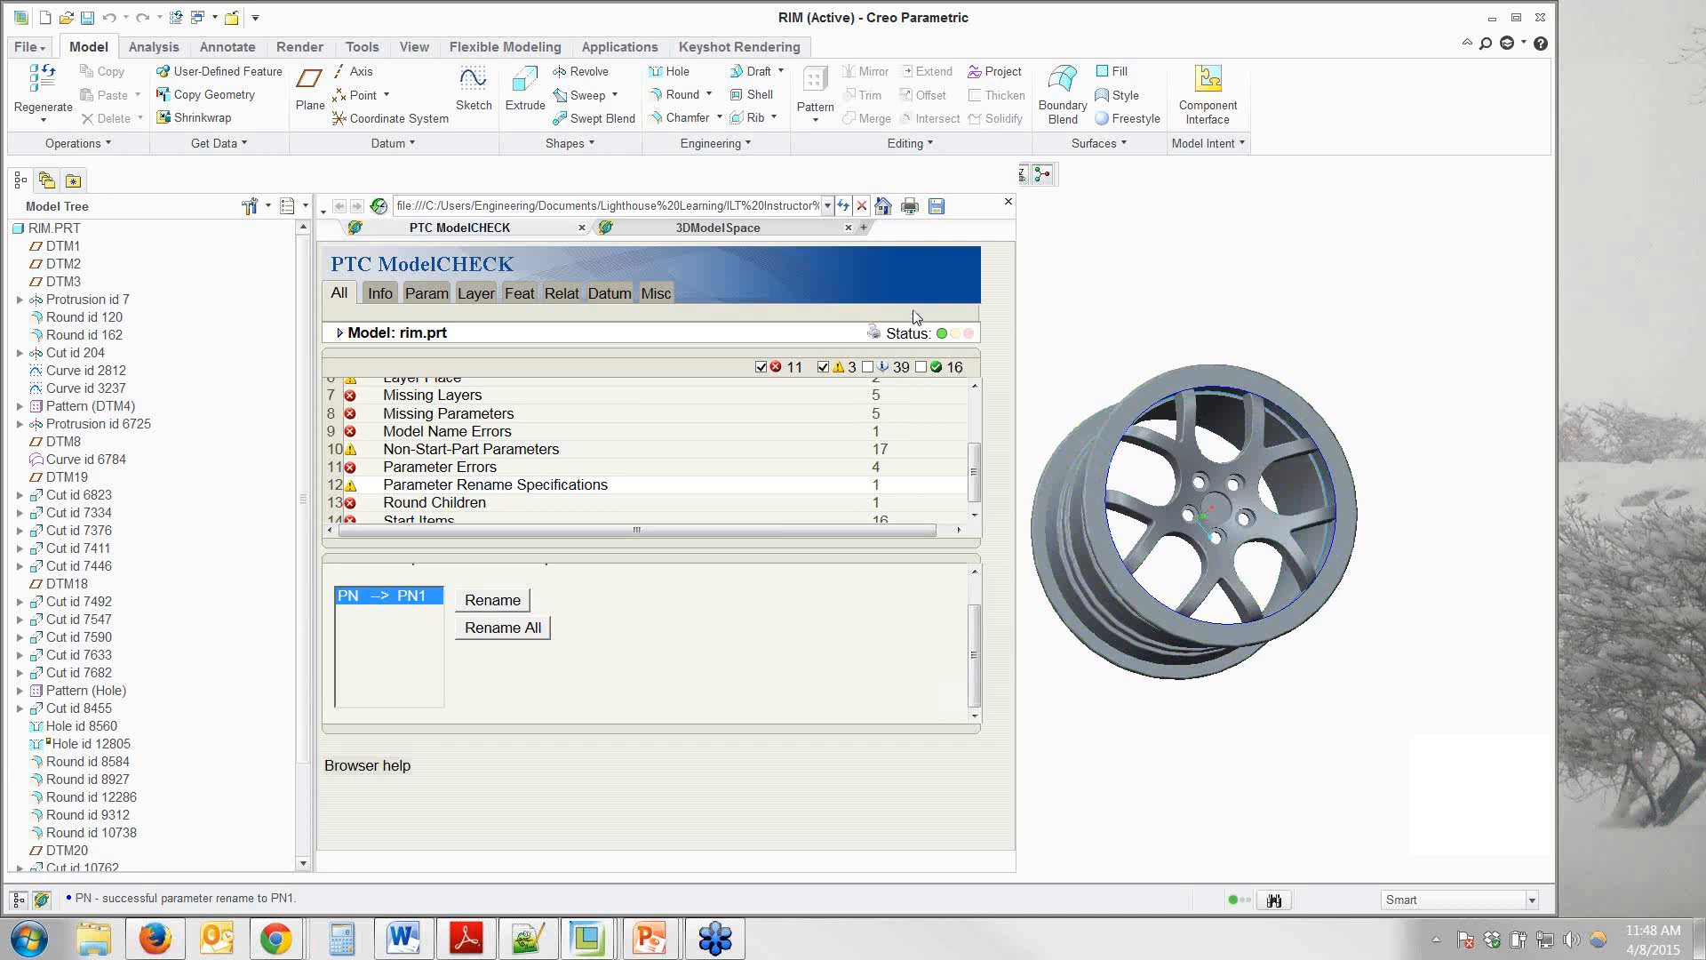
scroll(602, 508, "down", 1)
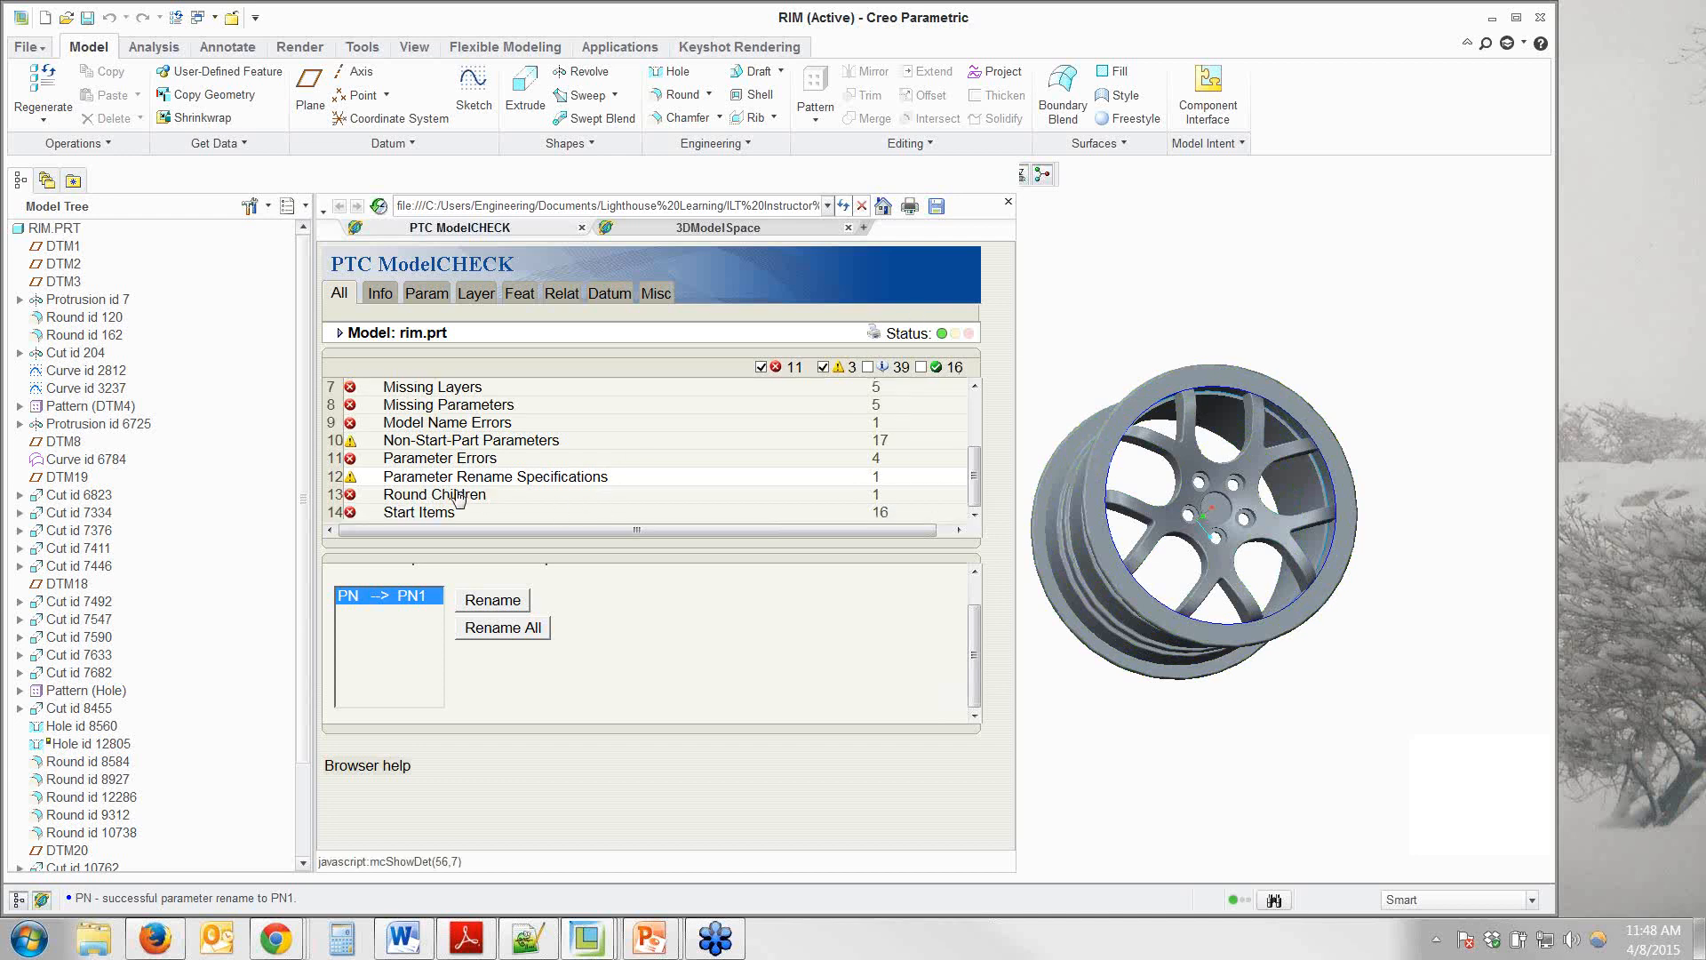
left_click(462, 497)
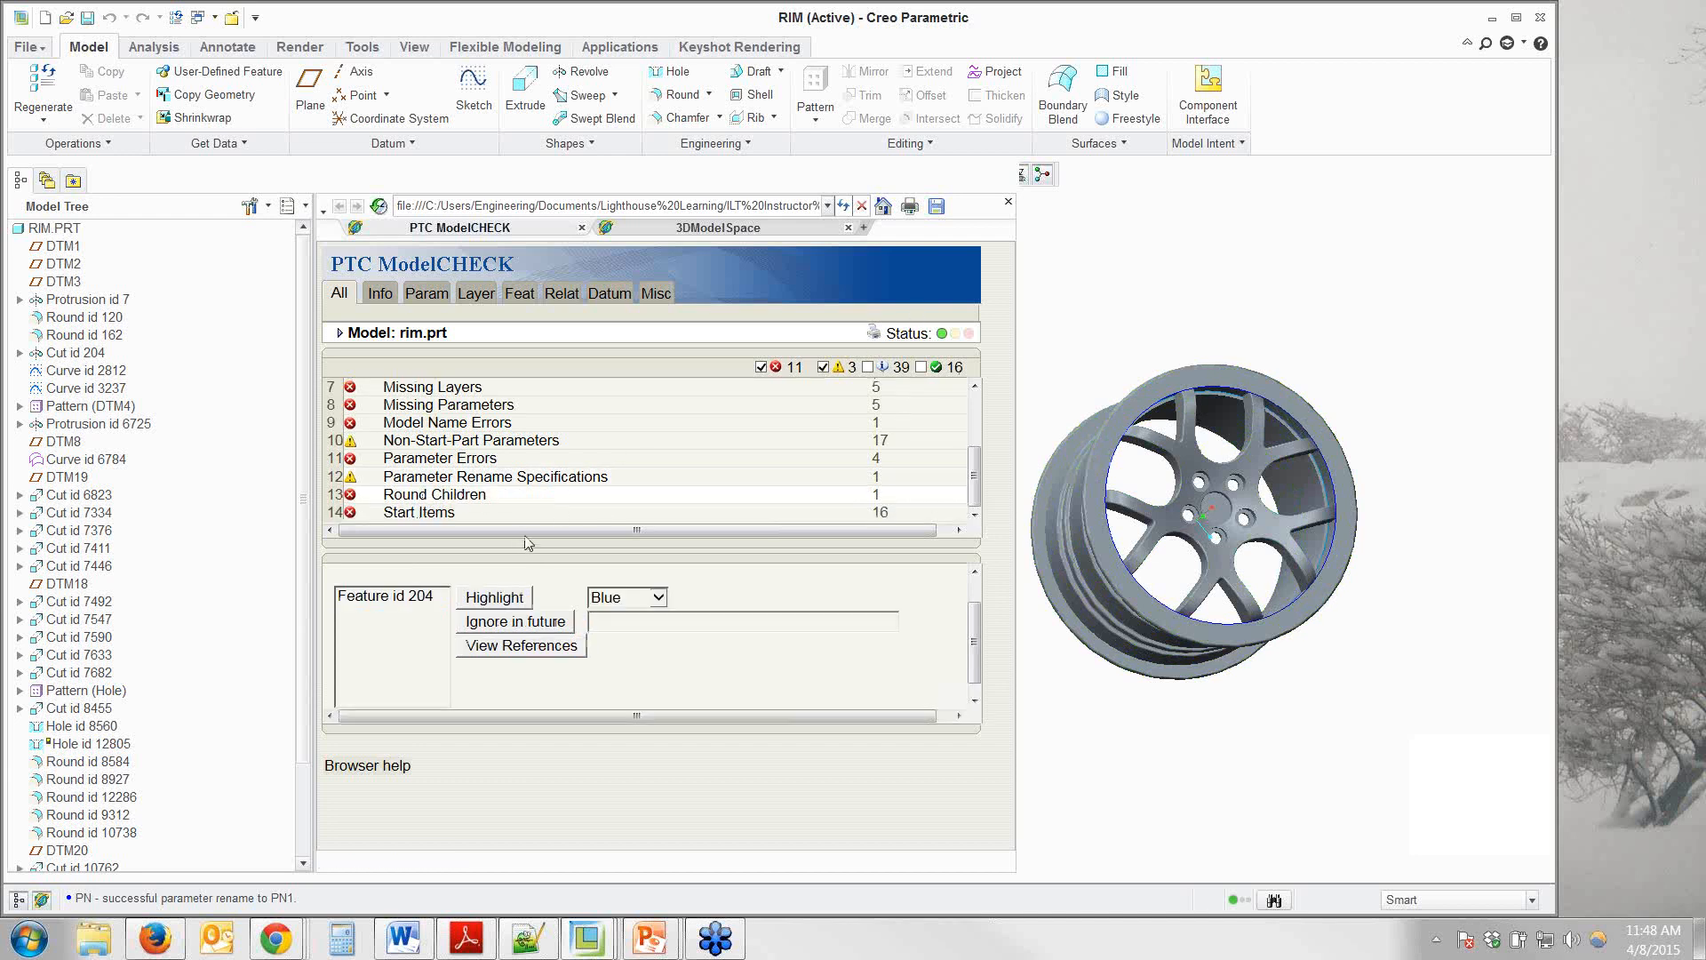
left_click(613, 604)
left_click(628, 652)
left_click(503, 603)
left_click(408, 596)
left_click(500, 597)
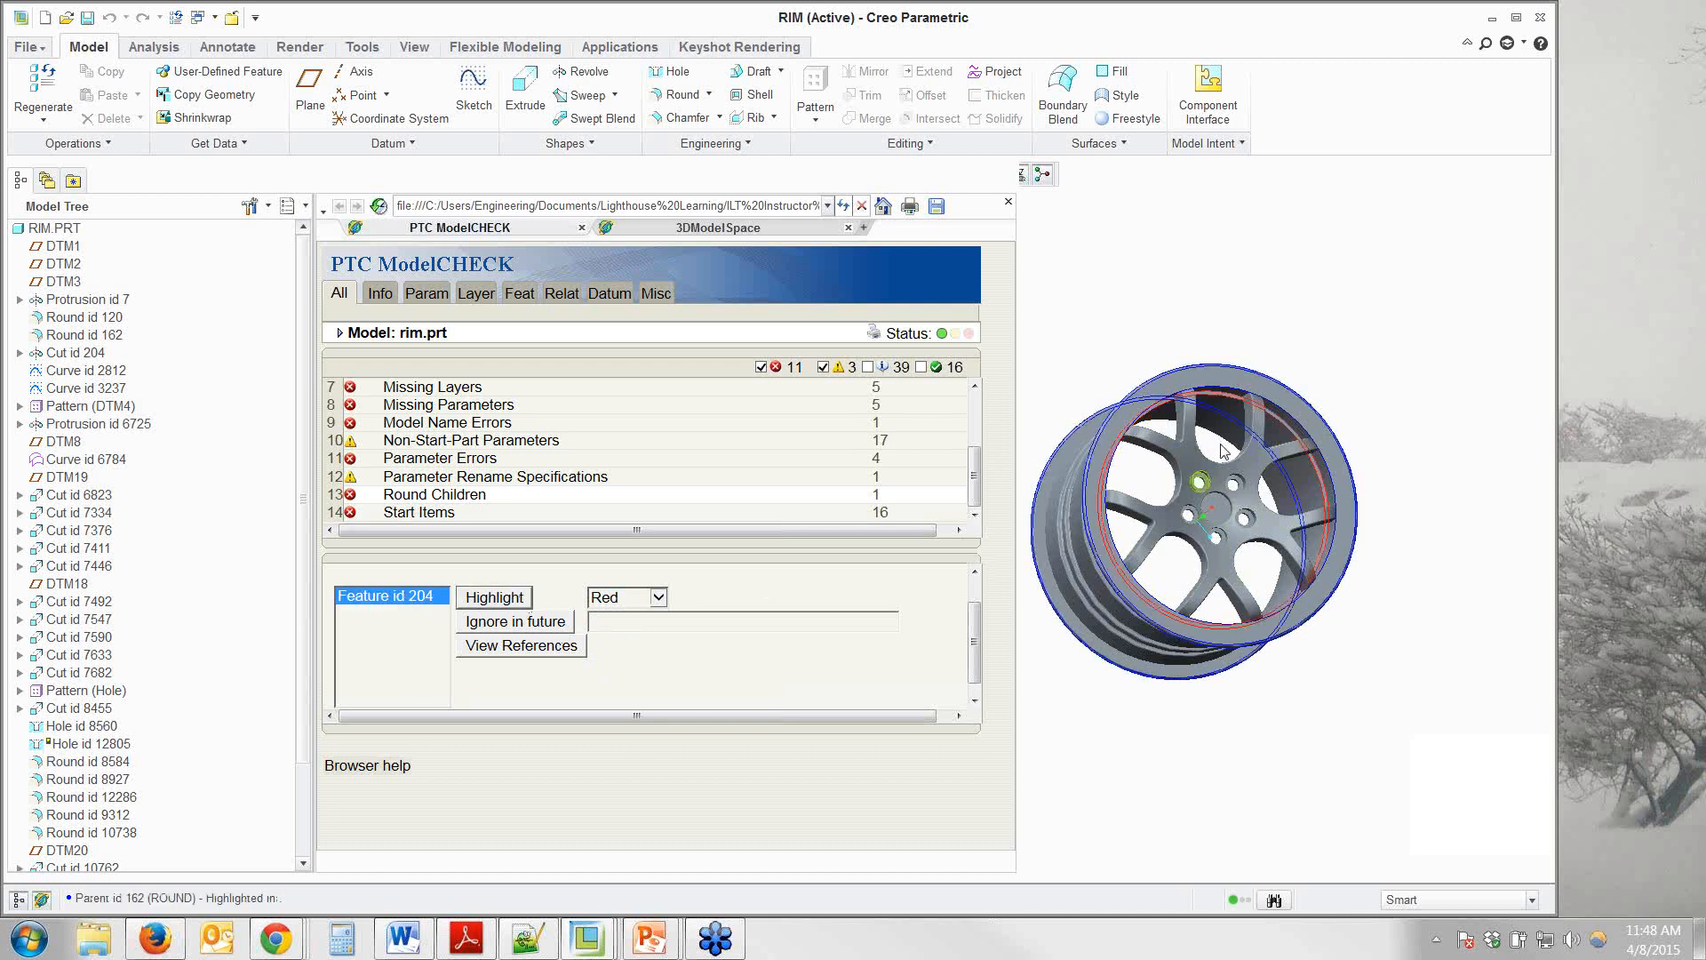
Examine the red-highlighted cut and its parent round on the wheel rim up close and from the side.
scroll(1406, 494, "down", 5)
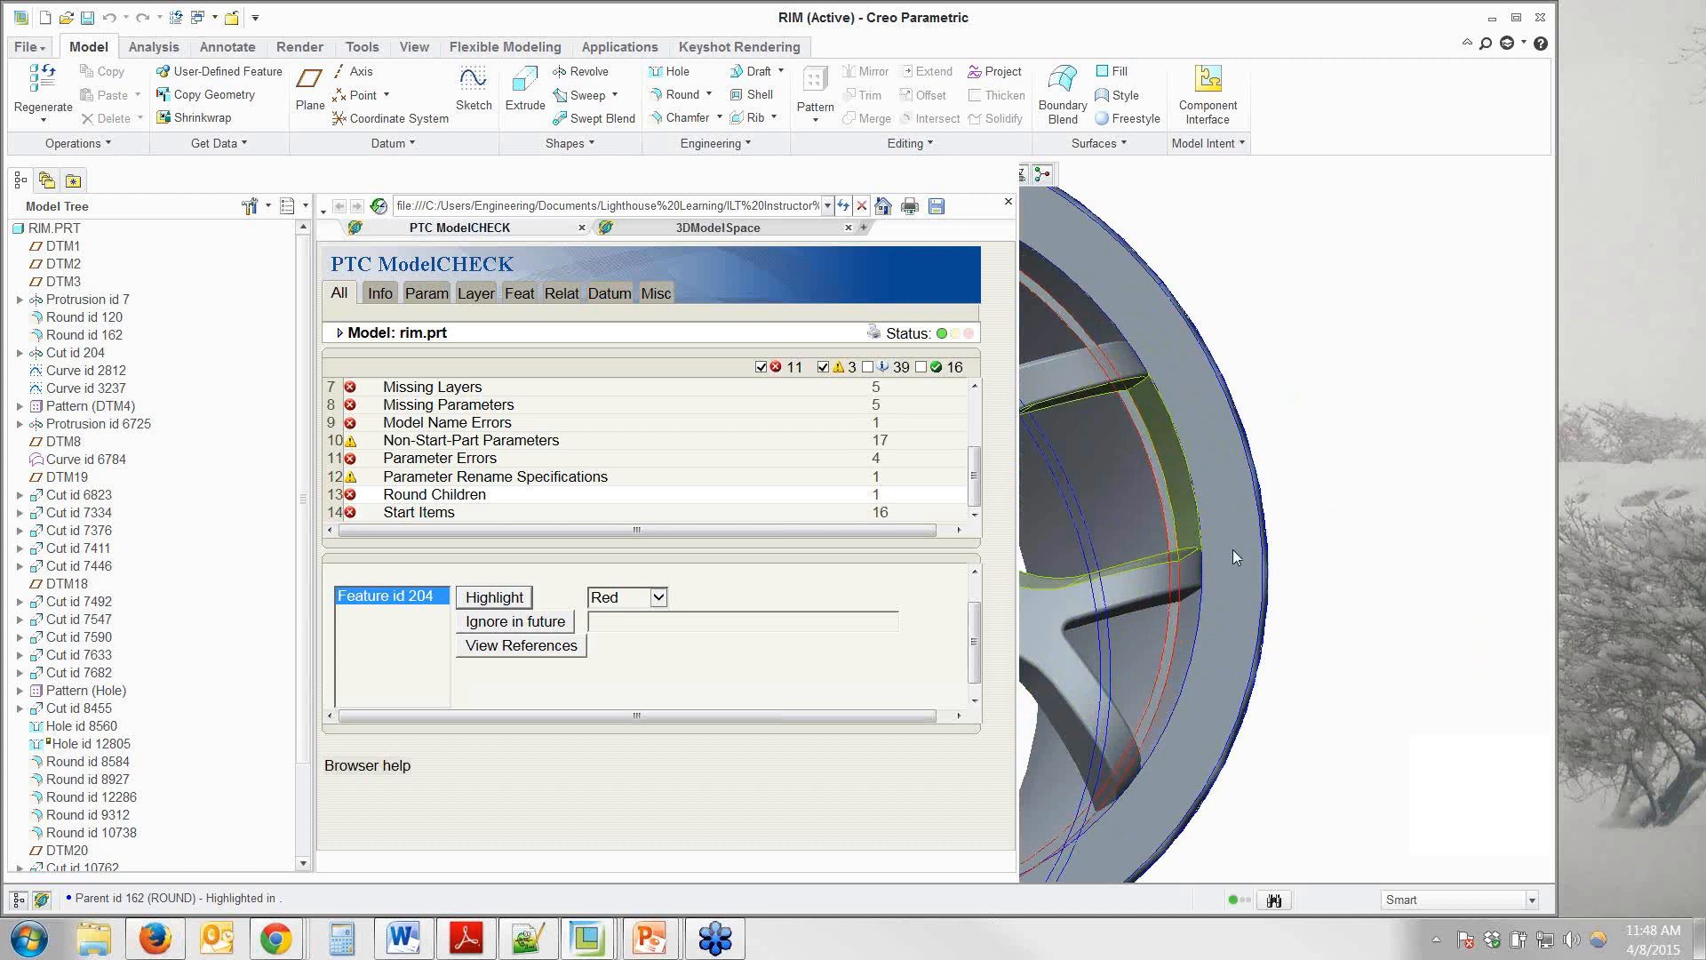
scroll(1492, 573, "up", 5)
mouse_move(1491, 573)
middle_mouse_down()
mouse_move(1424, 537)
mouse_move(1514, 521)
middle_mouse_up()
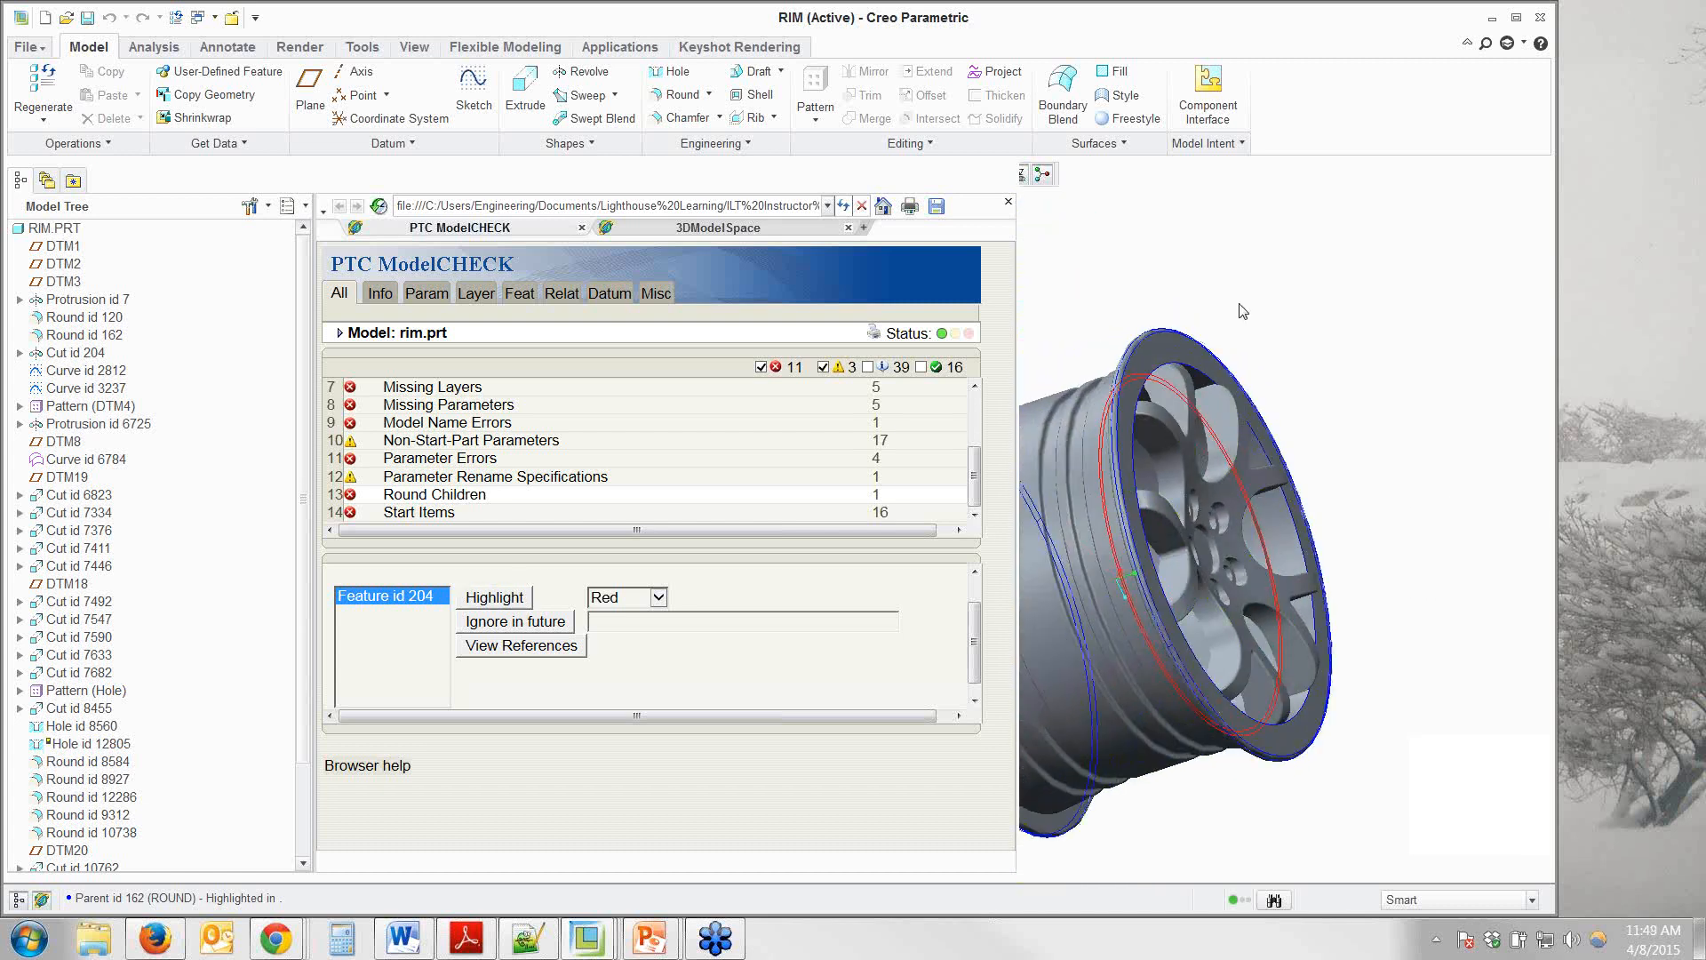
scroll(1360, 349, "up", 2)
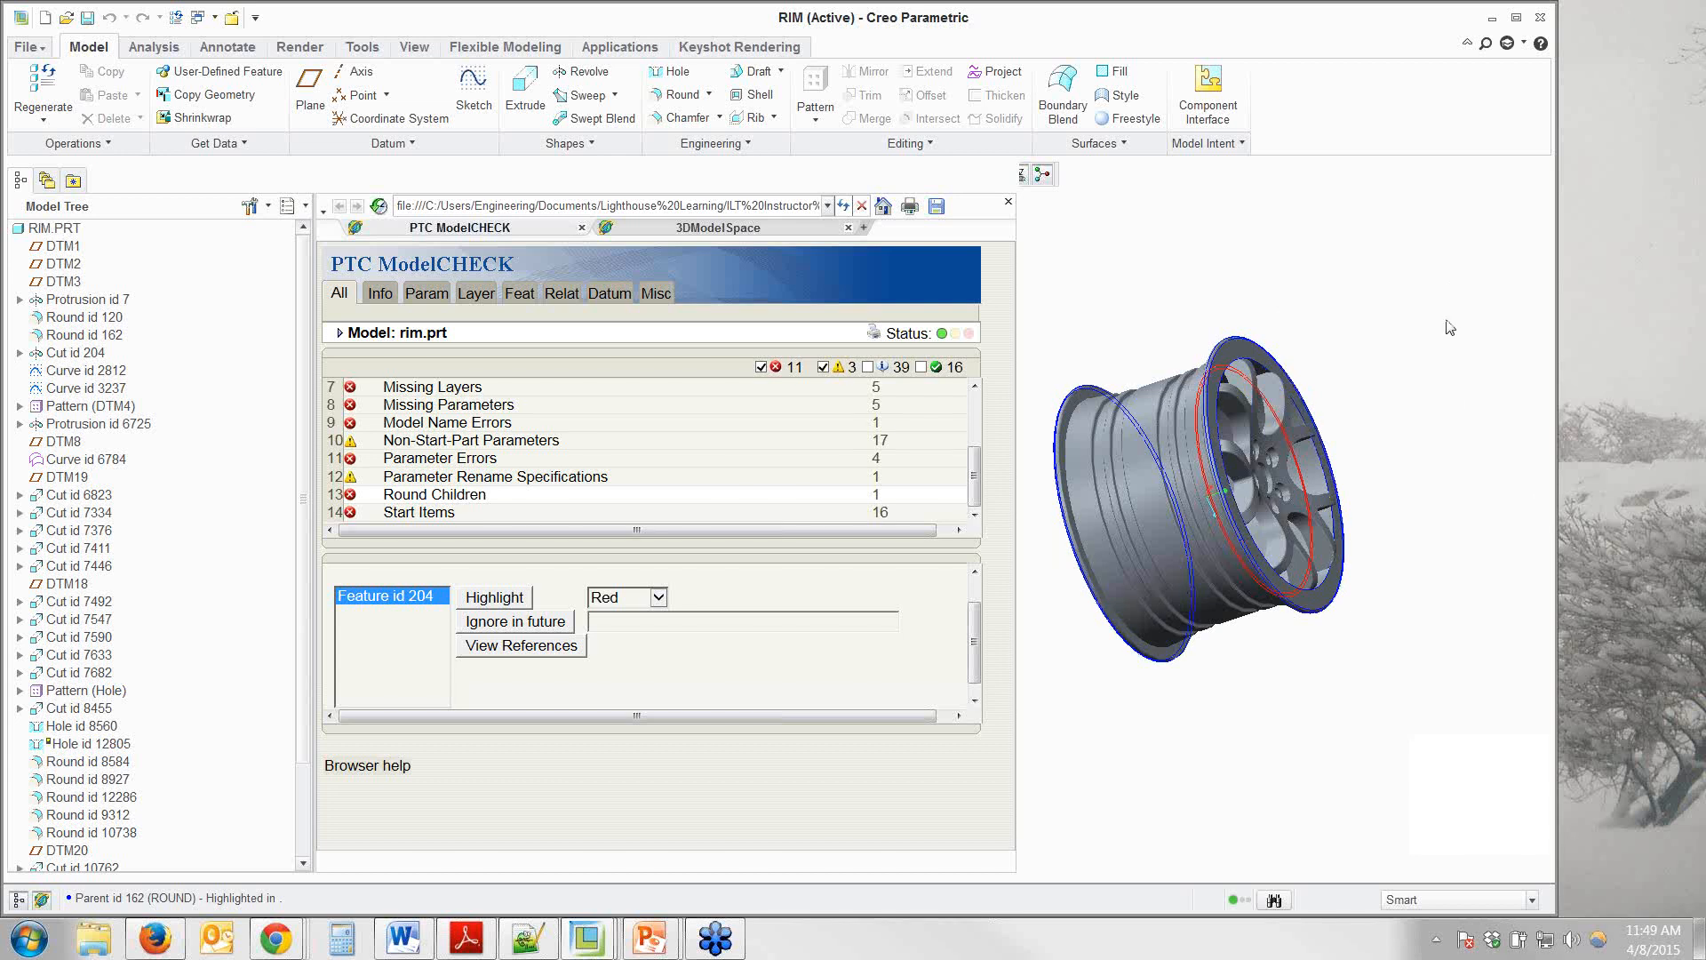
mouse_move(1422, 391)
middle_mouse_down()
mouse_move(1388, 333)
mouse_move(1376, 351)
middle_mouse_up()
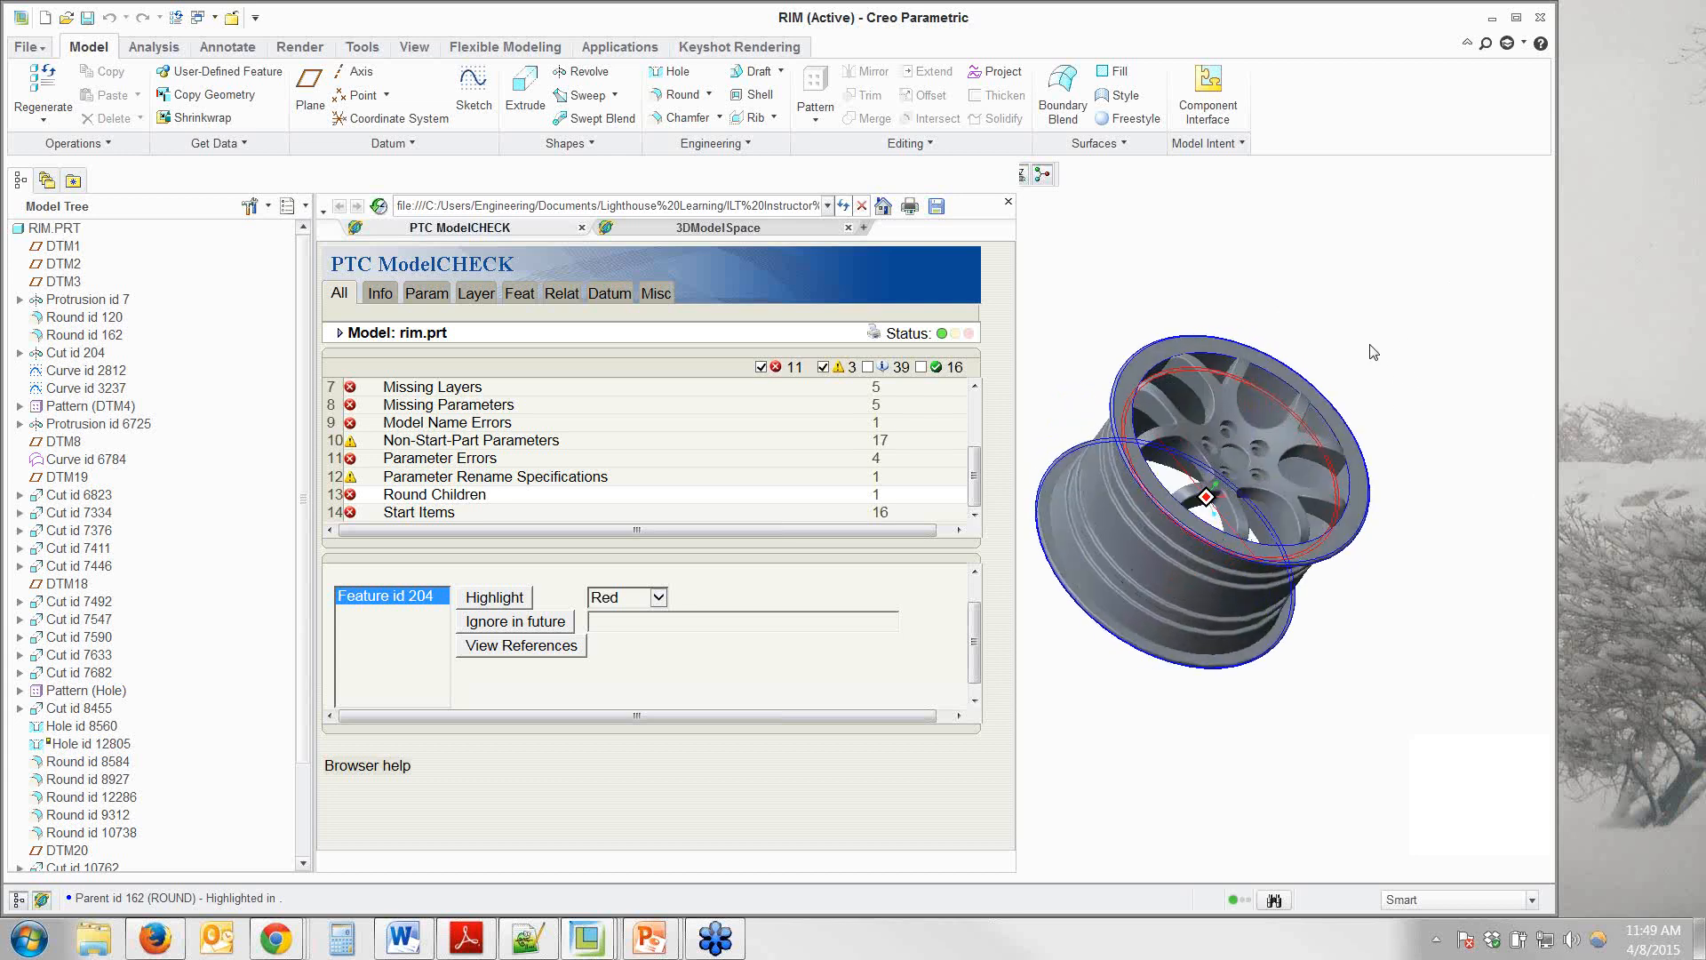
scroll(1322, 351, "up", 3)
scroll(1323, 352, "up", 2)
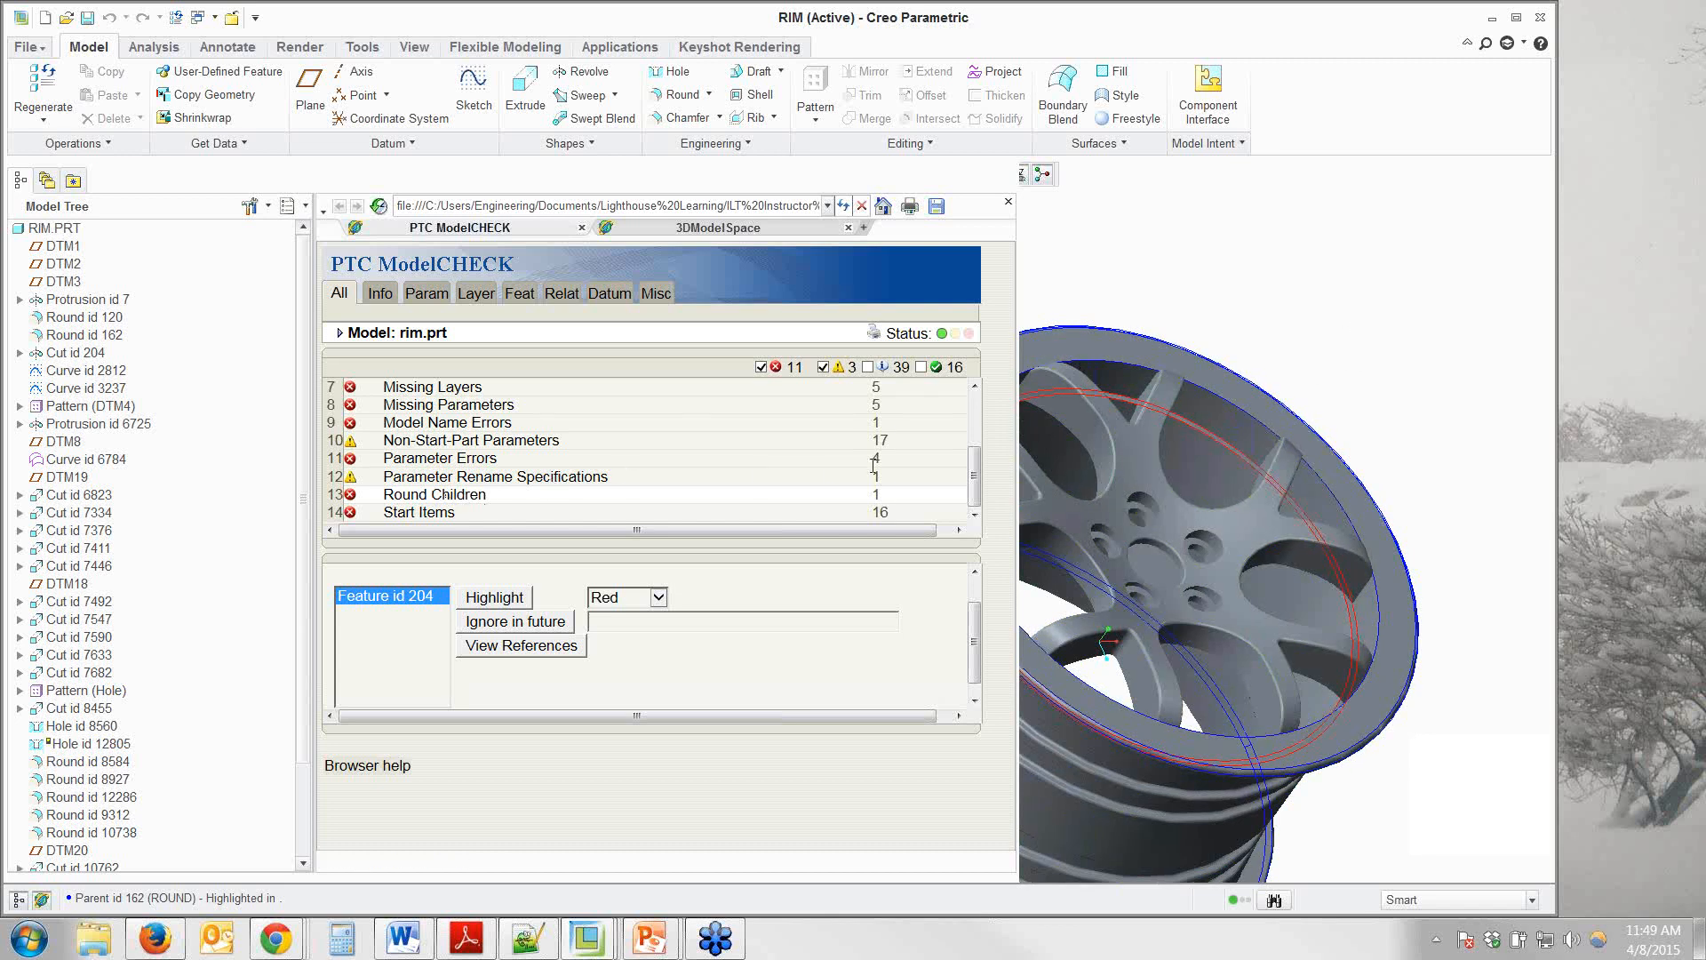
From the Buried Features check, highlight feature id 8455 in red and inspect where it lies in the rim.
scroll(622, 453, "up", 2)
scroll(545, 430, "up", 1)
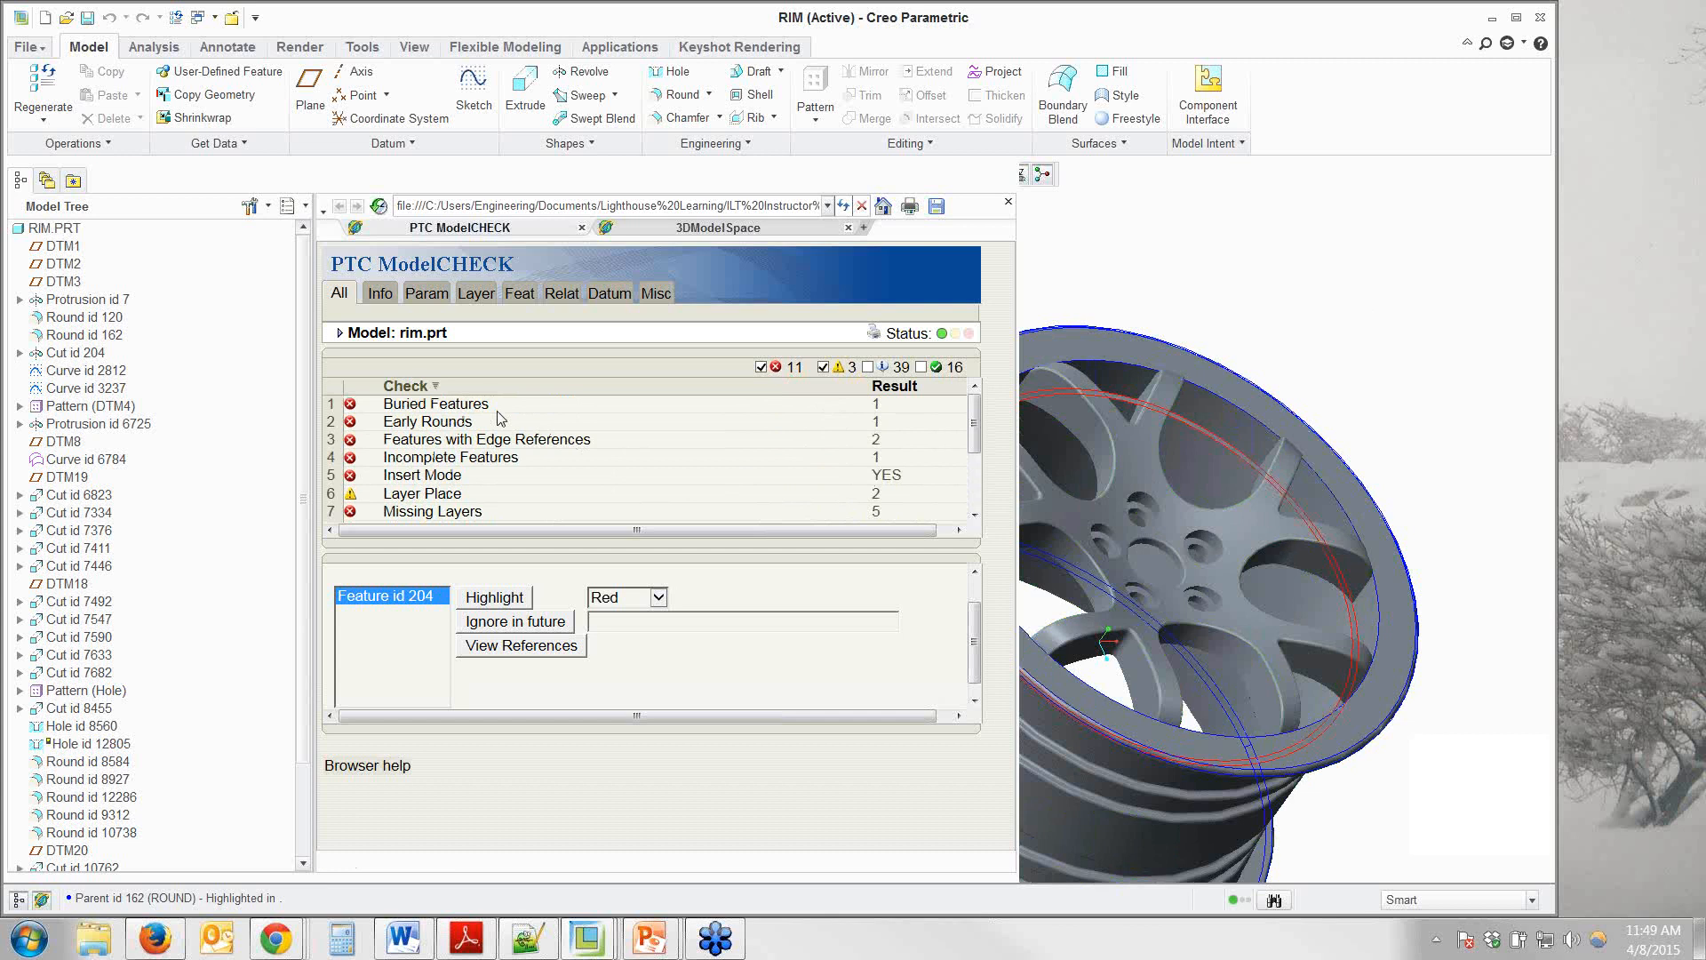
left_click(463, 407)
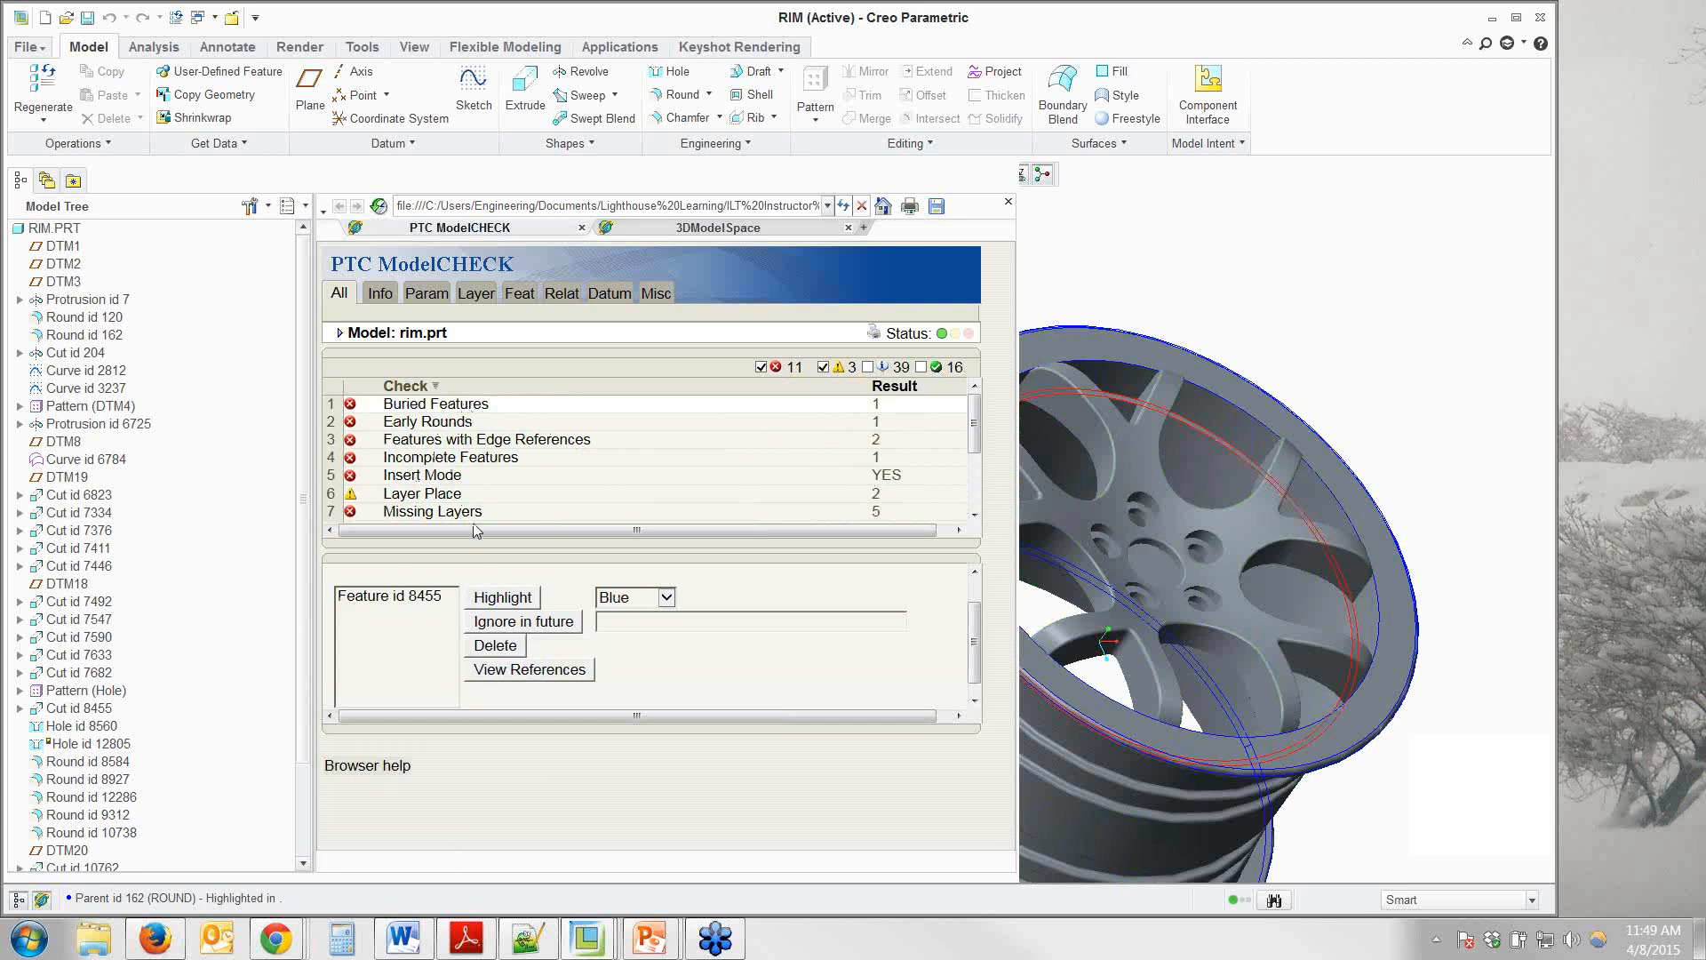
left_click(428, 601)
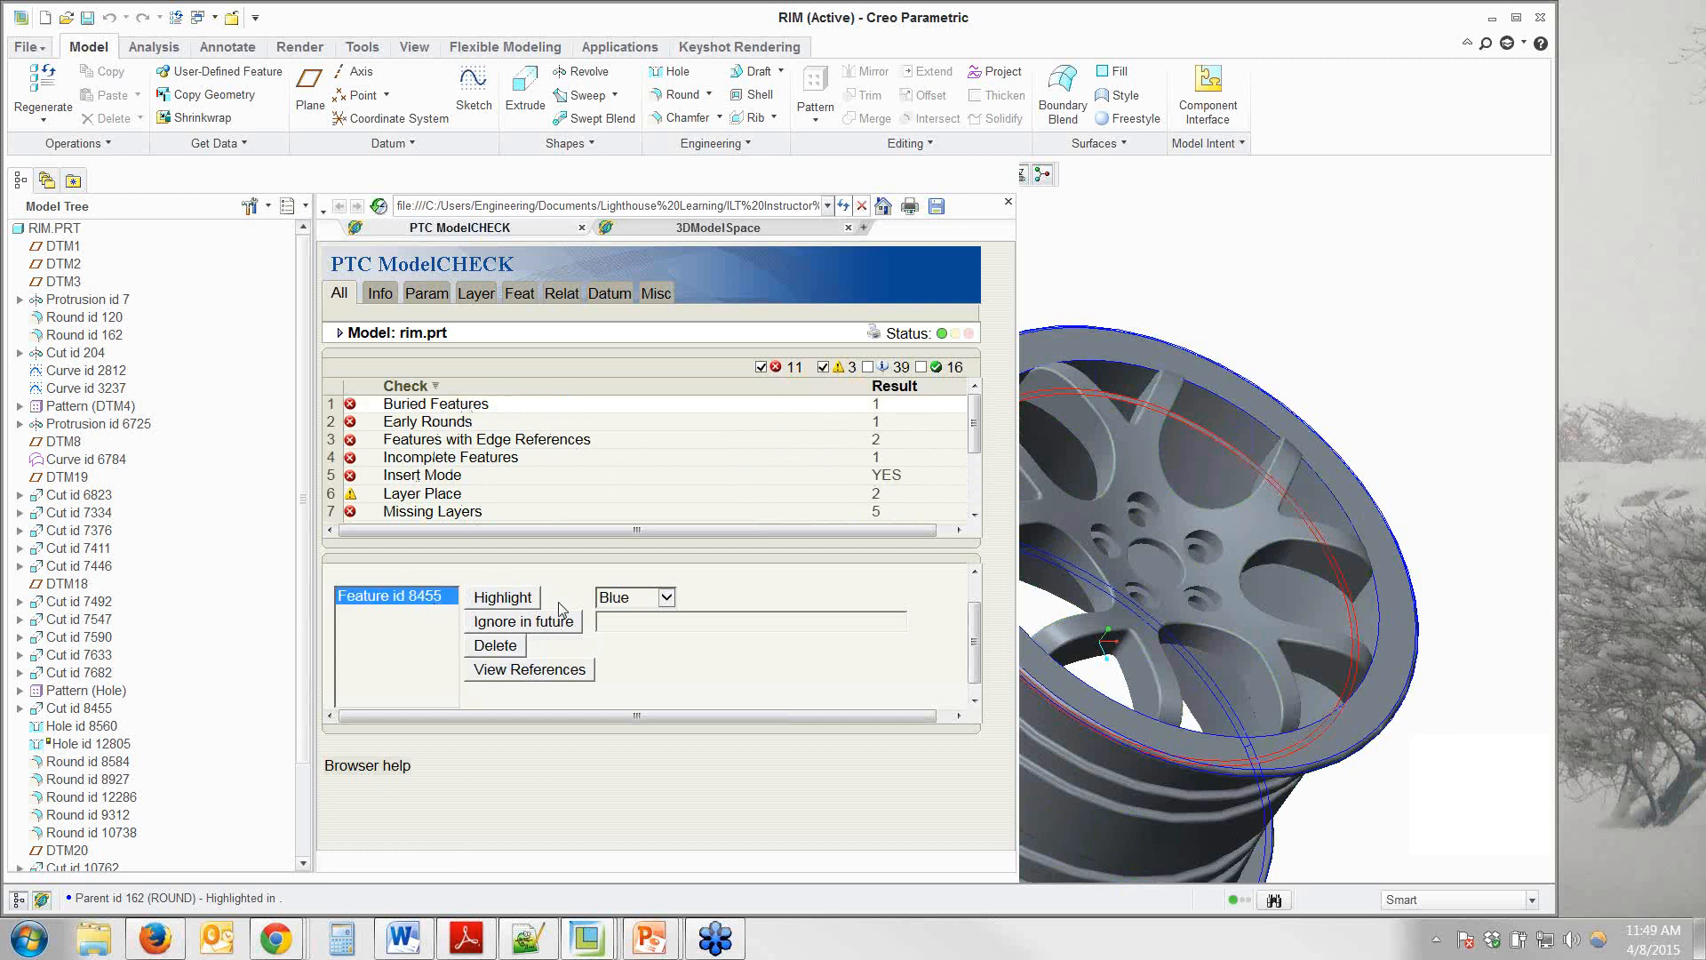
left_click(622, 600)
left_click(622, 636)
left_click(503, 597)
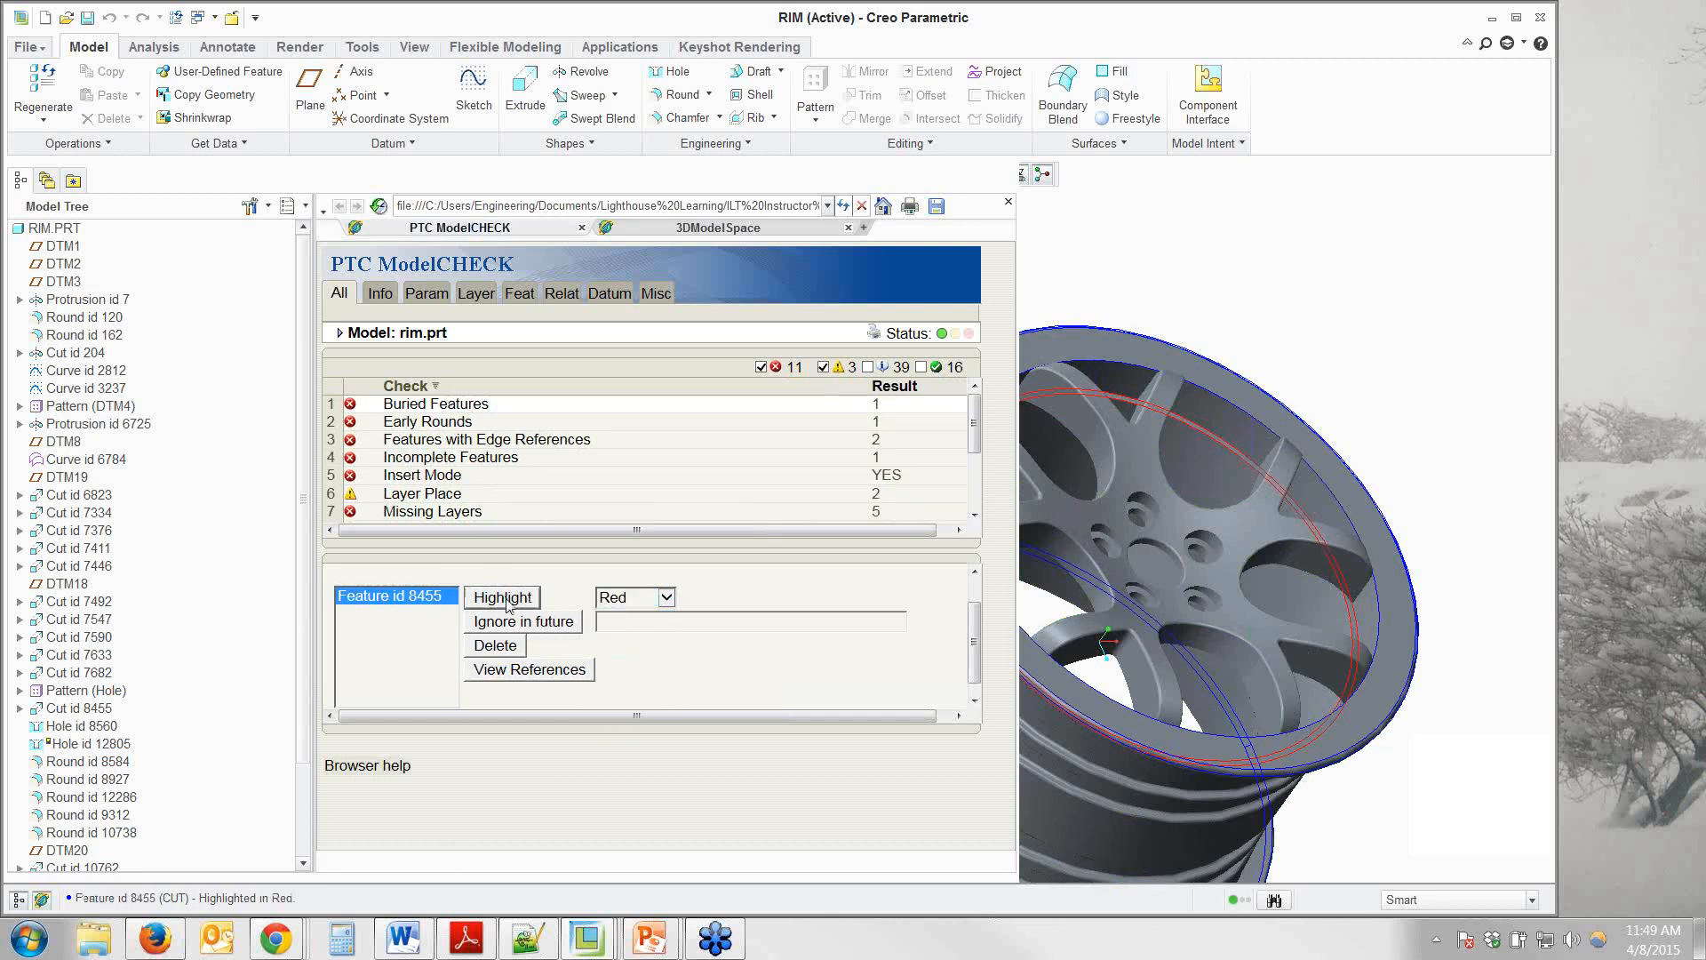
mouse_move(1071, 497)
middle_mouse_down()
mouse_move(1349, 279)
mouse_move(1308, 301)
mouse_move(1321, 326)
mouse_move(1345, 274)
middle_mouse_up()
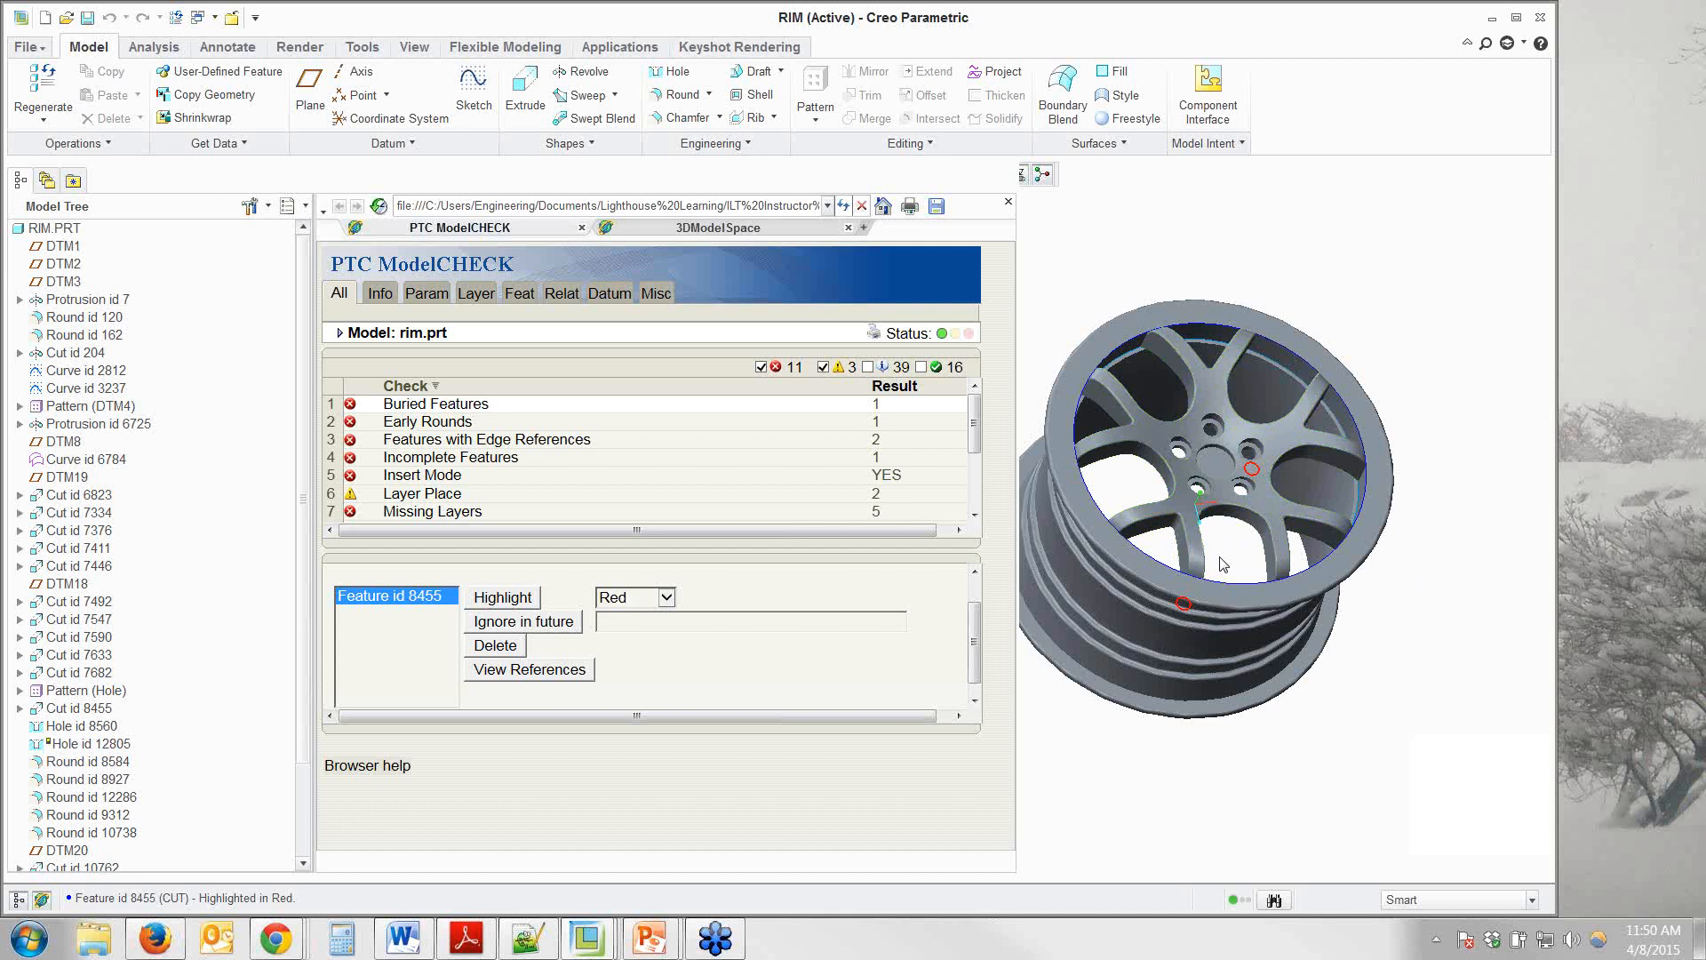
scroll(1234, 548, "up", 3)
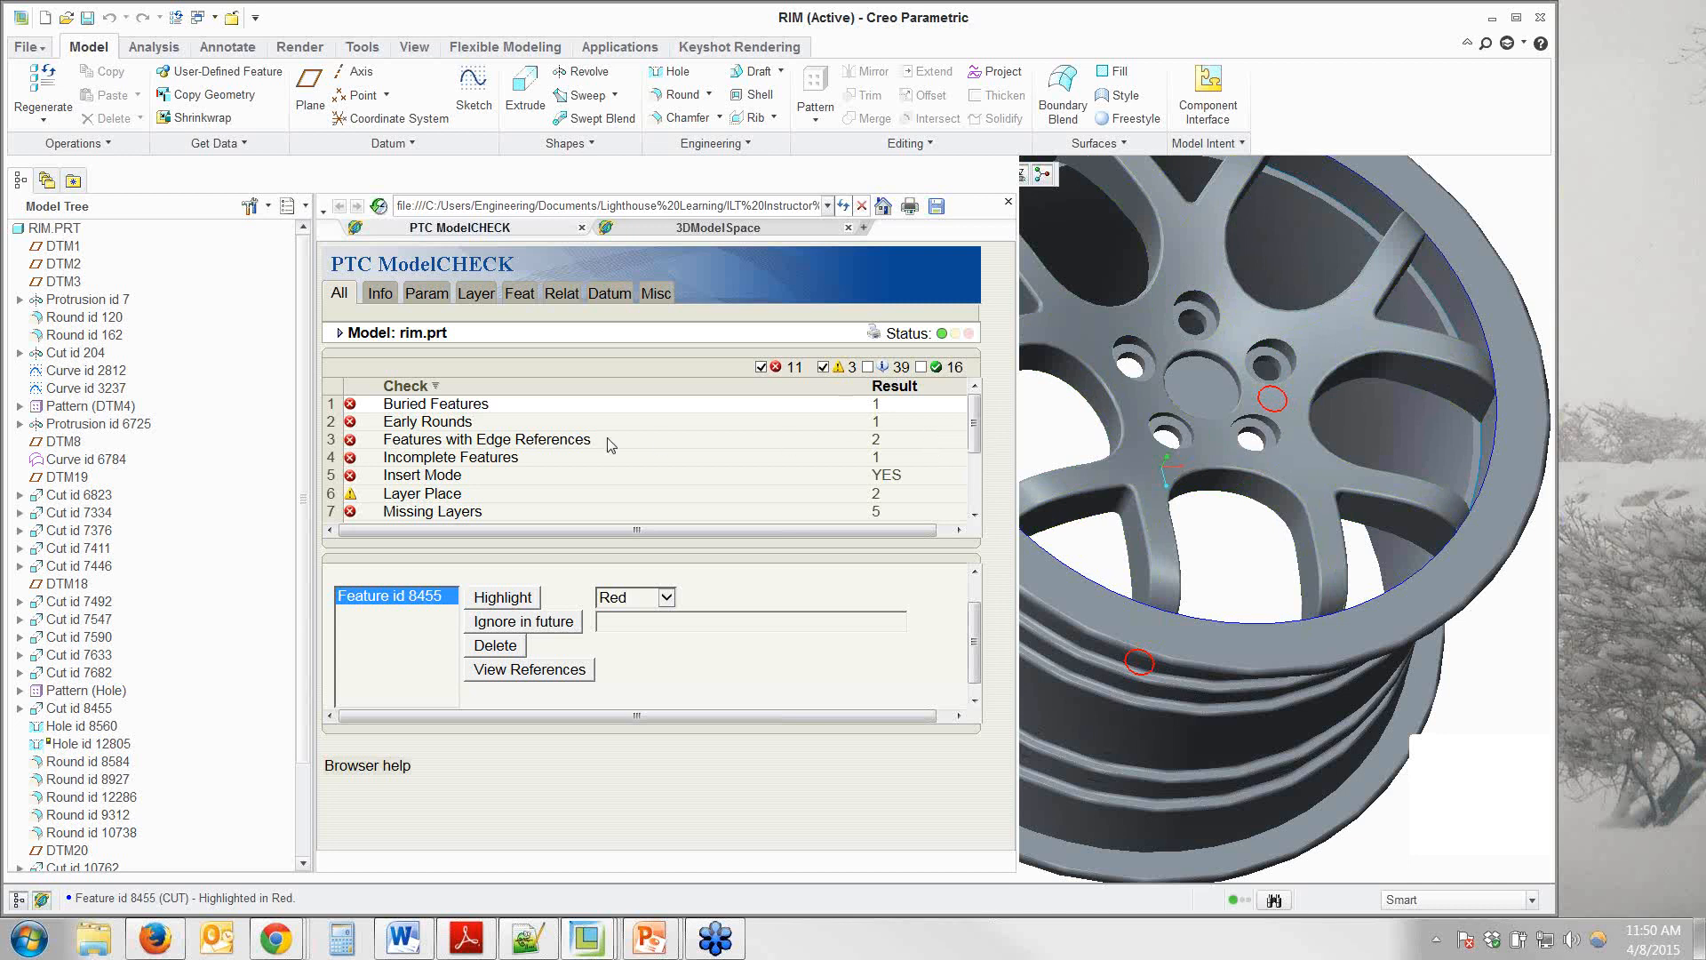
Show the details of the Early Rounds check and copy its check name, EARLY_ROUND.
left_click(445, 425)
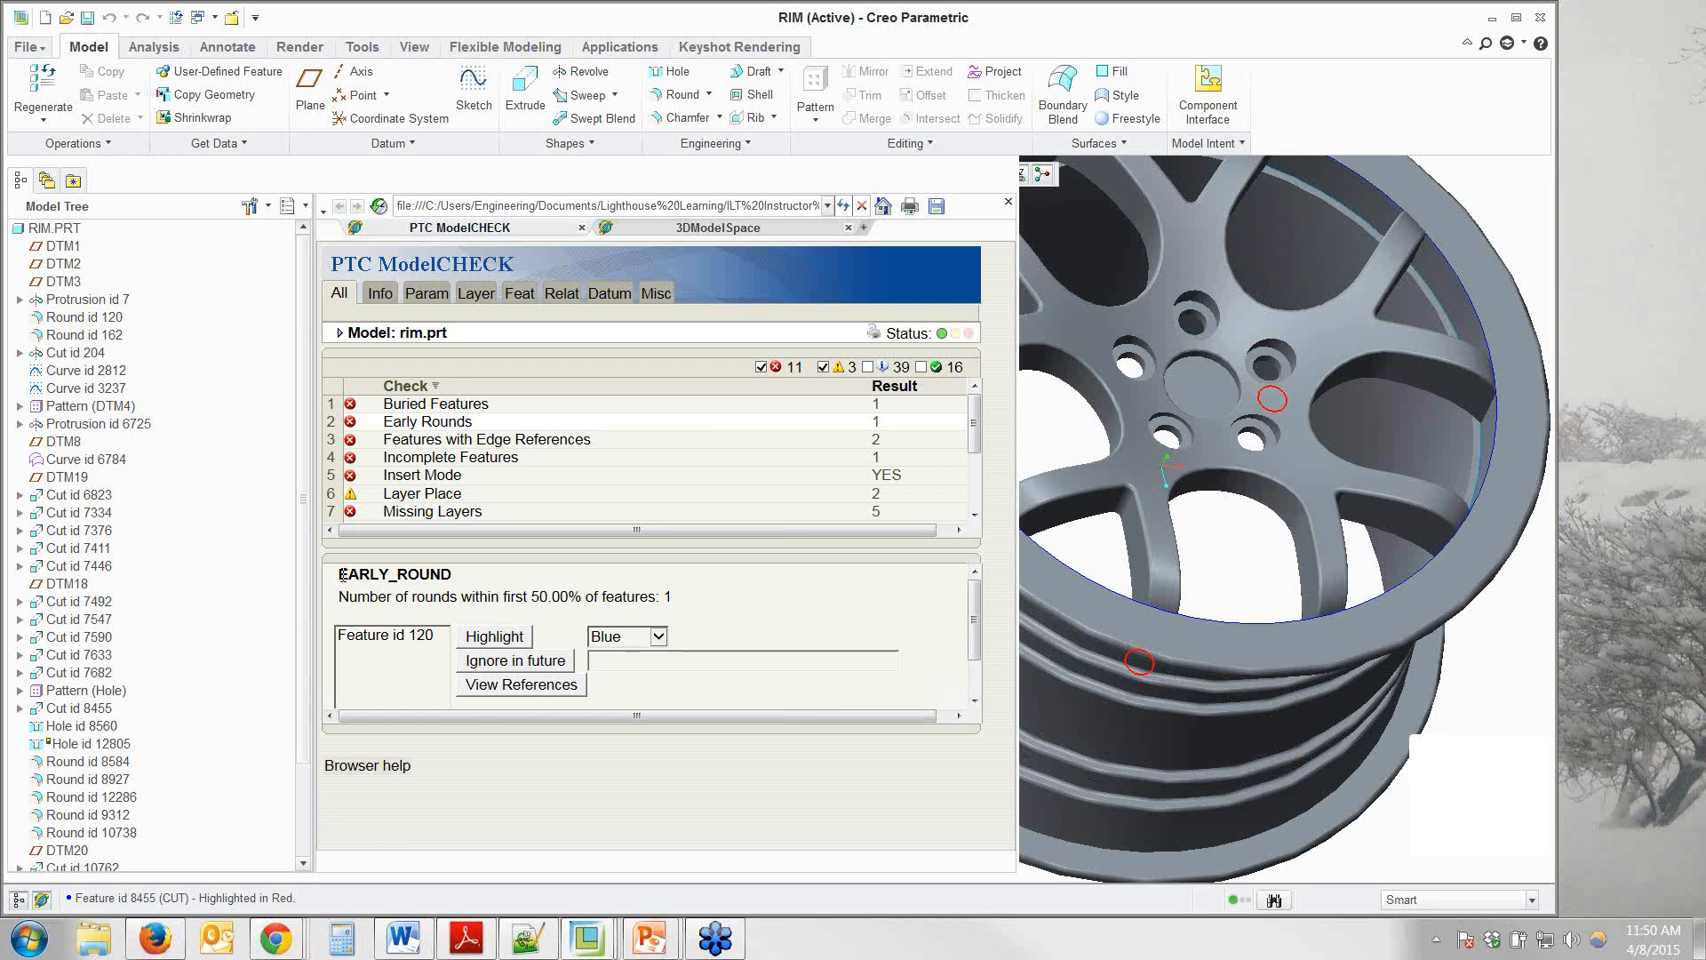
left_click_drag(341, 574, 435, 574)
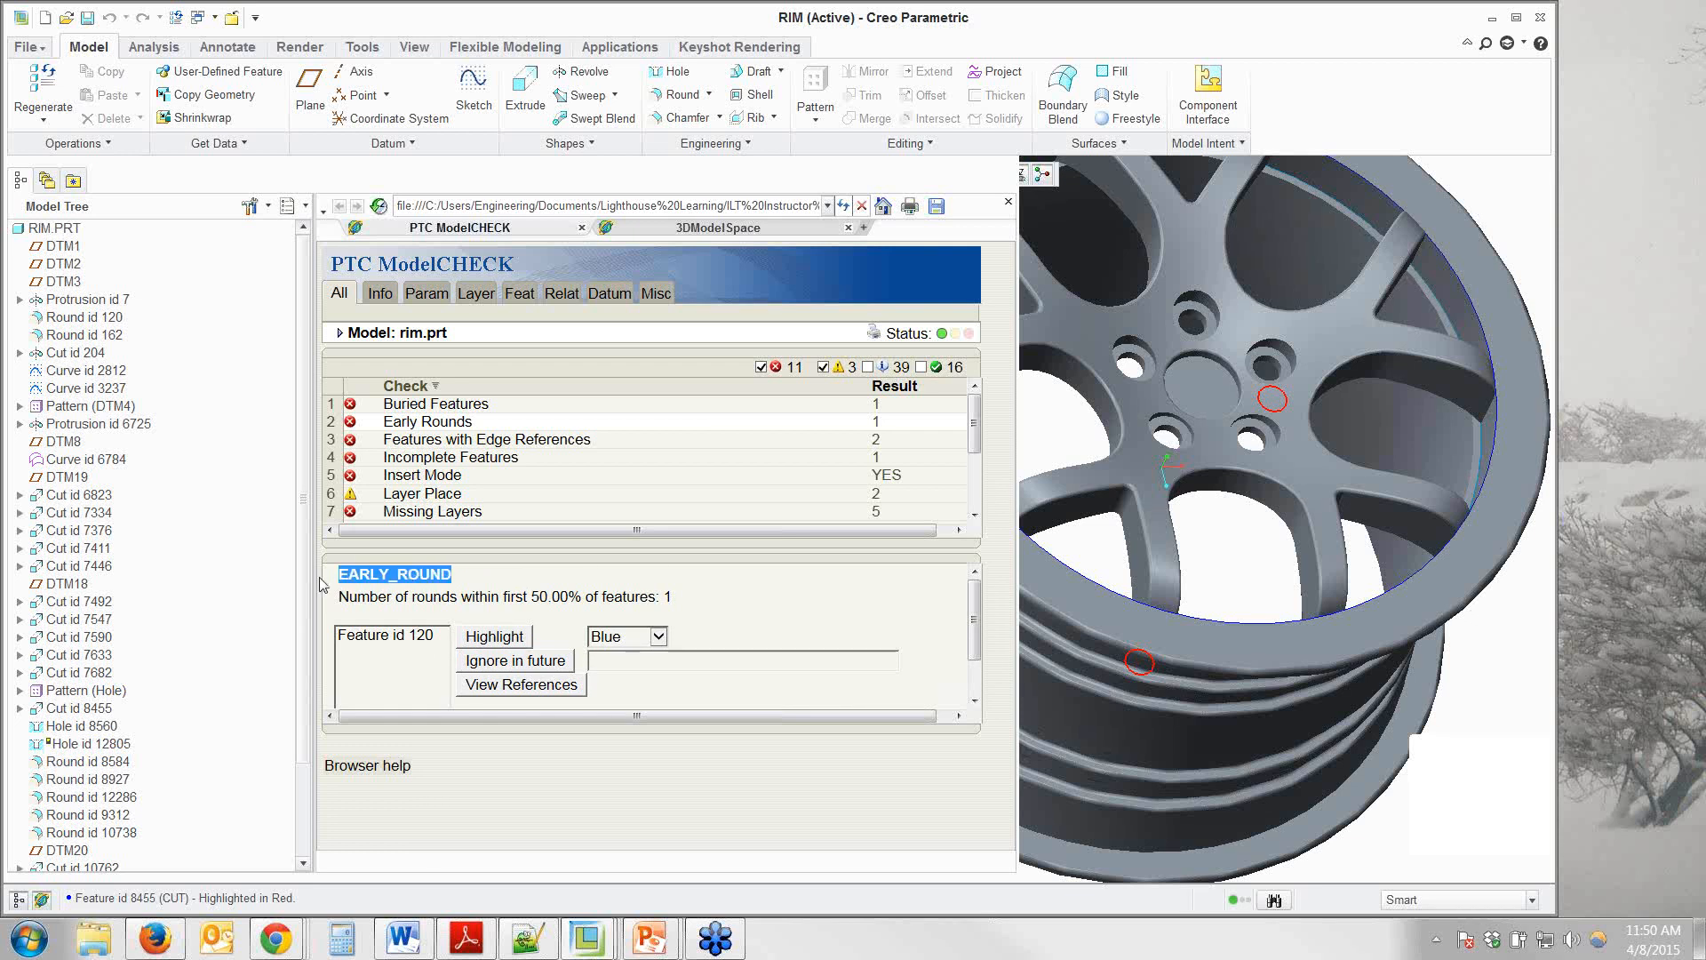
right_click(418, 583)
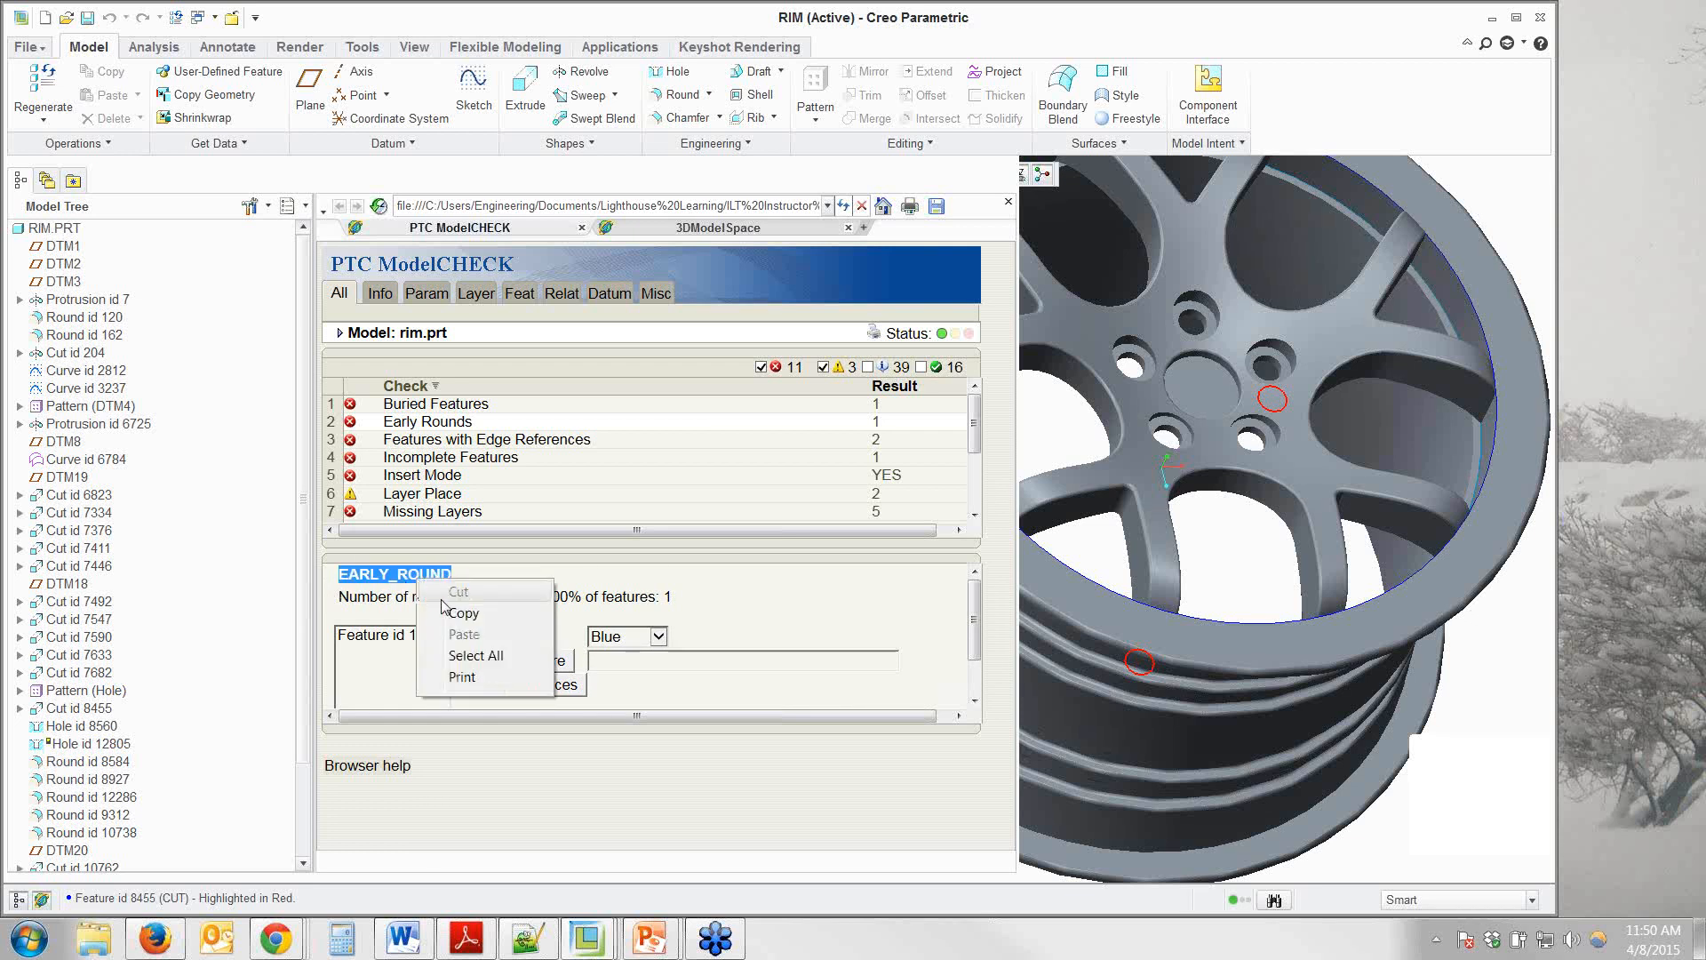
left_click(447, 607)
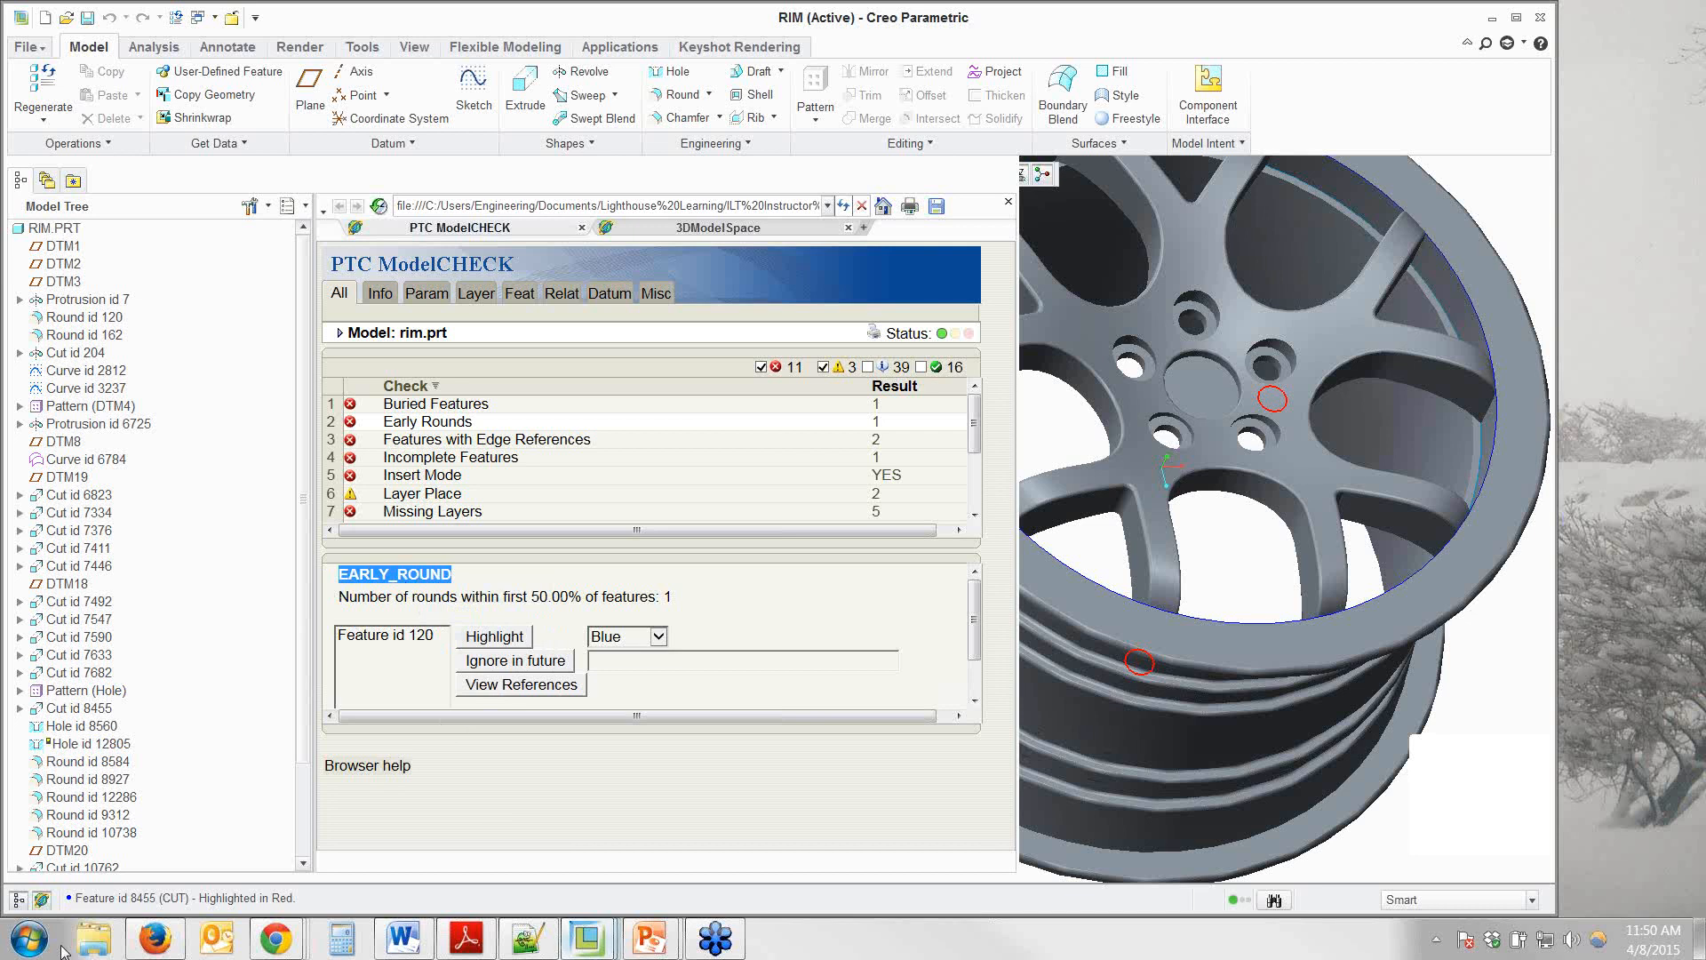
Switch to the Creo Help Center in Chrome, search for EARLY_ROUND and open the Early Rounds article.
left_click(276, 938)
left_click(562, 885)
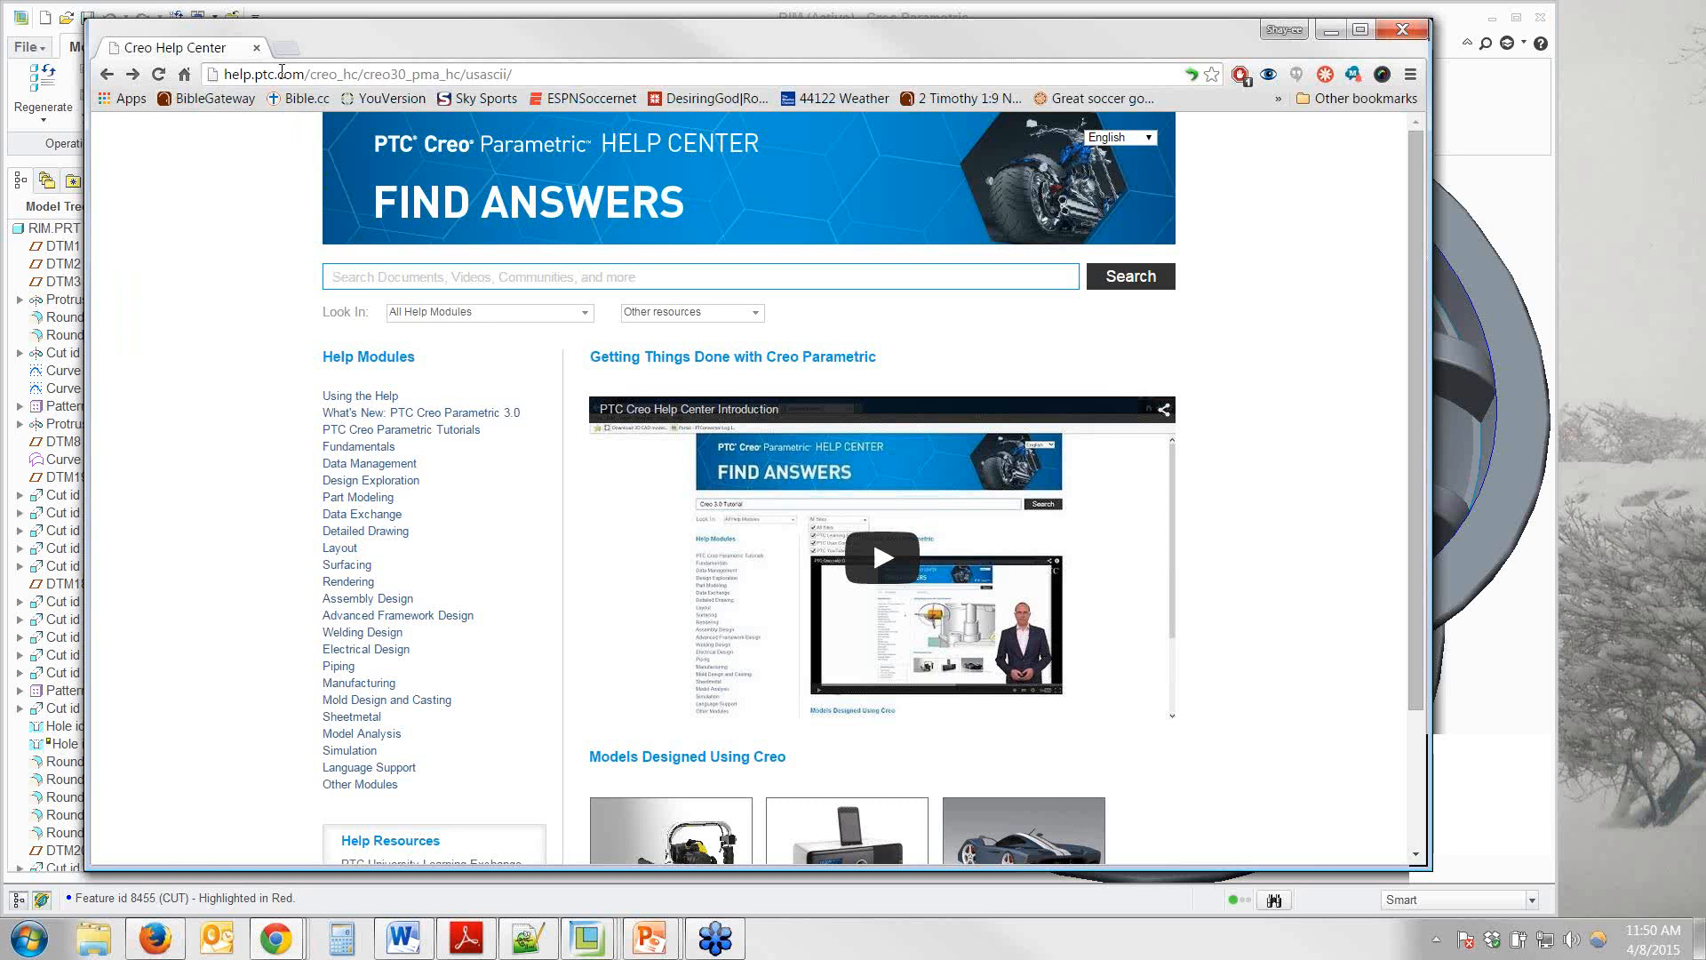
left_click(346, 271)
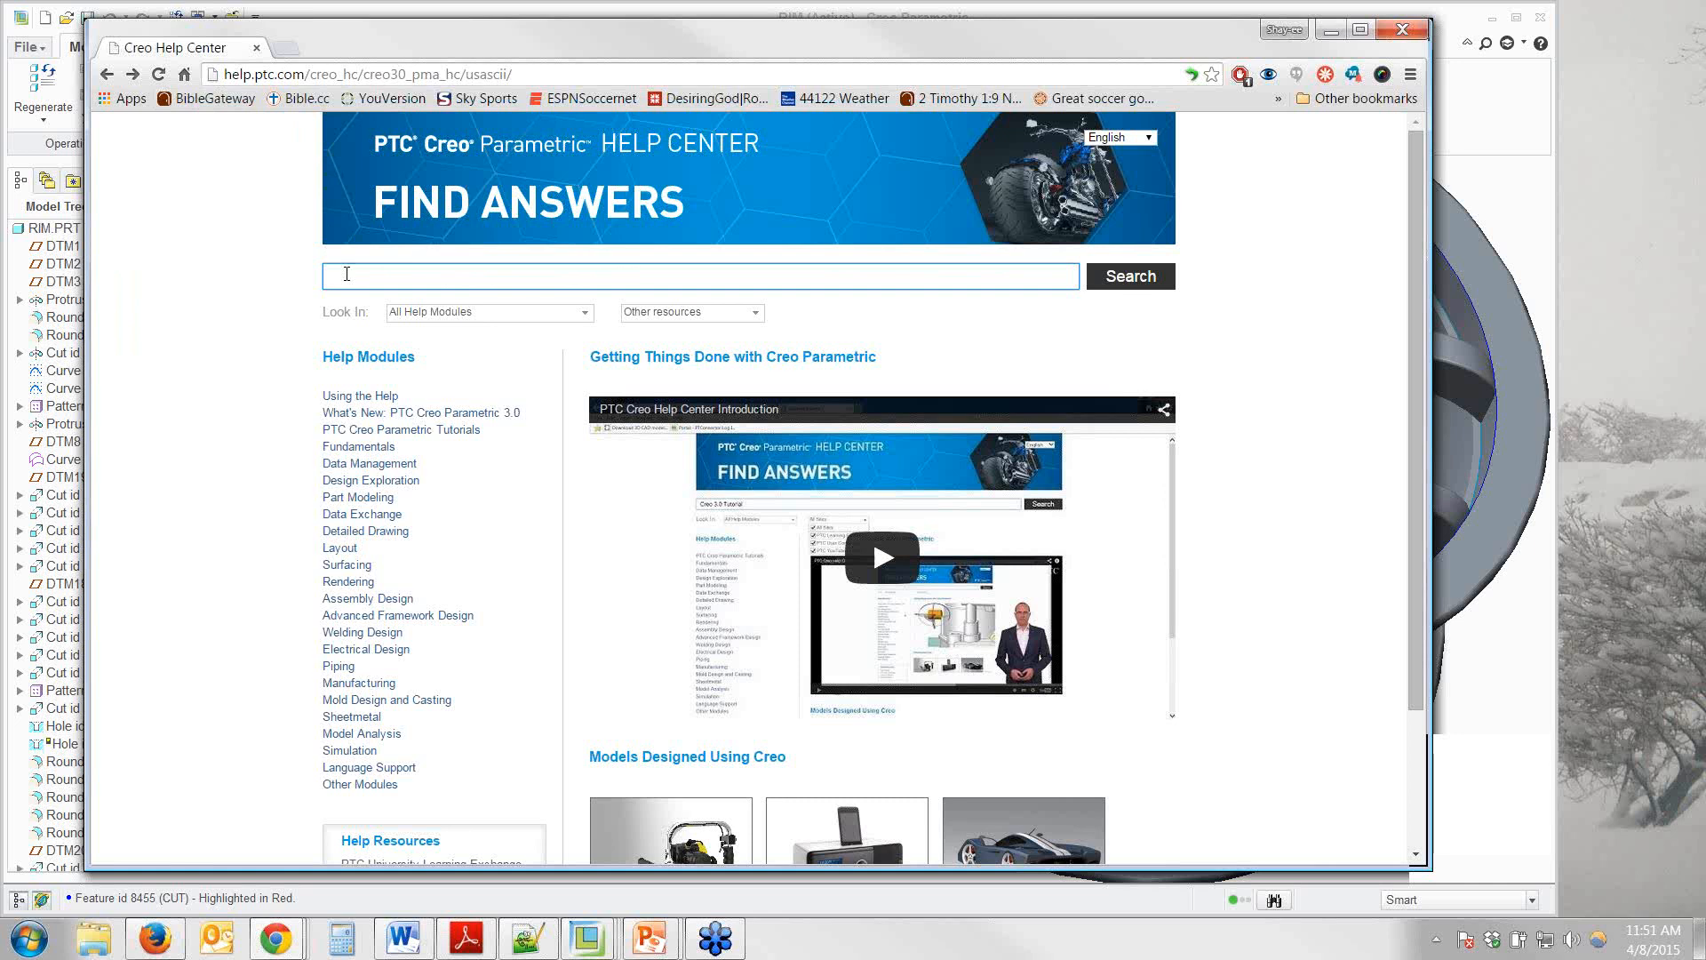
key("ctrl+v")
left_click(1159, 284)
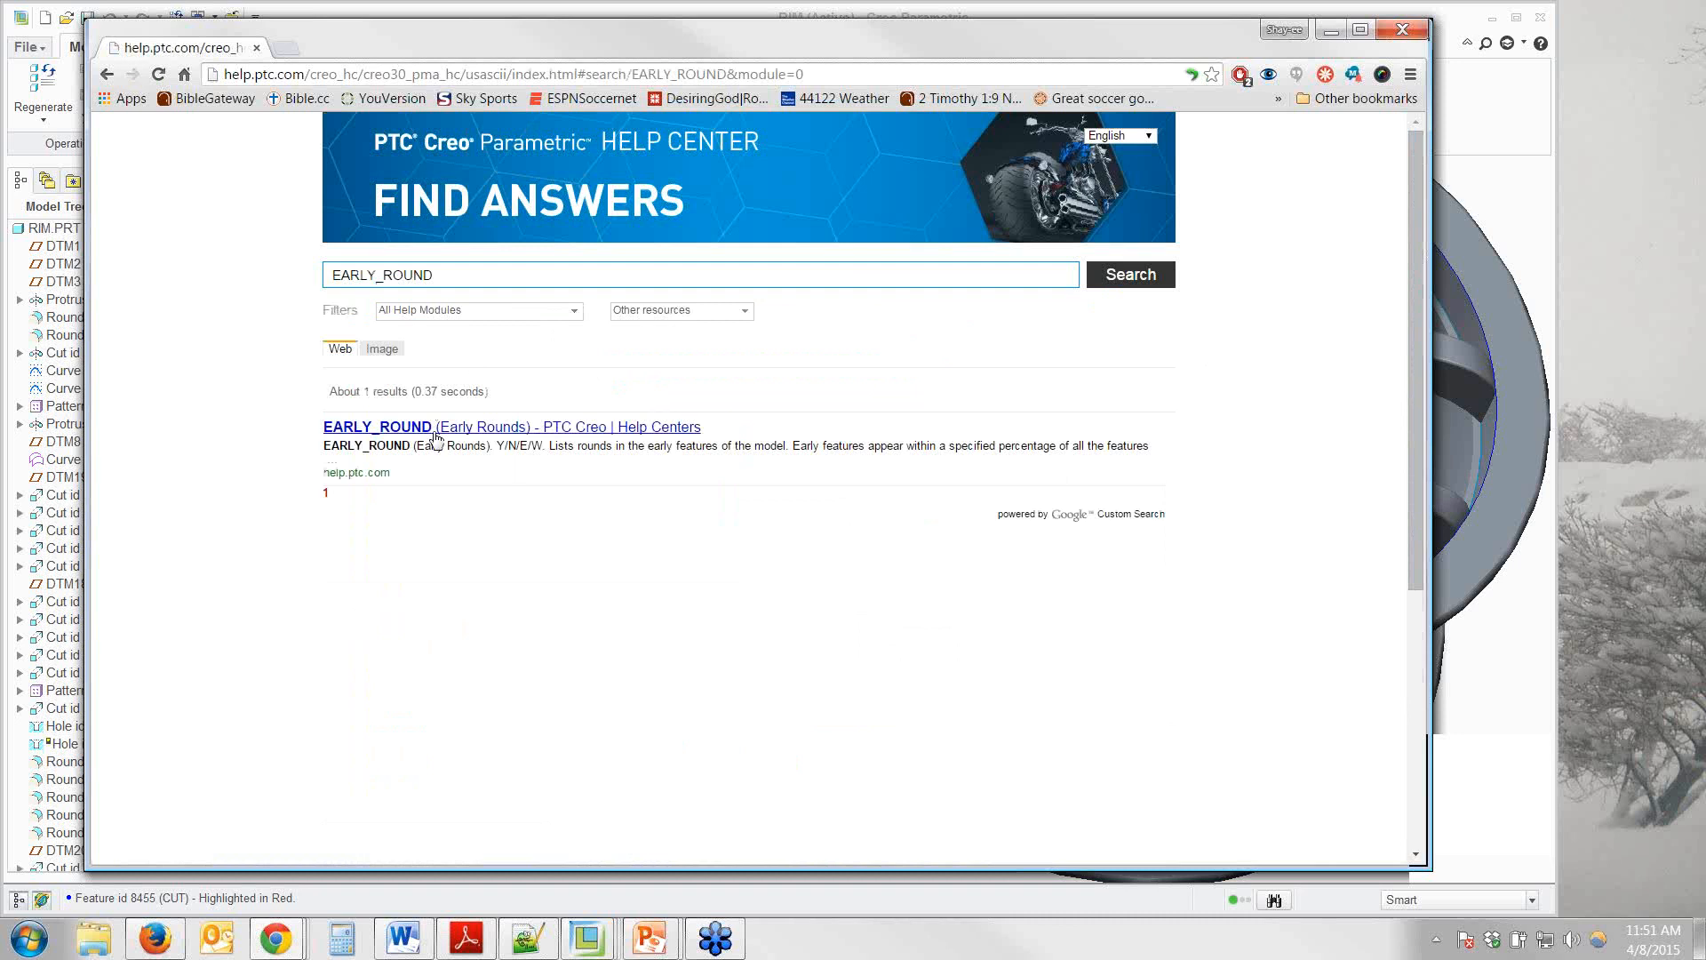
left_click(414, 429)
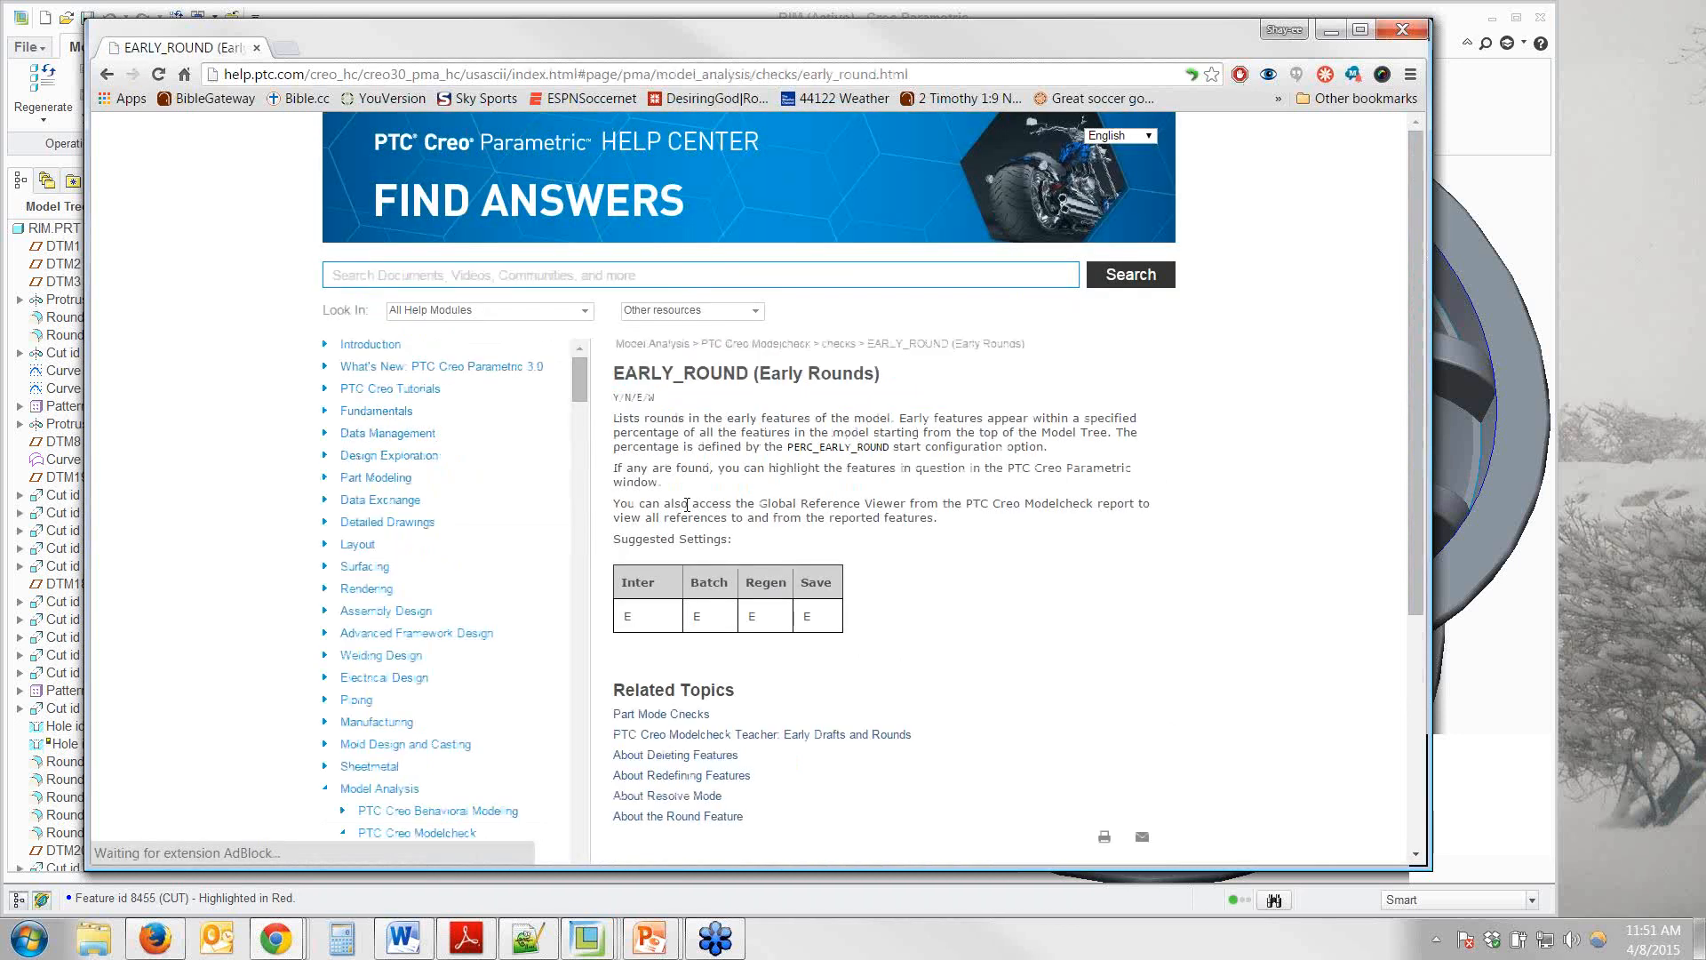
Read the article and its related ModelCheck Teacher topic on early drafts and rounds, and return to the ModelCHECK report in Creo Parametric.
scroll(1017, 492, "down", 2)
scroll(1017, 491, "down", 1)
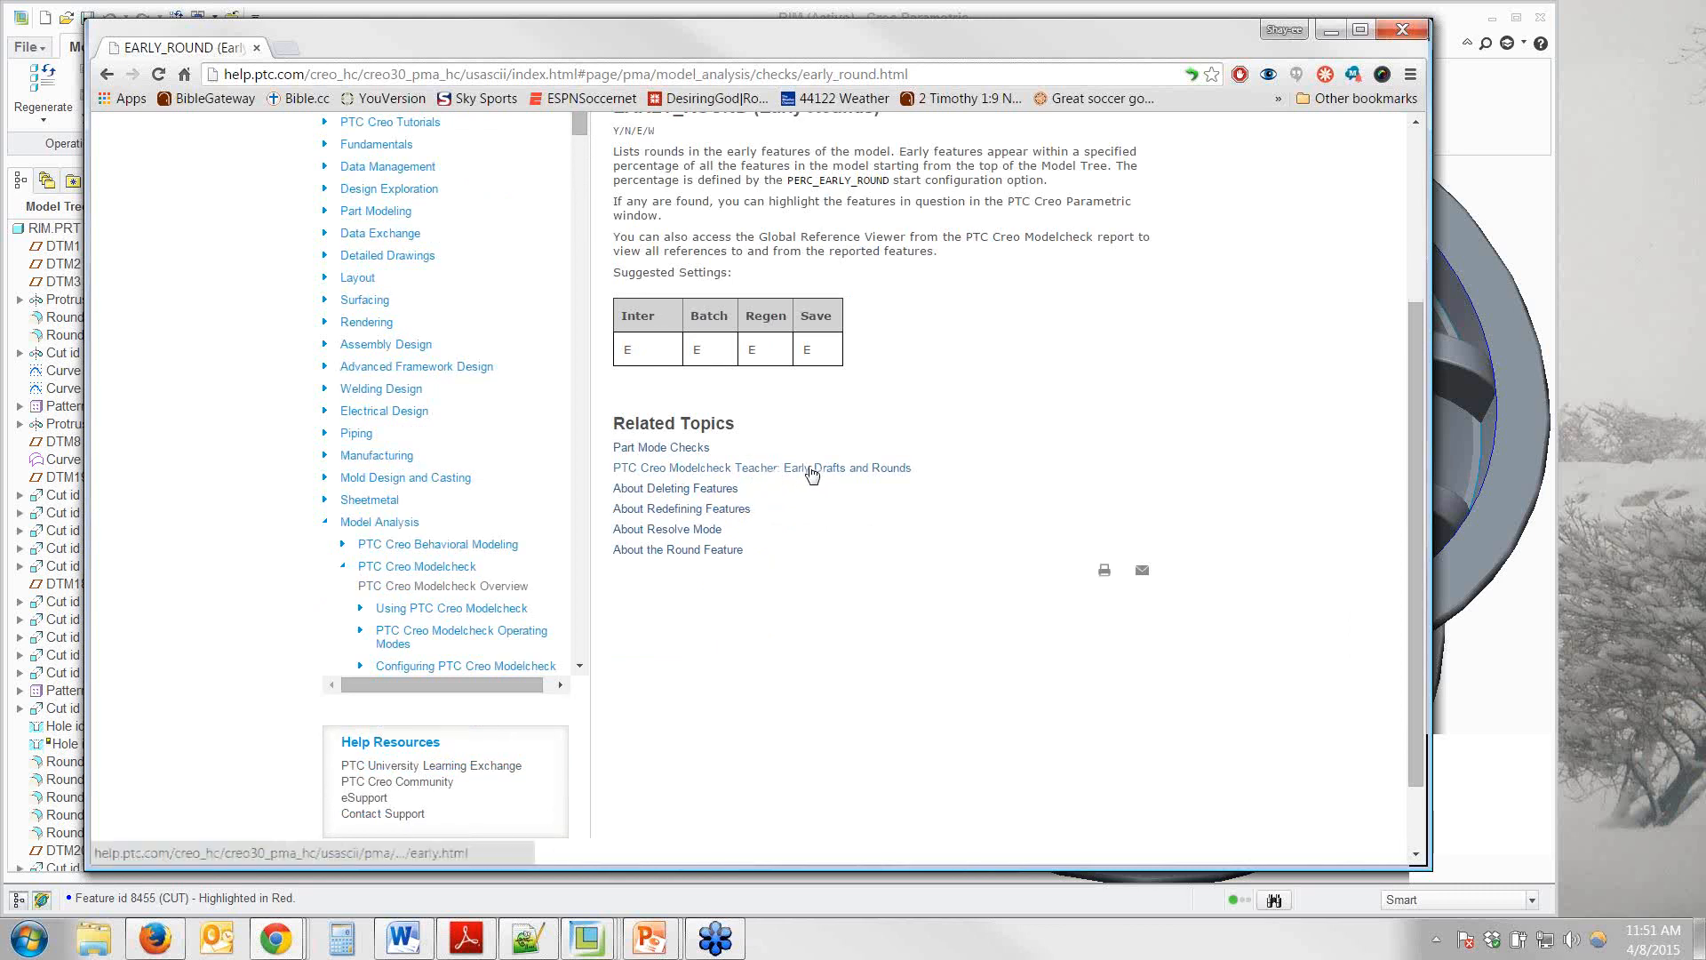
left_click(808, 471)
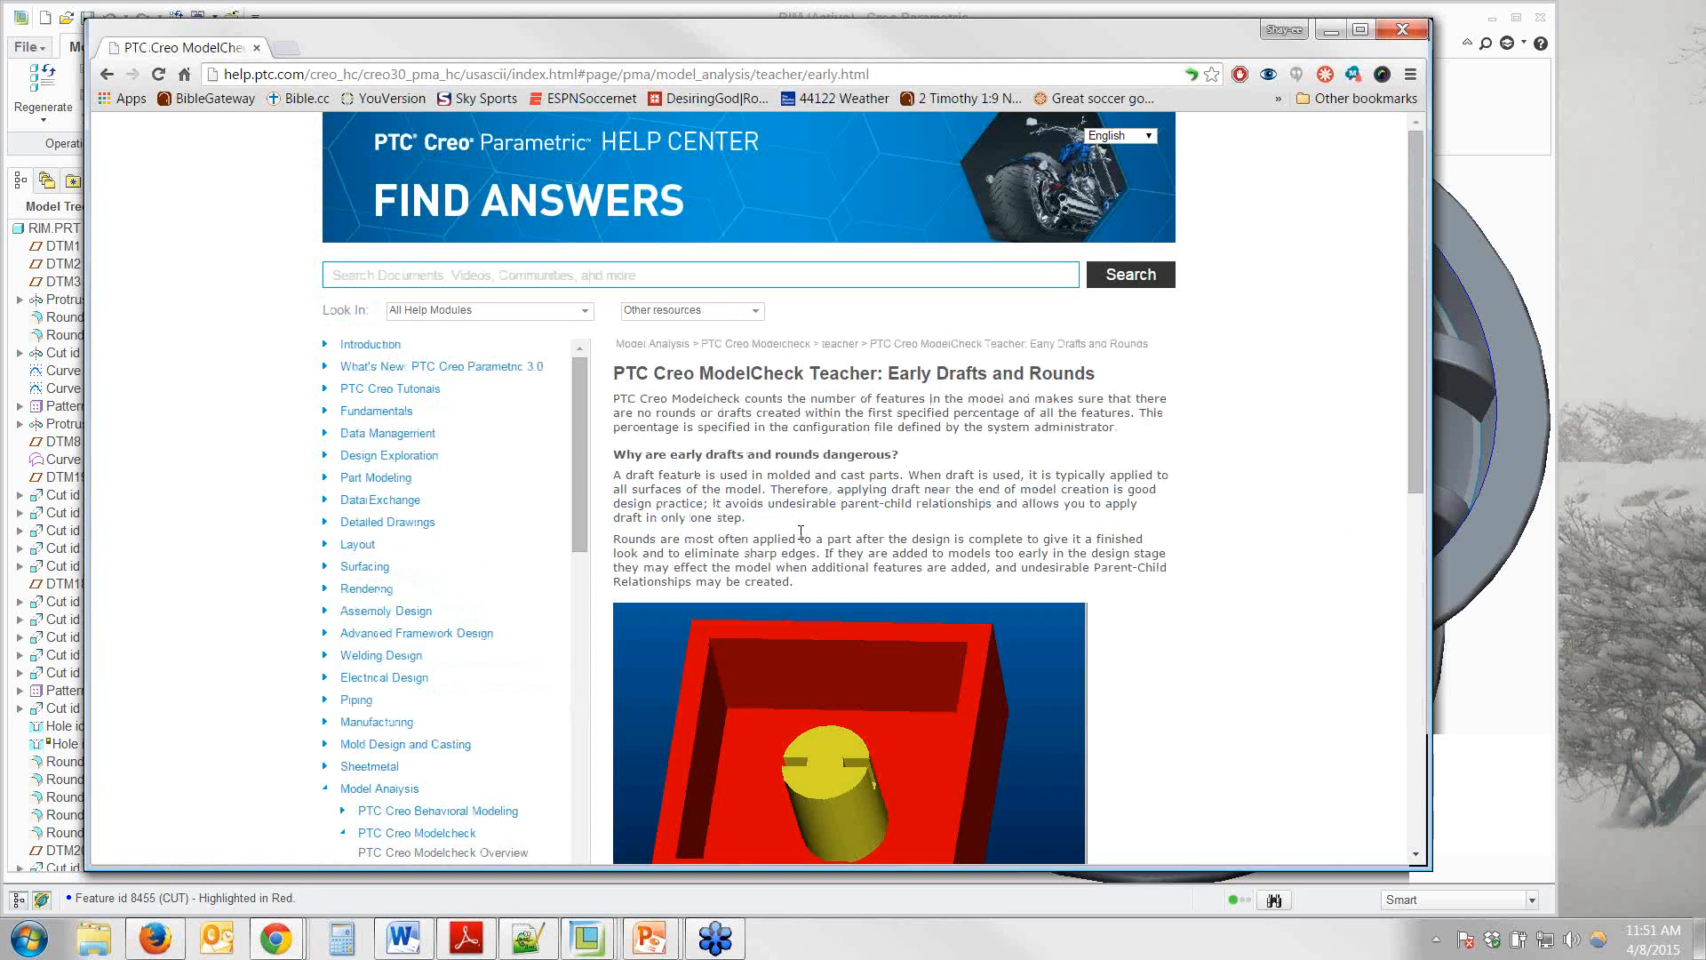
scroll(846, 533, "down", 2)
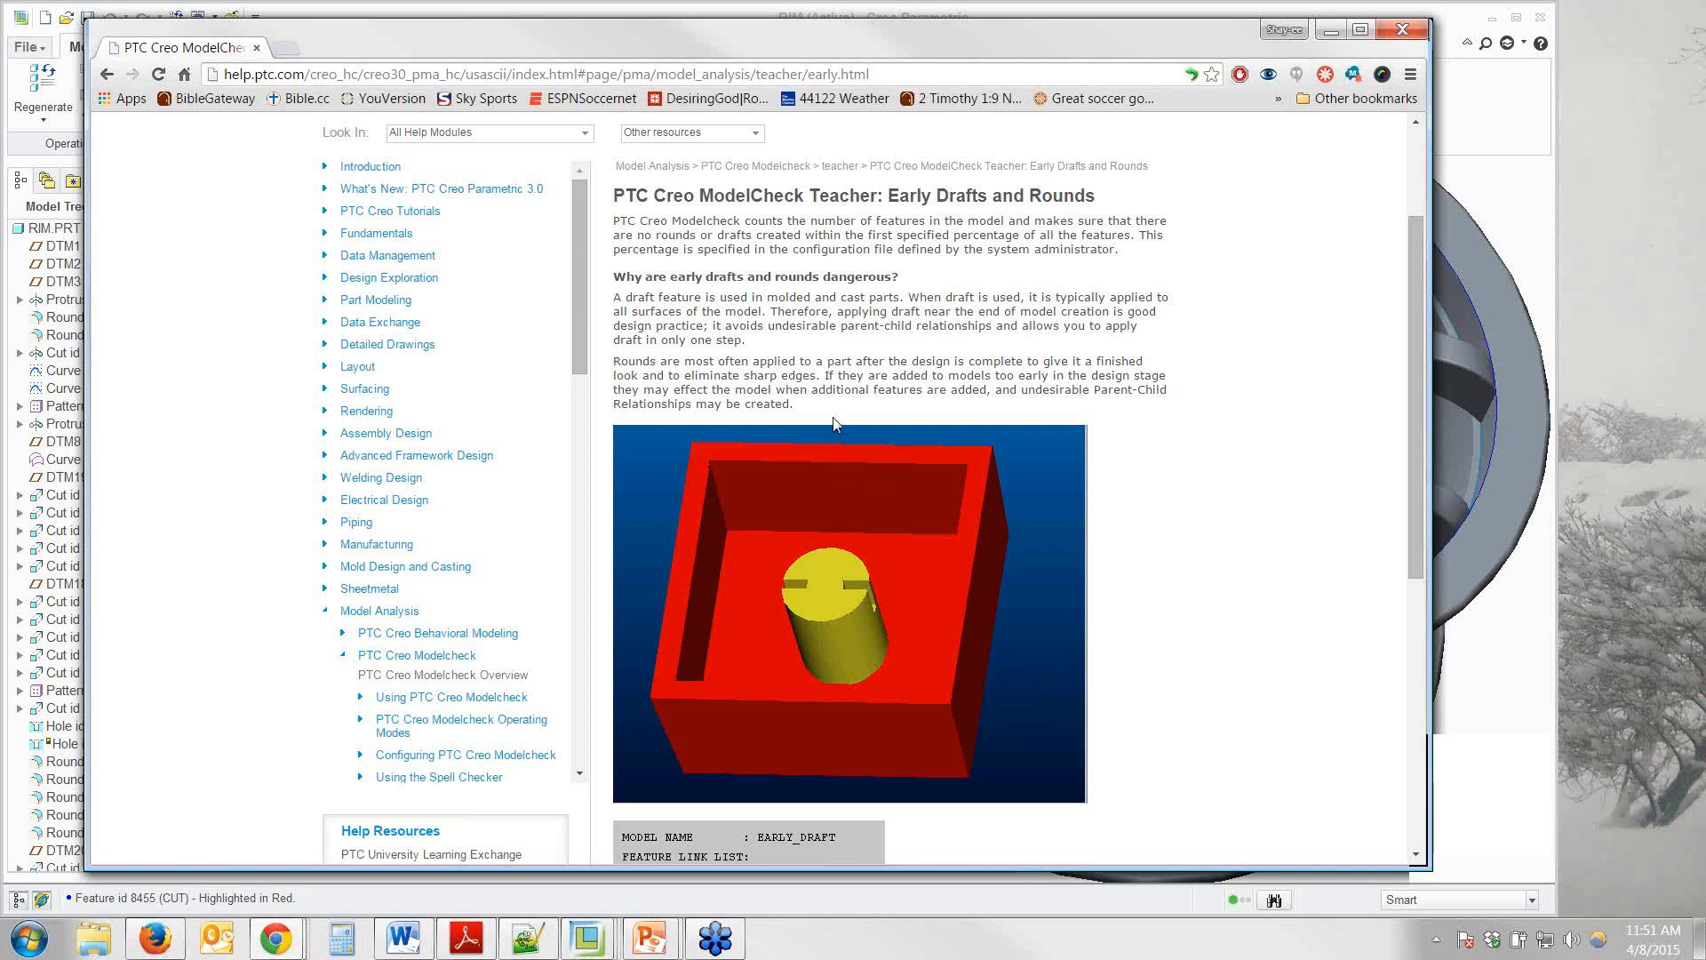
scroll(779, 365, "up", 1)
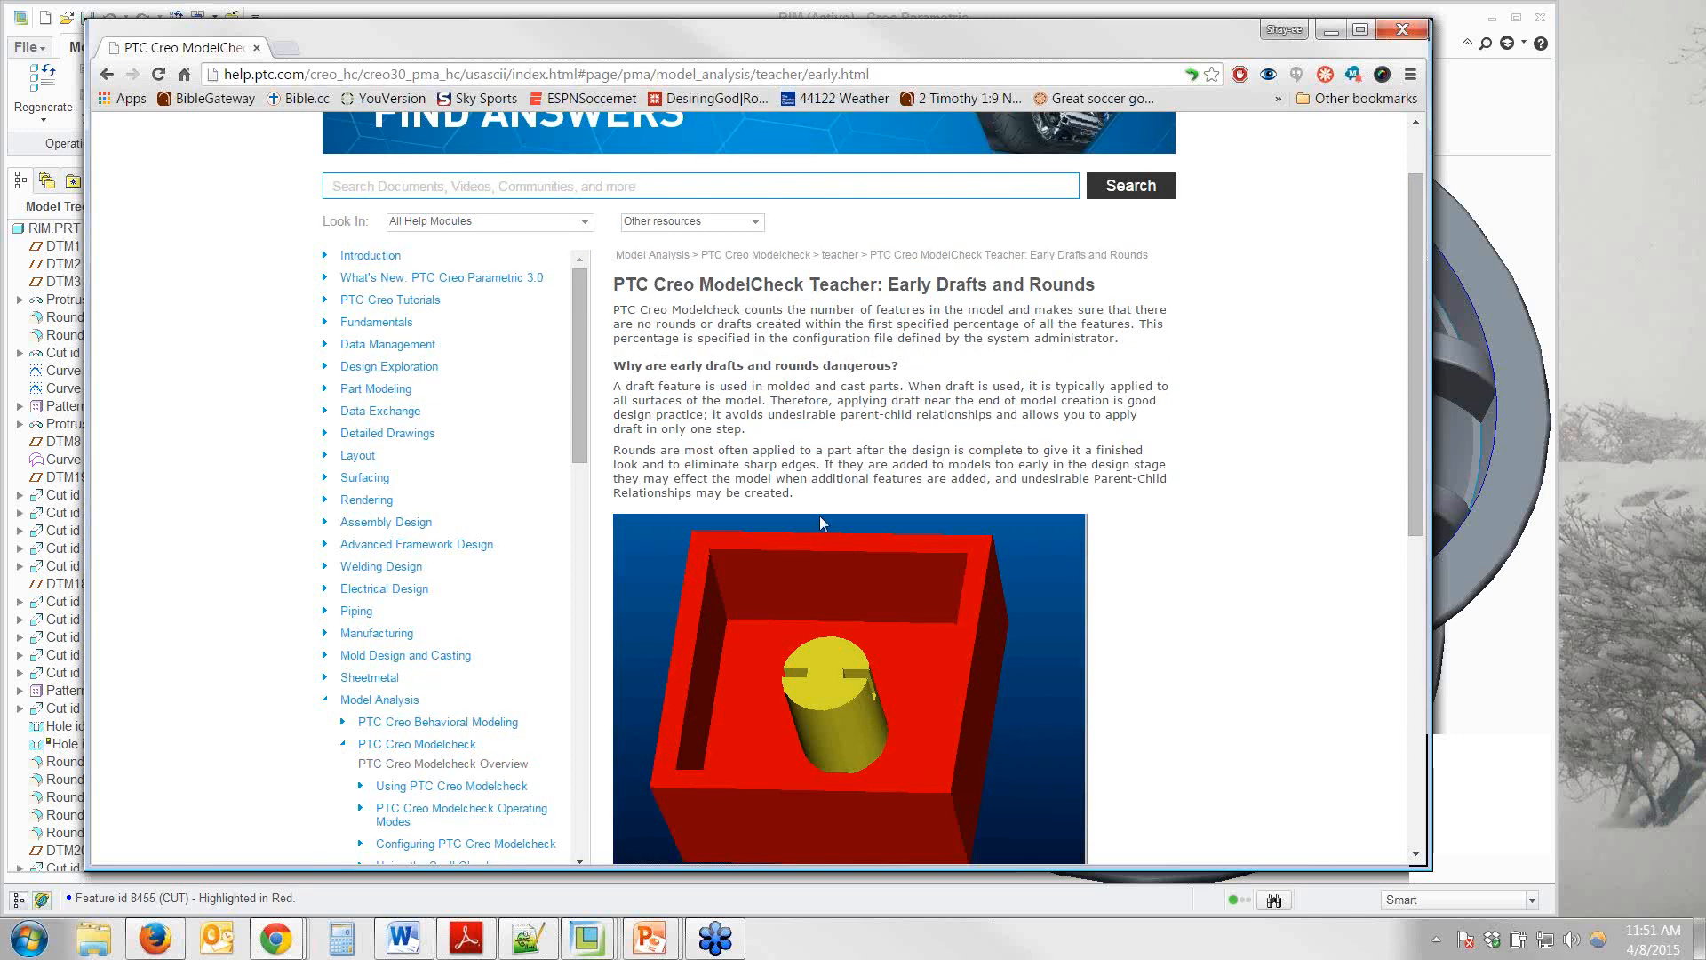
scroll(827, 522, "down", 4)
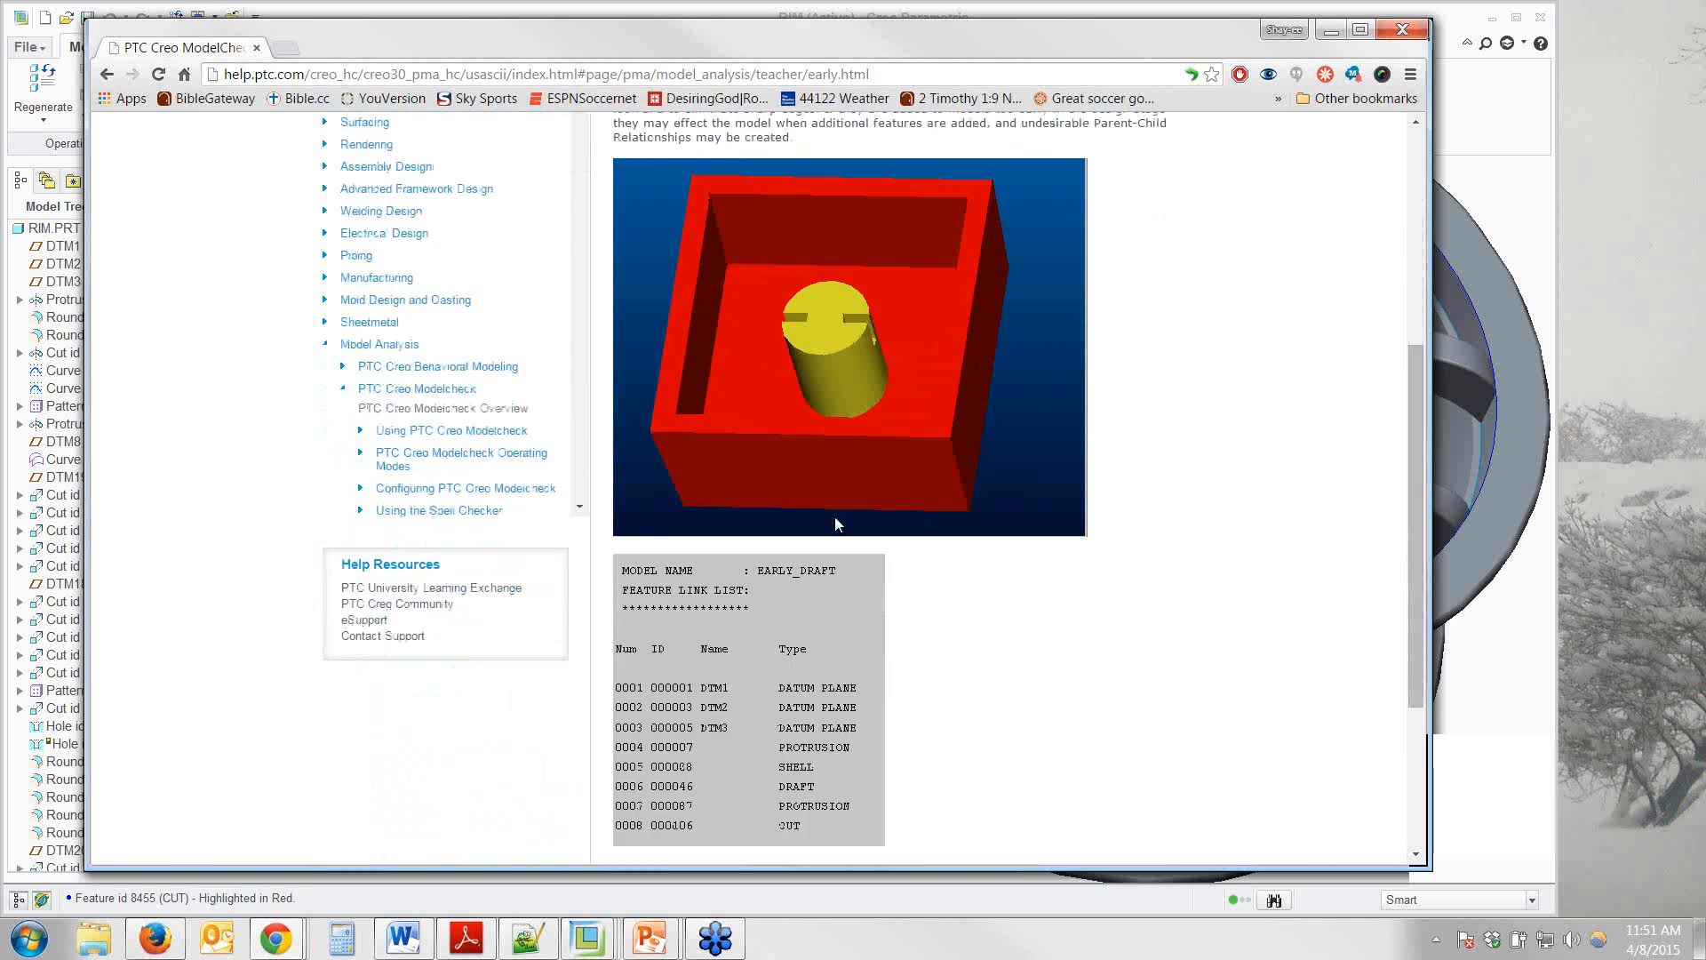
scroll(835, 524, "down", 3)
scroll(834, 520, "up", 6)
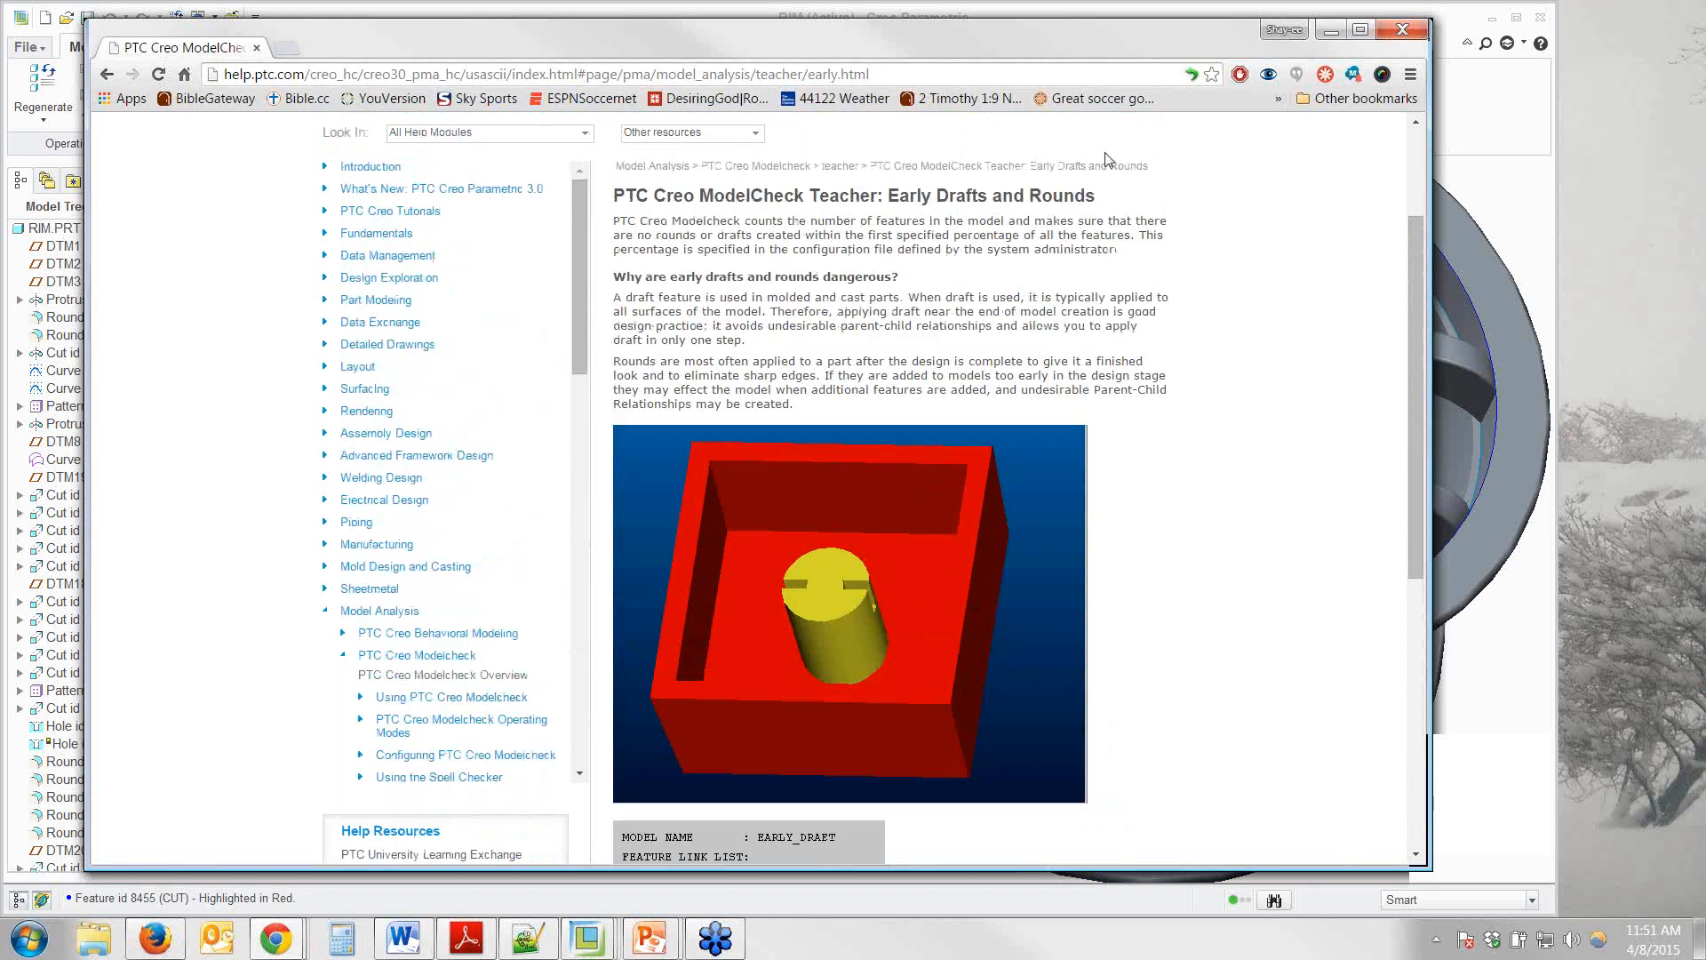
left_click(1330, 31)
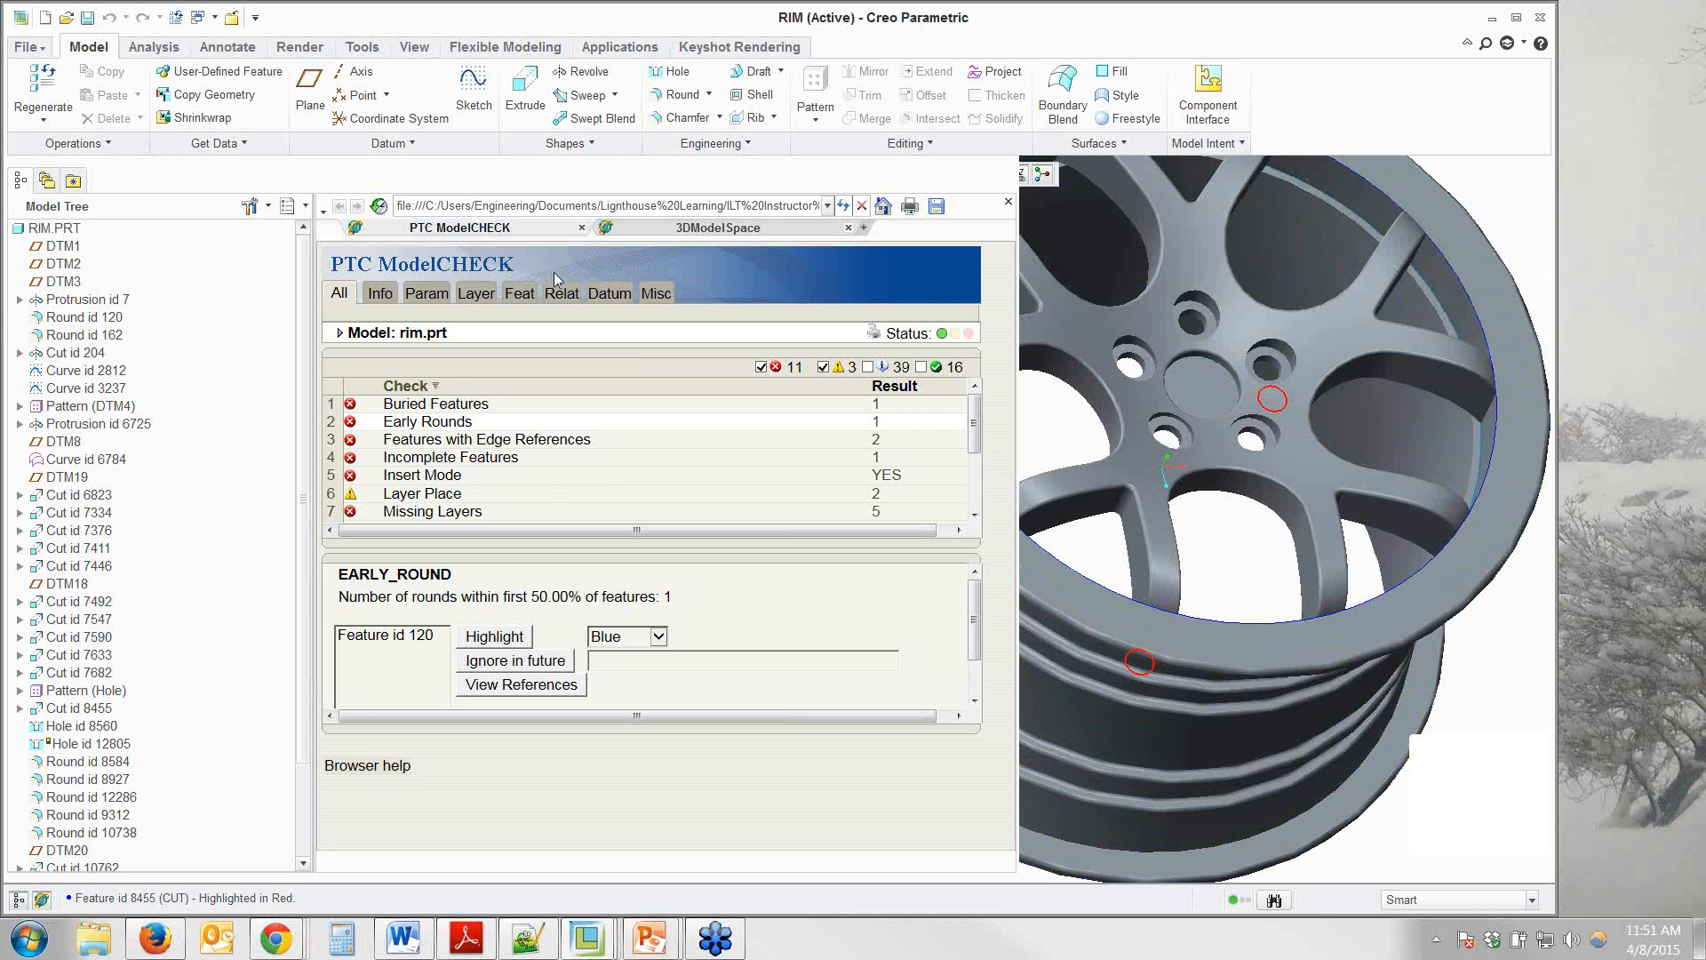
Filter the report to list only passed checks, hiding errors and warnings, and show the Hole Diameters check details.
left_click(761, 368)
left_click(824, 368)
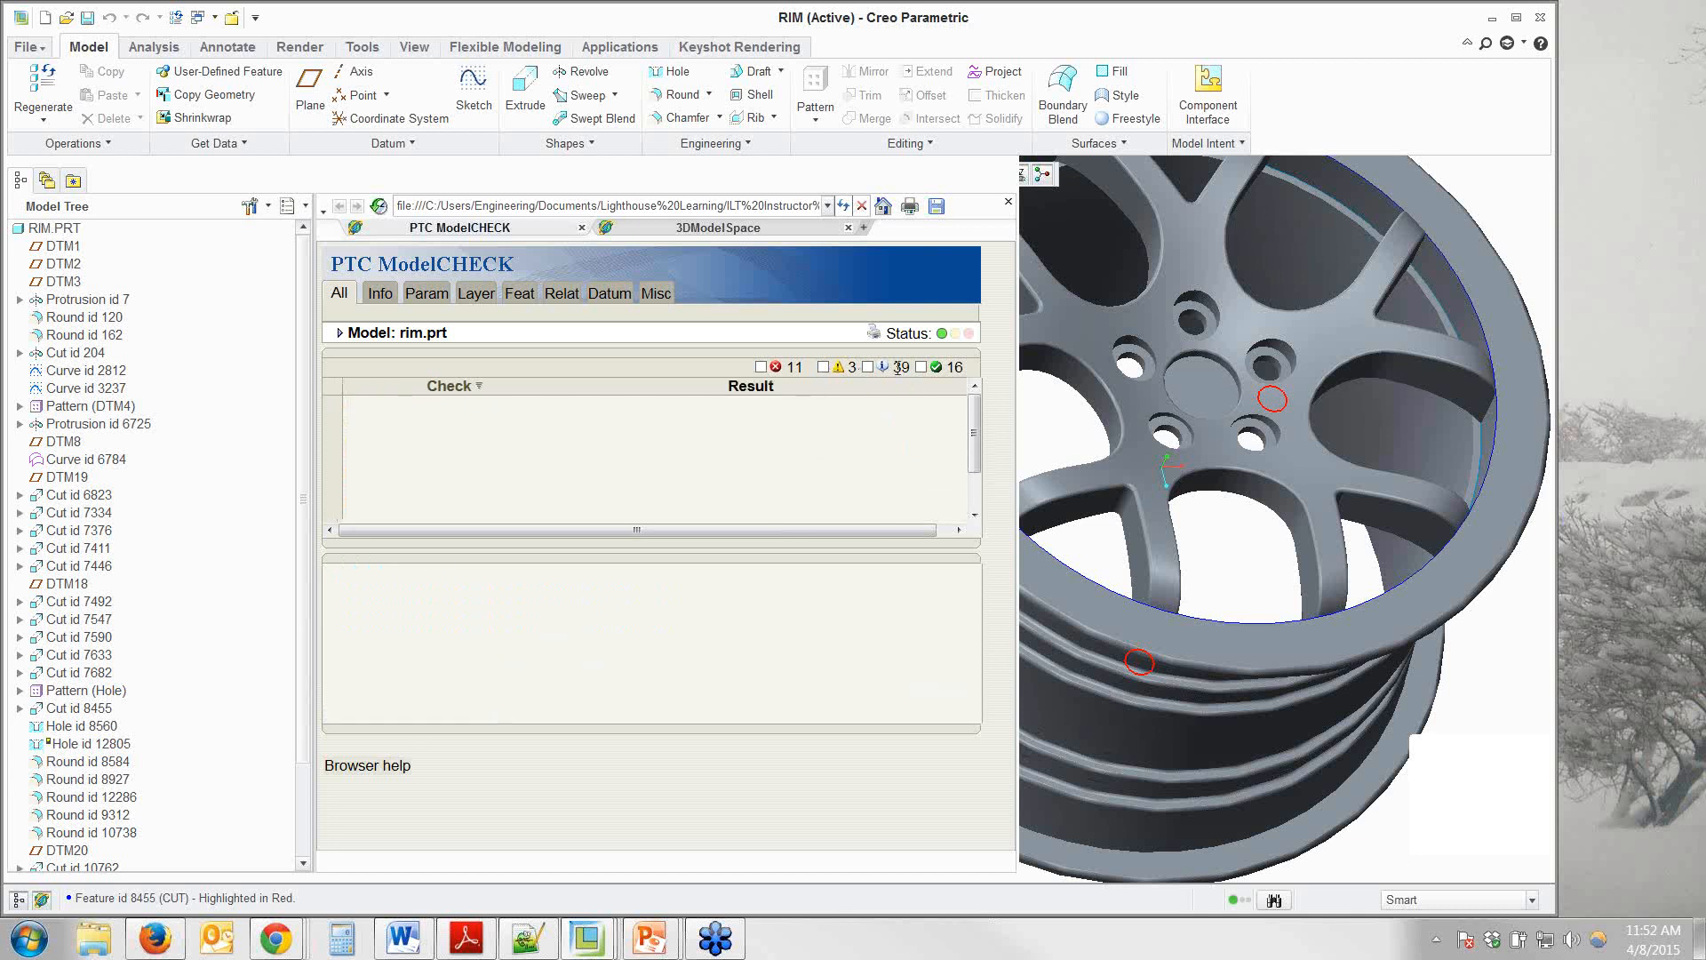
left_click(922, 368)
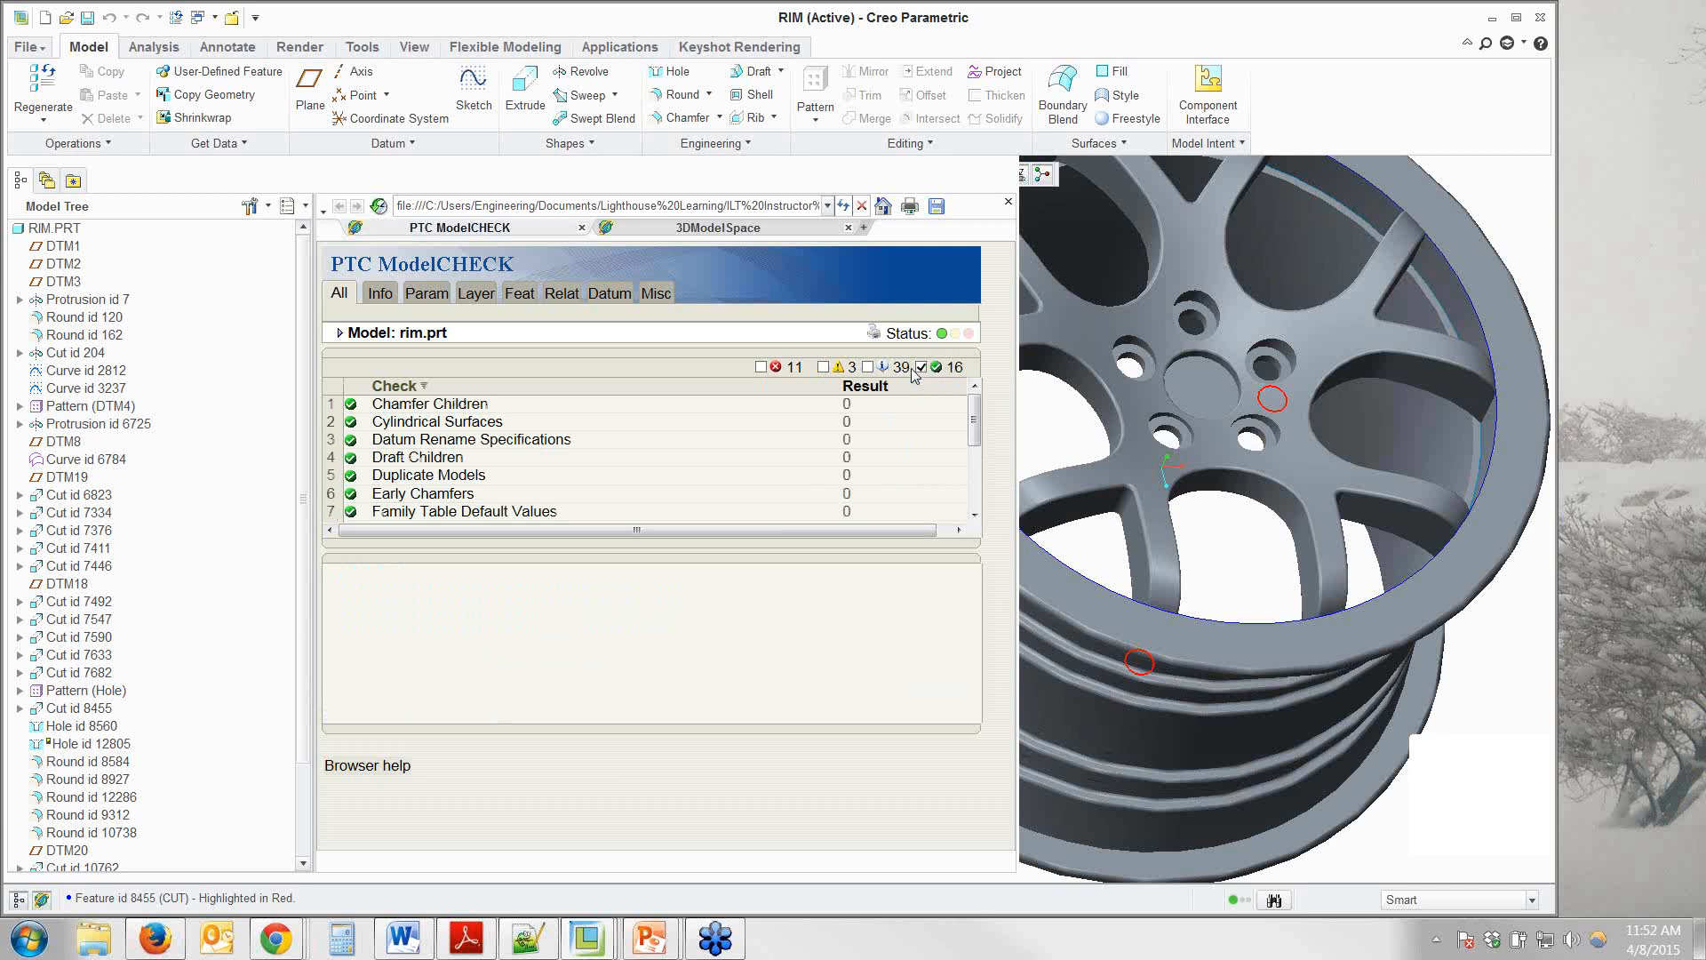
scroll(421, 454, "down", 1)
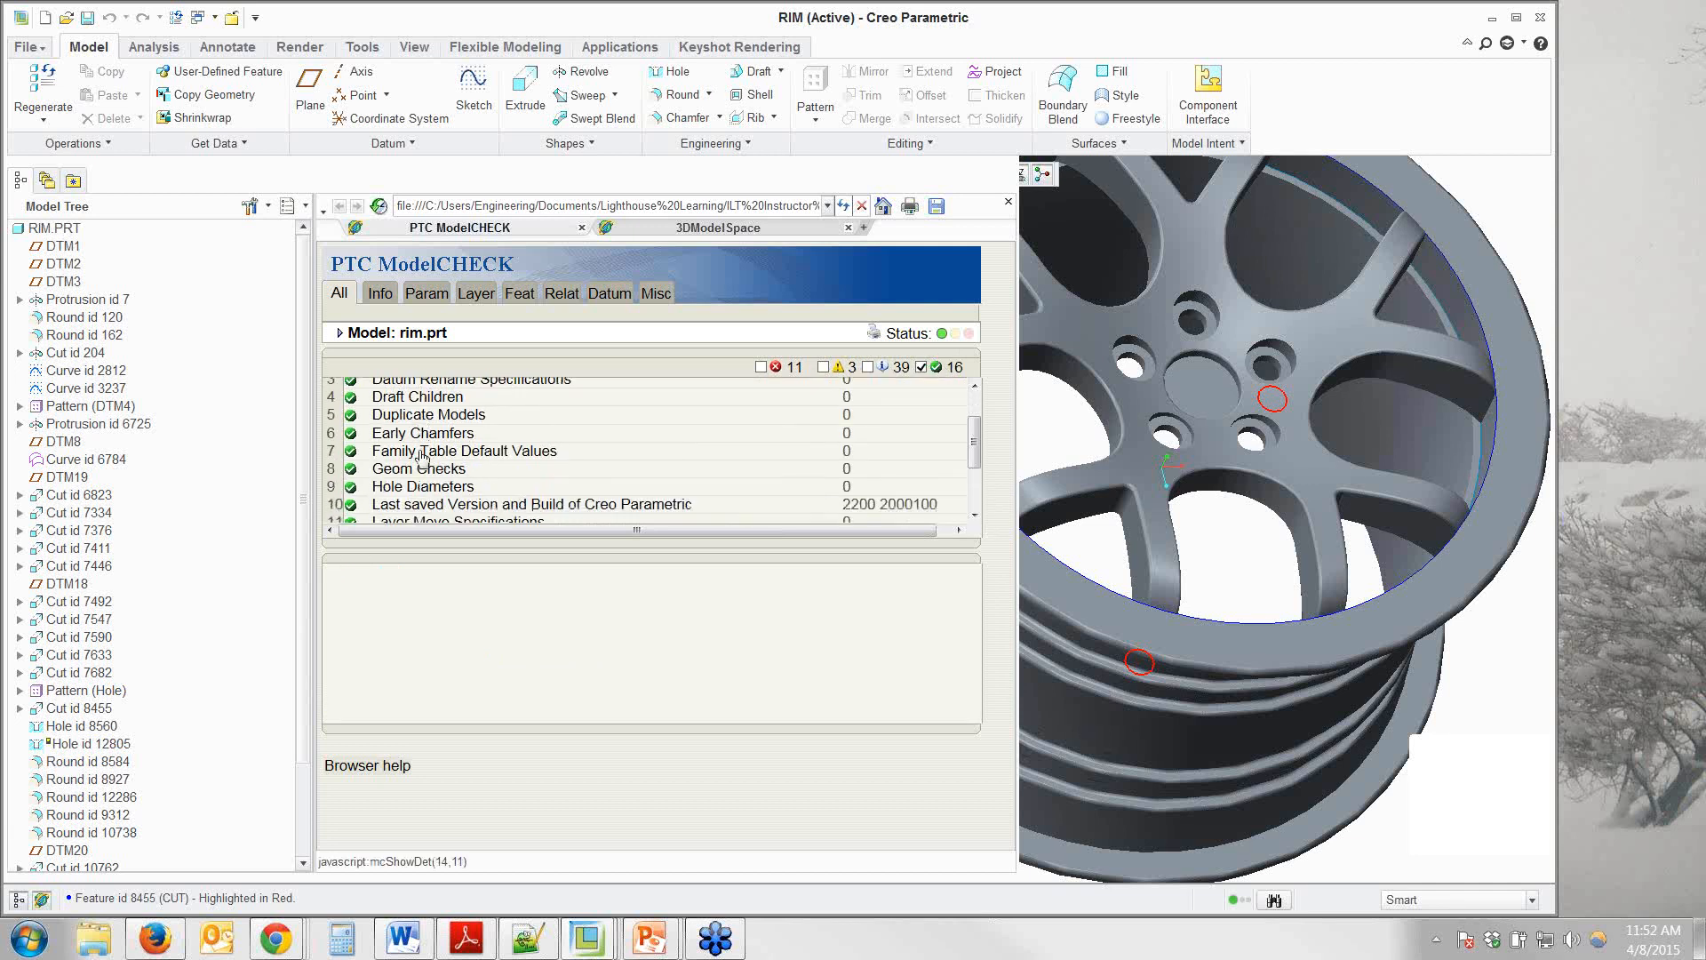
left_click(422, 483)
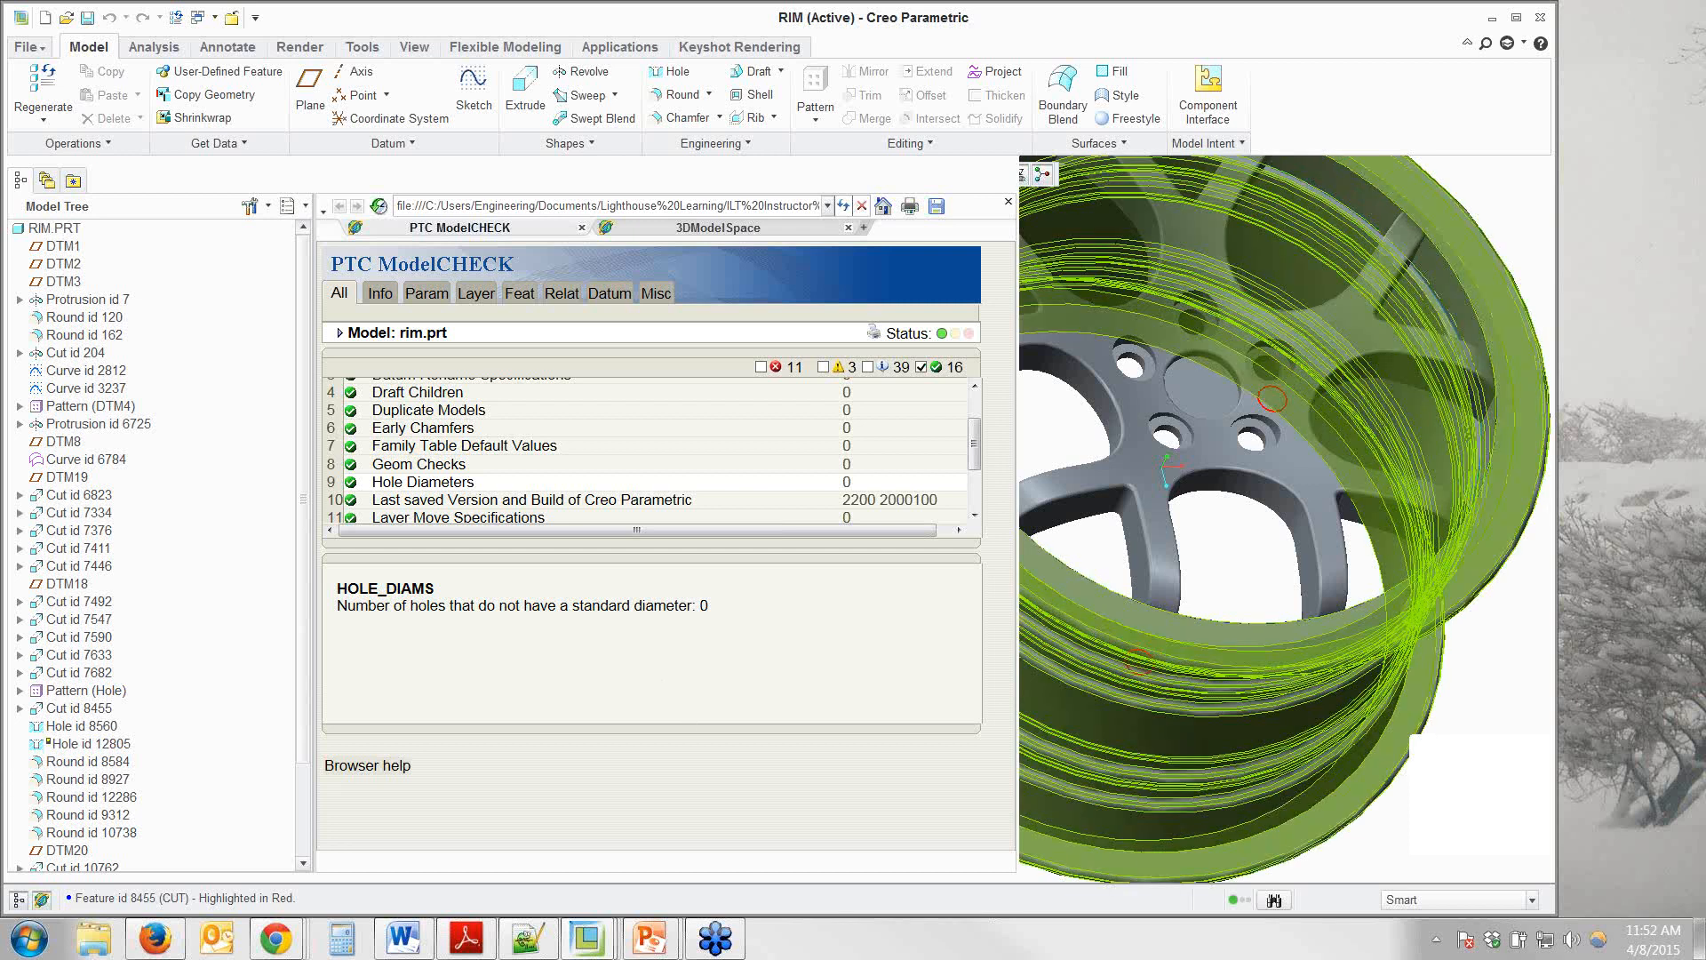
Switch from the rim to the open ROTOR.PRT model window.
left_click(467, 937)
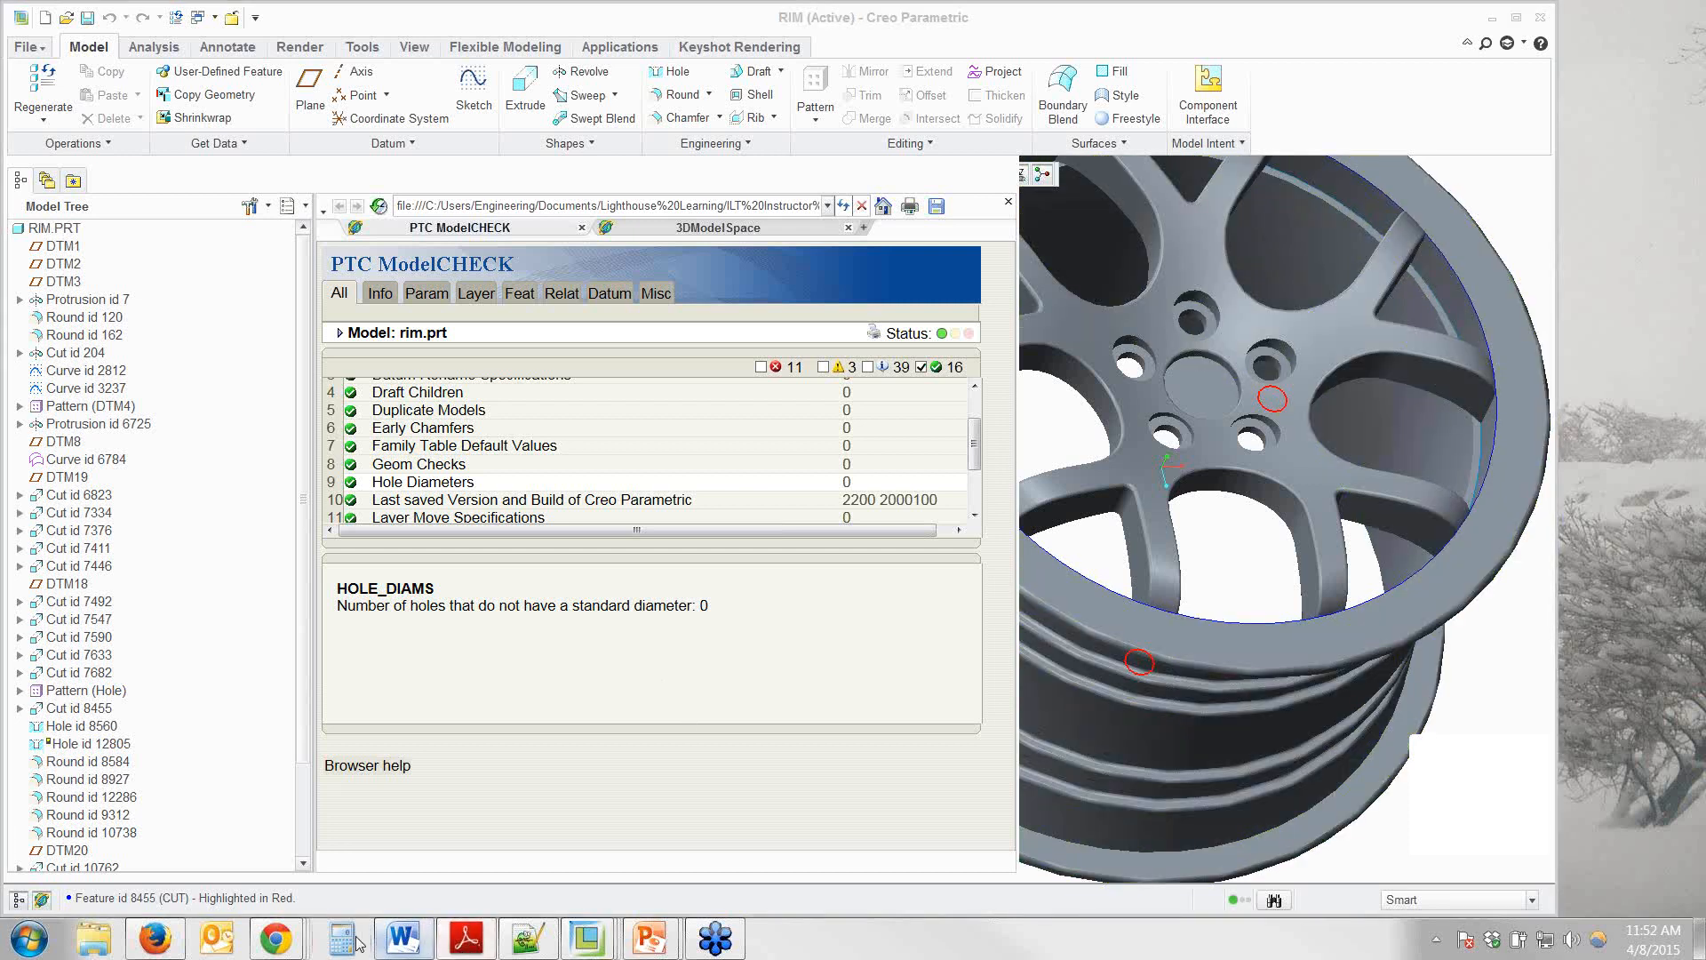
mouse_move(650, 938)
left_click(199, 17)
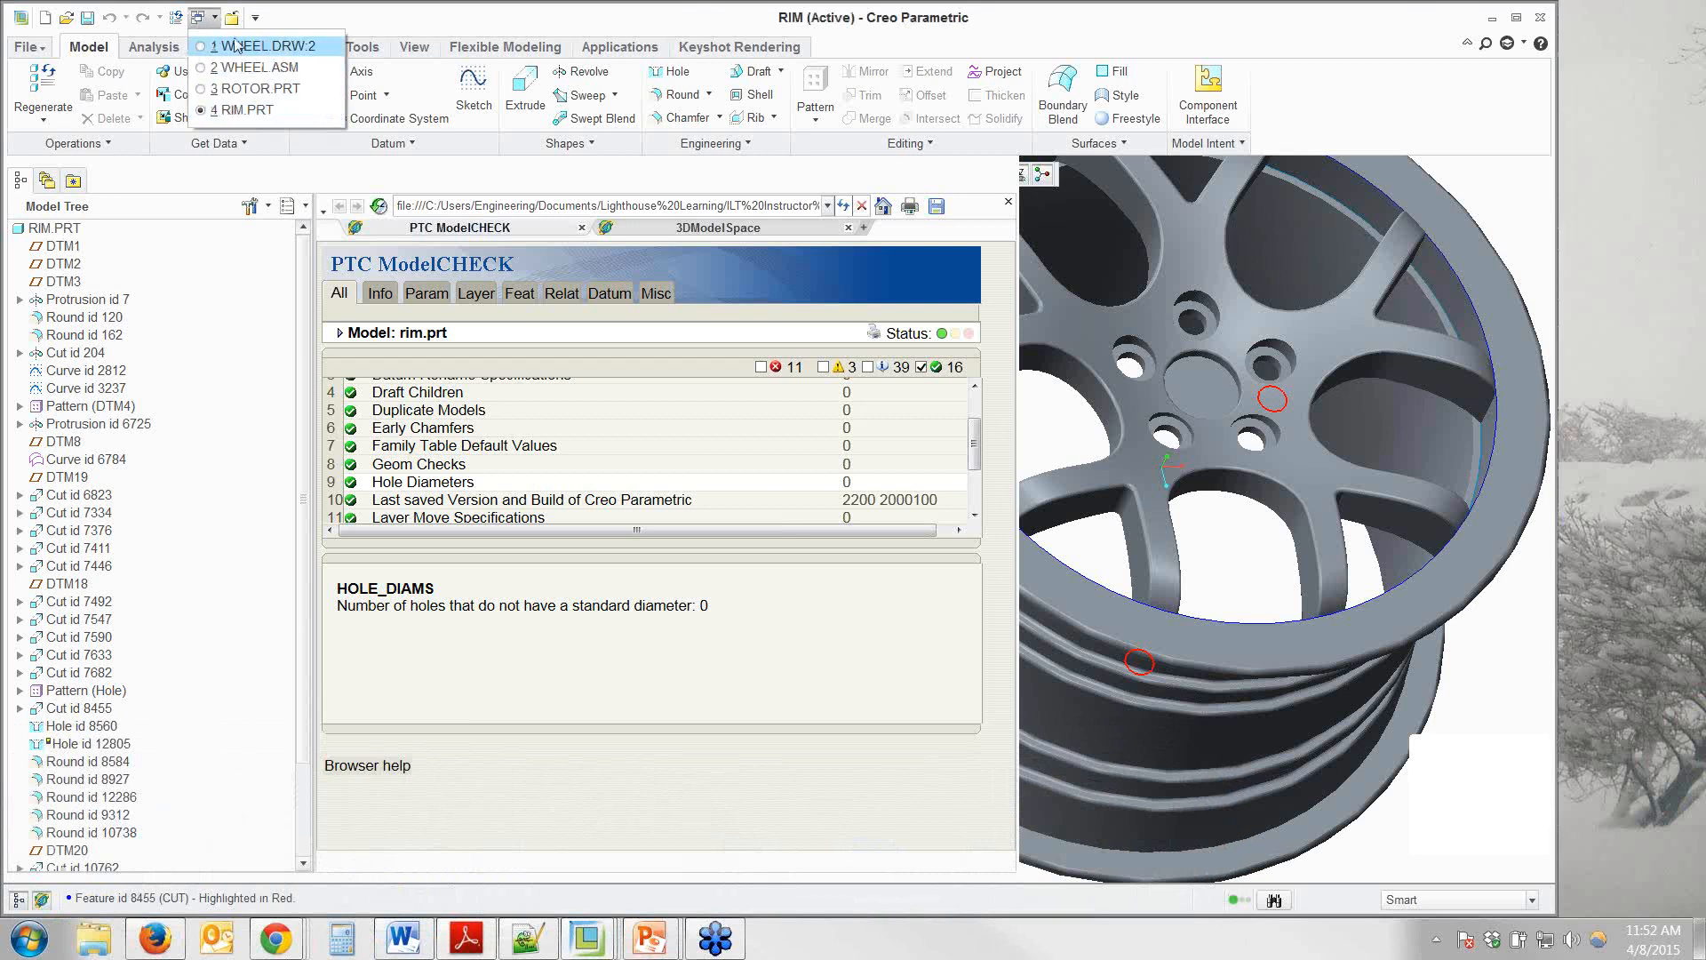
left_click(256, 88)
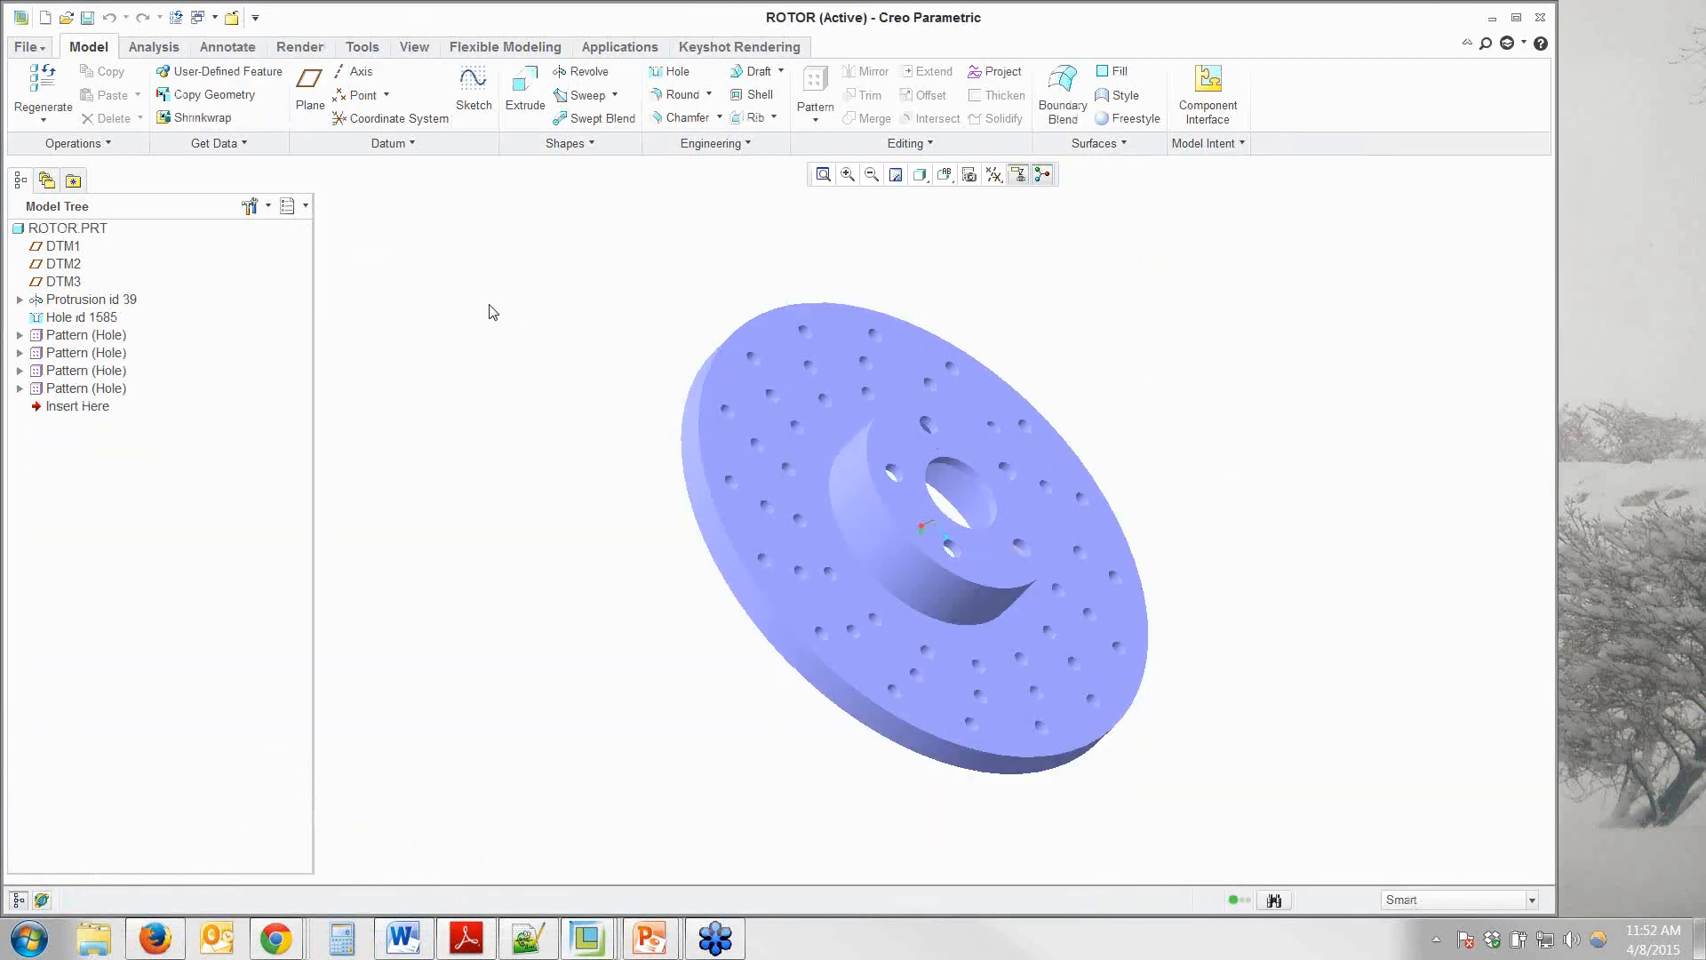
Edit the rotor's main protrusion and set the disc's outer thickness dimension to 0.75.
mouse_move(1121, 268)
middle_mouse_down()
mouse_move(1083, 251)
mouse_move(1085, 221)
middle_mouse_up()
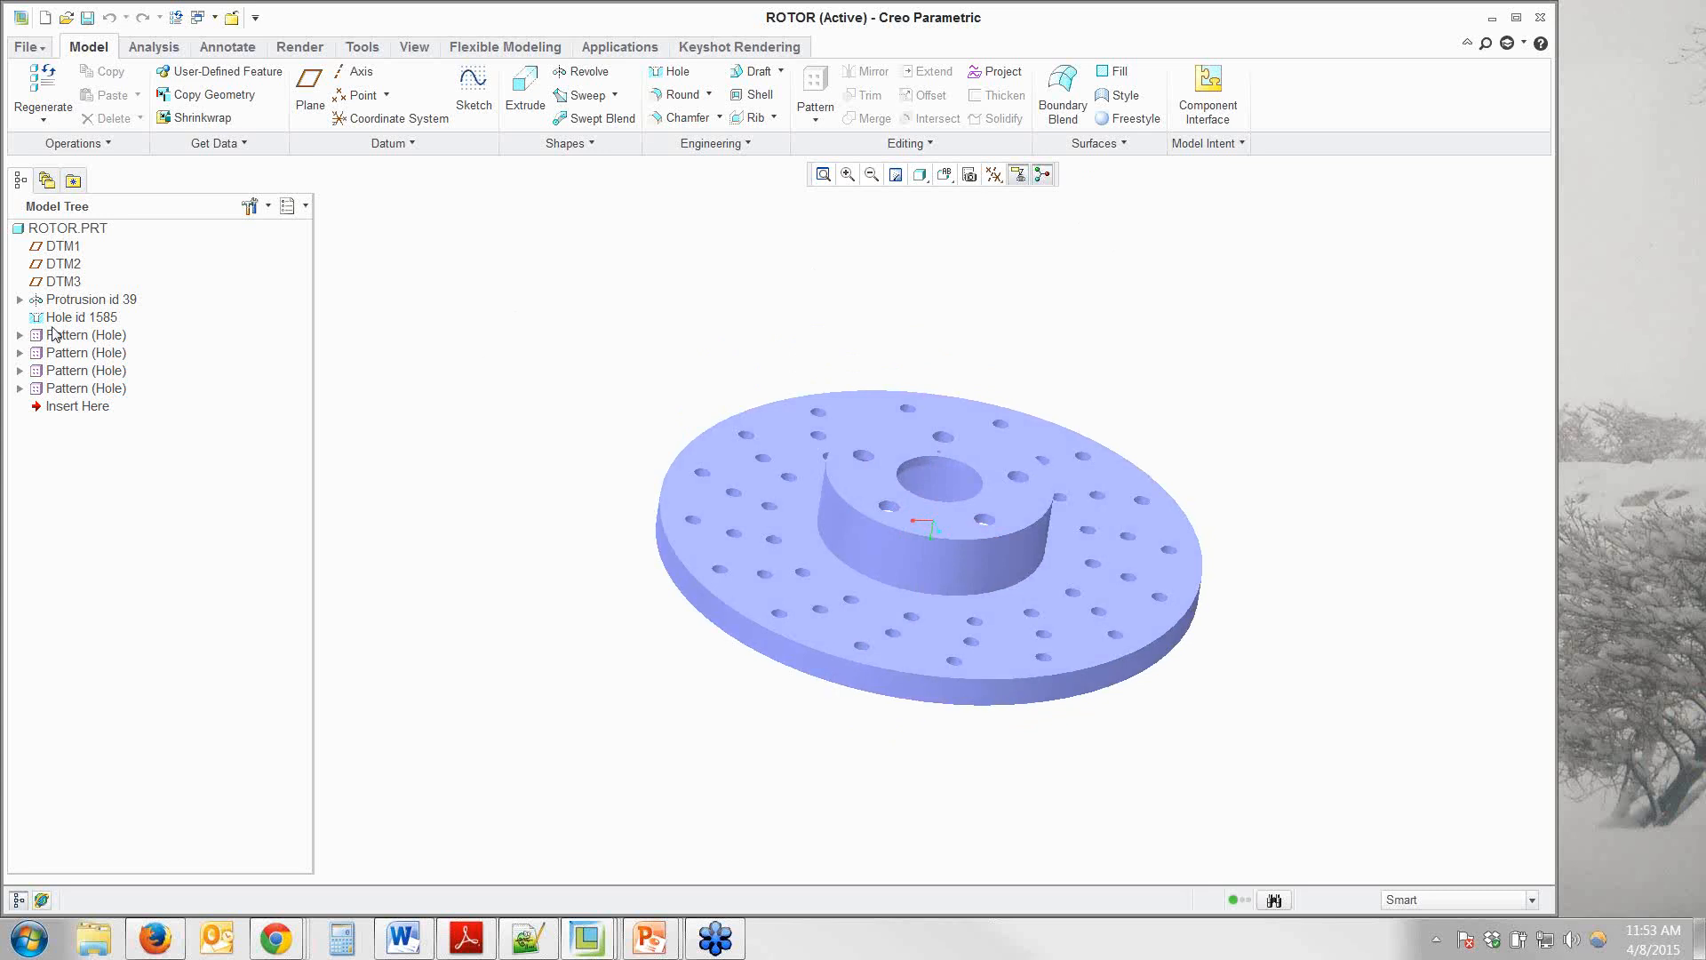
left_click(1191, 589)
right_click(1191, 590)
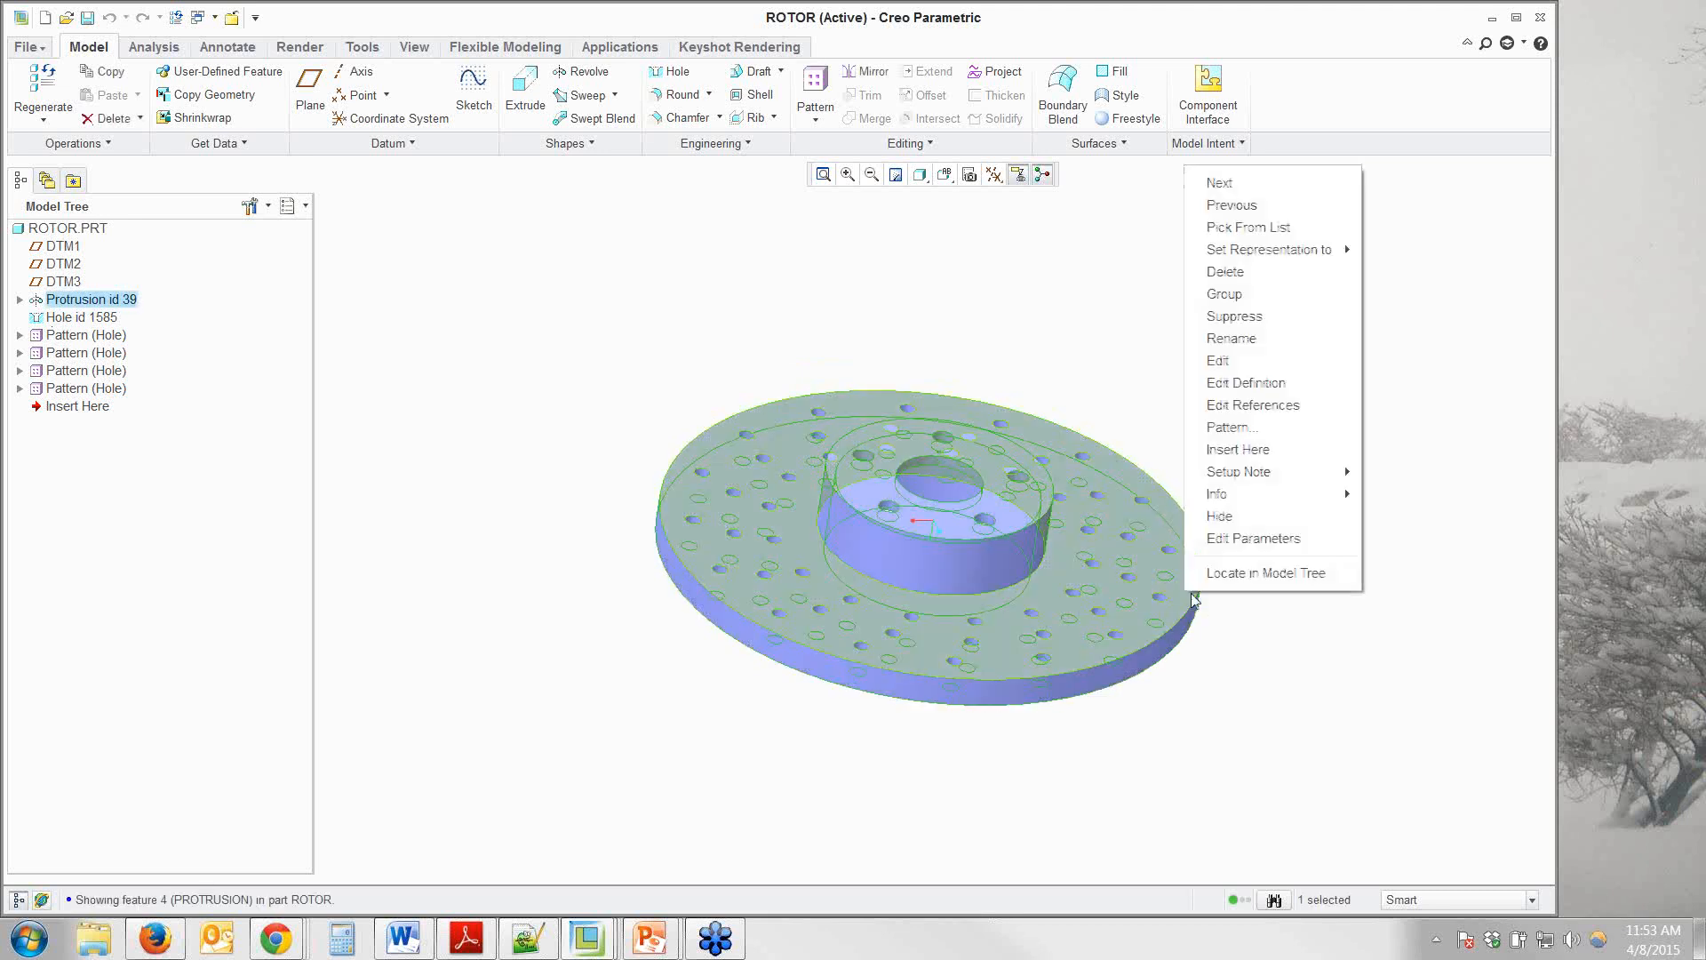
left_click(1231, 372)
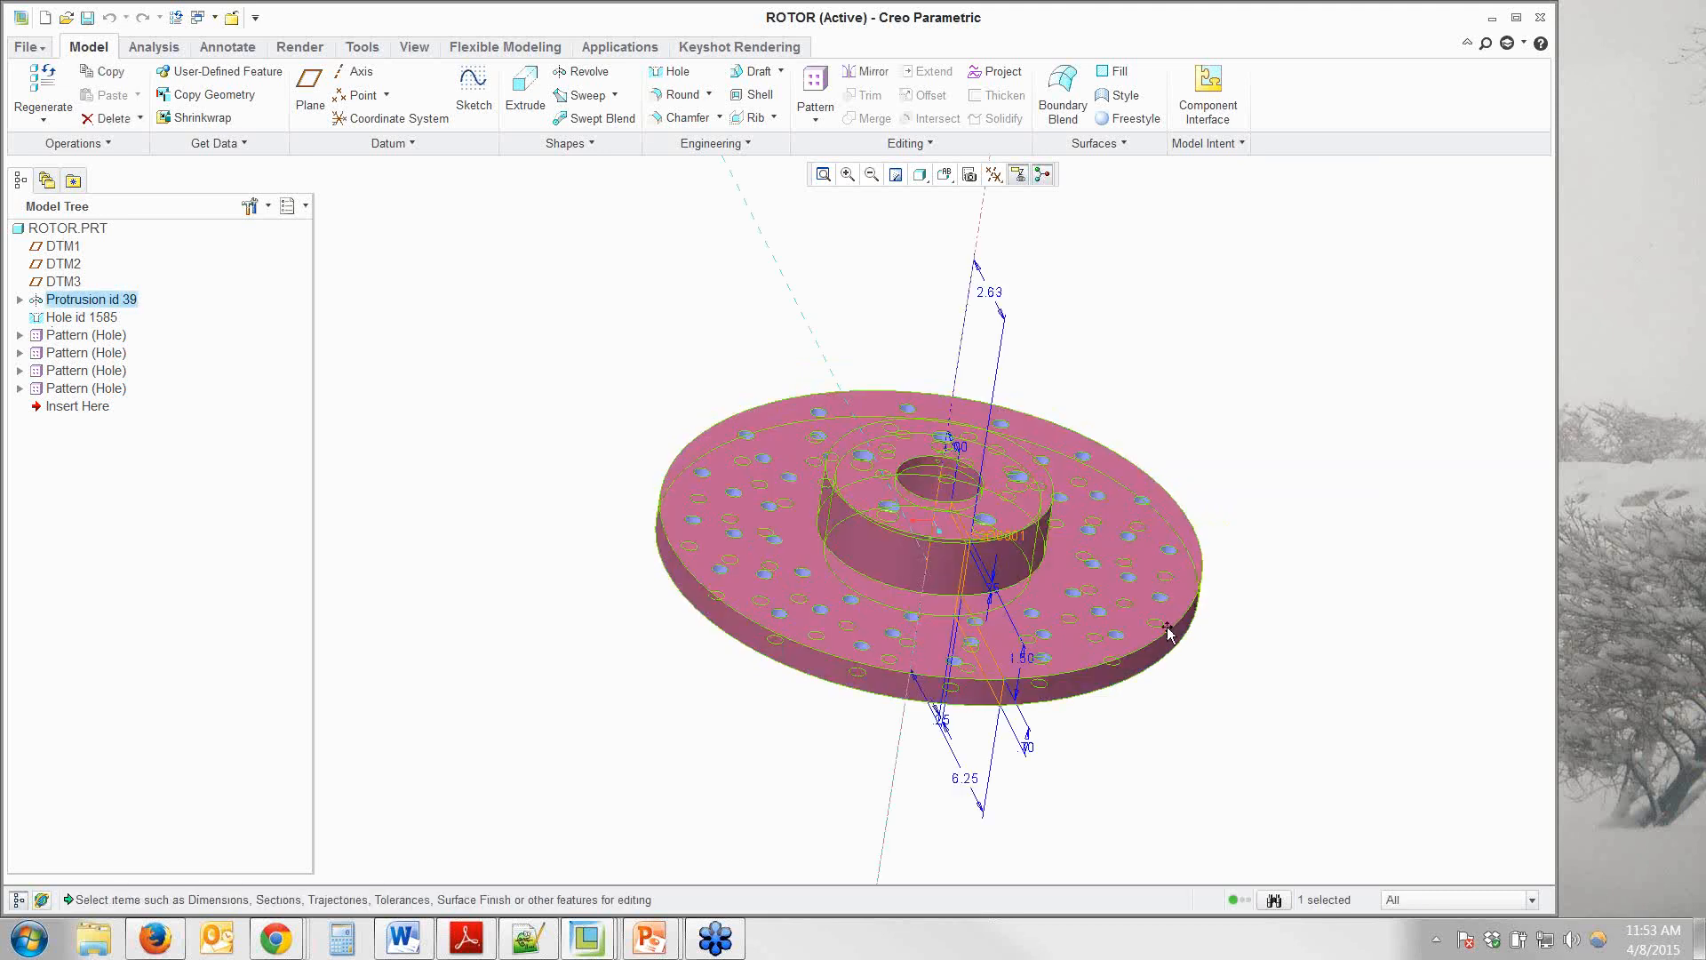
middle_click_drag(1073, 734, 1181, 741)
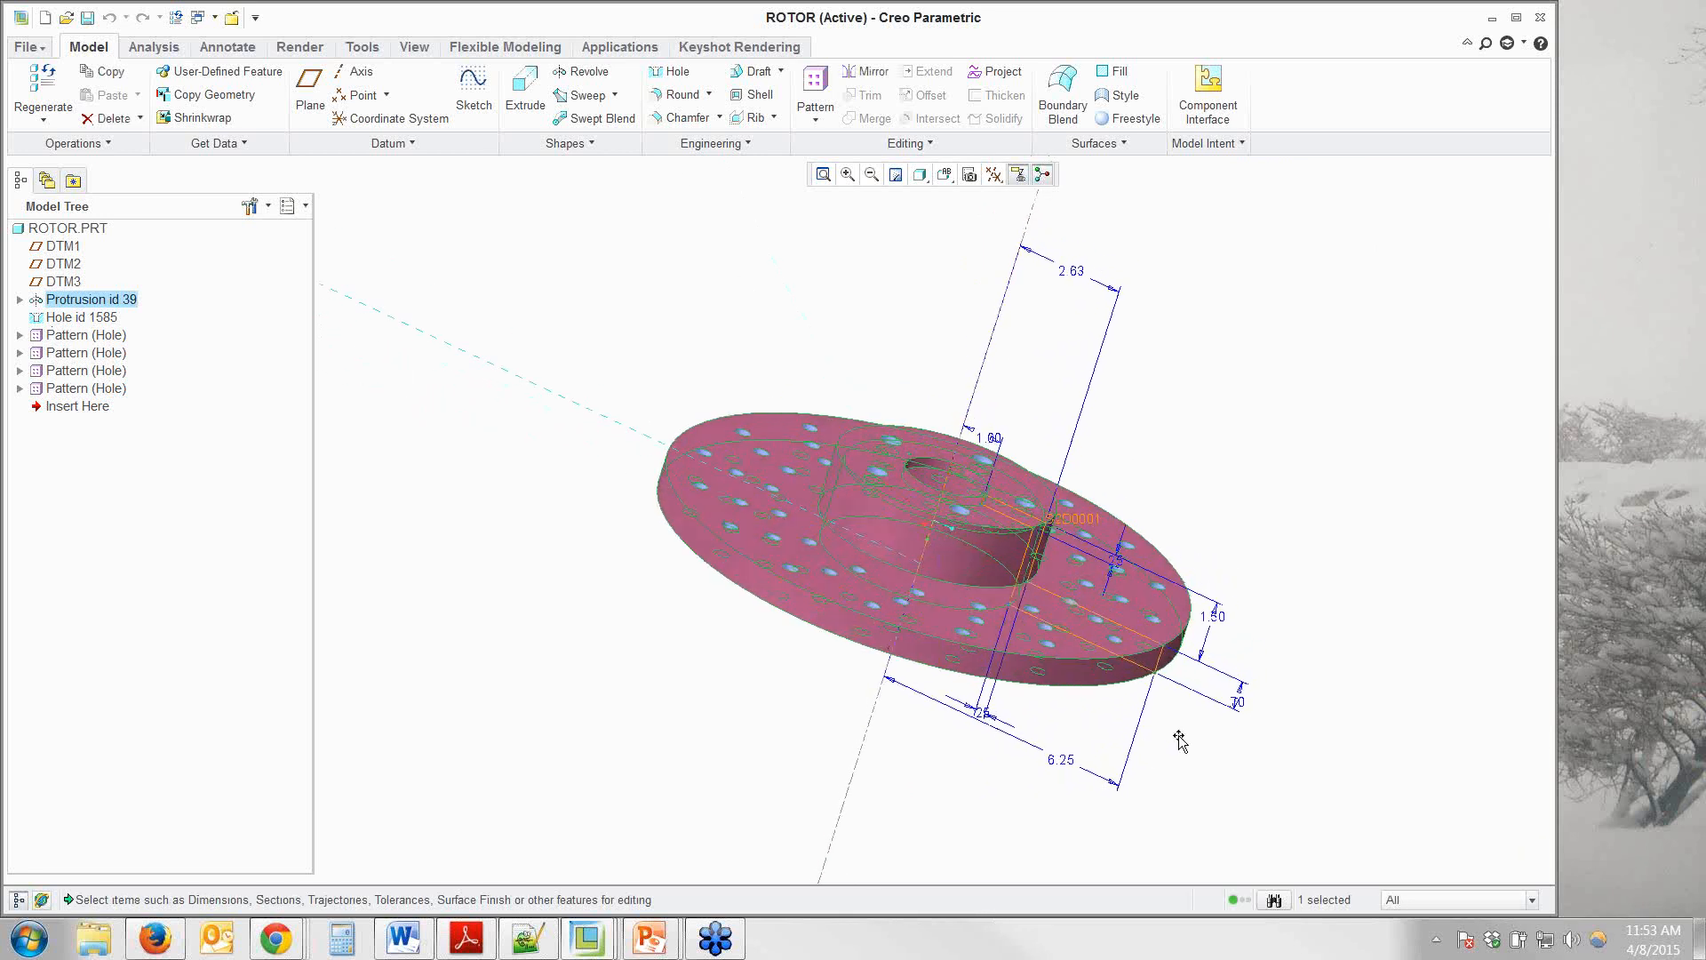
double_click(1240, 707)
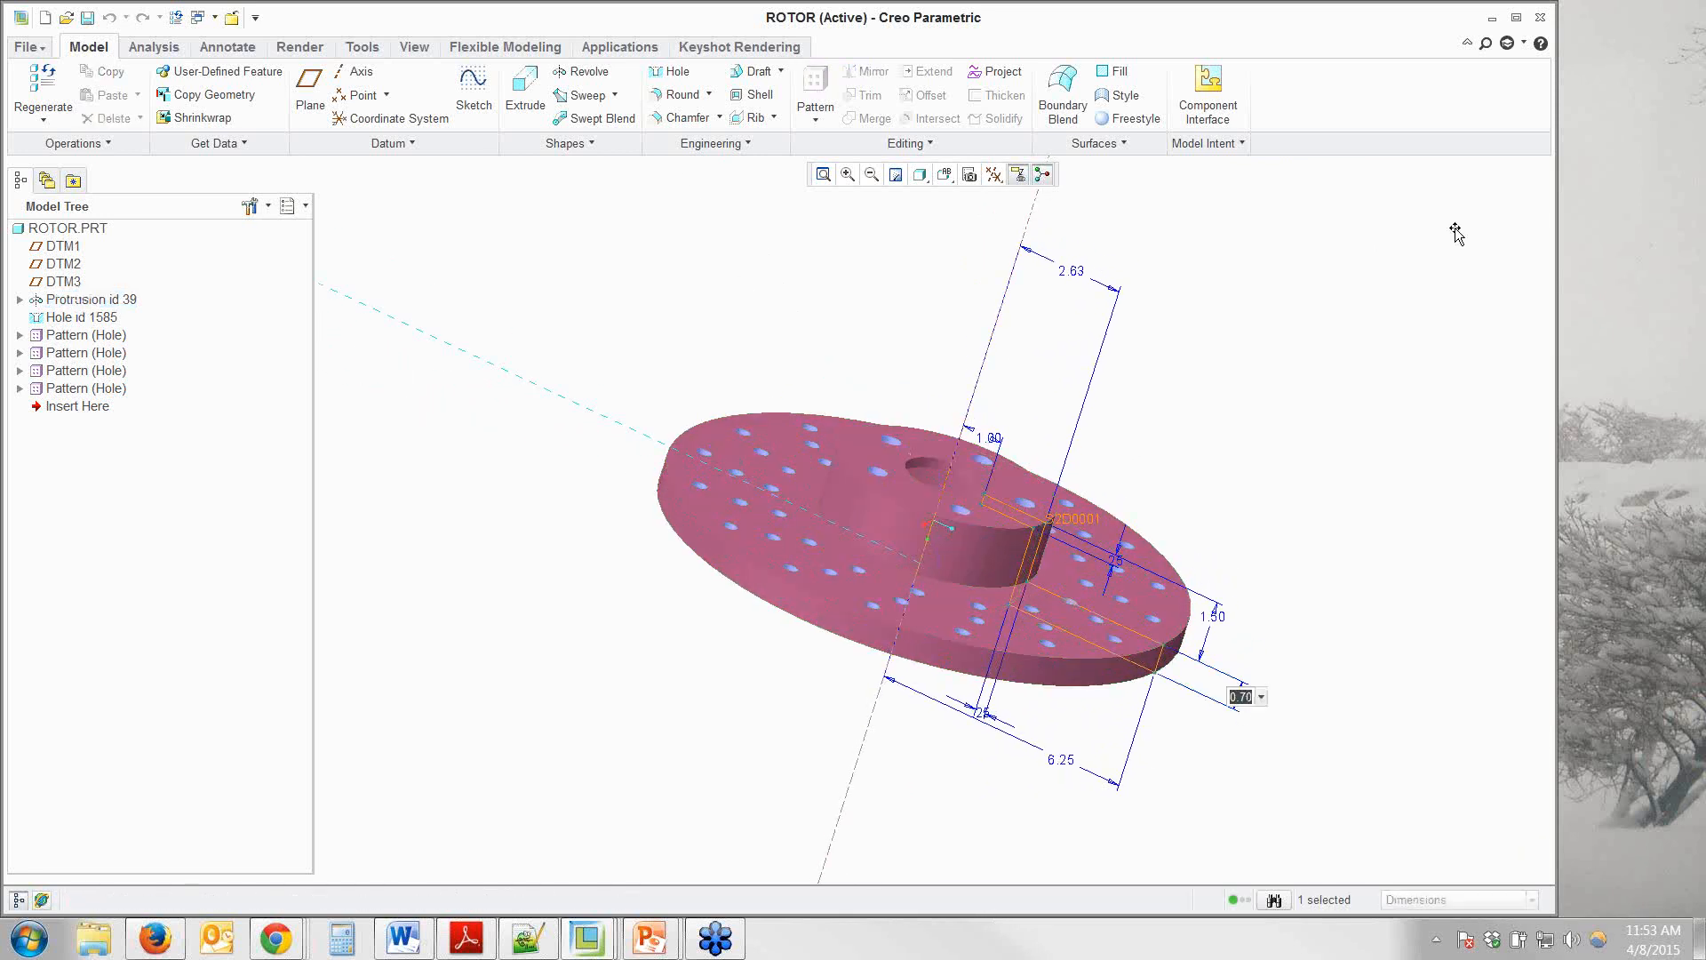
type("0")
key("Return")
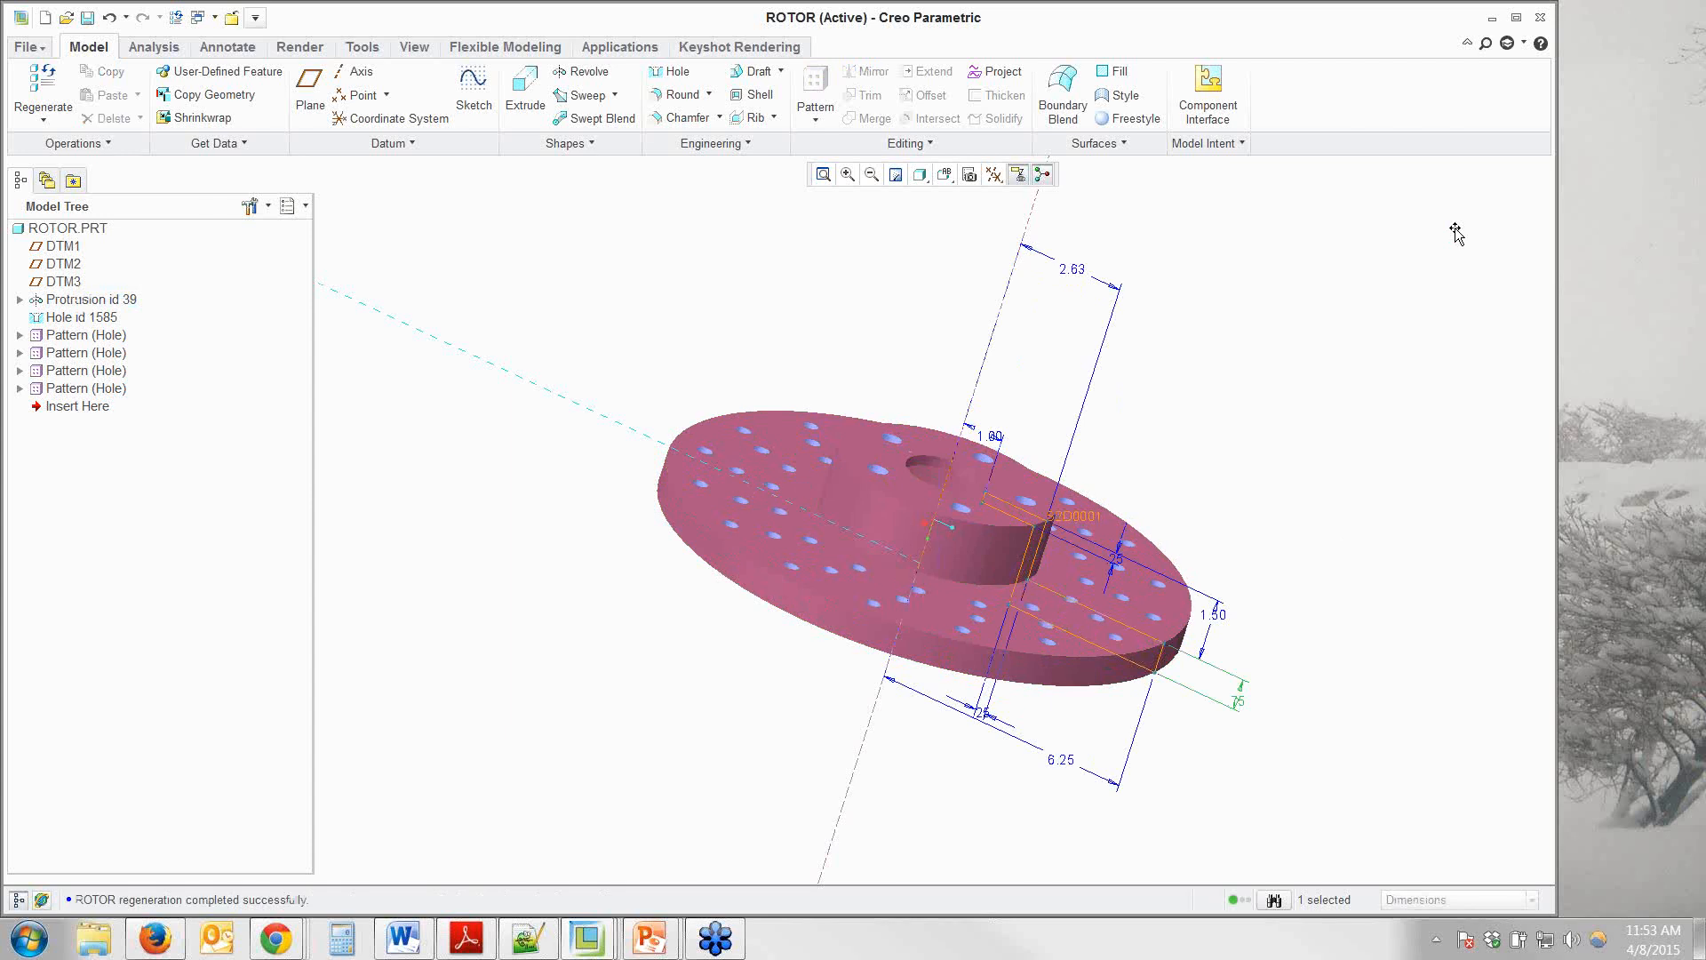
left_click(1456, 231)
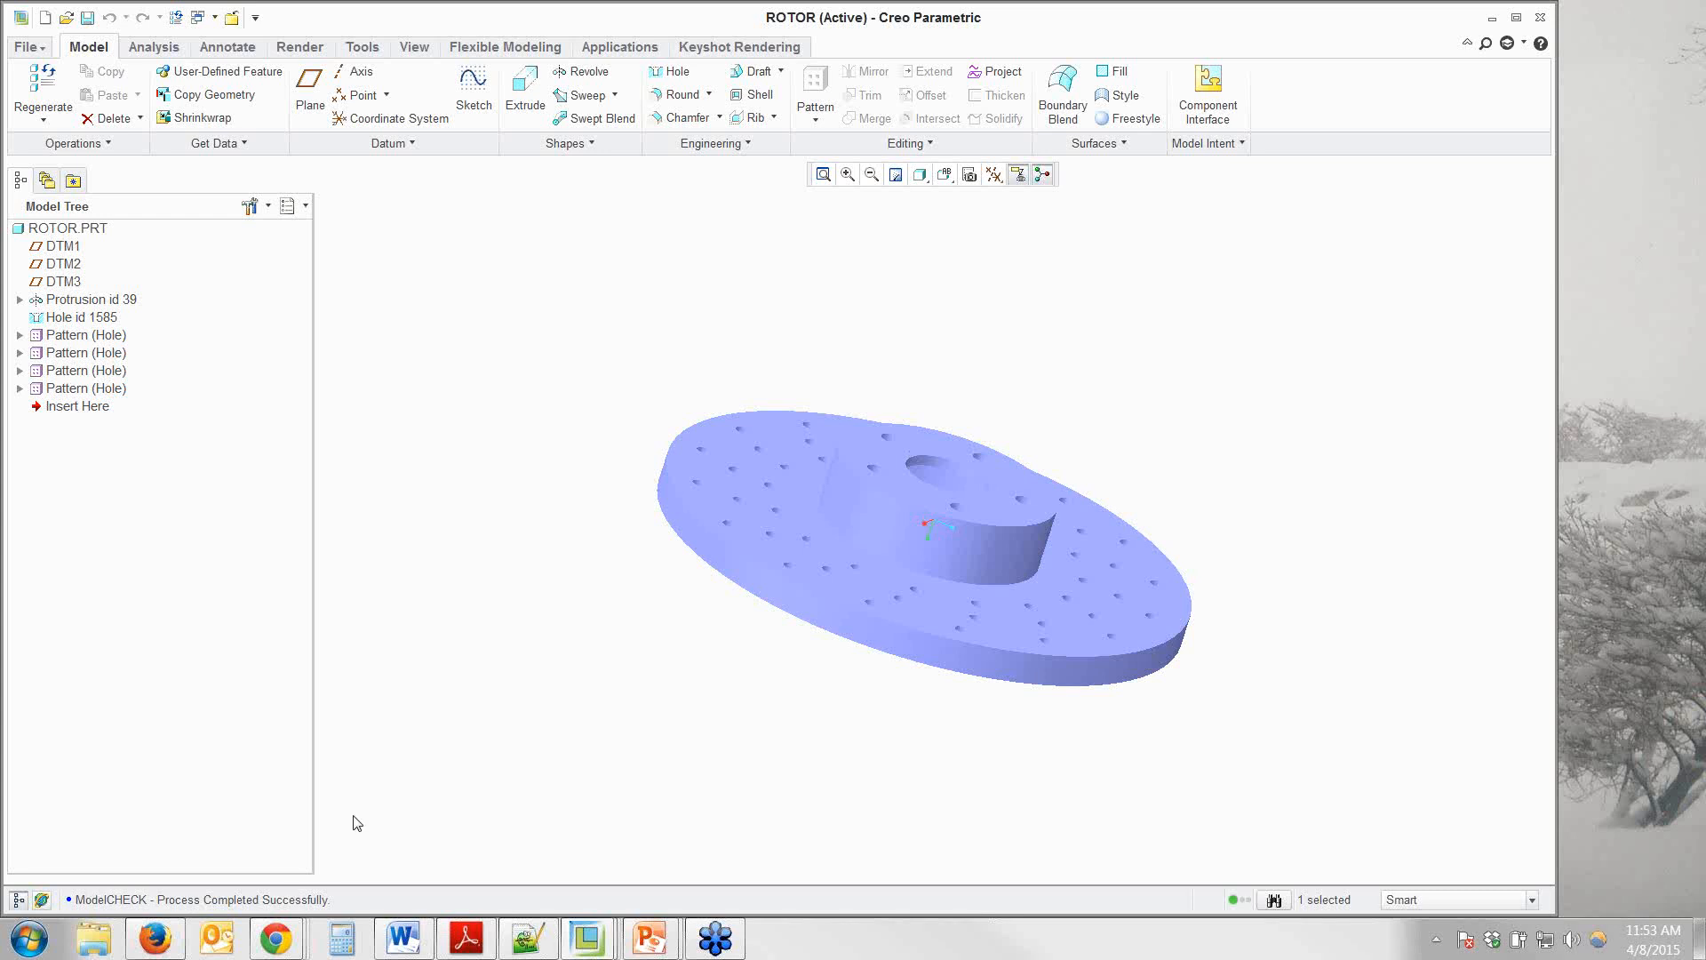
Edit the hub bolt-hole pattern and set its number of holes to 6.
mouse_move(545, 640)
middle_mouse_down()
mouse_move(483, 681)
mouse_move(524, 669)
middle_mouse_up()
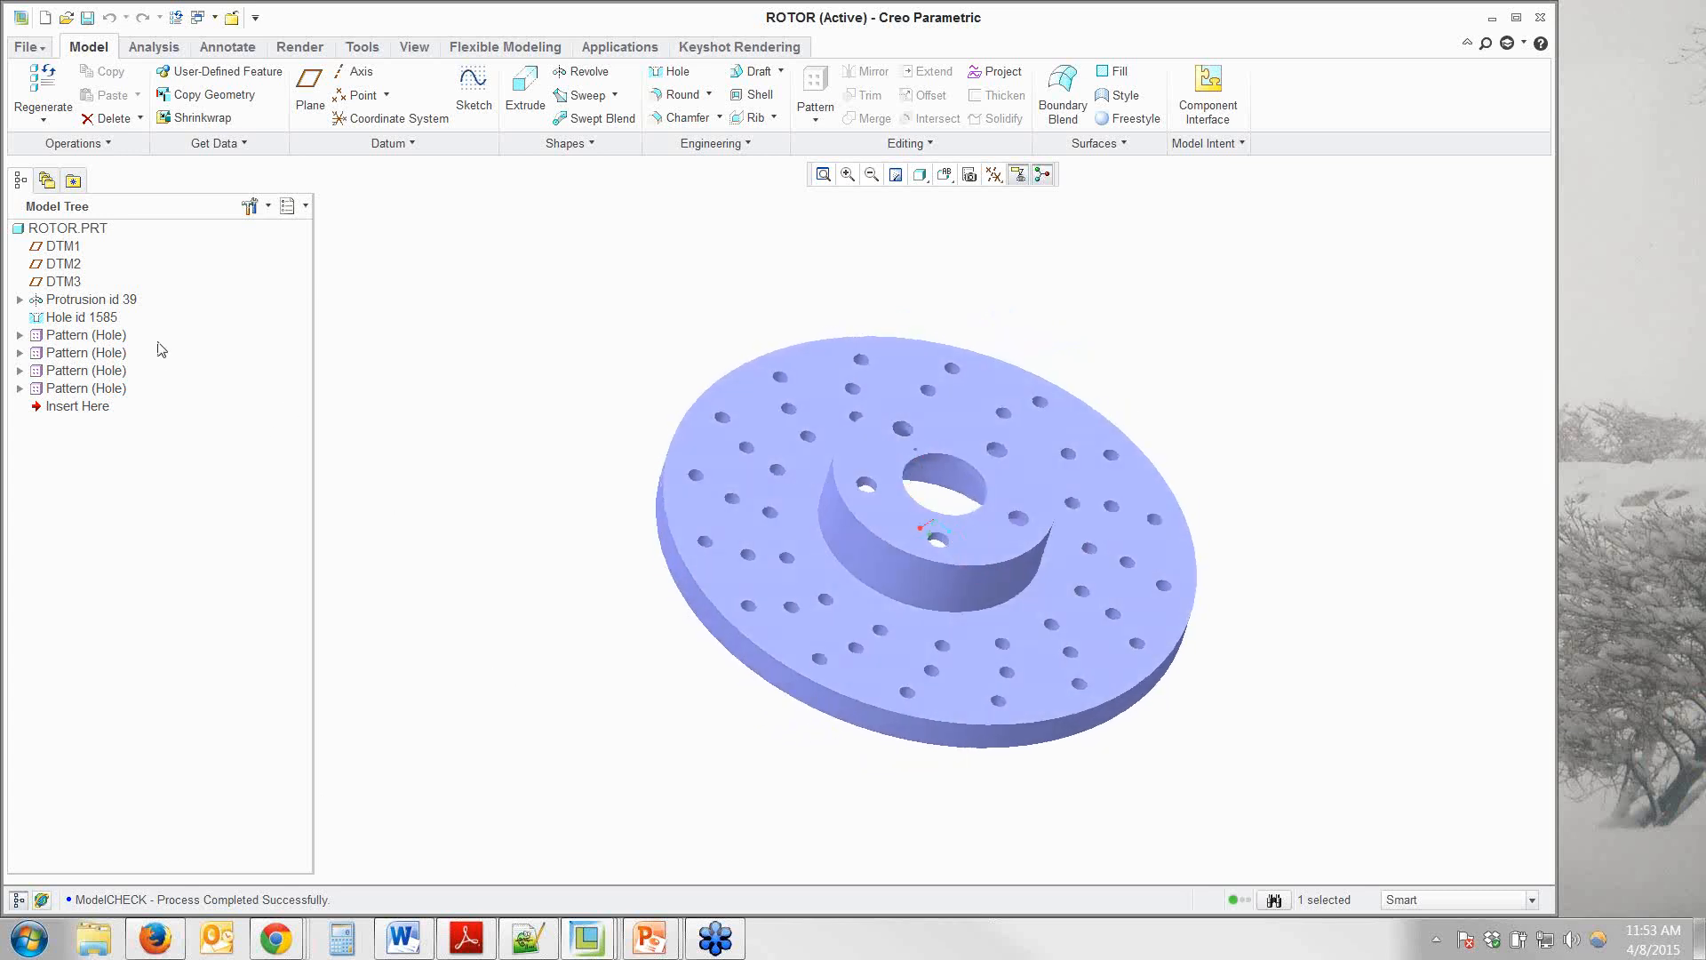
left_click(98, 336)
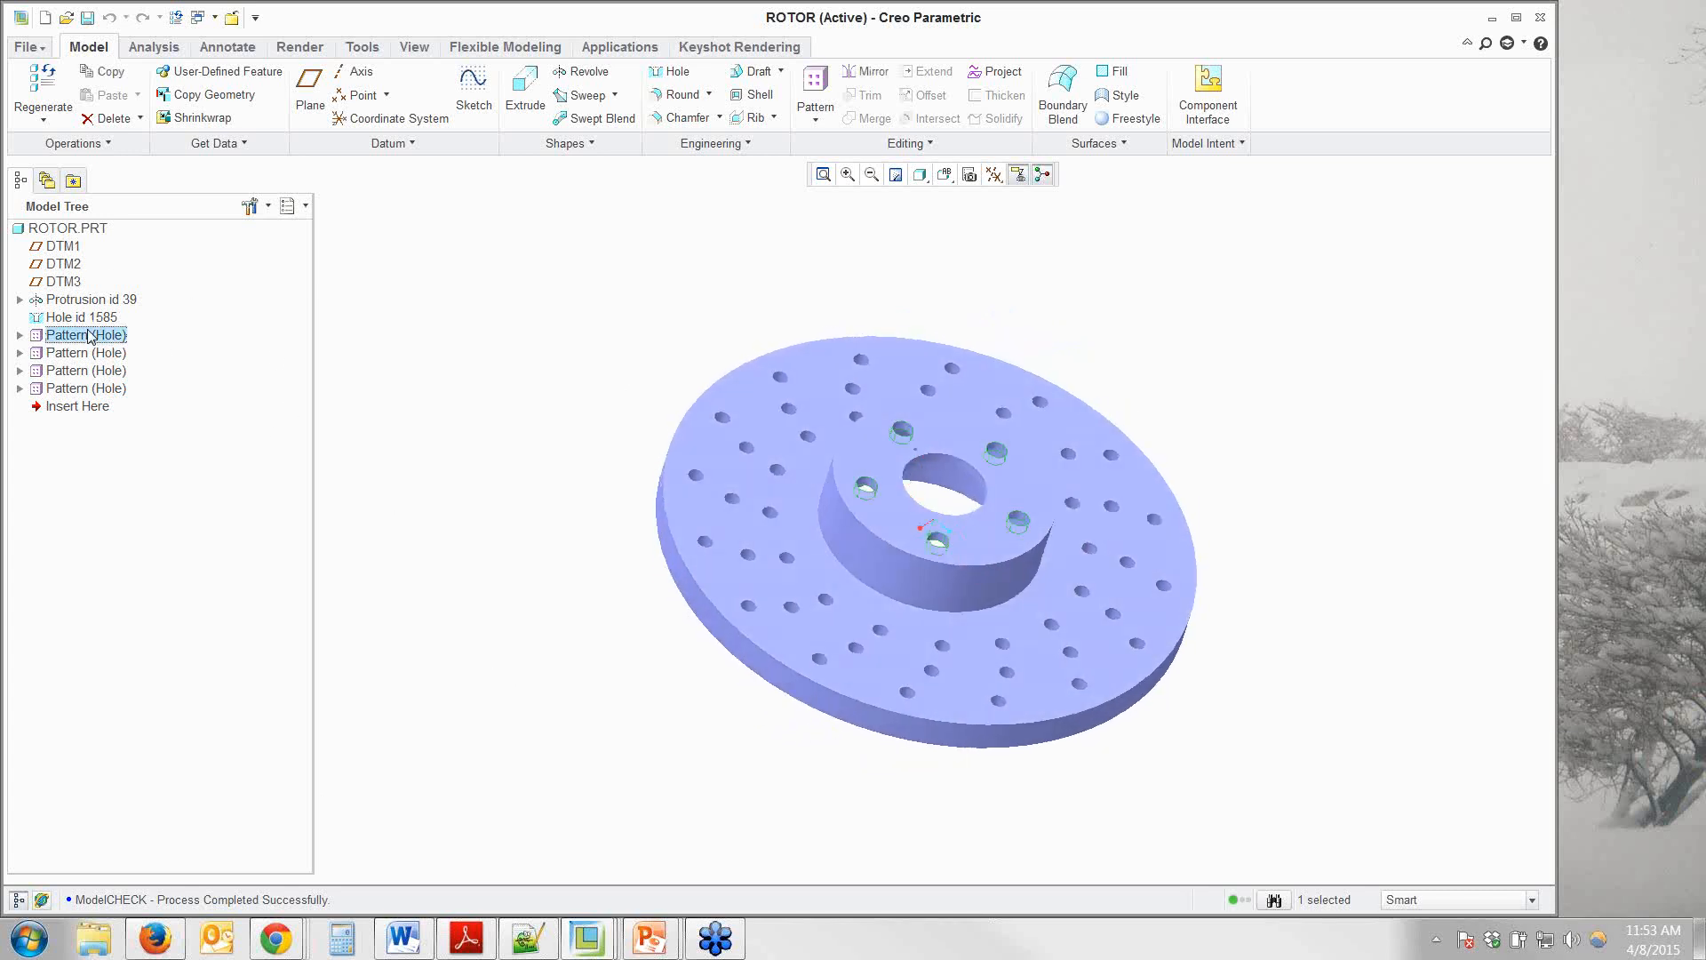
right_click(107, 340)
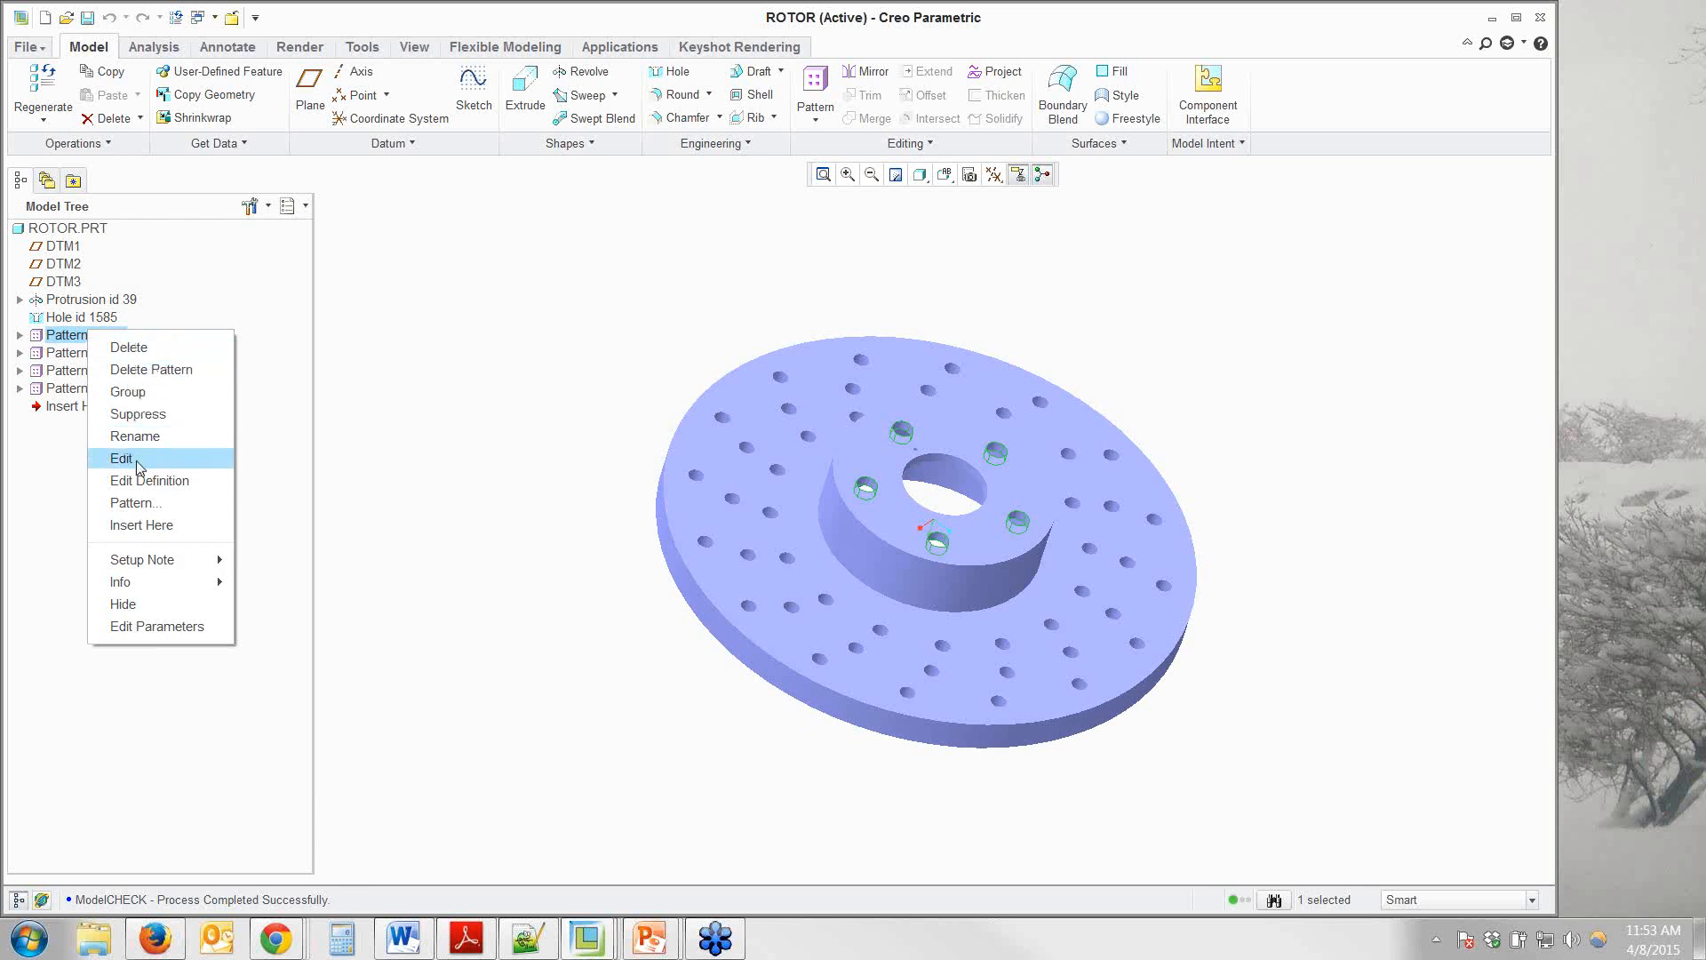
left_click(125, 458)
double_click(940, 509)
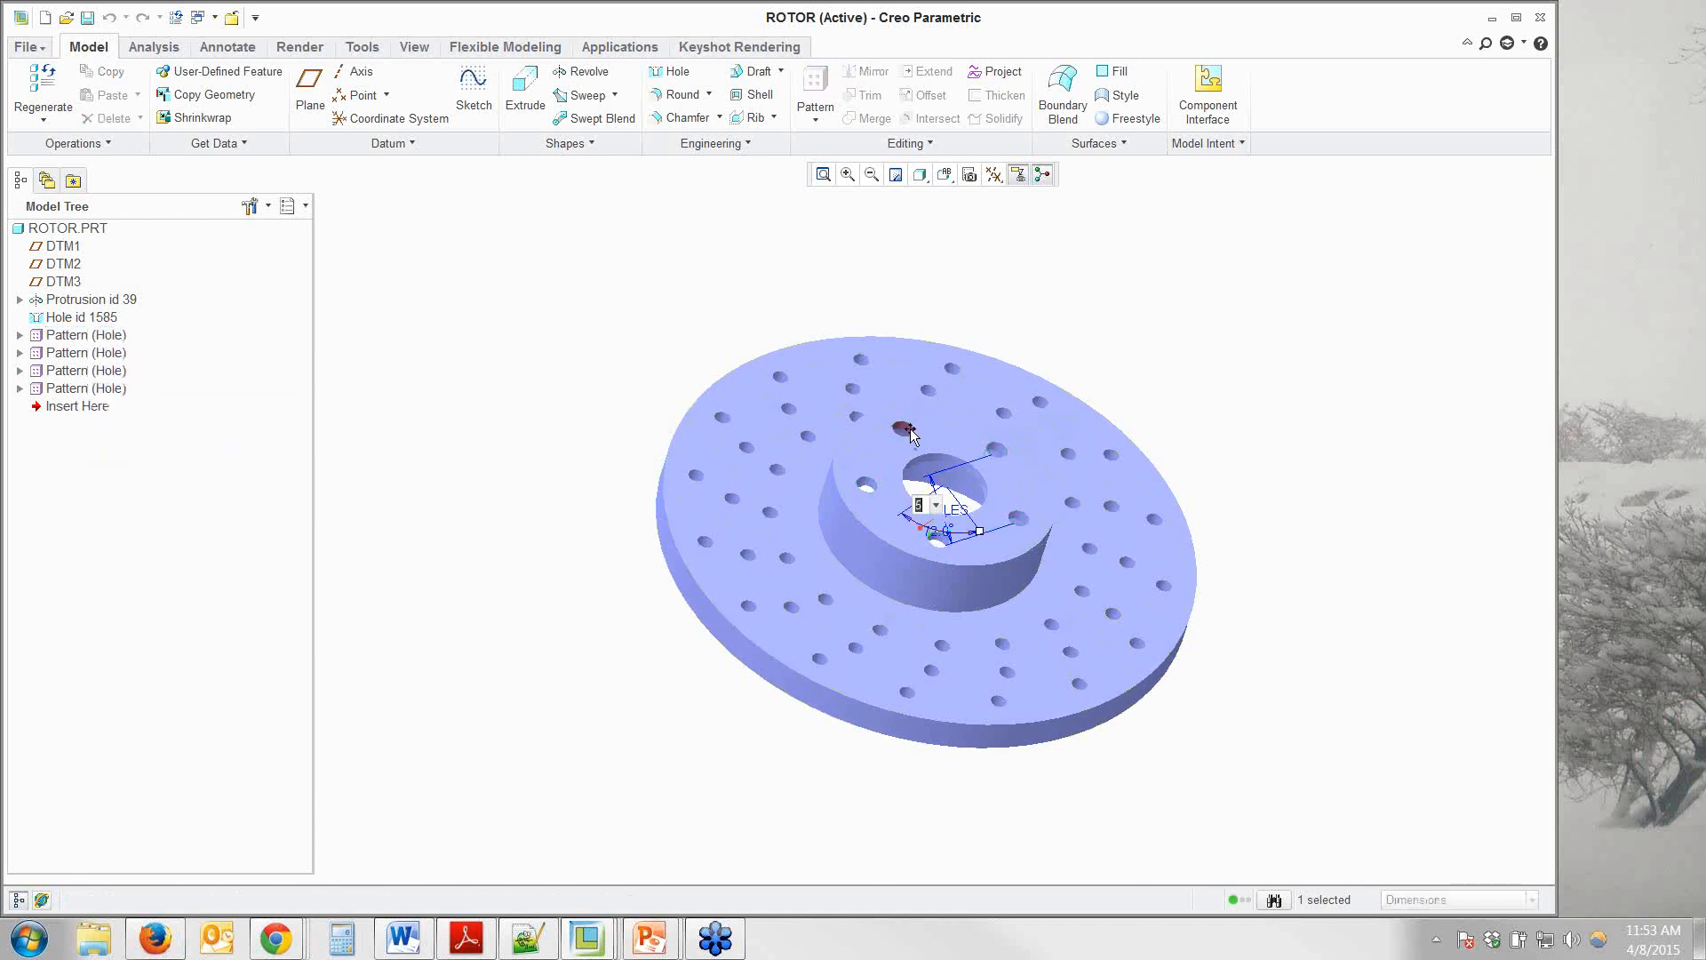
type("6")
key("Return")
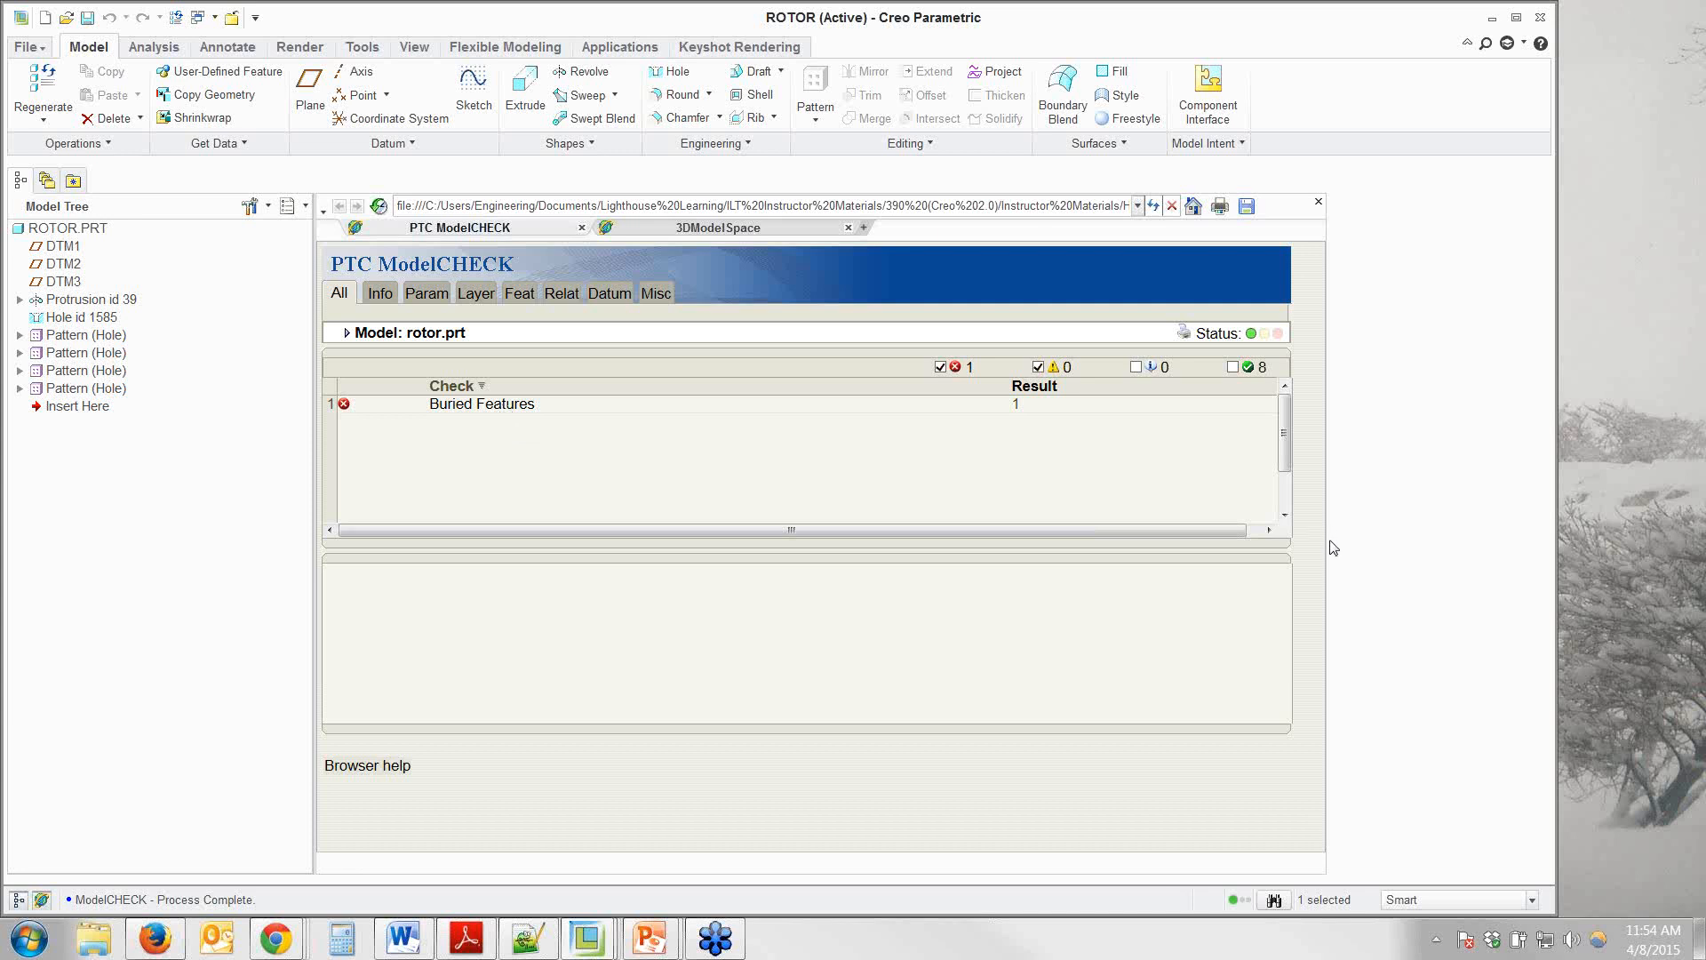
Narrow the ModelCHECK report, show the Buried Features check details and highlight feature id 2975 in blue on the rotor.
left_click_drag(1325, 533, 904, 533)
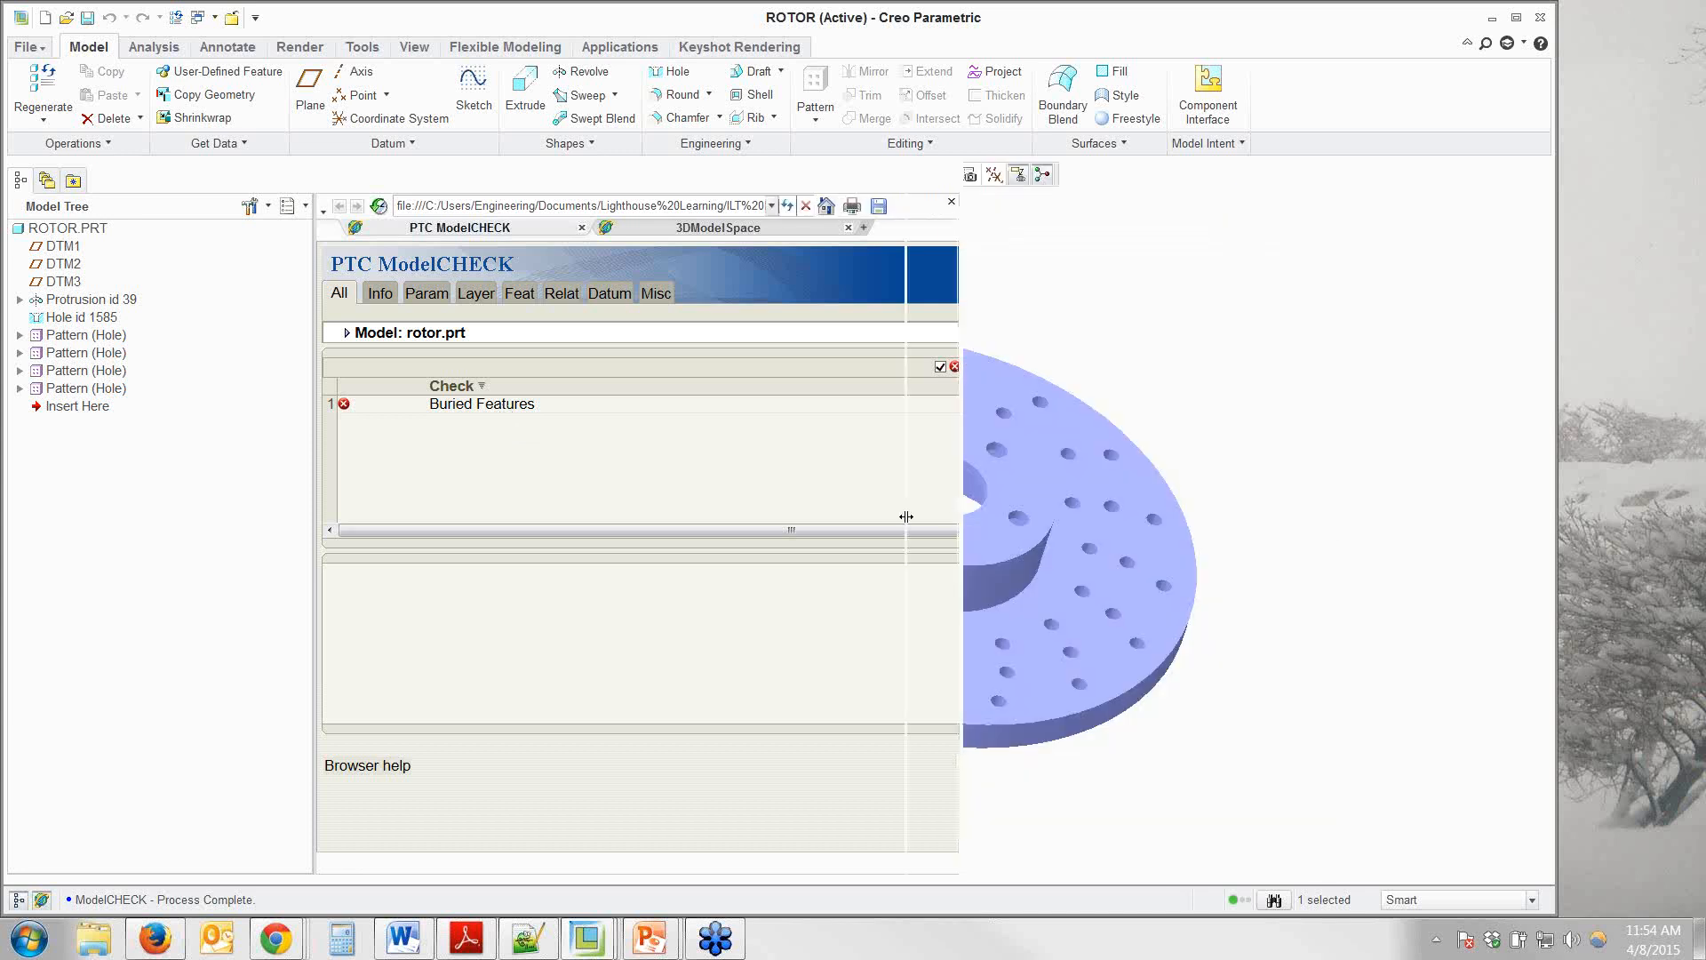
scroll(1316, 487, "up", 2)
scroll(957, 460, "down", 3)
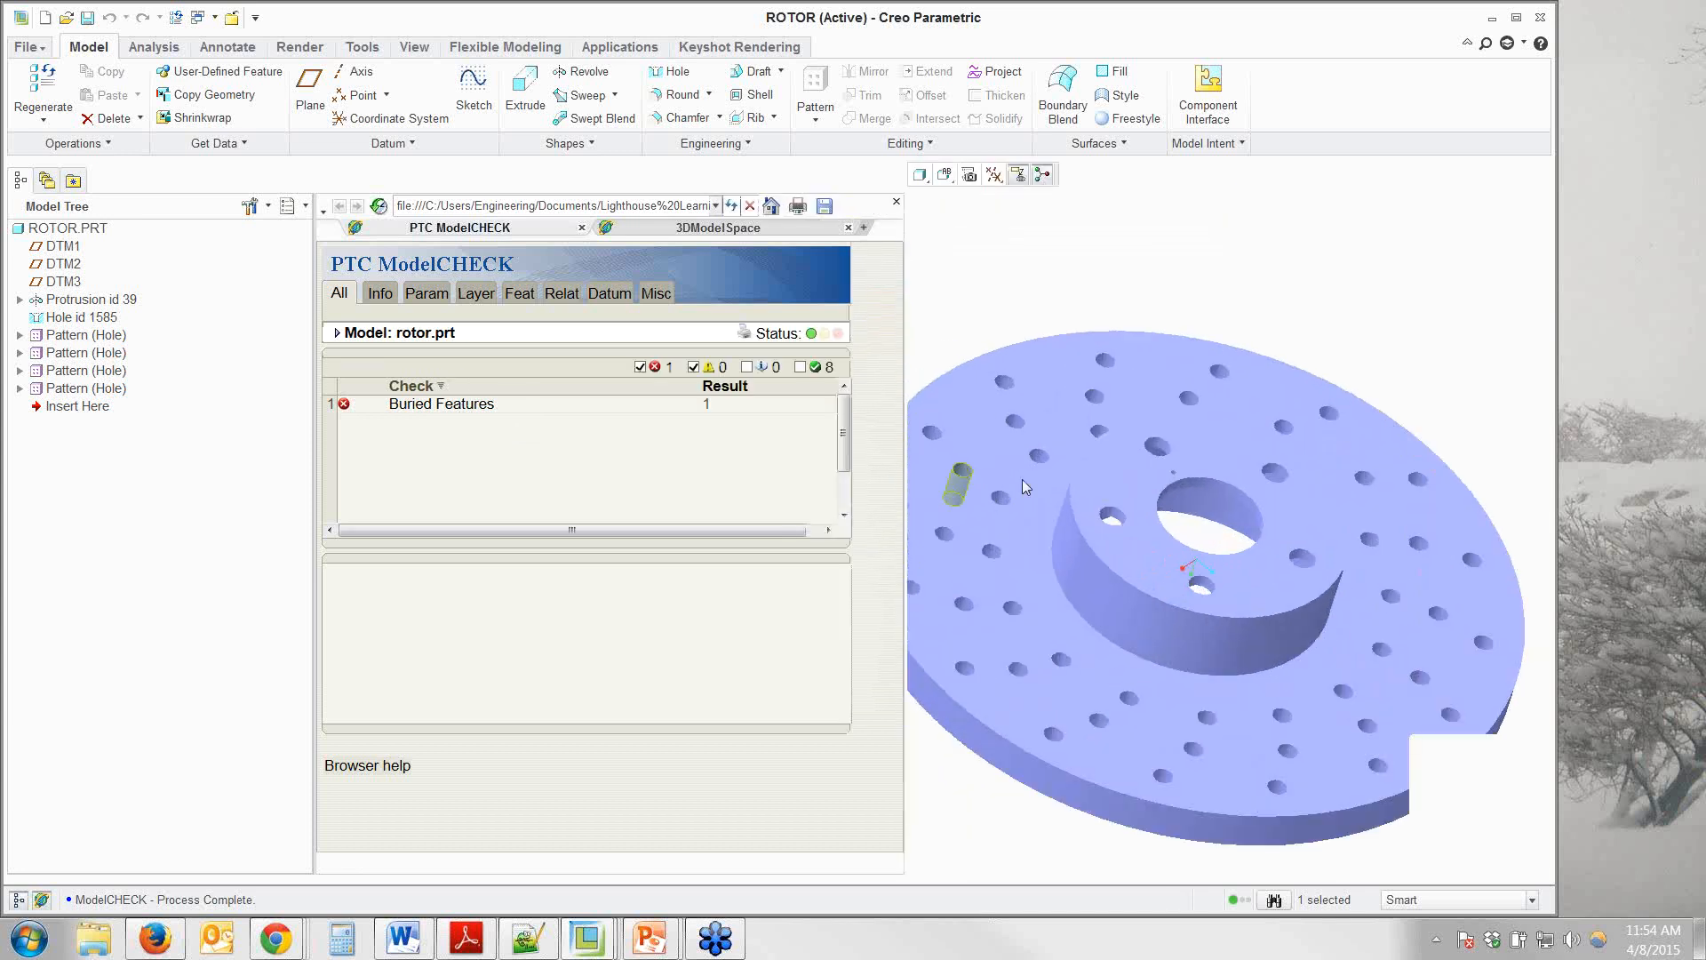
left_click(421, 406)
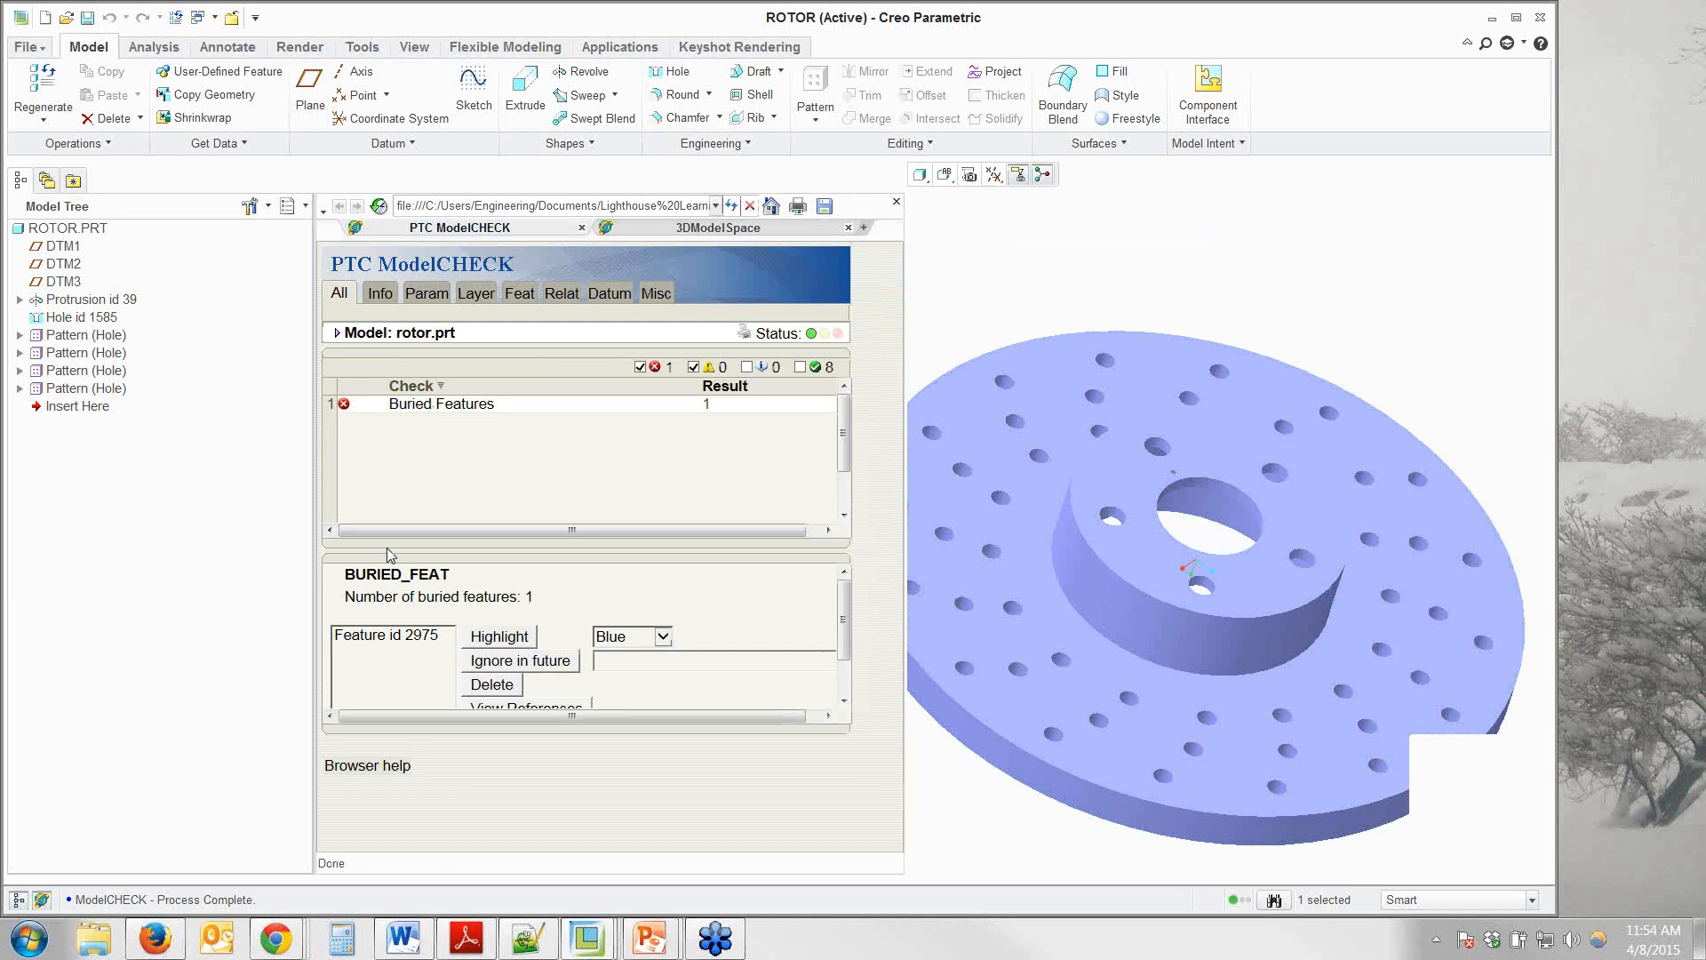
left_click(437, 638)
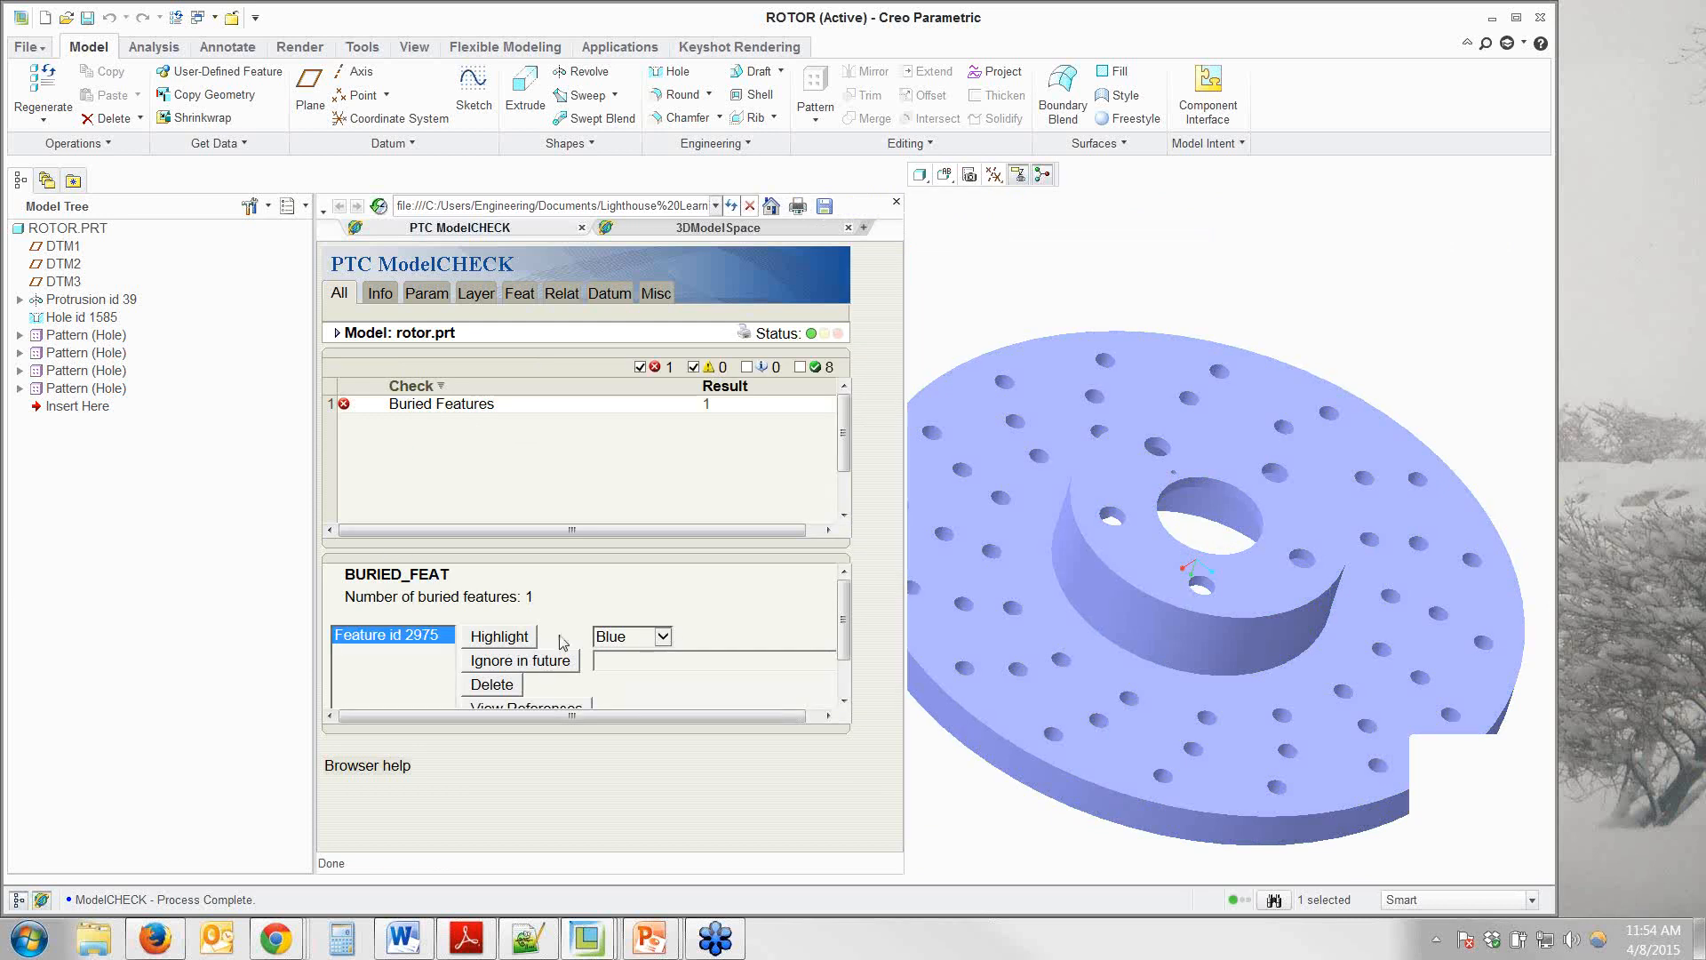
left_click(519, 637)
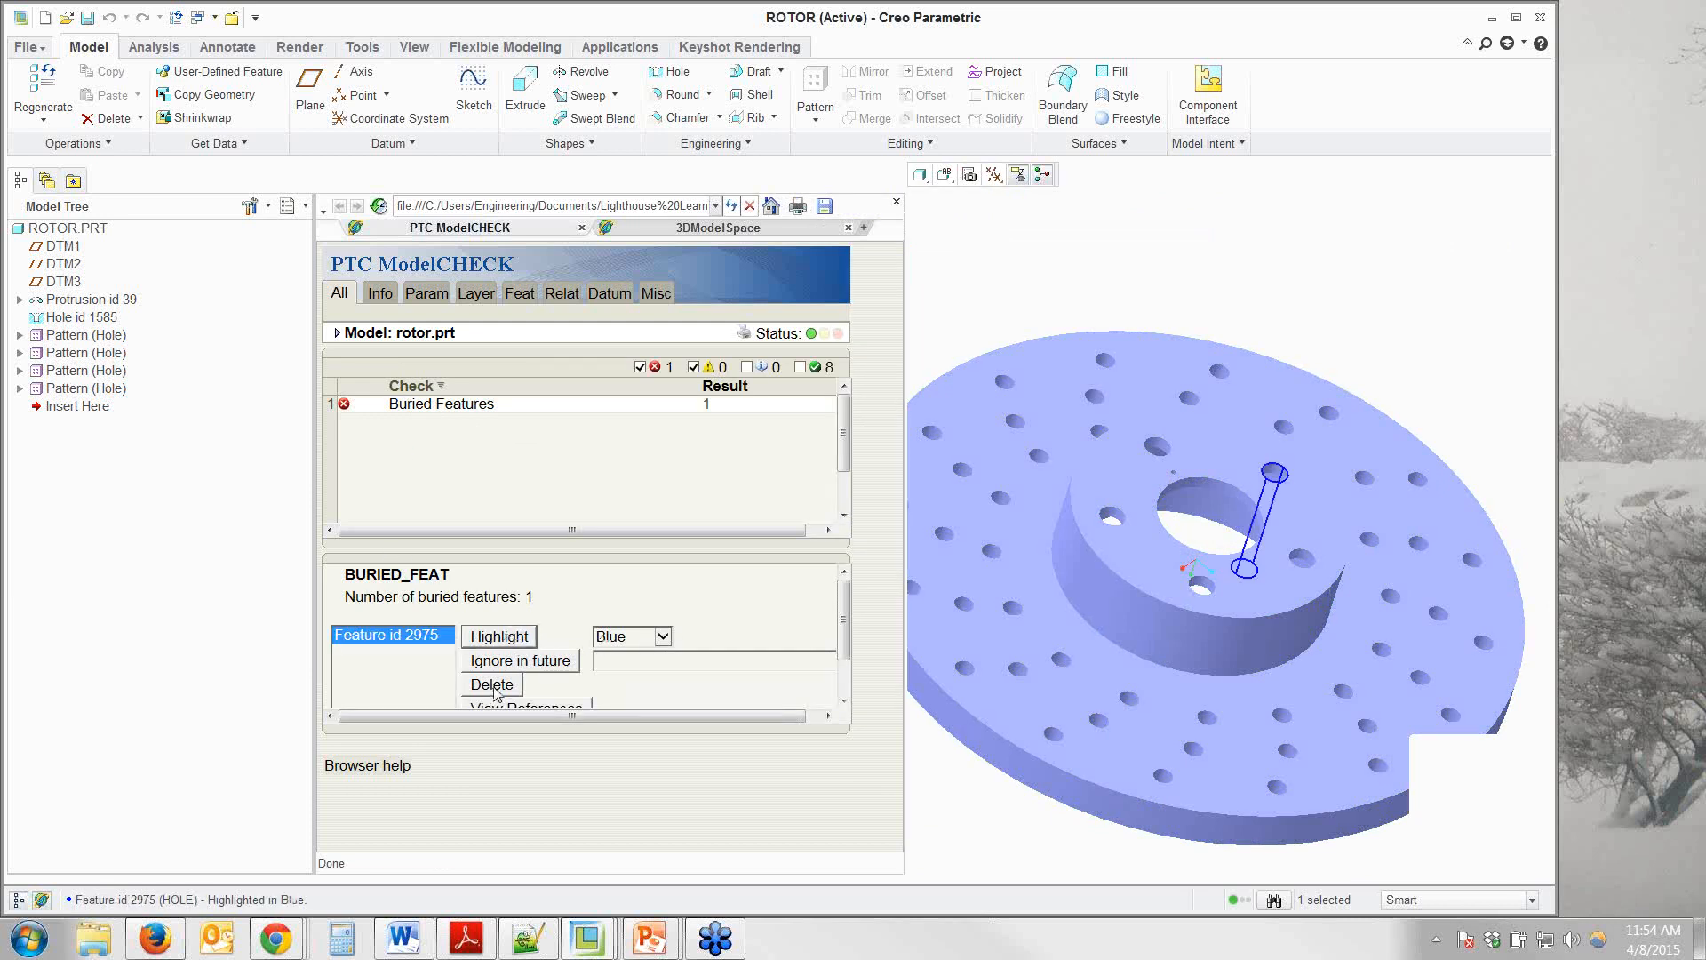
mouse_move(1347, 284)
middle_mouse_down()
mouse_move(1320, 296)
mouse_move(1316, 342)
mouse_move(1334, 281)
middle_mouse_up()
Set the angular spacing of the hub bolt-hole pattern to 60 degrees and hide the report to inspect the rotor.
left_click(86, 335)
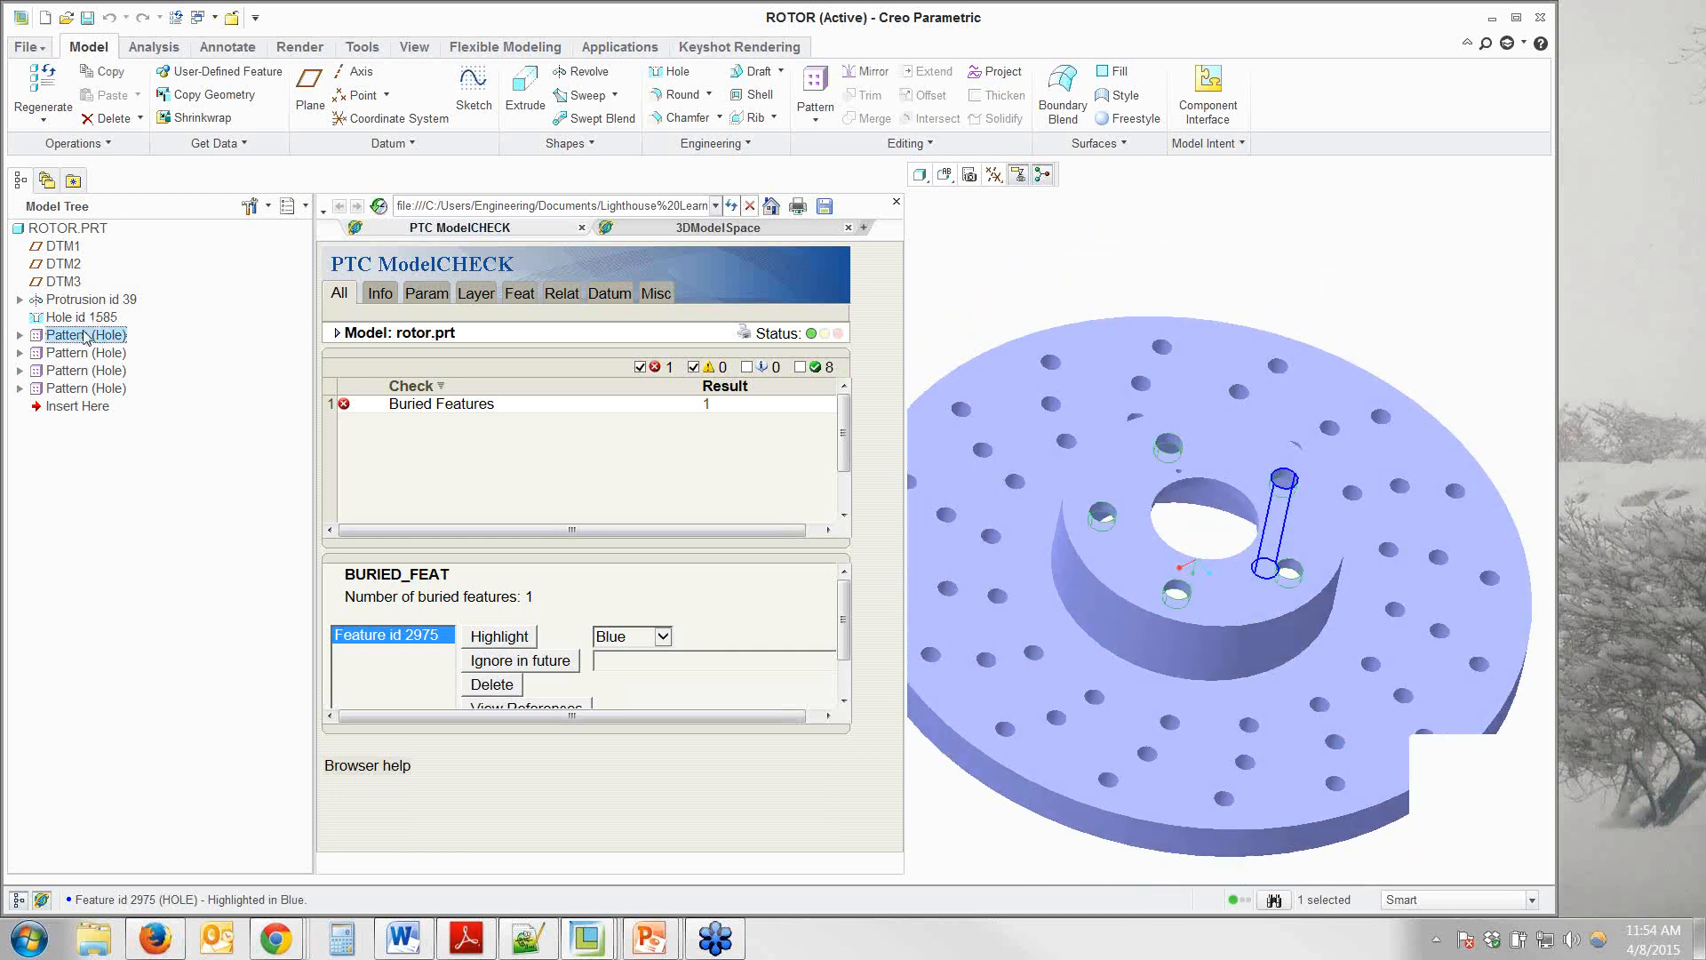
right_click(85, 335)
left_click(116, 460)
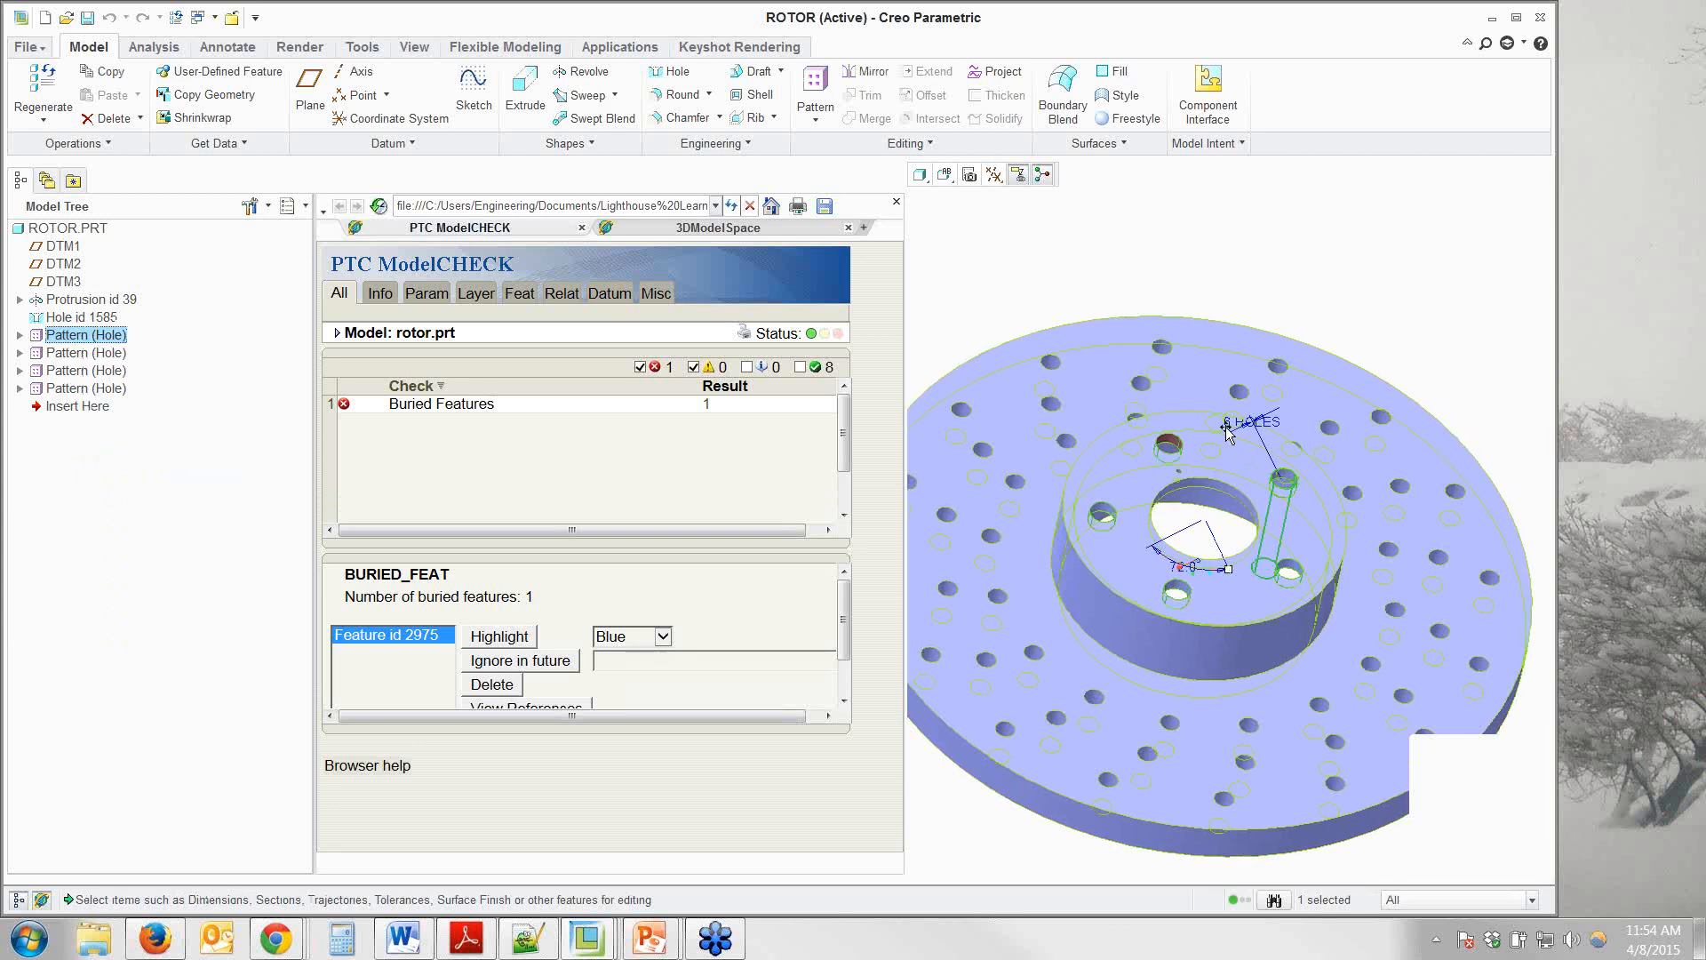
double_click(1183, 567)
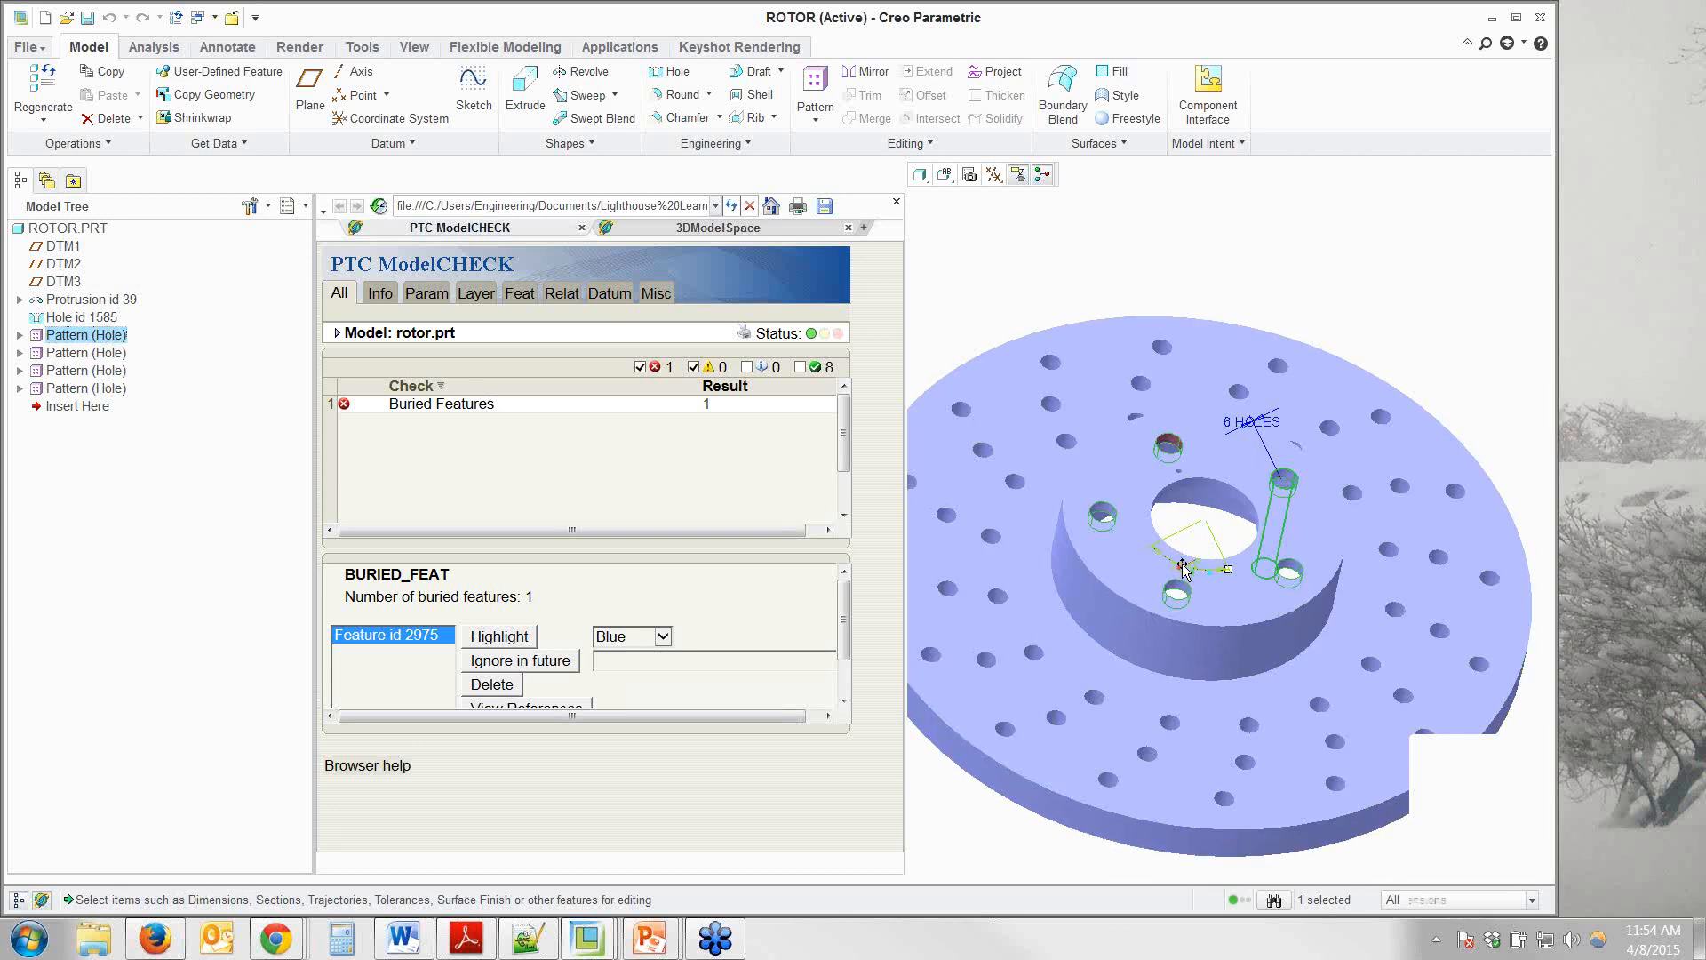
key("Return")
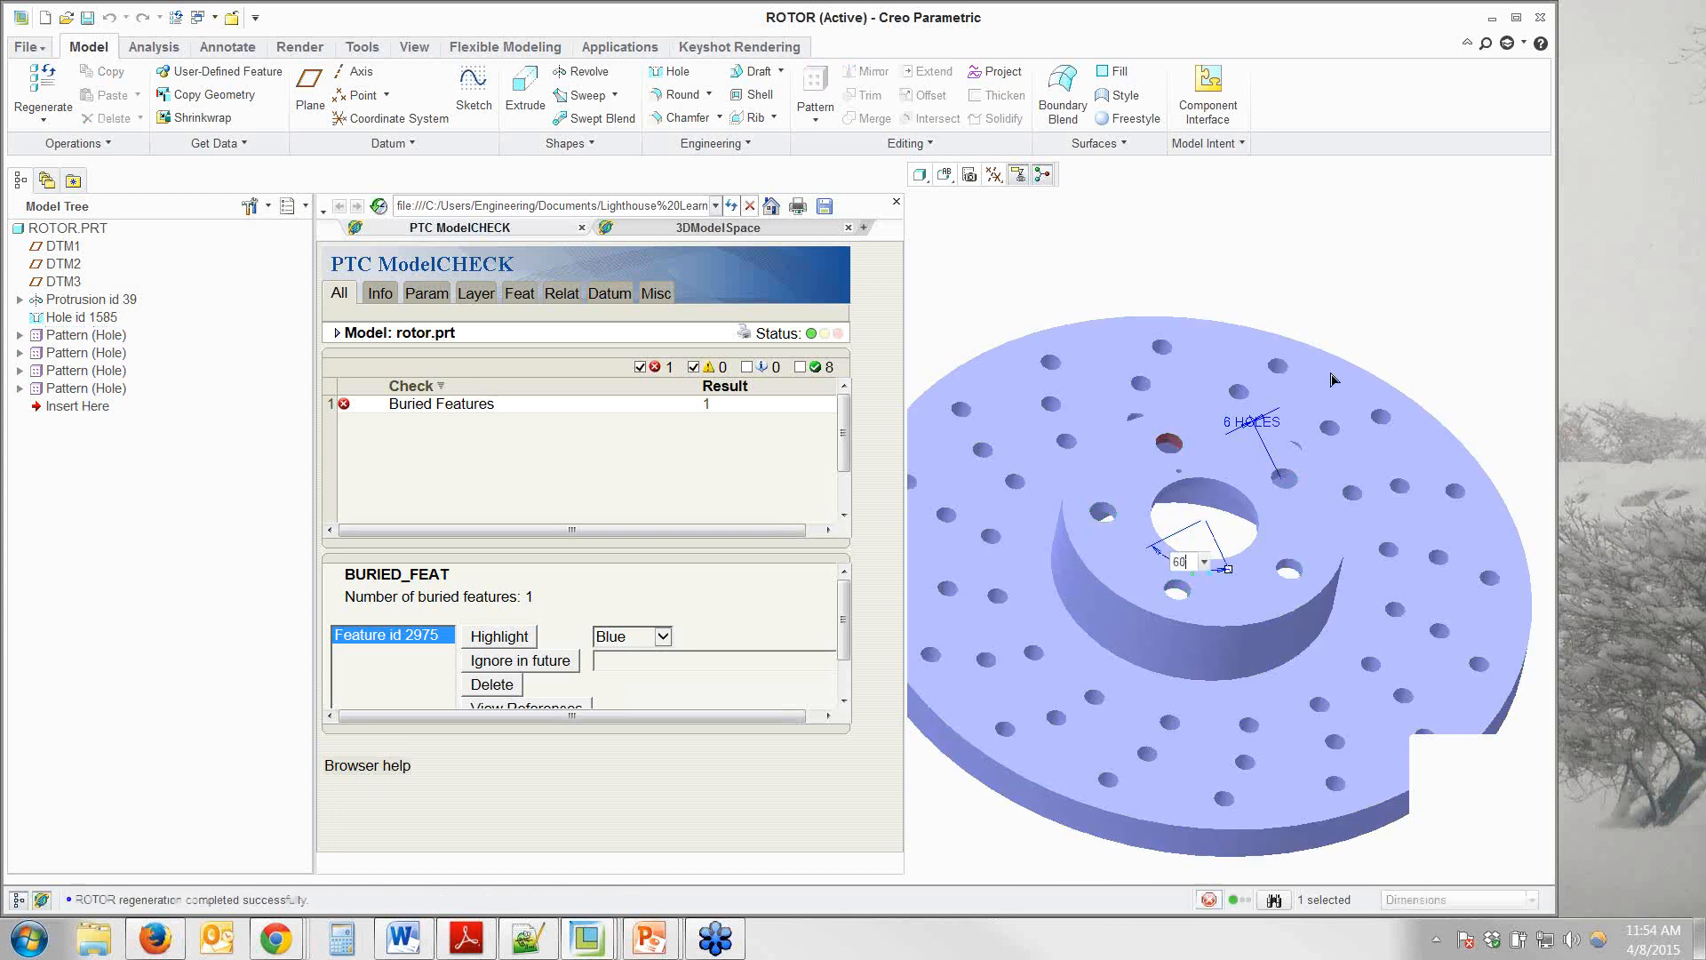
left_click(41, 900)
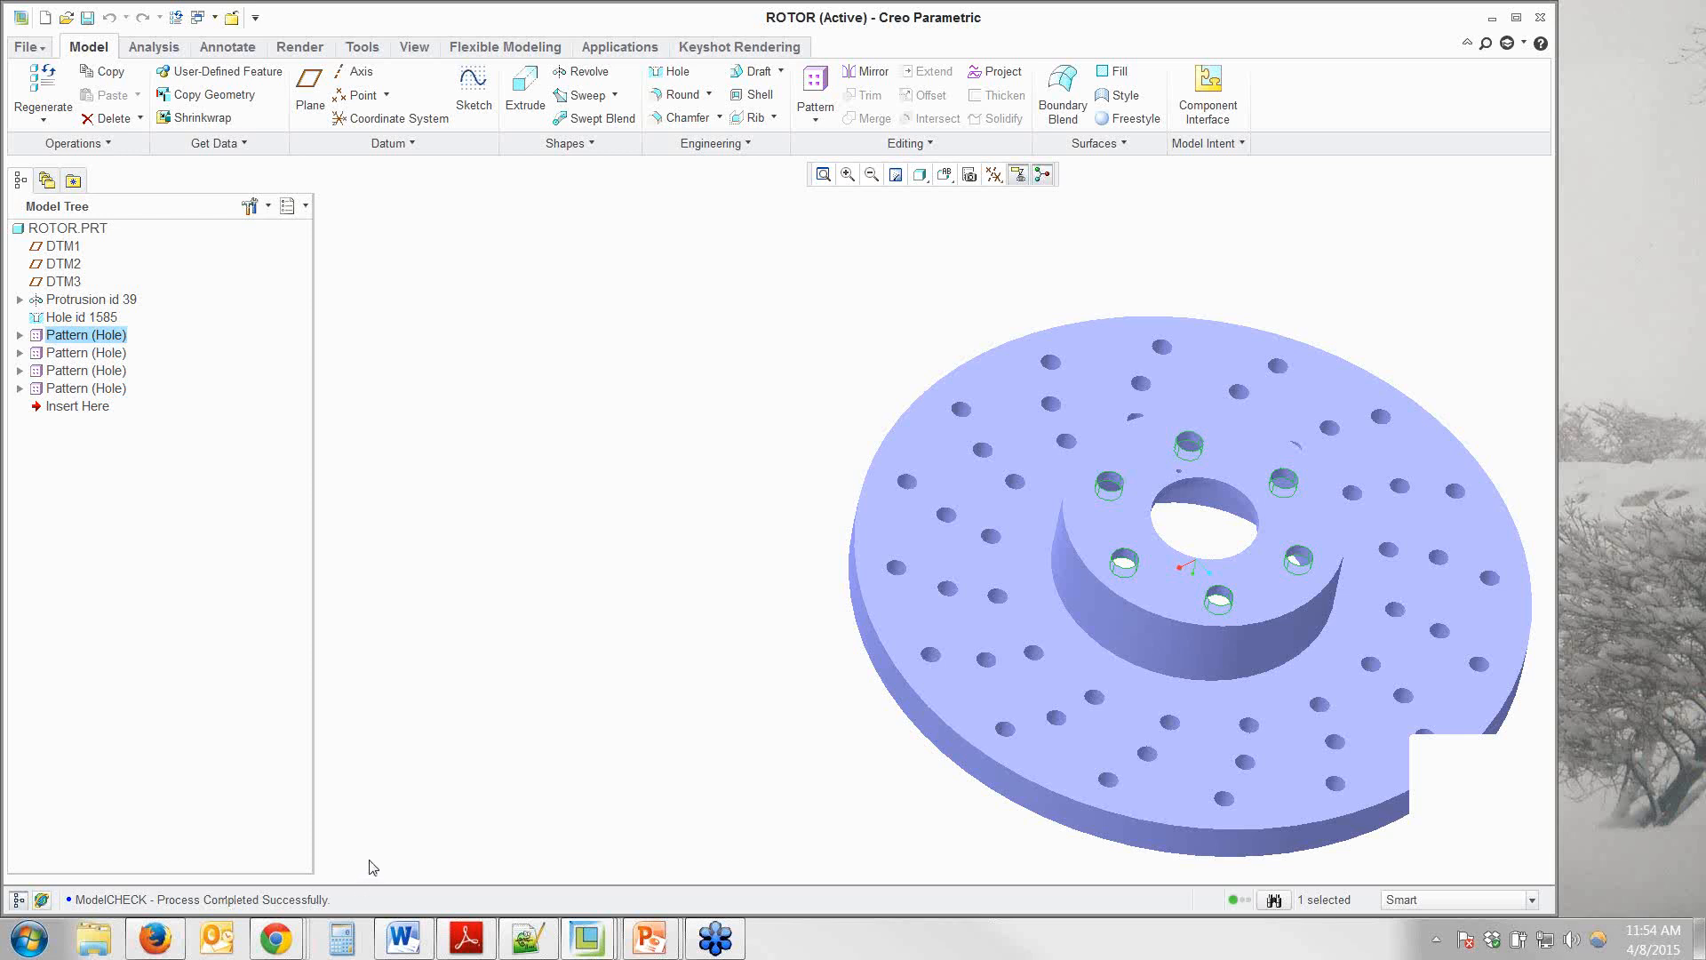
left_click(667, 638)
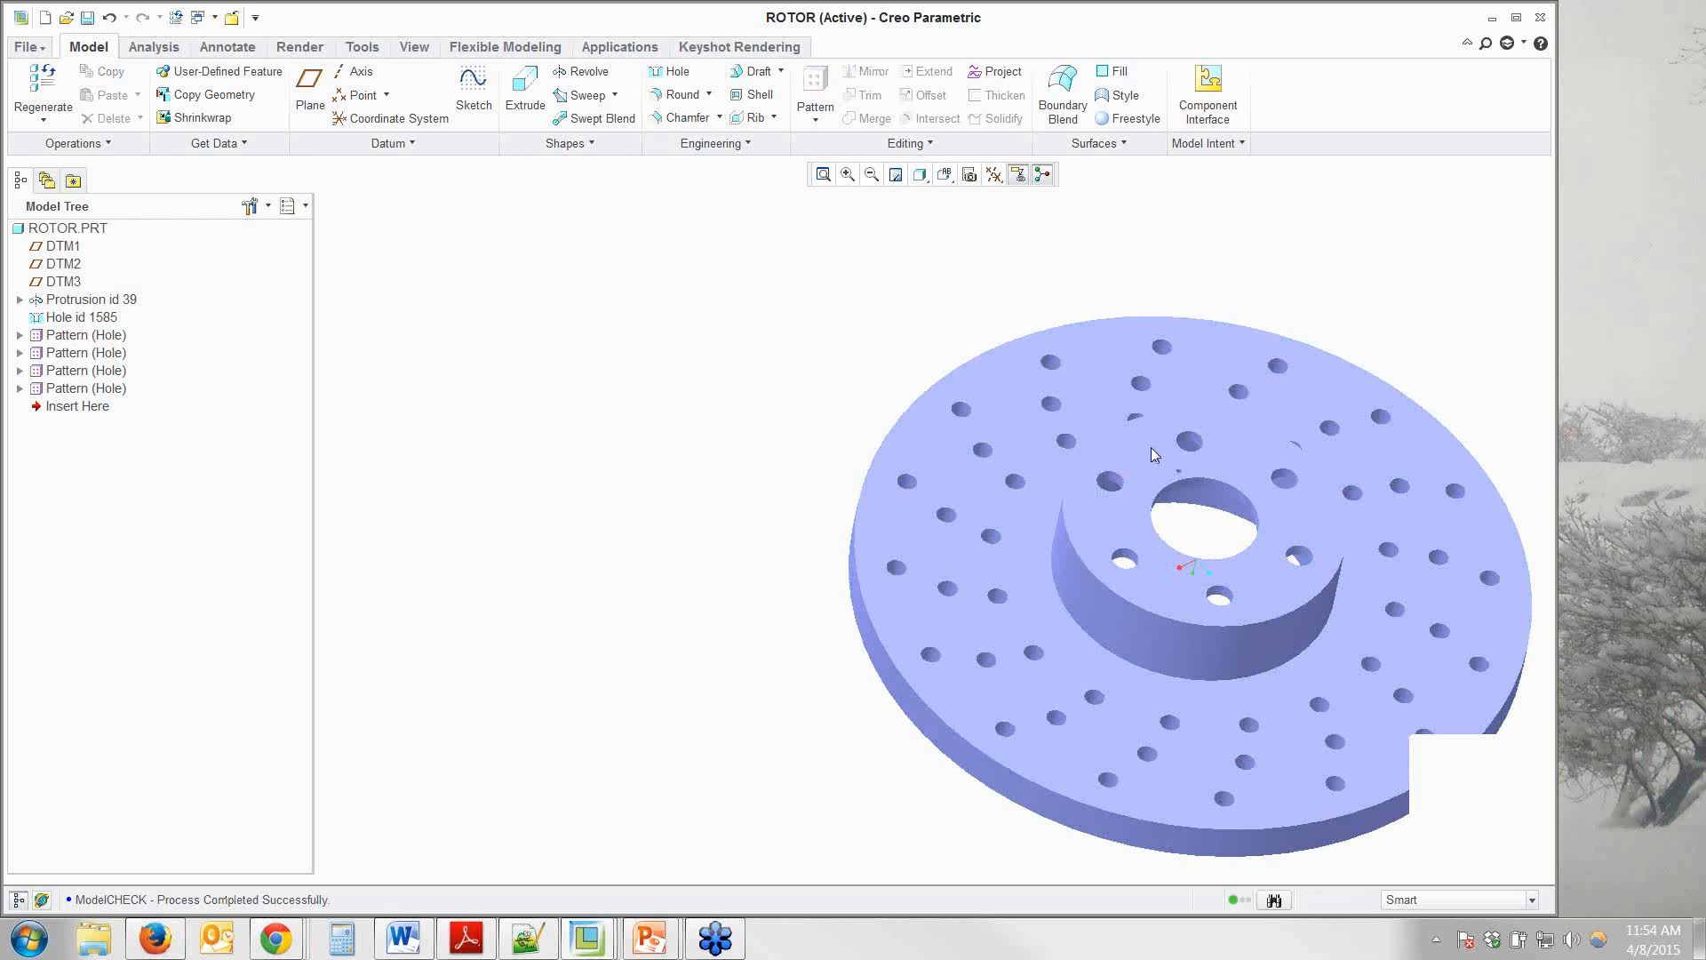
scroll(436, 499, "down", 3)
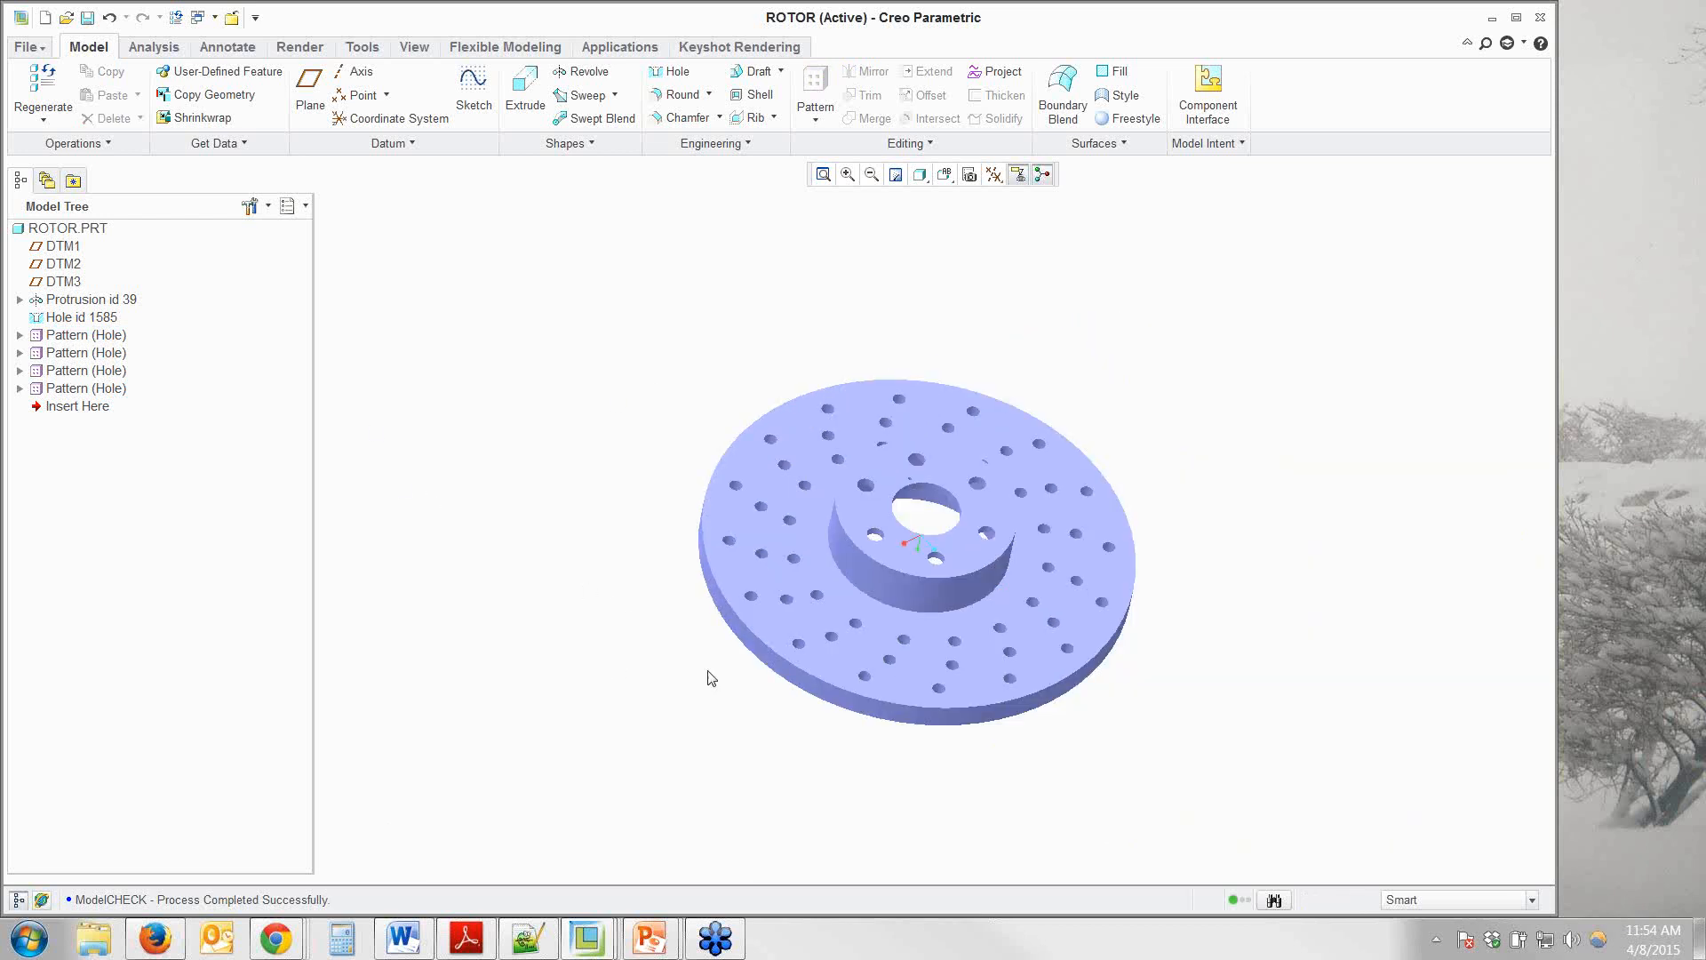
scroll(711, 678, "up", 3)
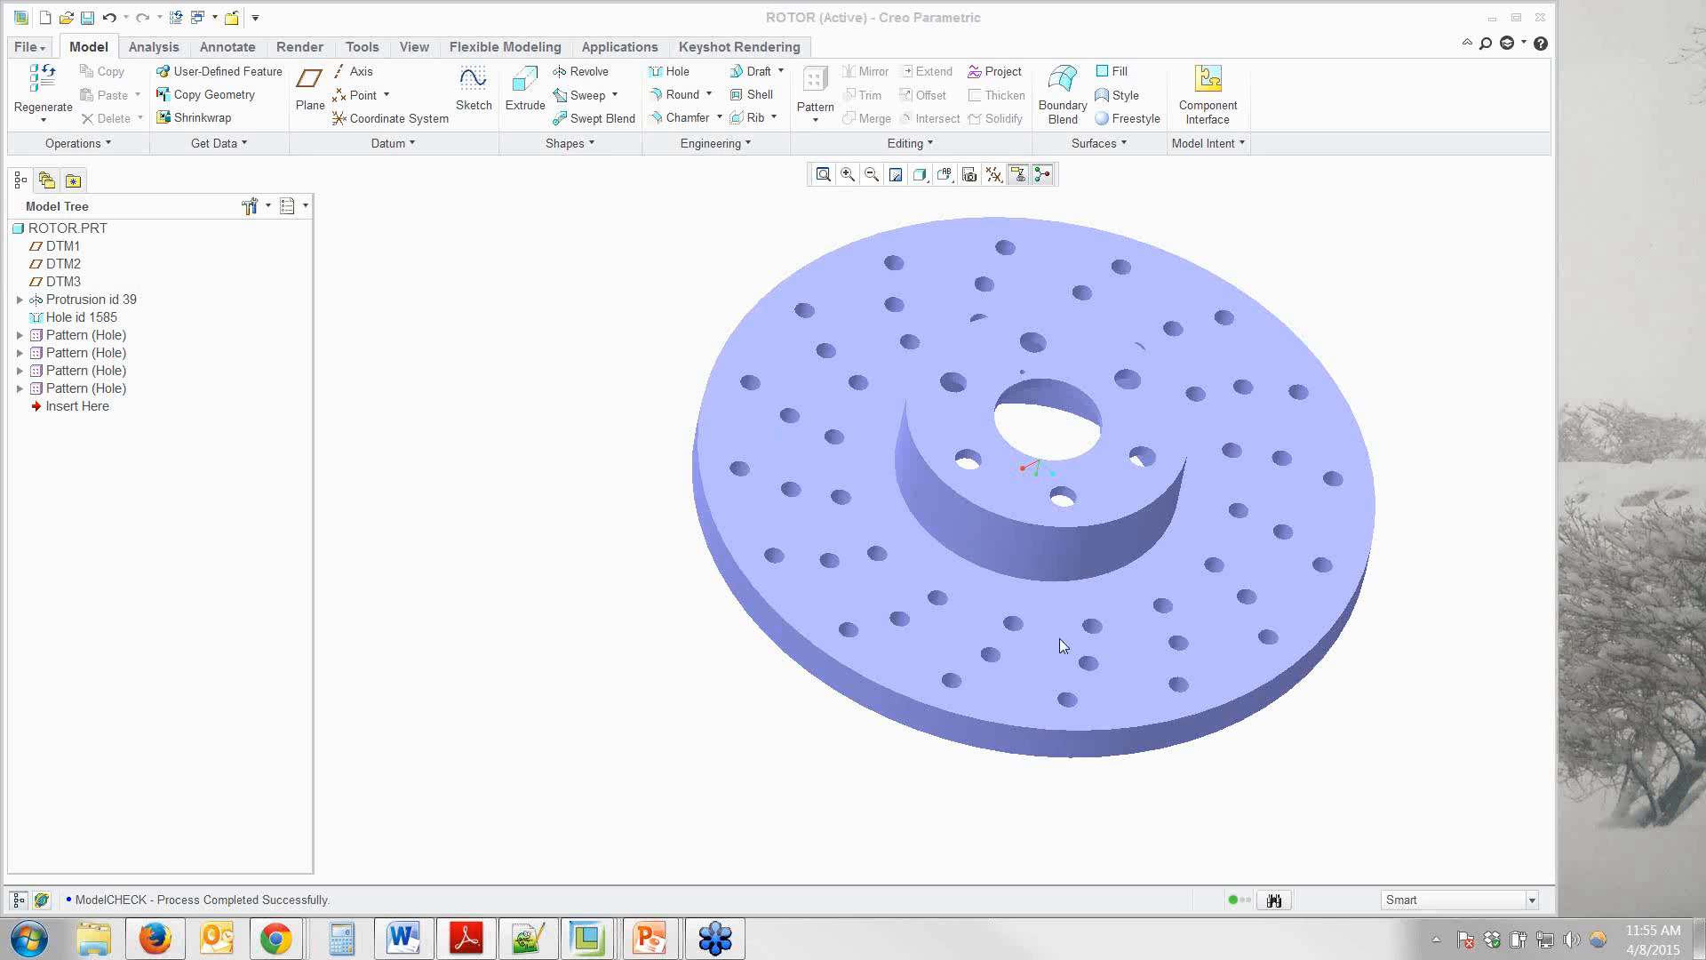
Close the rotor part window and bring up the WHEEL.ASM assembly.
left_click(284, 440)
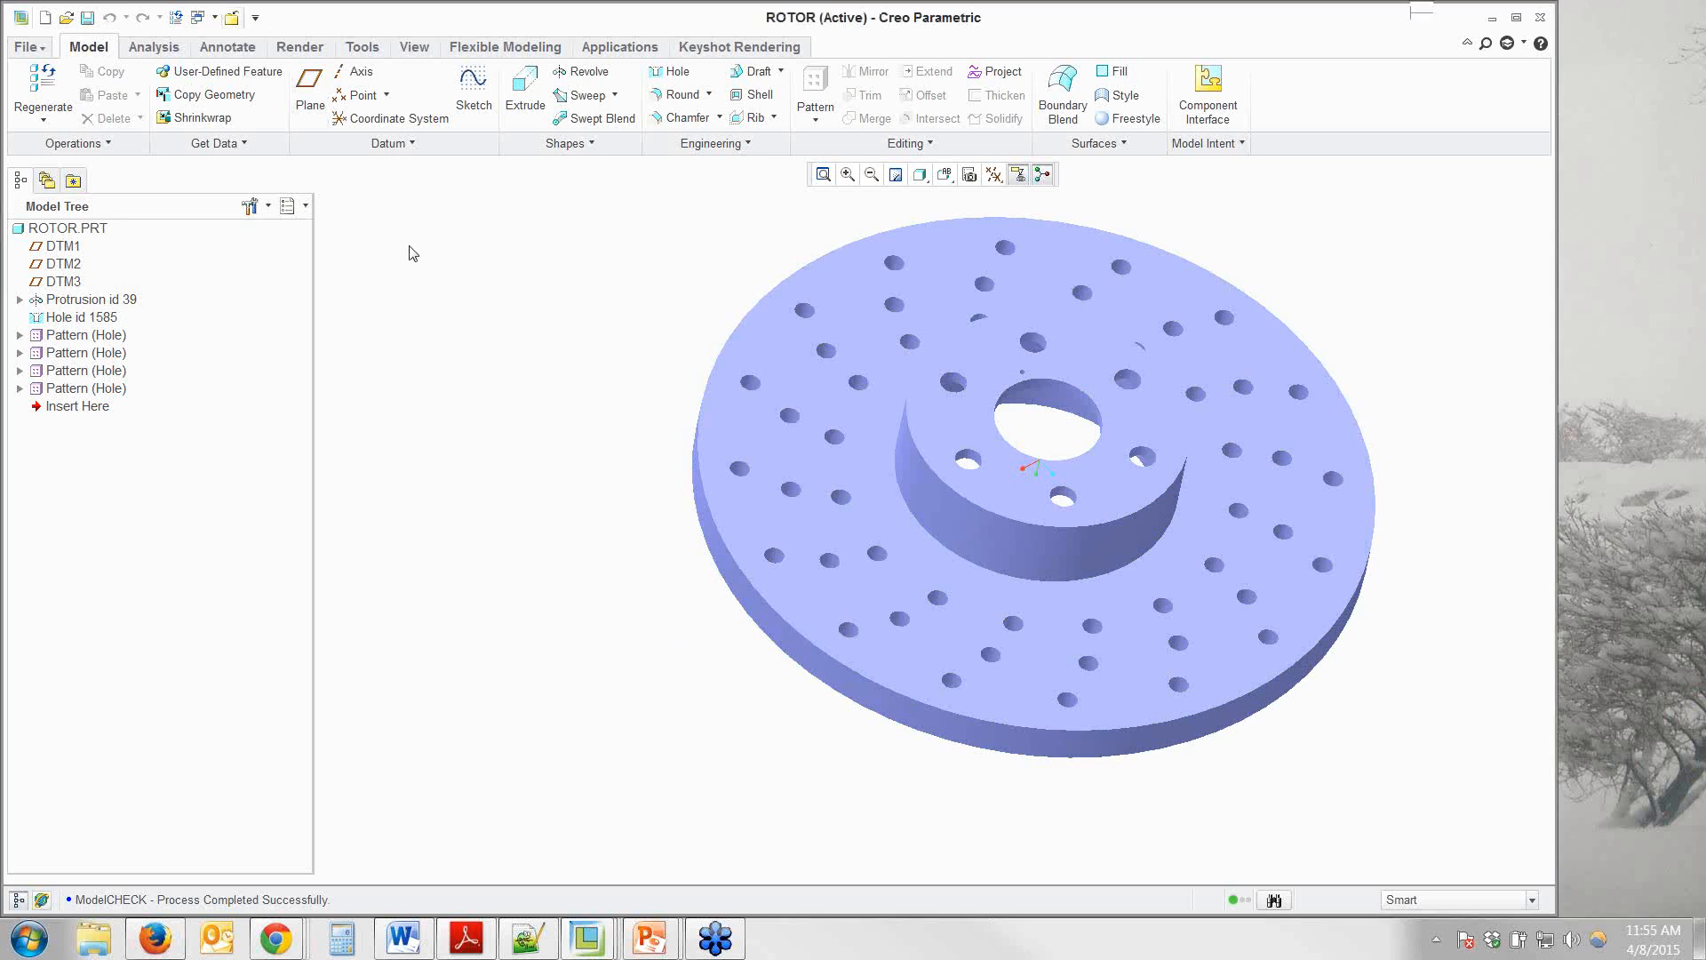
key("ctrl+w")
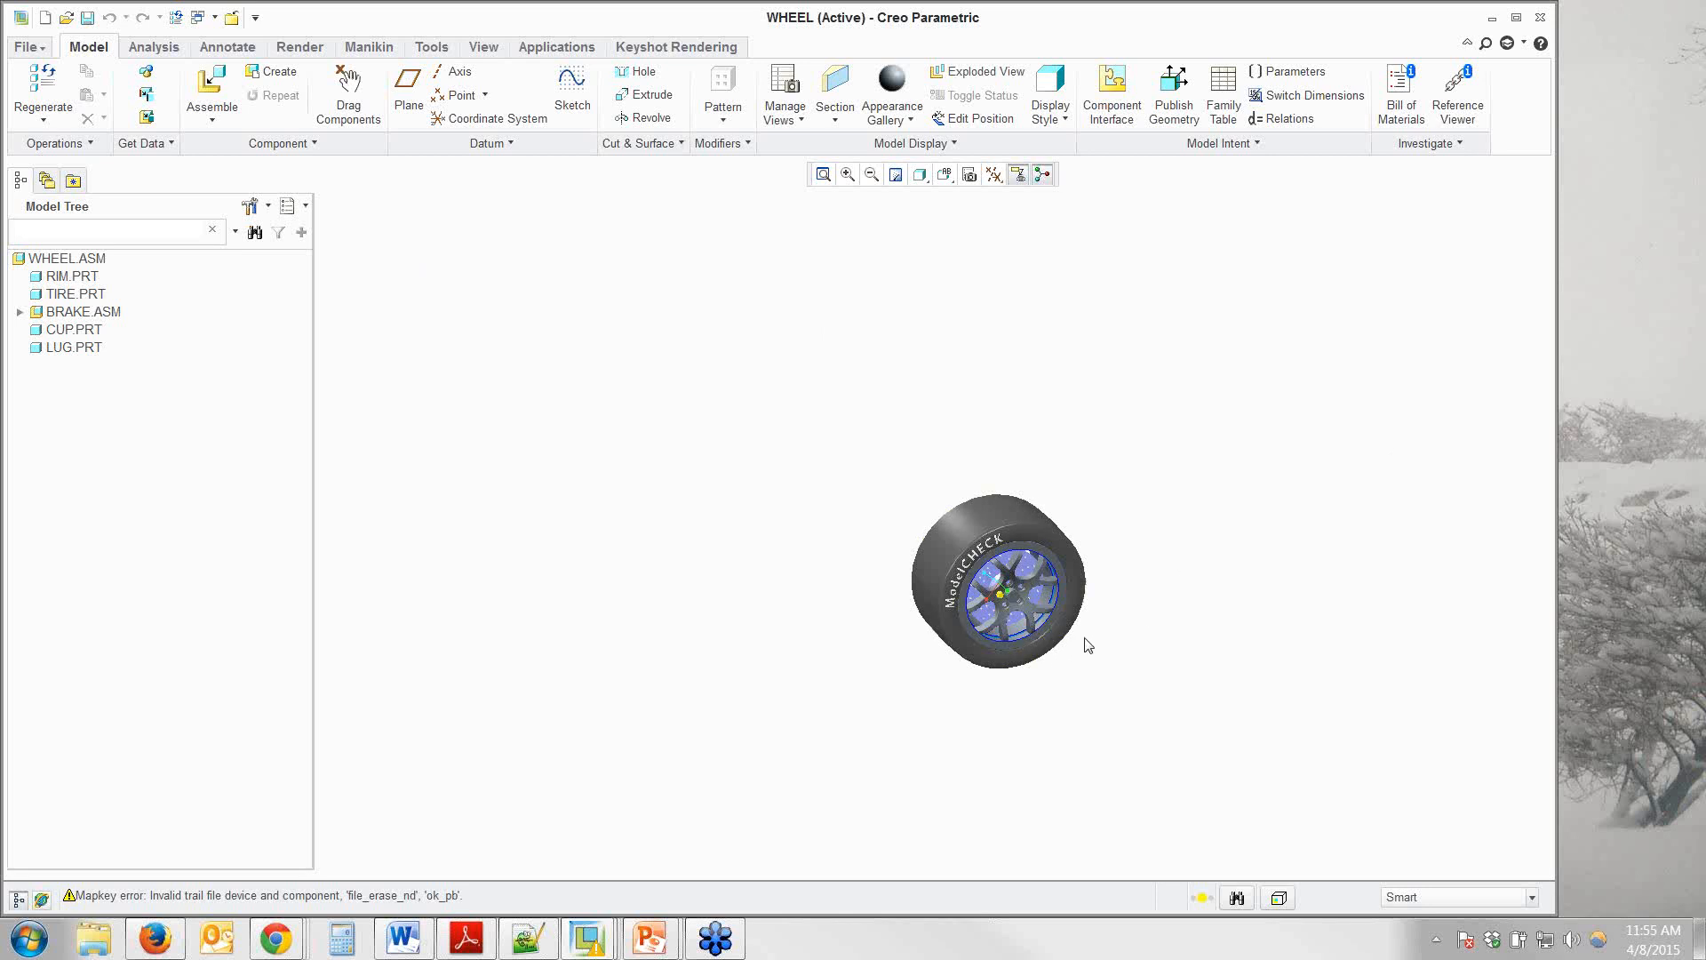
scroll(1086, 639, "down", 4)
middle_click_drag(1398, 459, 1398, 460)
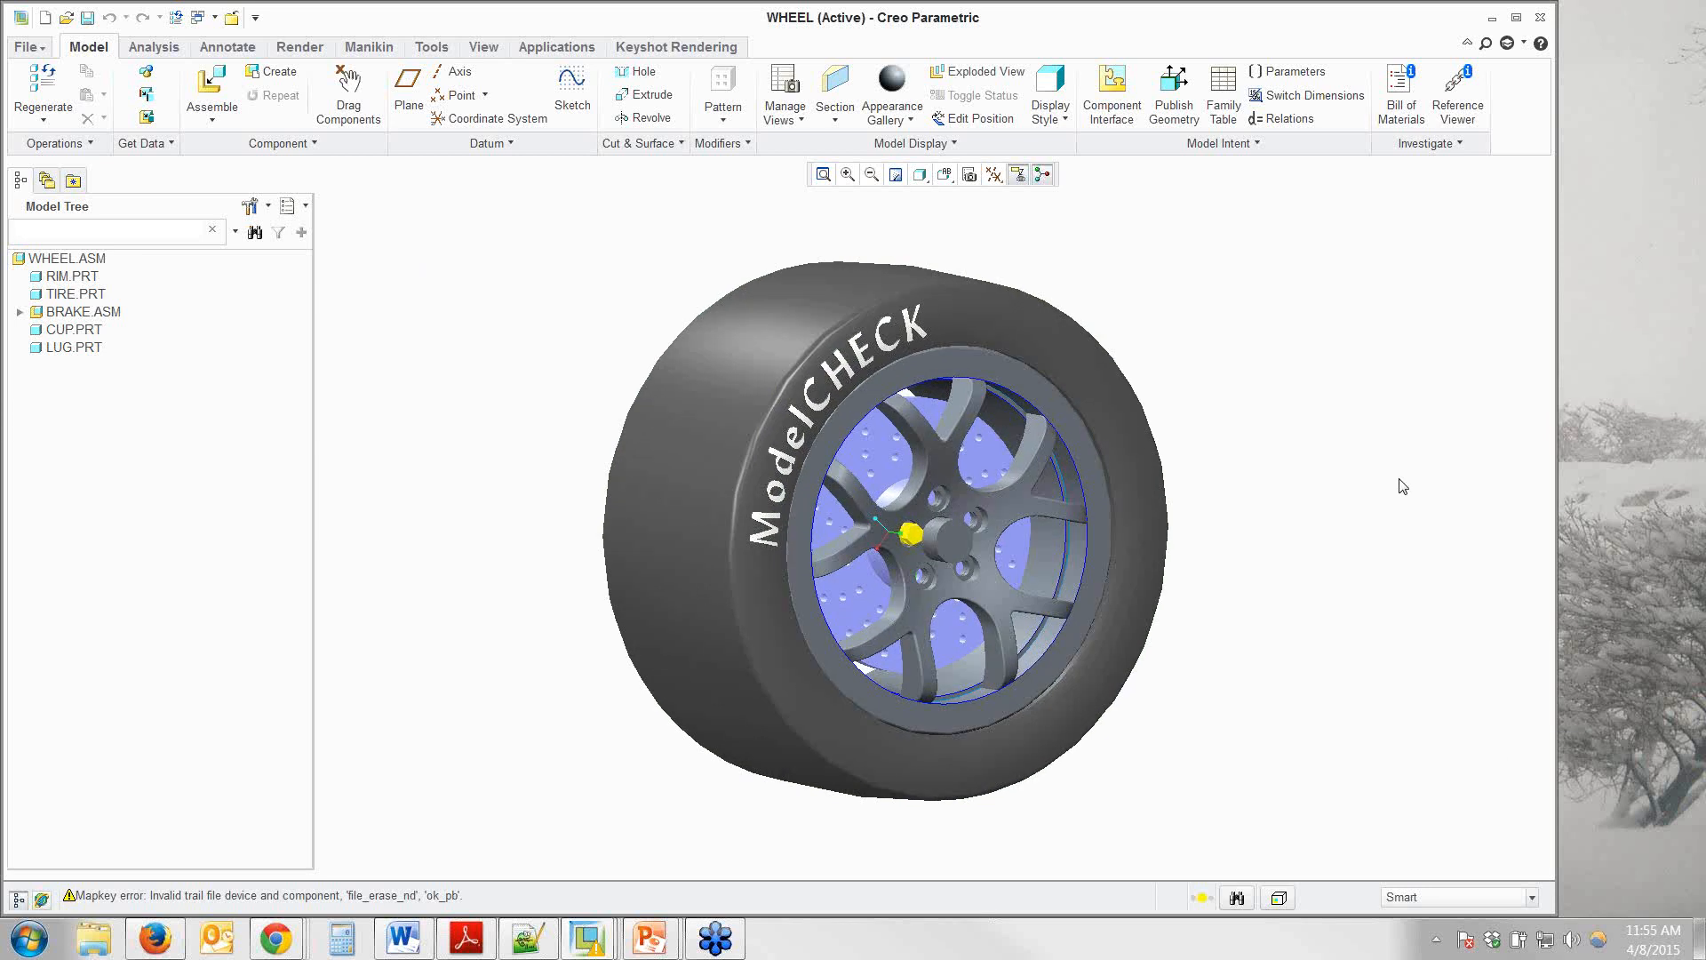
Run ModelCHECK on all levels of the wheel assembly and open the LUG.PRT report from the assembly component models list.
key("m")
key("c")
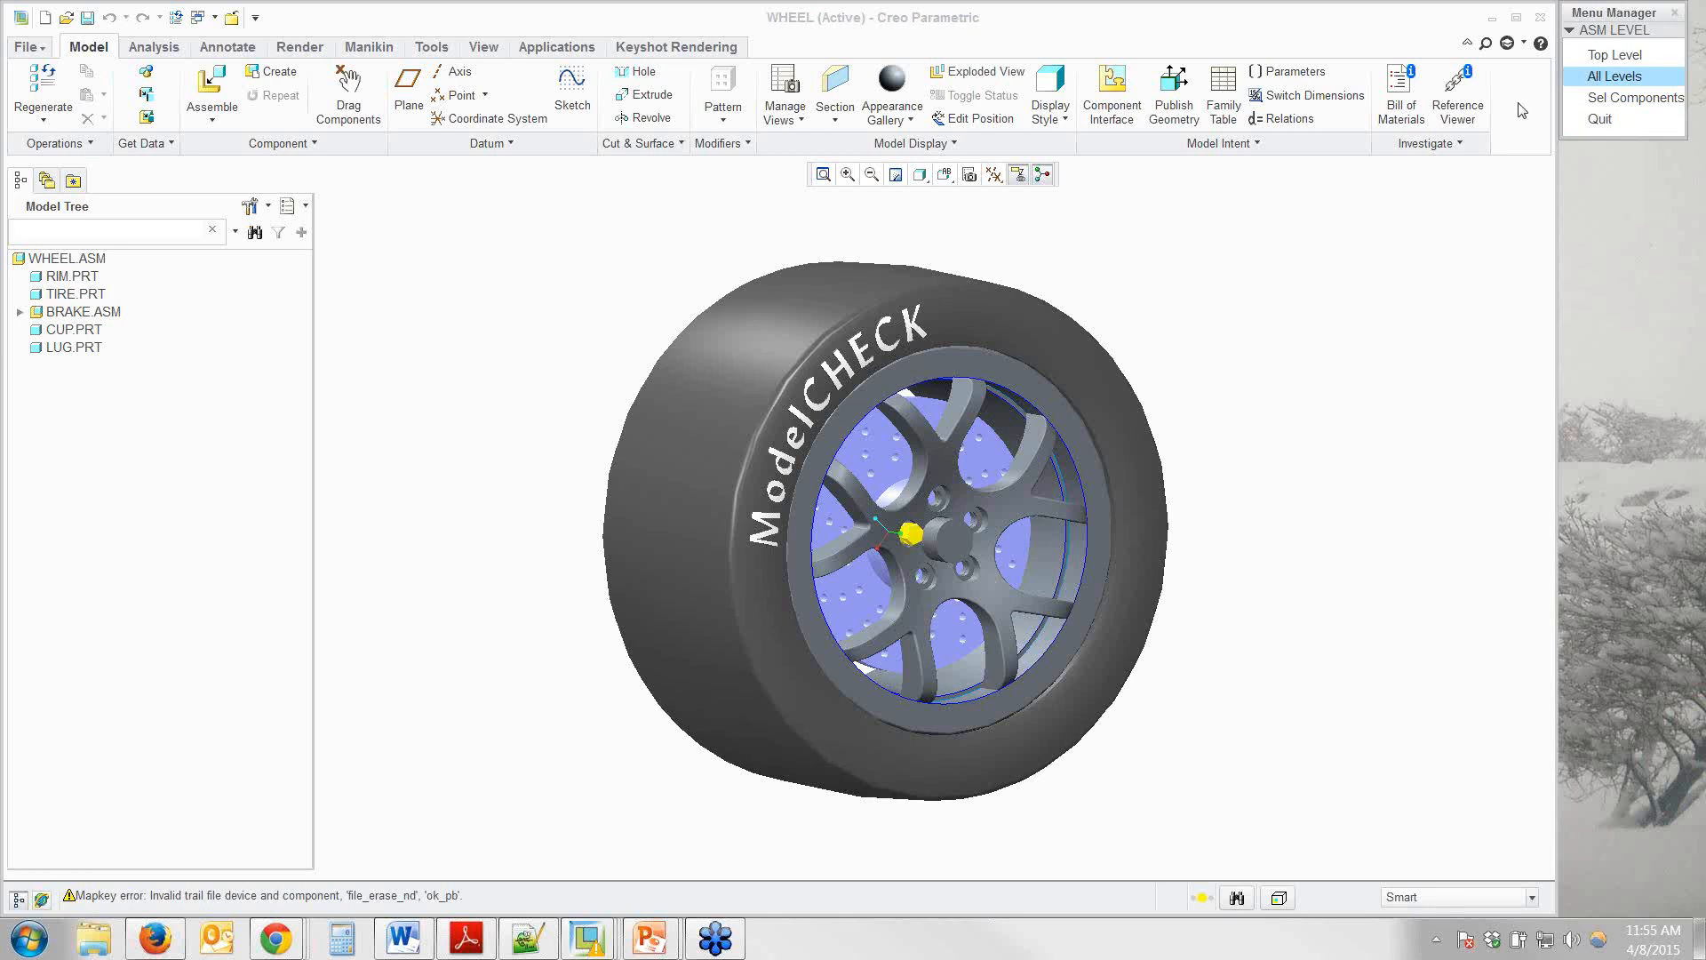
left_click(1616, 78)
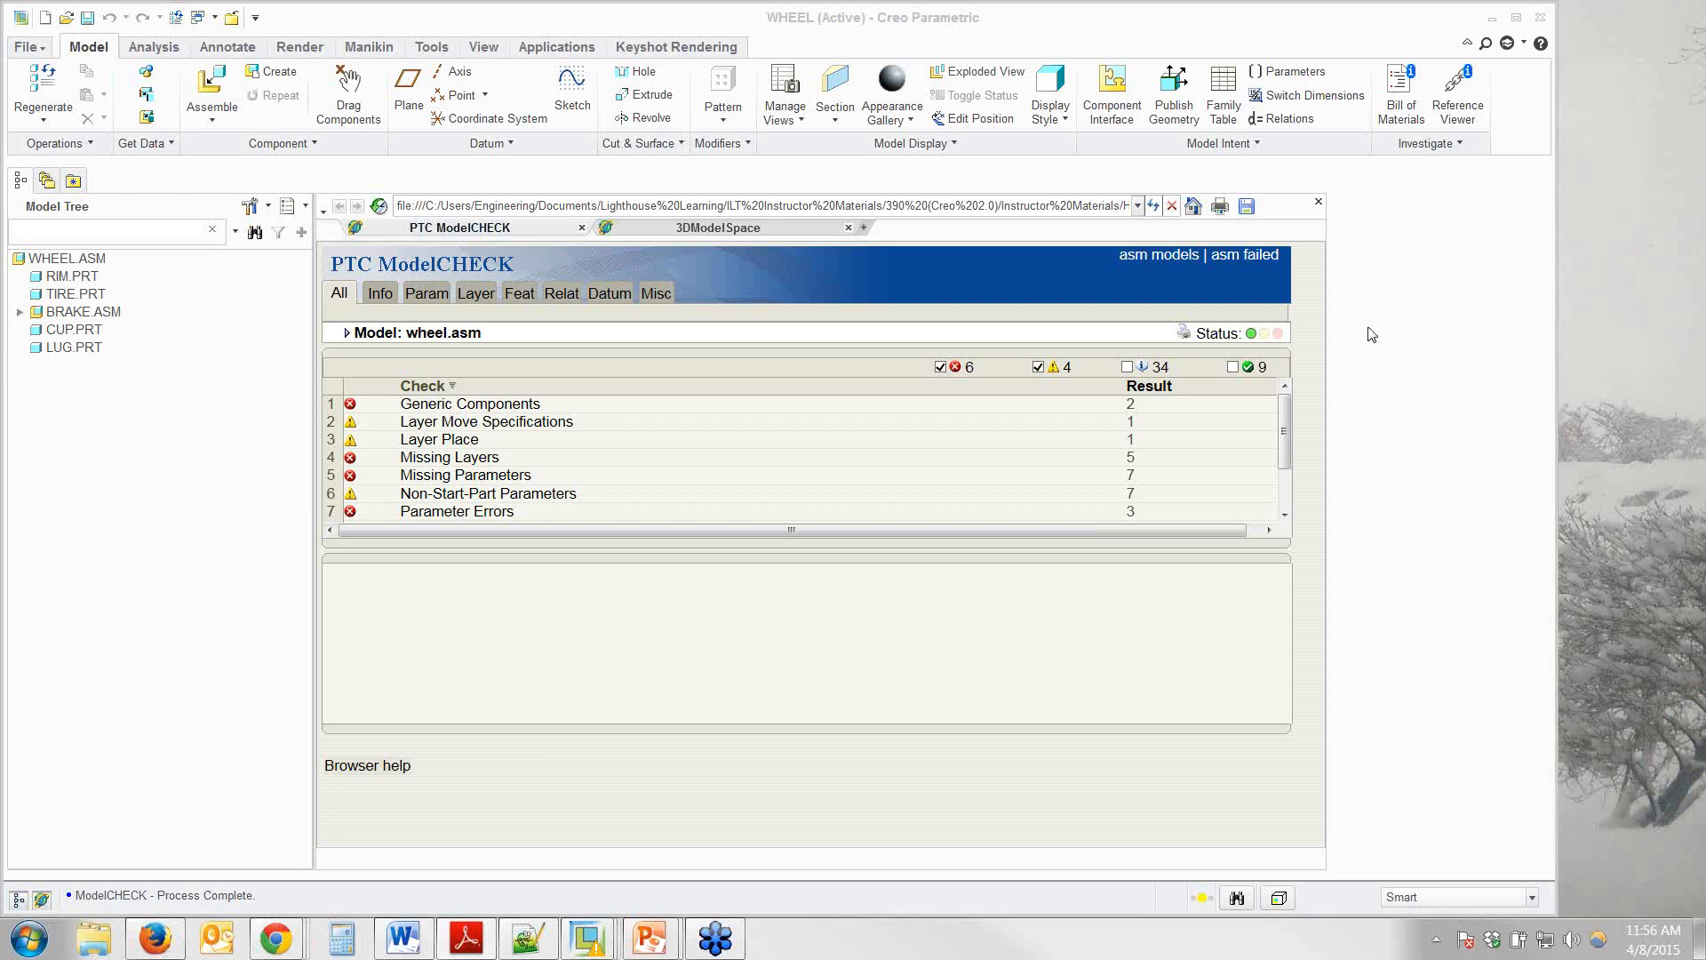
left_click(1174, 266)
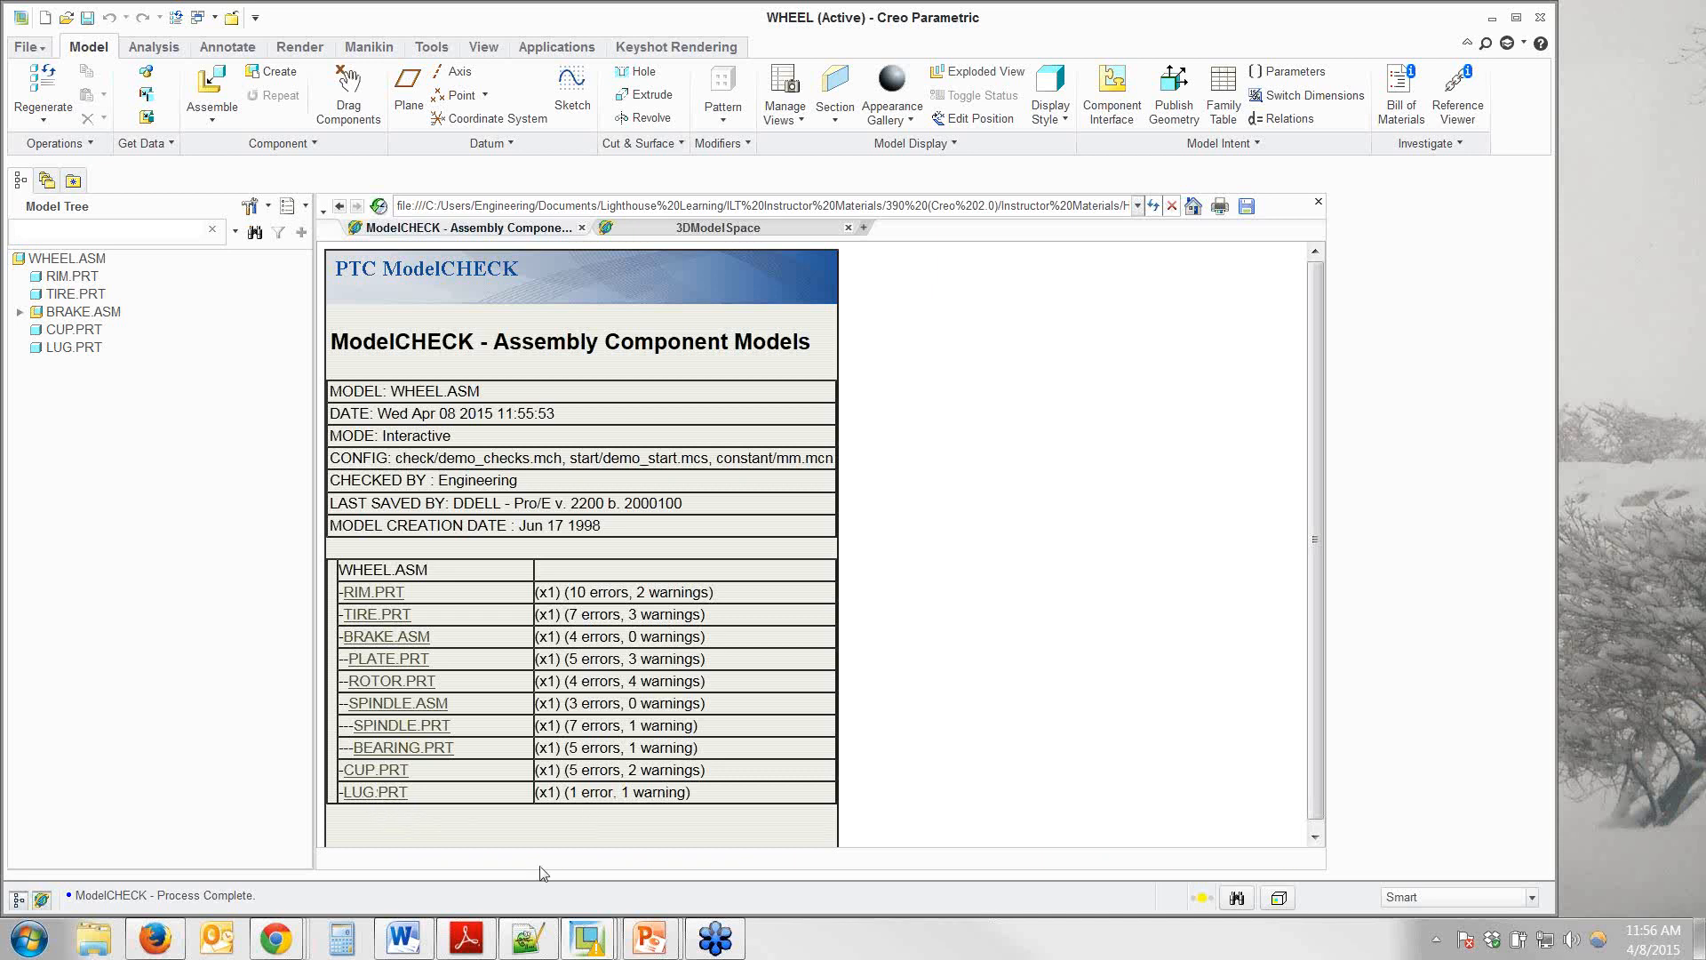
left_click(380, 794)
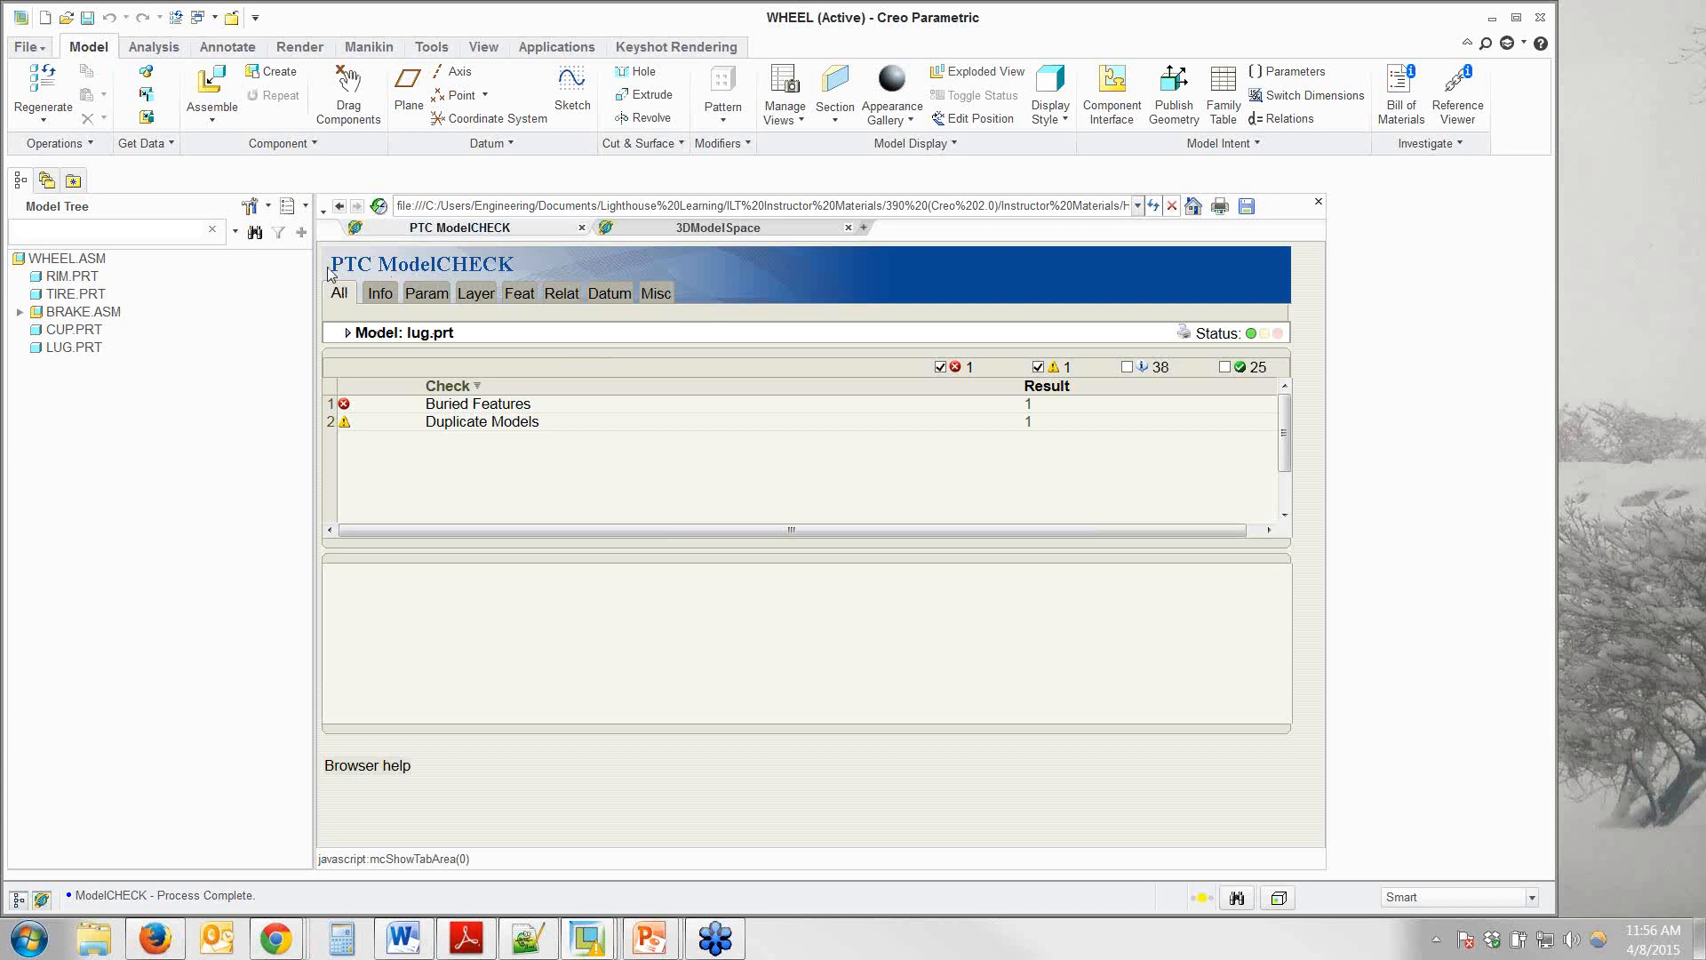
Return to the wheel.asm ModelCHECK report and open the list of failed checks for the whole assembly.
left_click(338, 208)
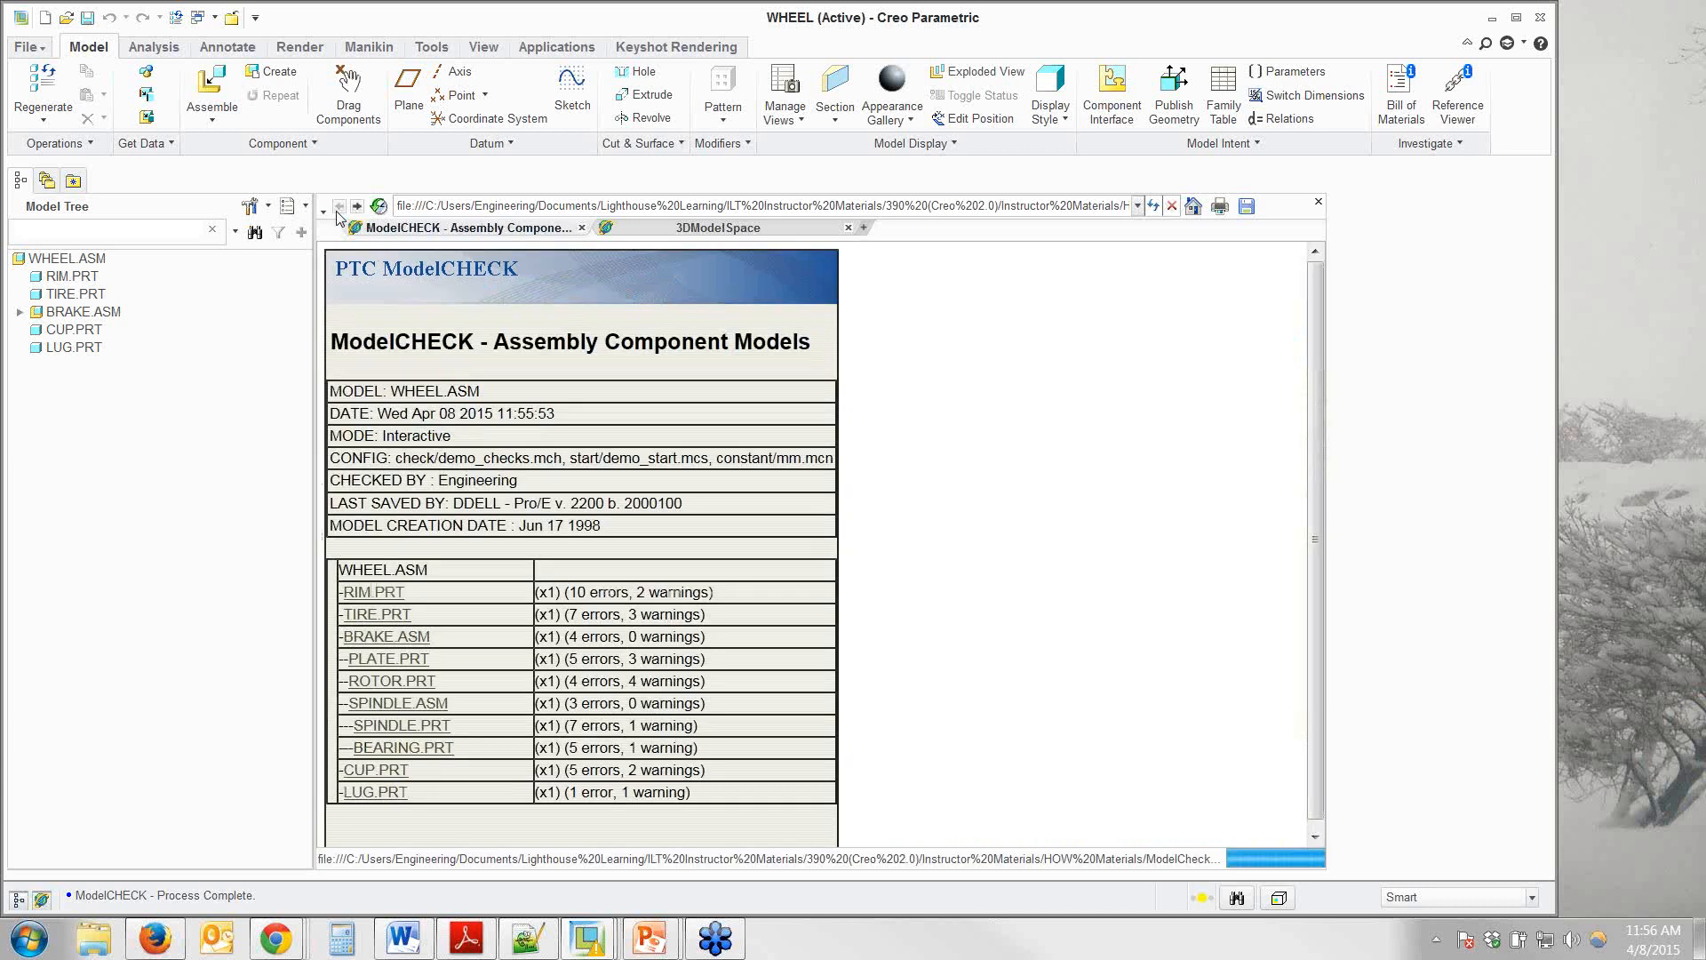
left_click(338, 208)
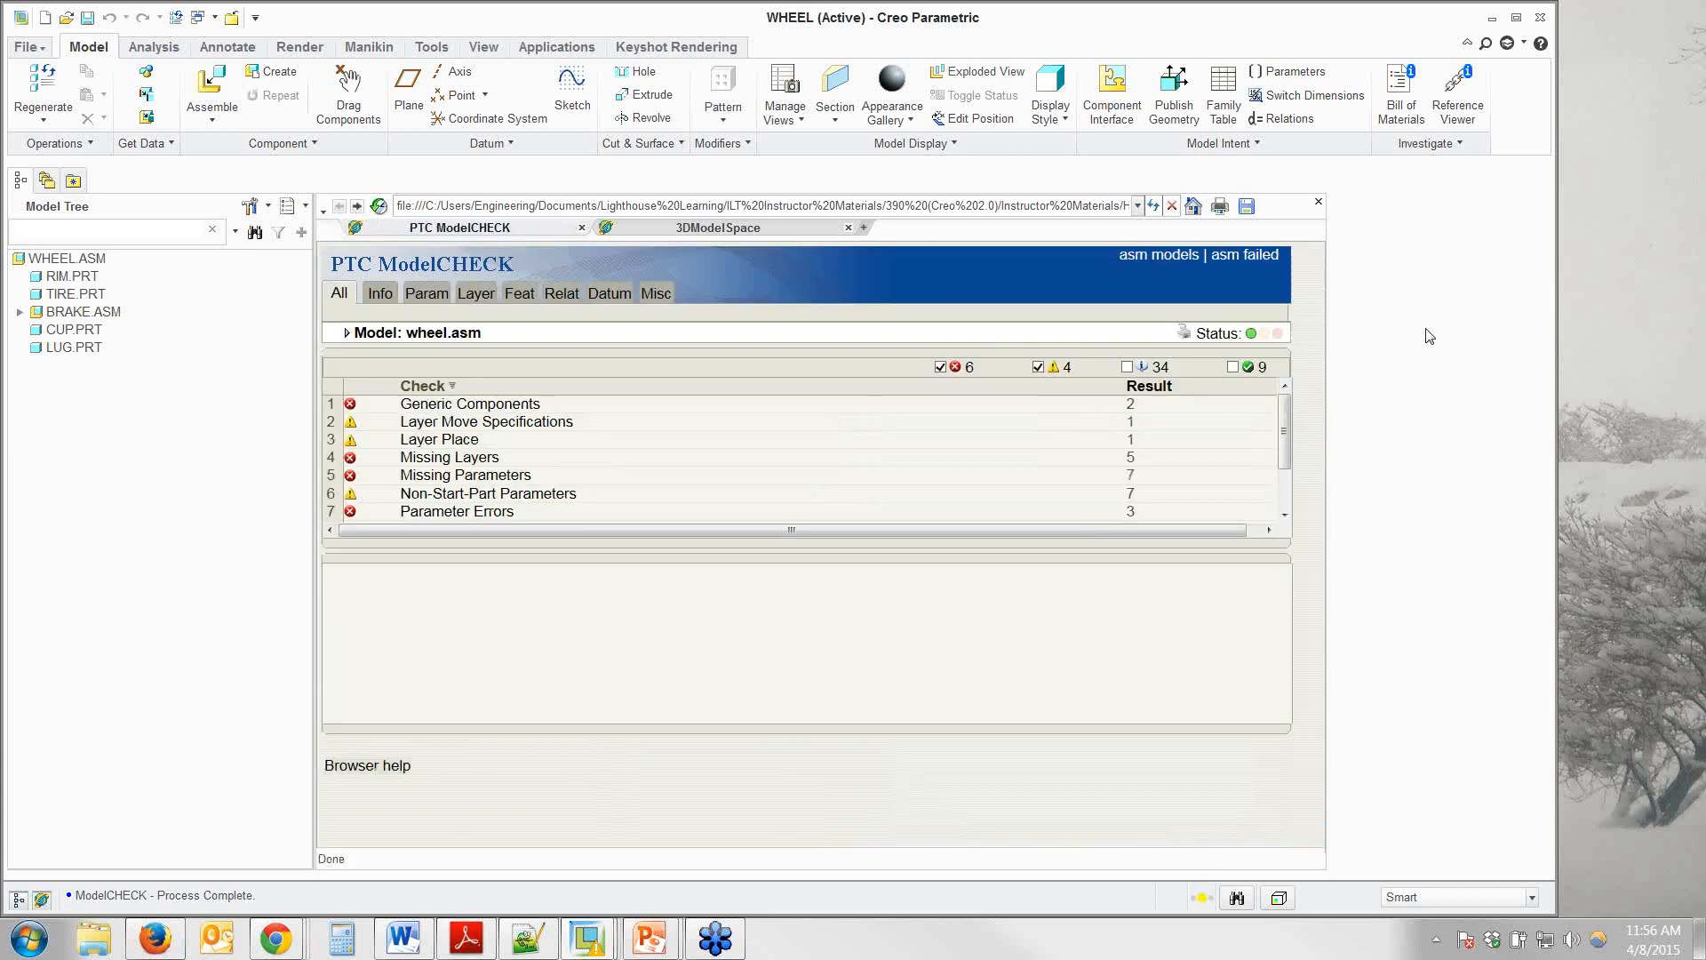
left_click(1267, 271)
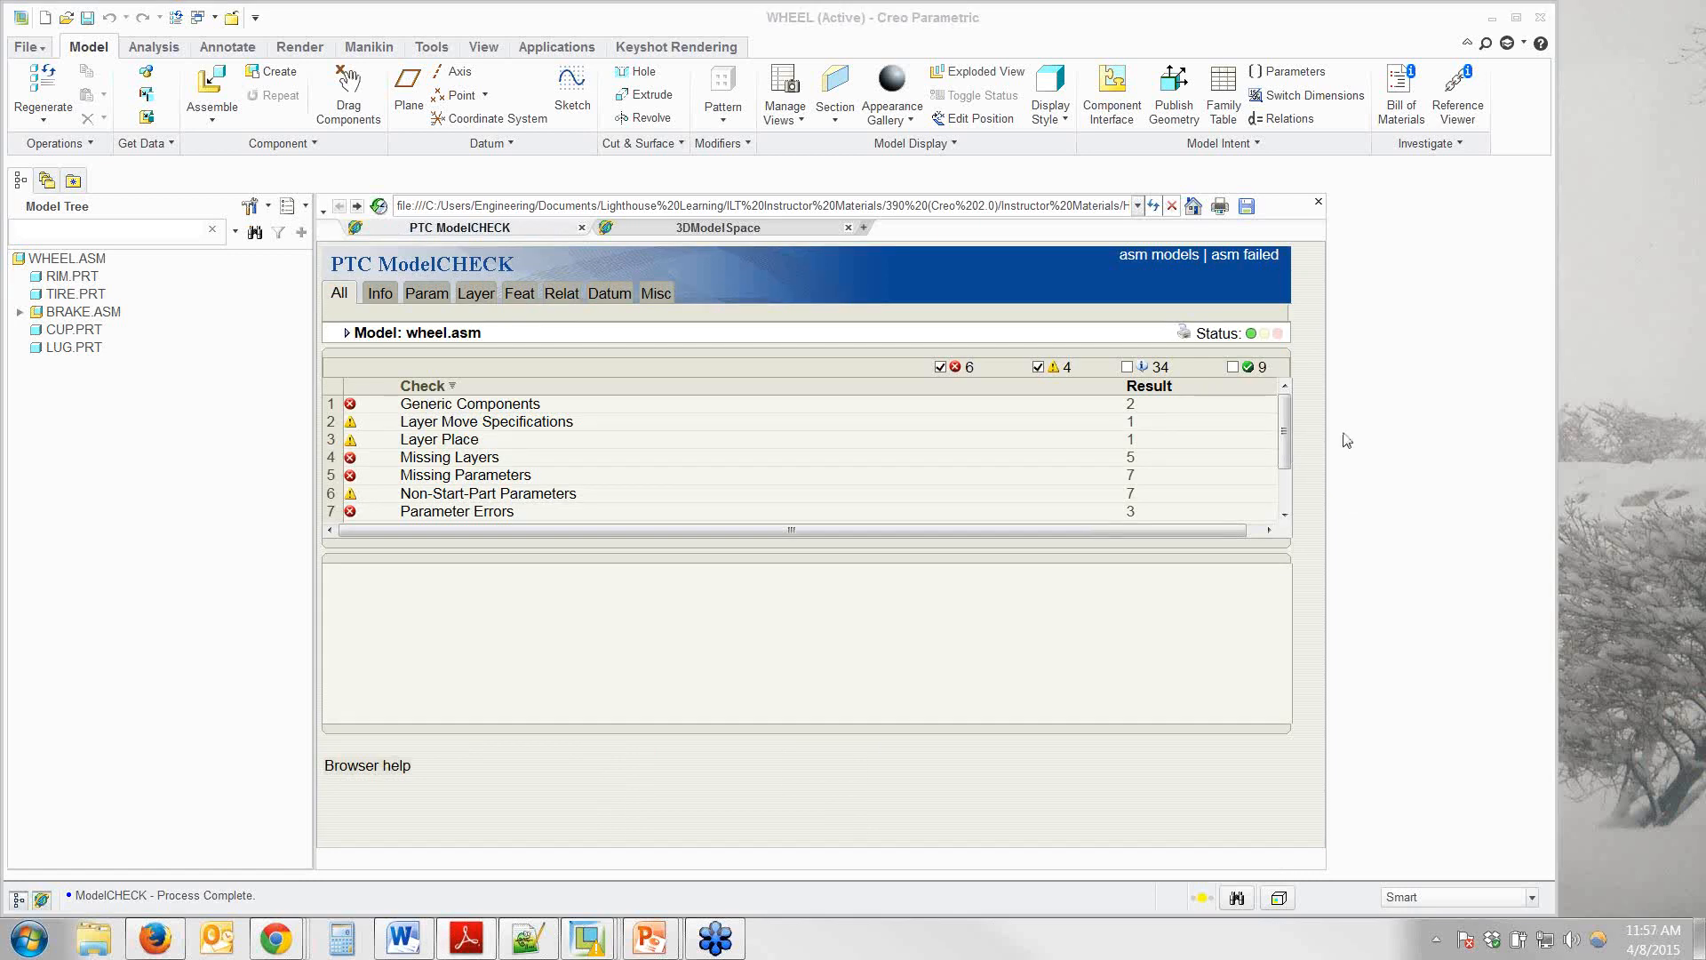
left_click(1255, 262)
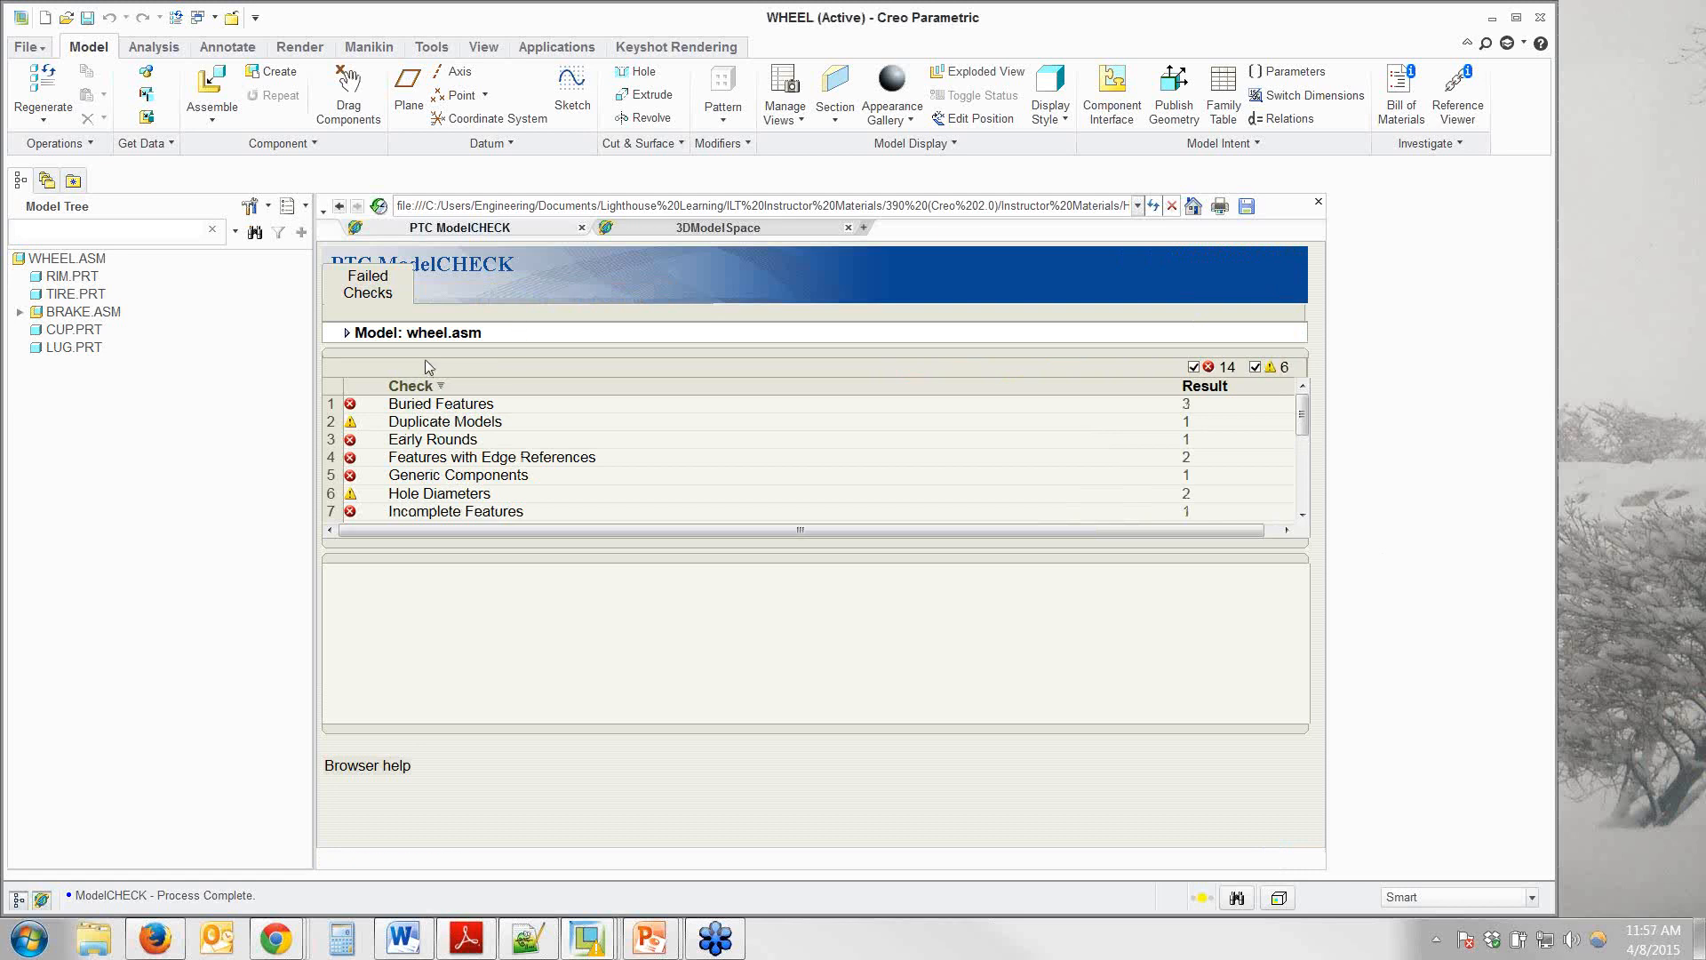
Show the Duplicate Models failures, go to LUG.PRT and examine the duplicate model LUG_RELEASED.PRT in its report.
left_click(422, 428)
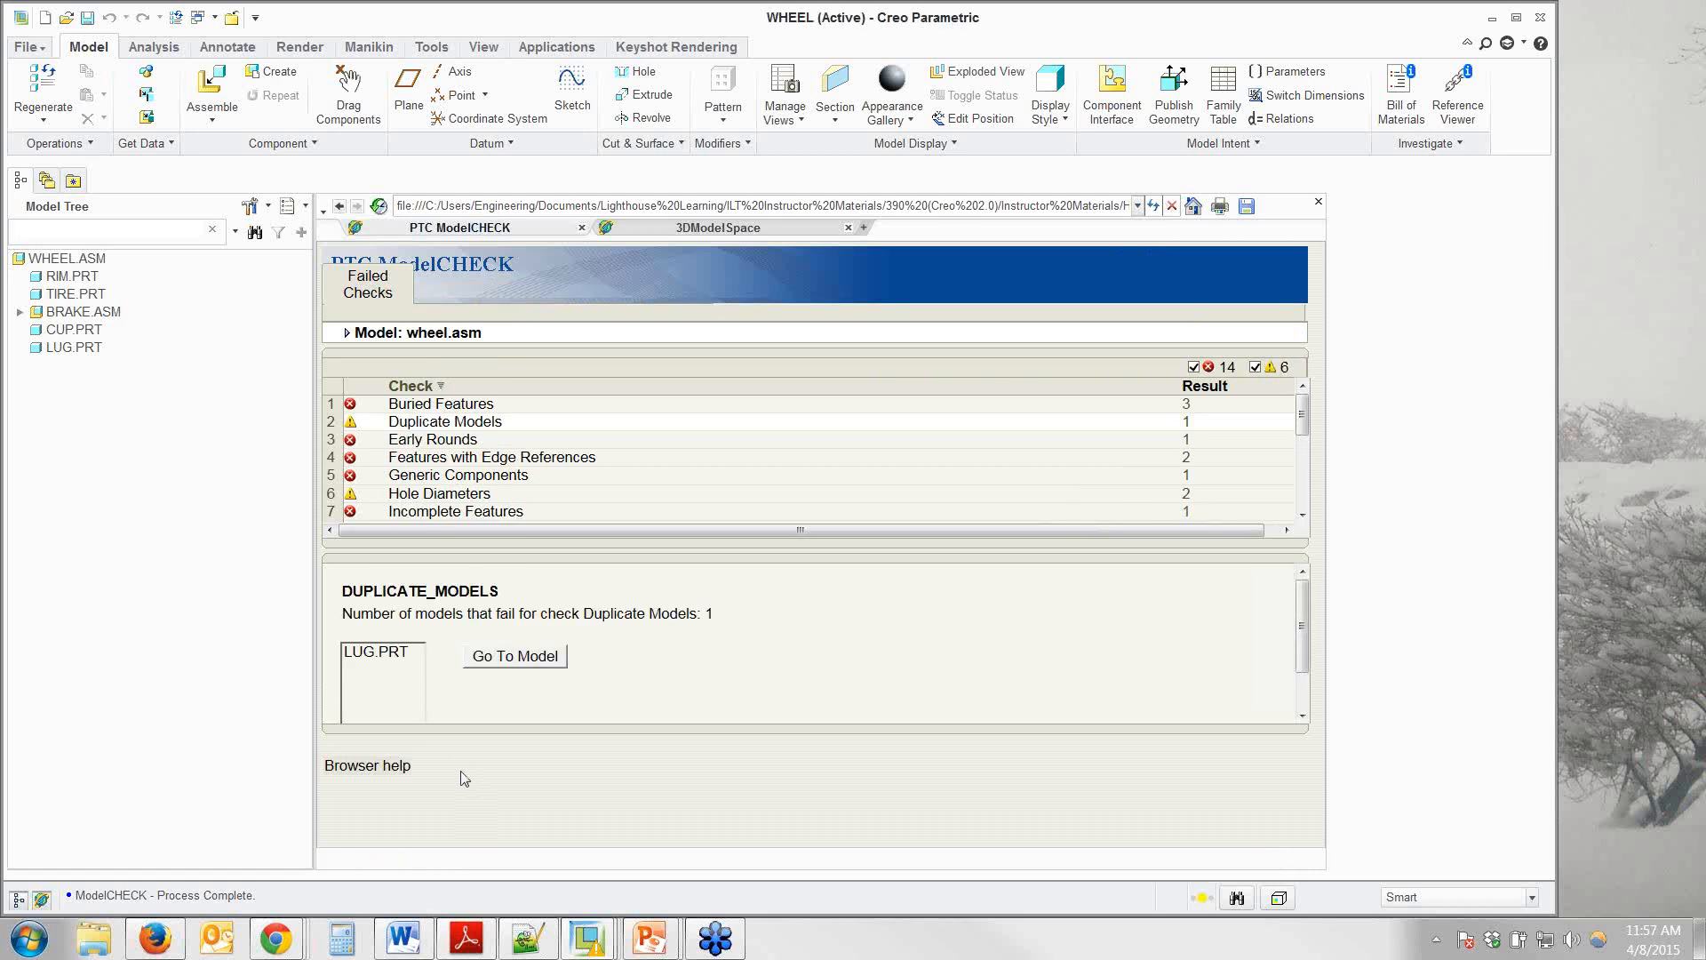
left_click(404, 658)
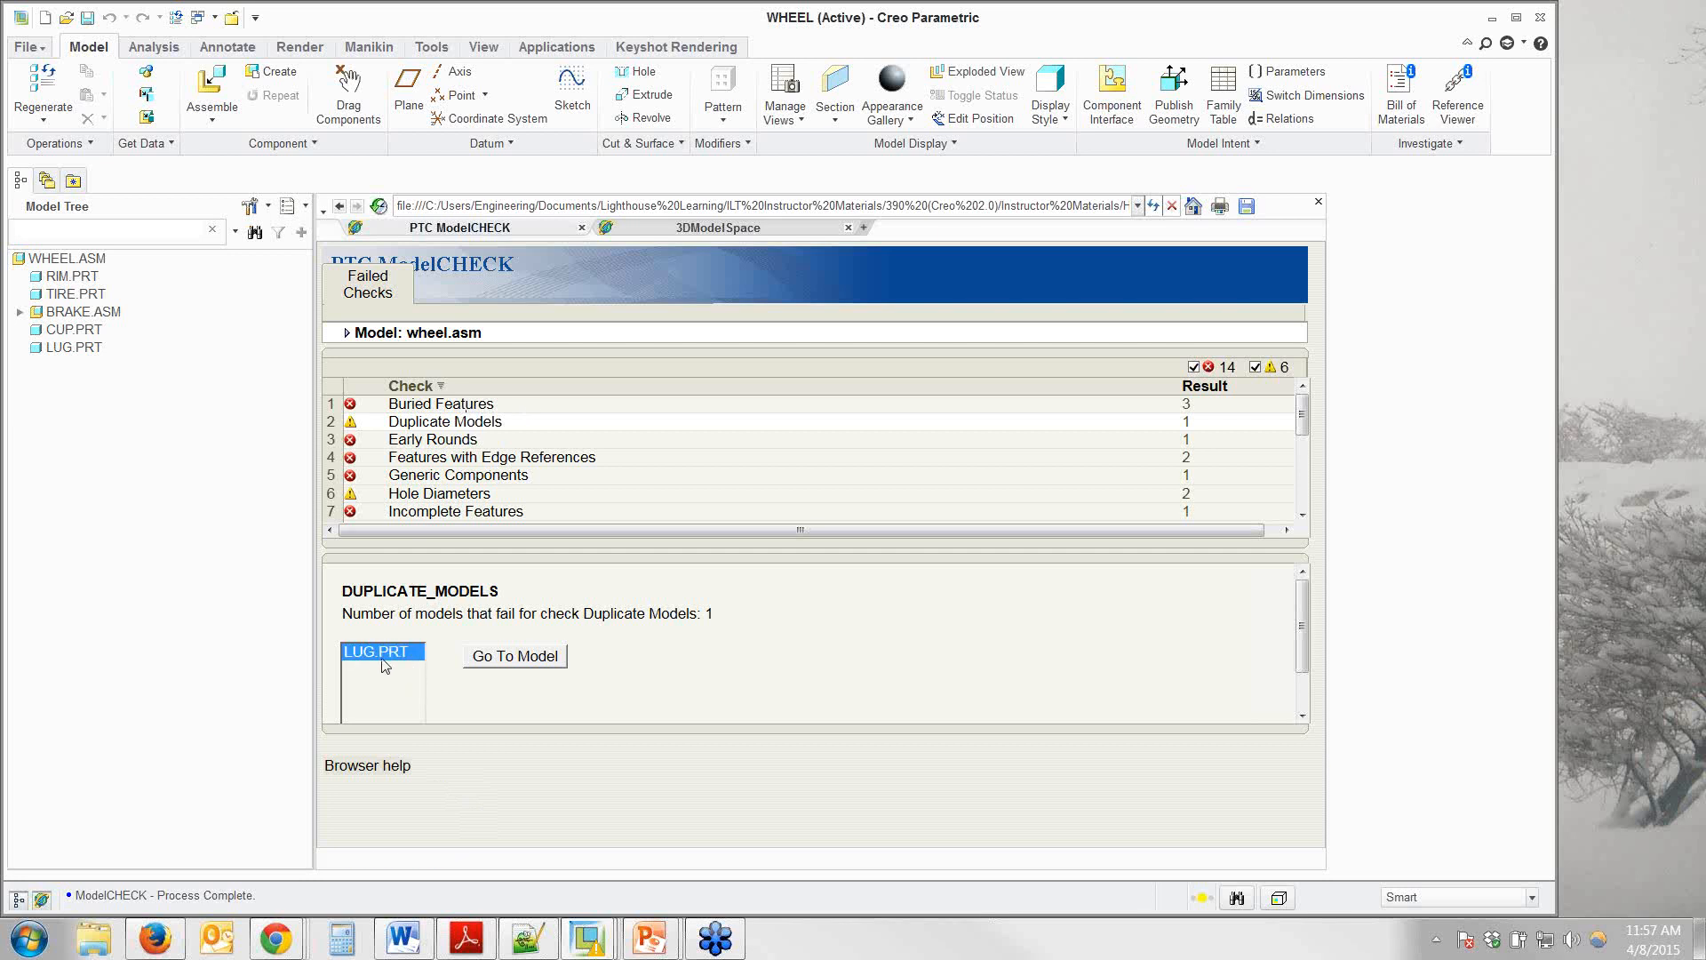
left_click(492, 663)
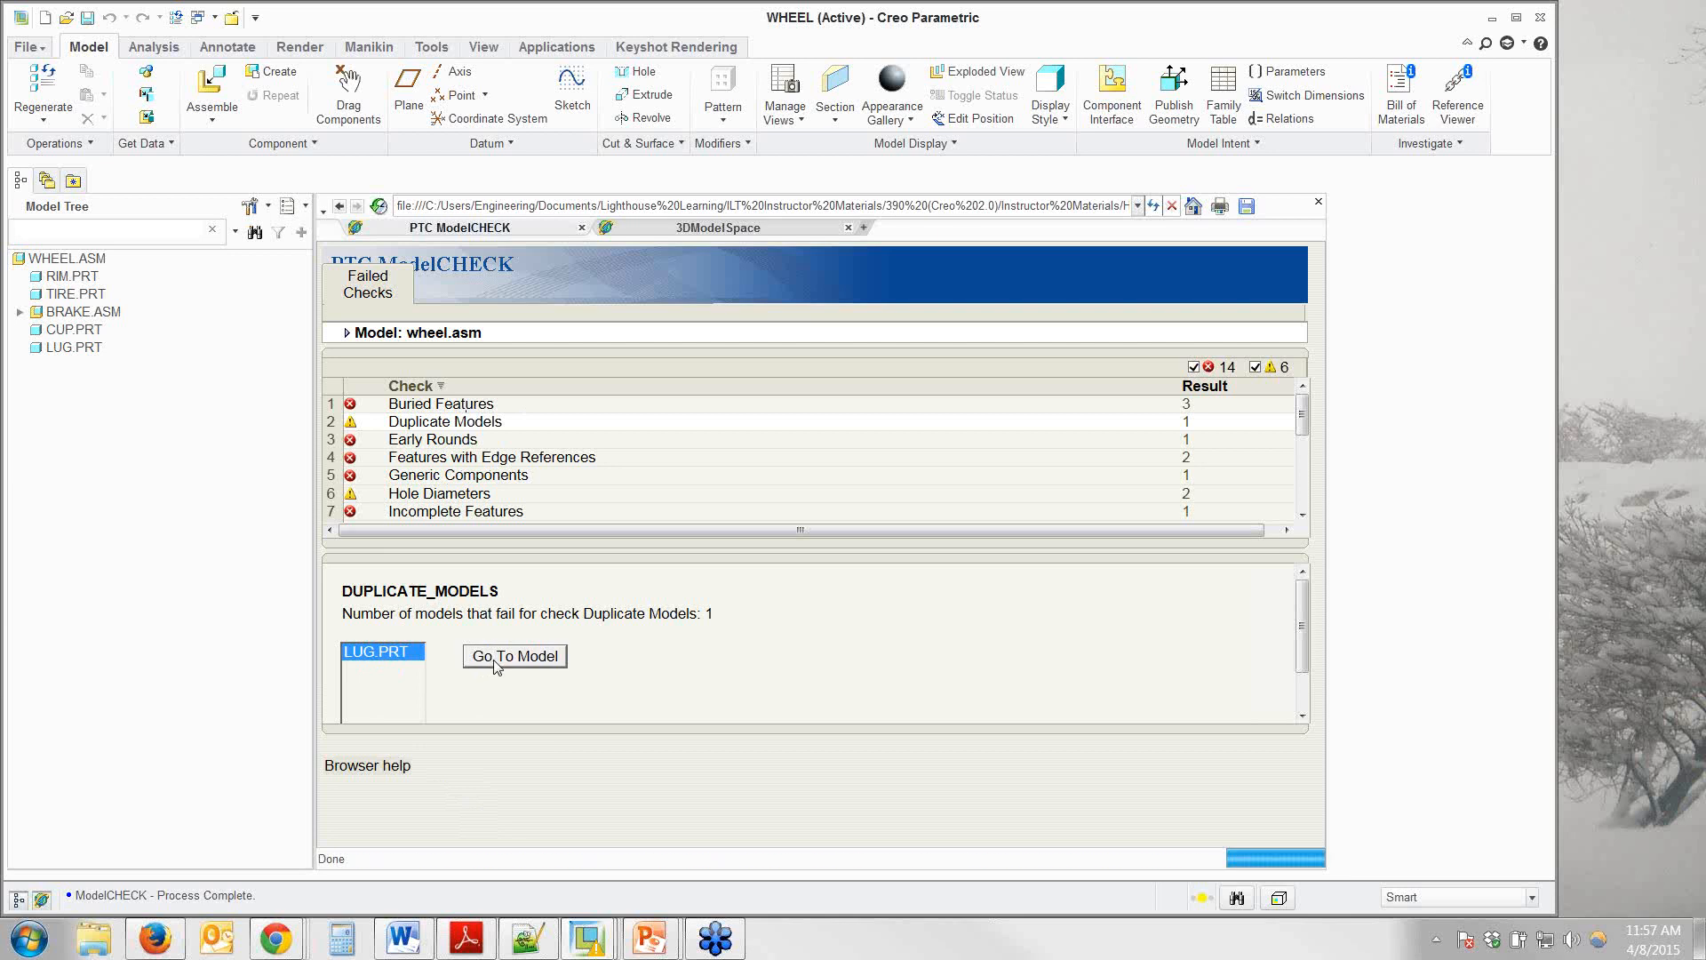
left_click(494, 430)
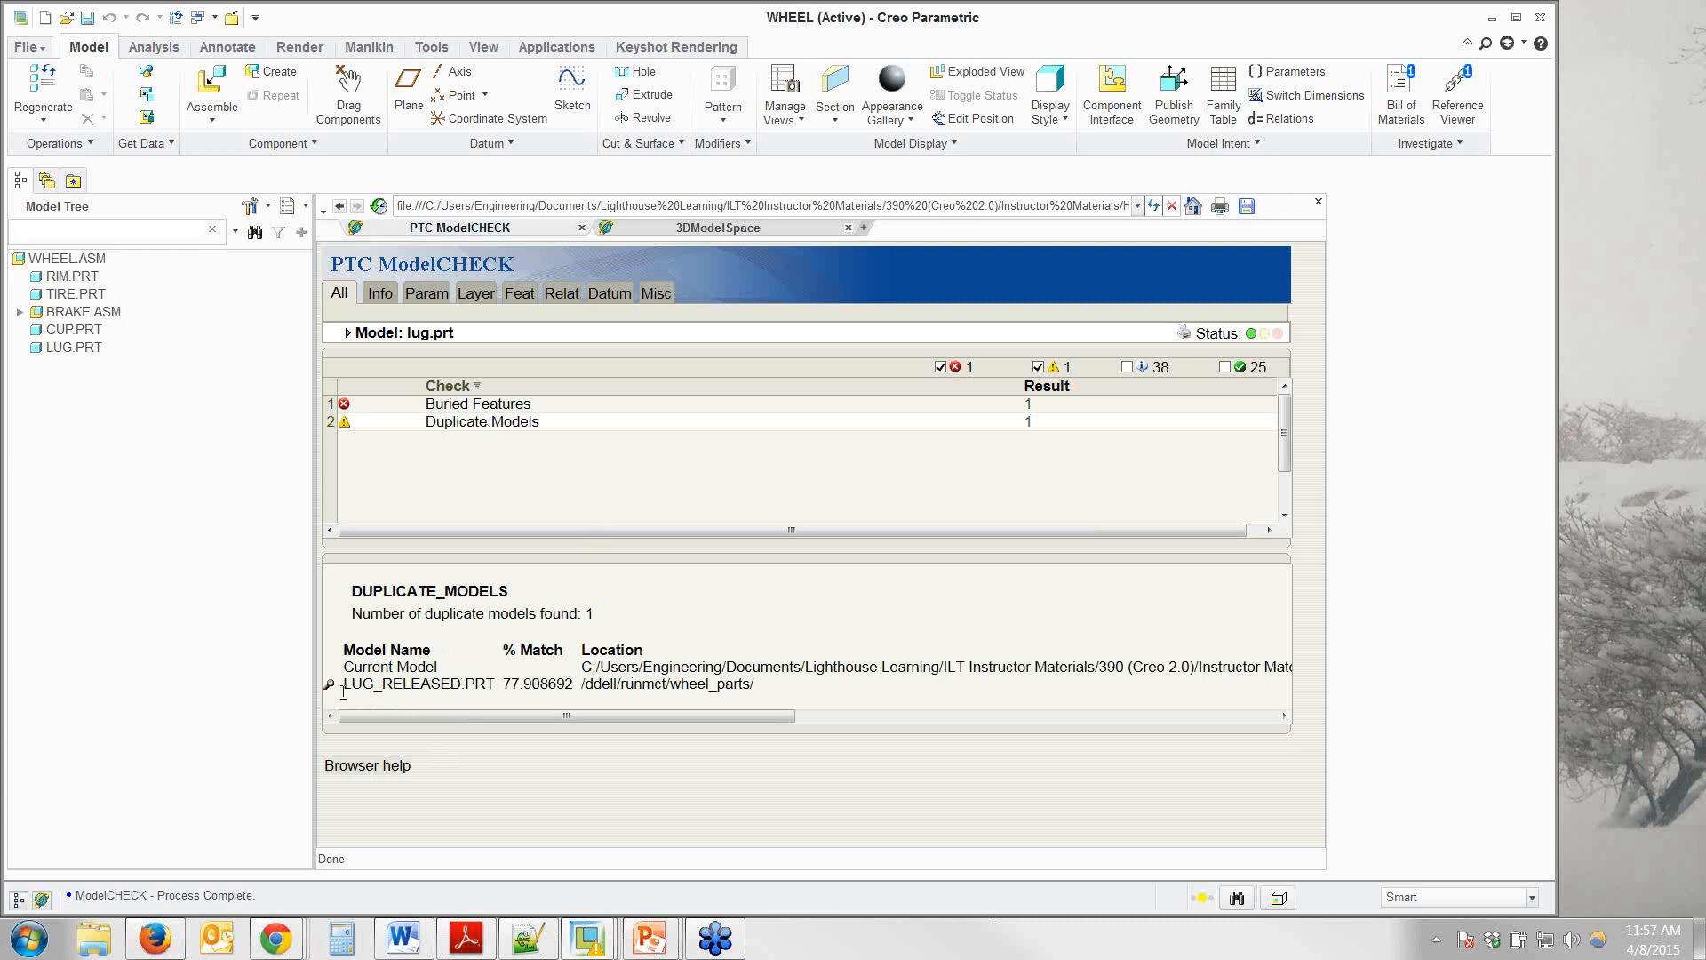
left_click_drag(343, 684, 473, 688)
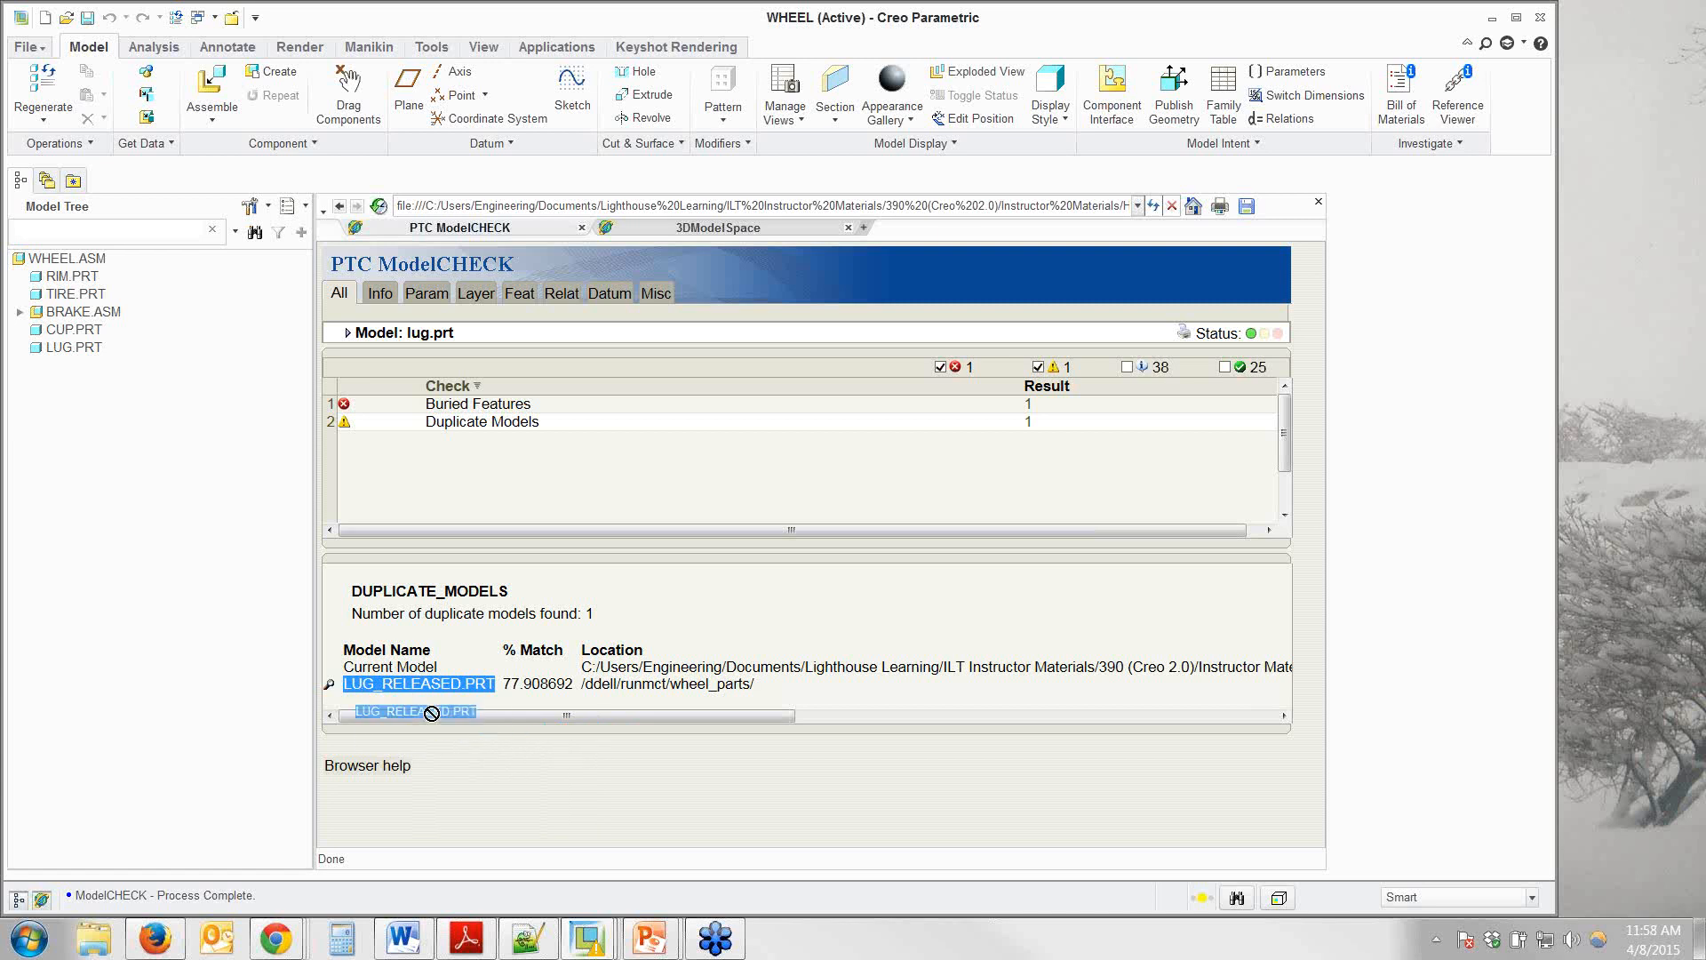
left_click(646, 631)
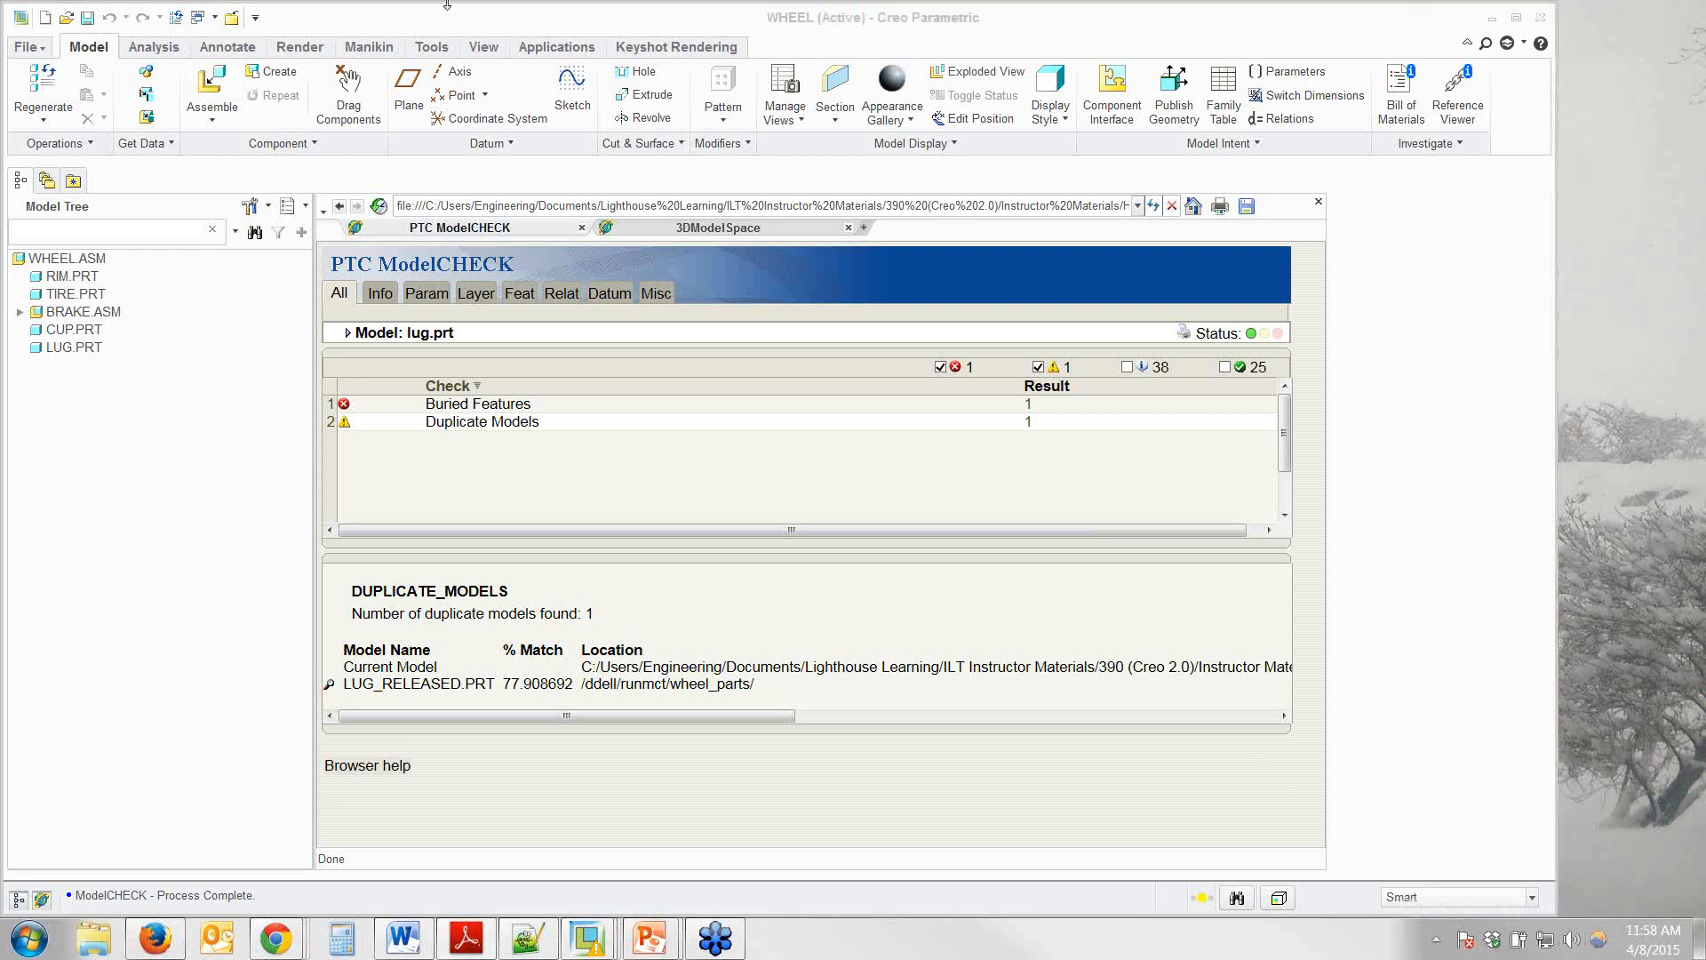
Run ModelCHECK on WHEEL.DRW without checking all drawing models, and narrow the report so sheet 2 is visible beside it.
left_click(1366, 339)
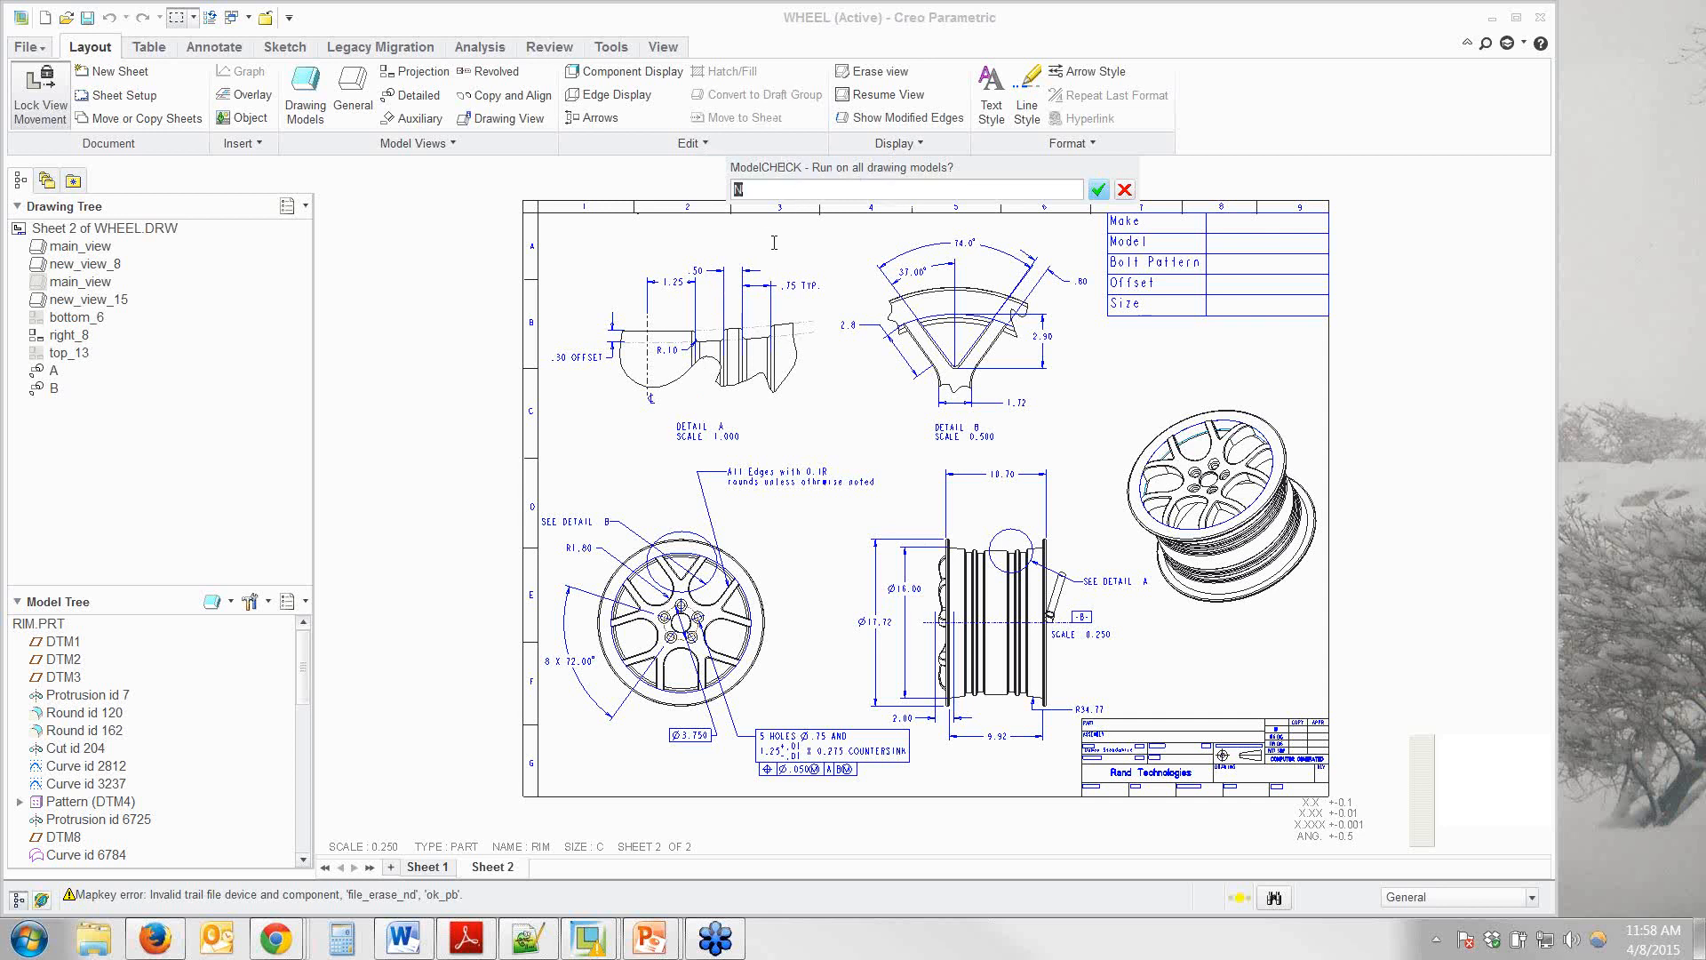
key("Return")
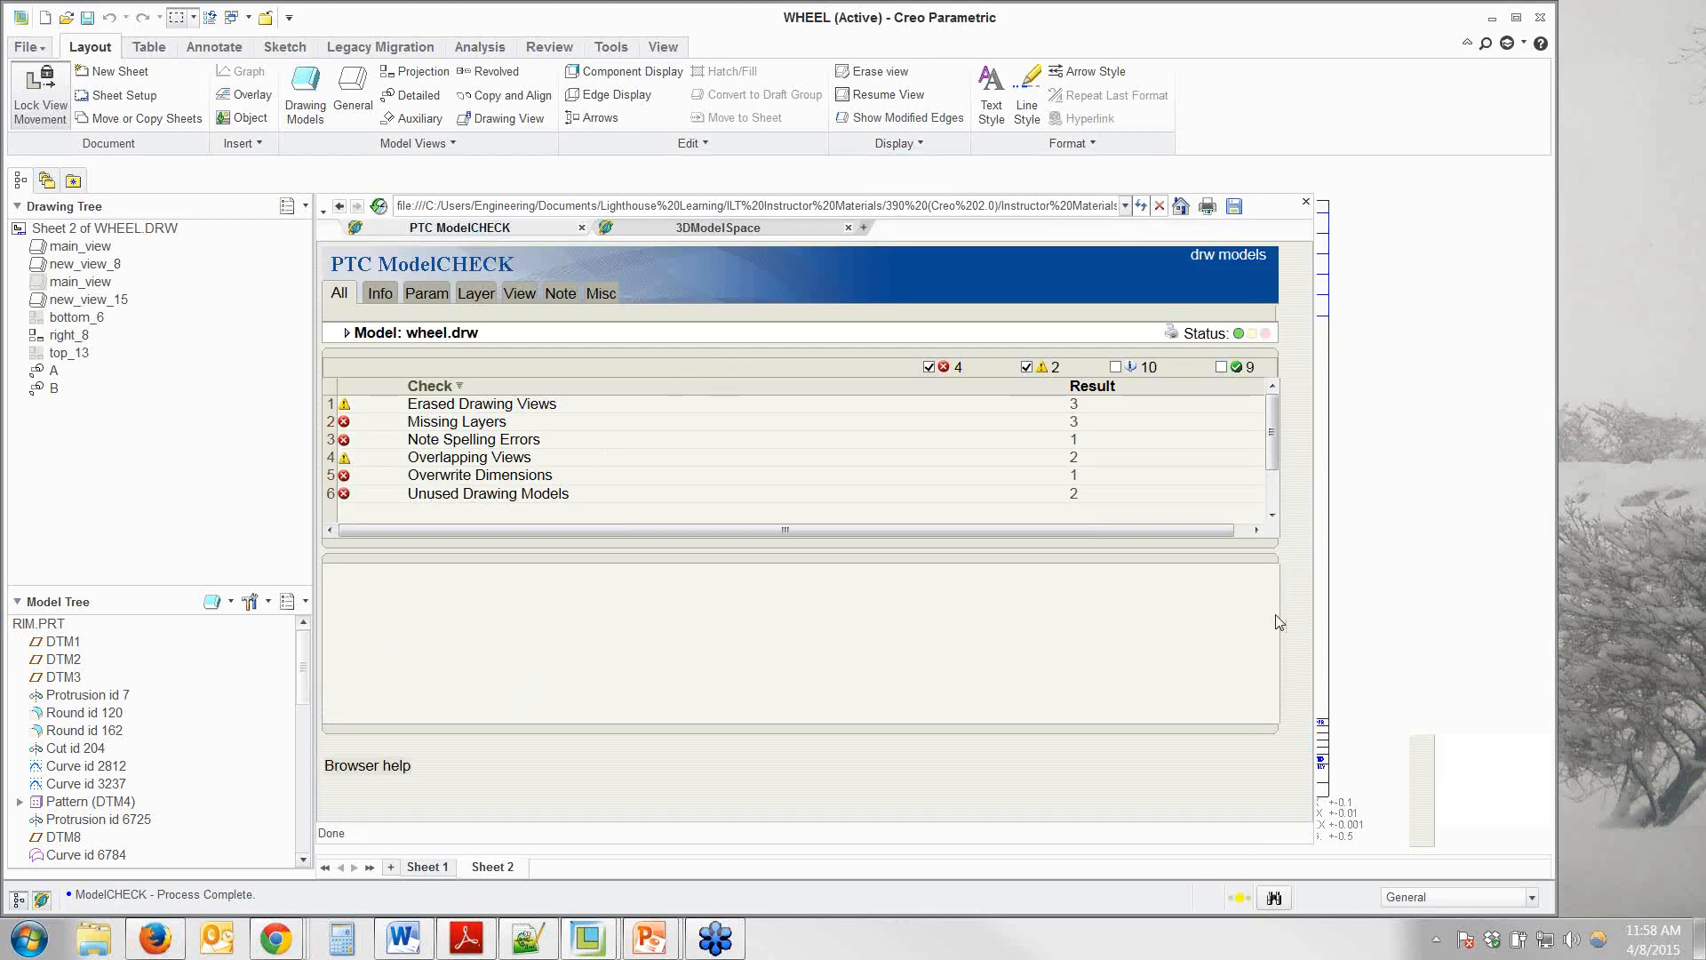
left_click_drag(1315, 610, 743, 582)
scroll(1337, 547, "up", 3)
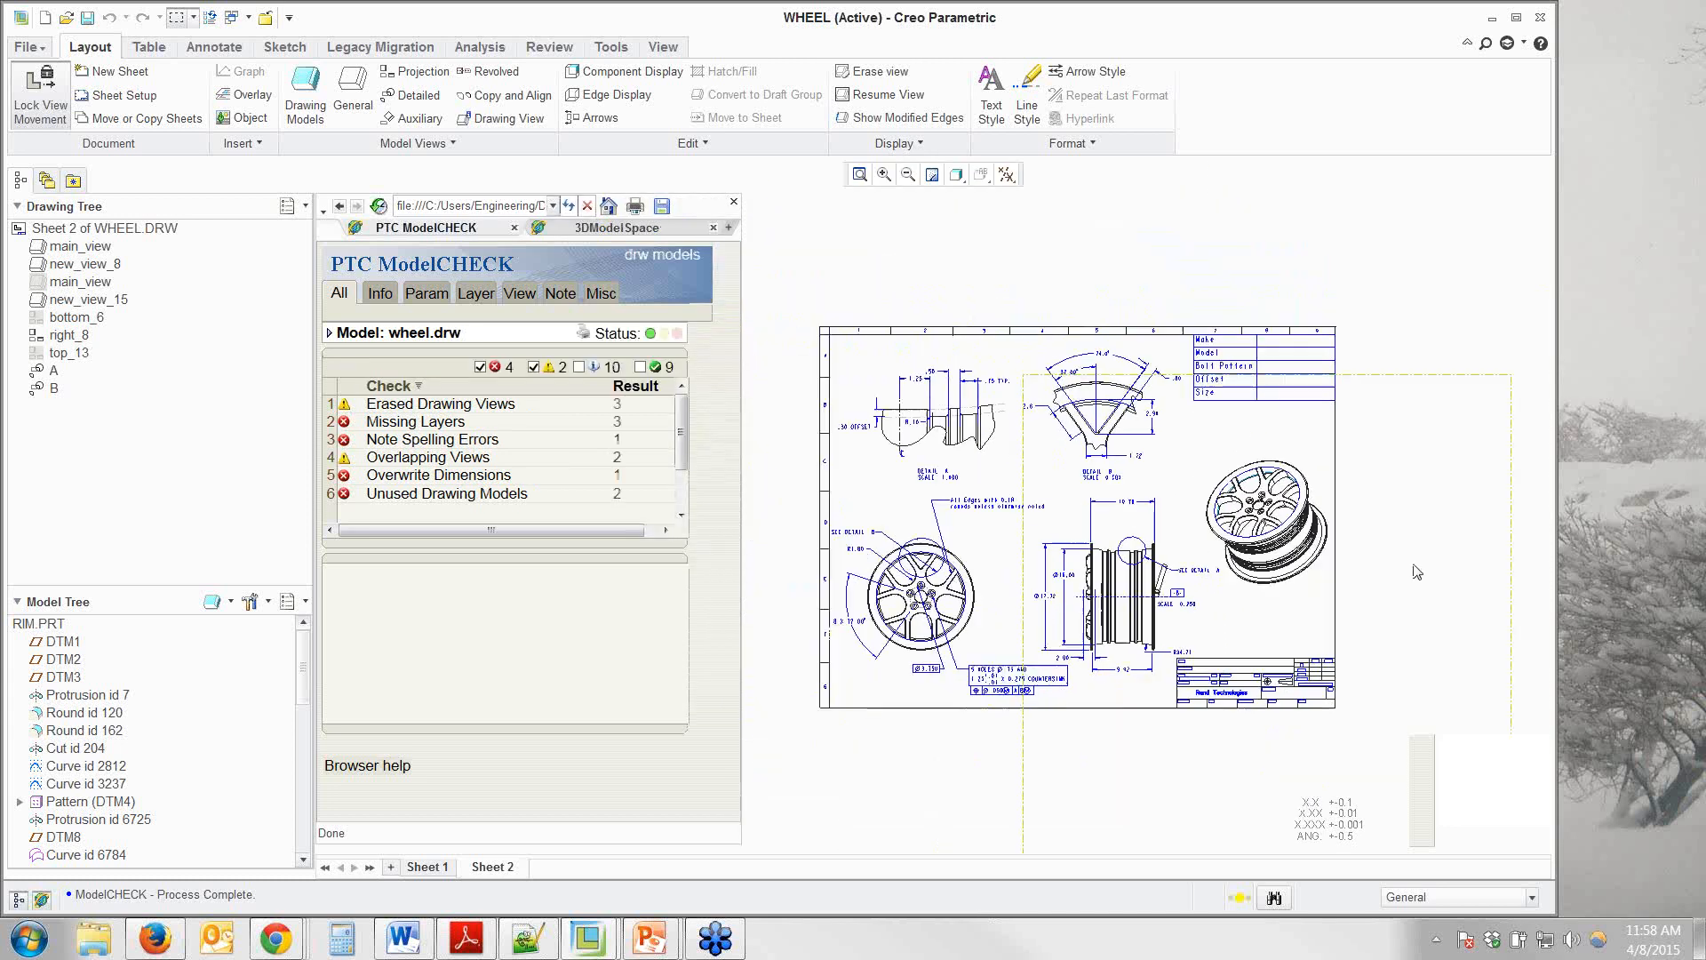
scroll(1185, 582, "down", 3)
scroll(1261, 588, "up", 1)
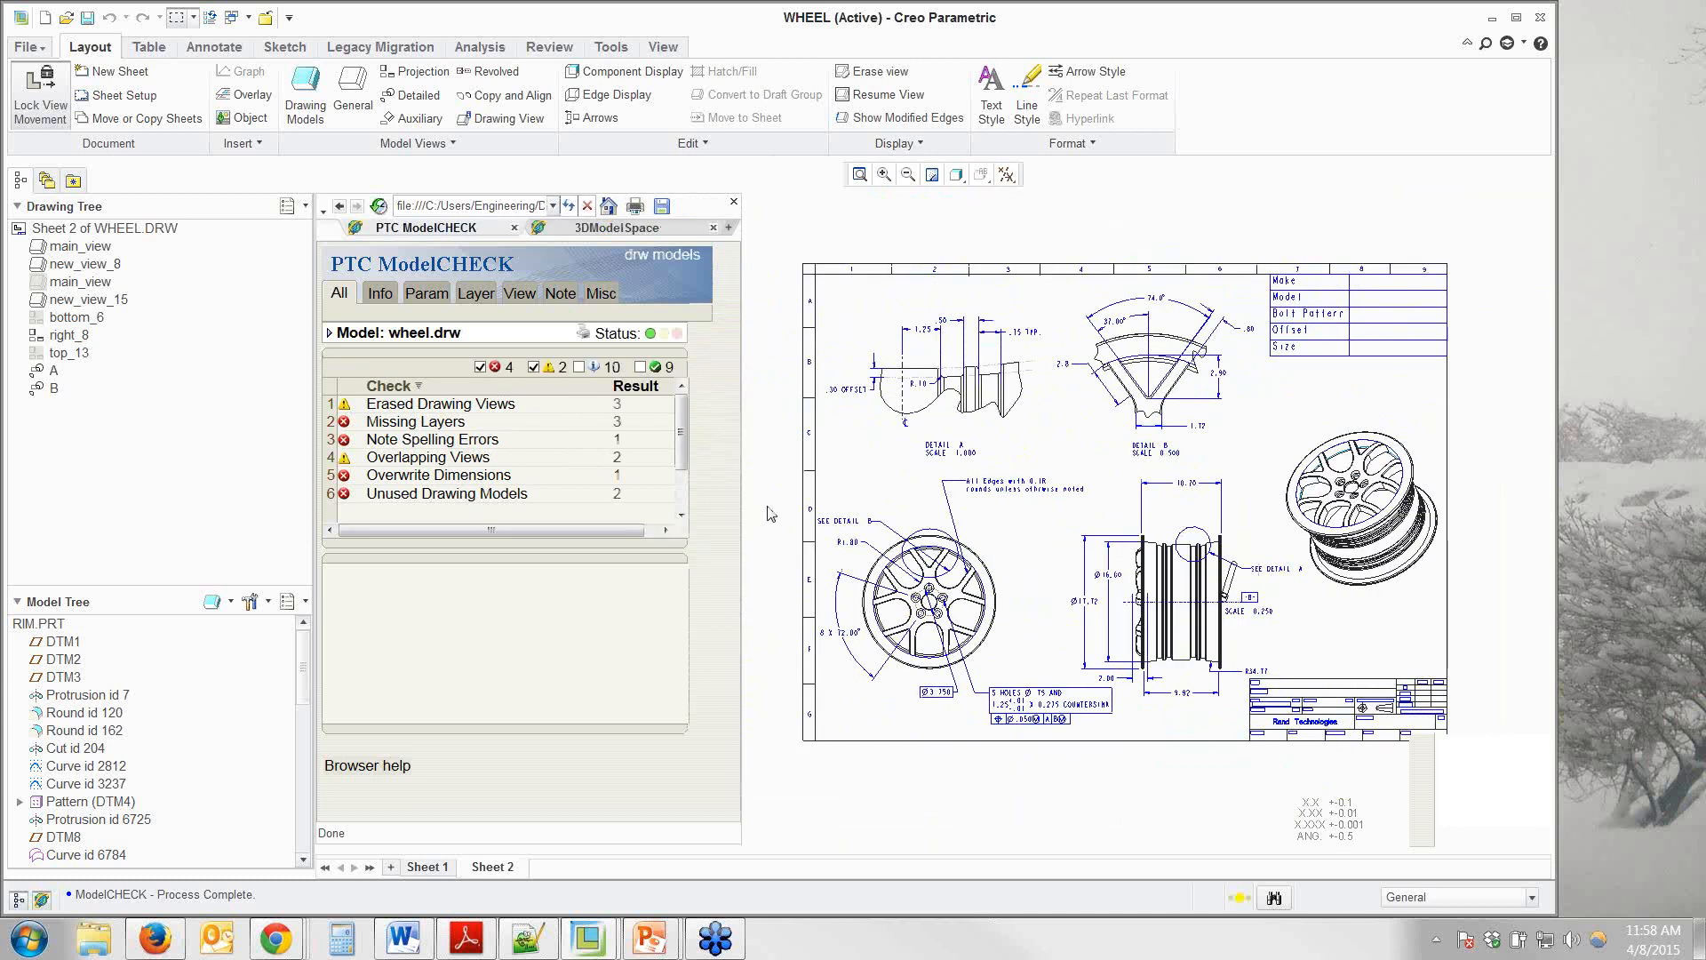
left_click_drag(744, 509, 793, 519)
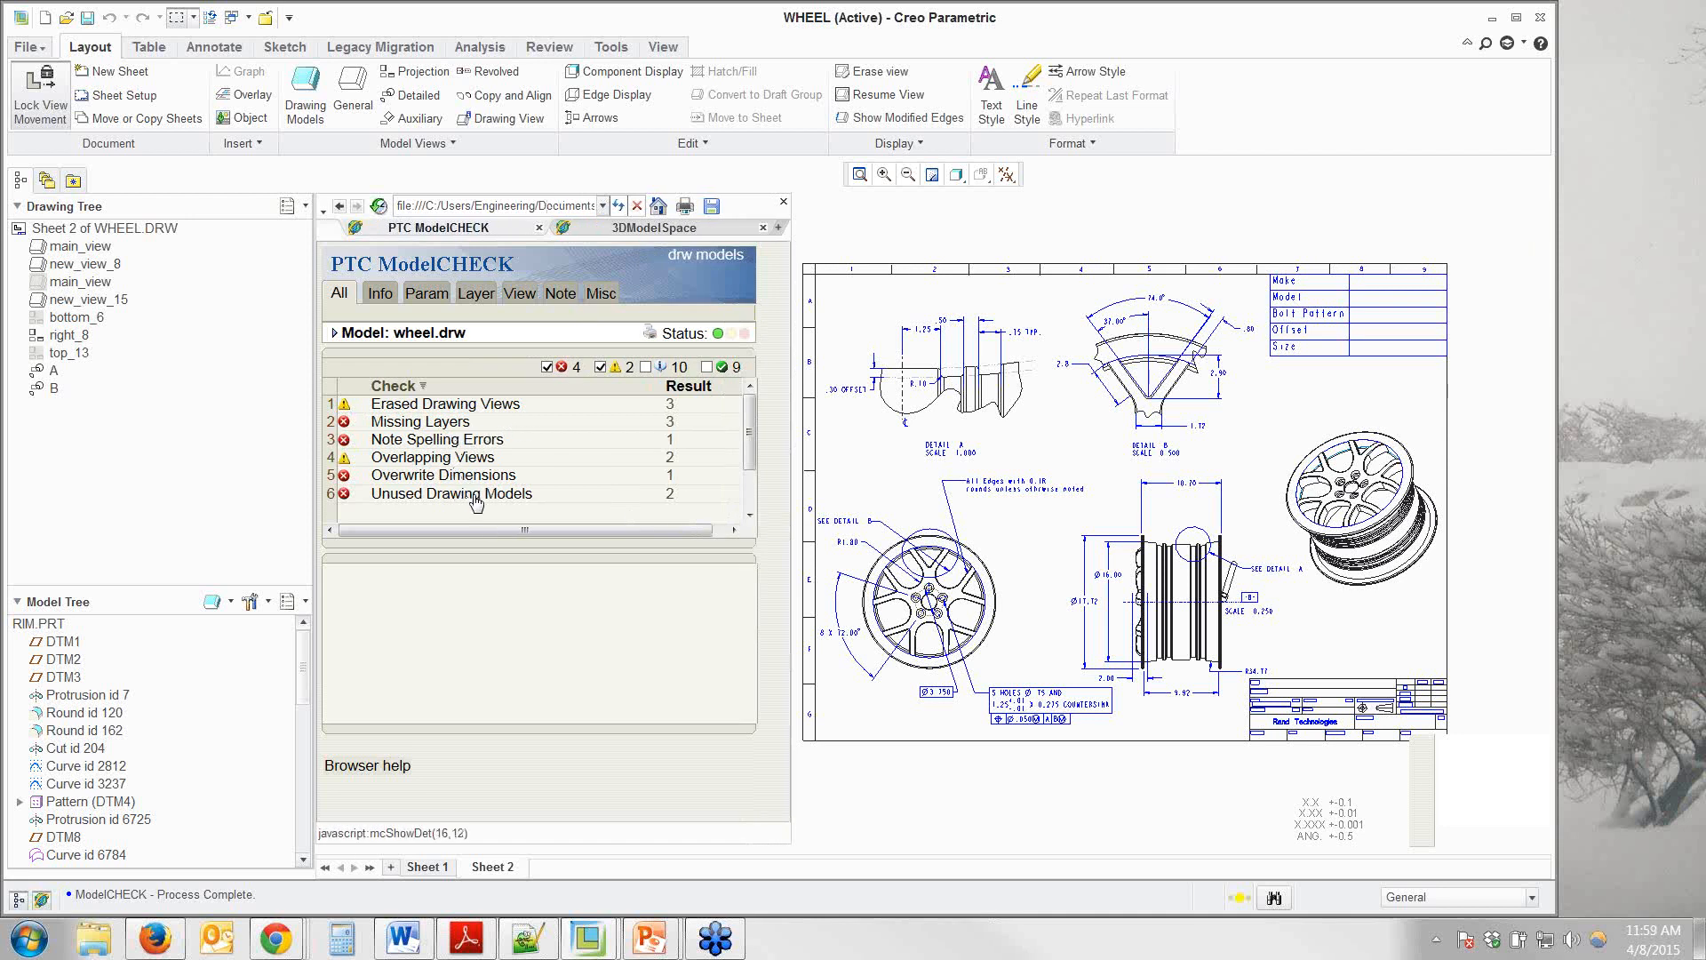
Show the Unused Drawing Models and Overlapping Views check details, and highlight View #9 in red on the drawing.
left_click(477, 494)
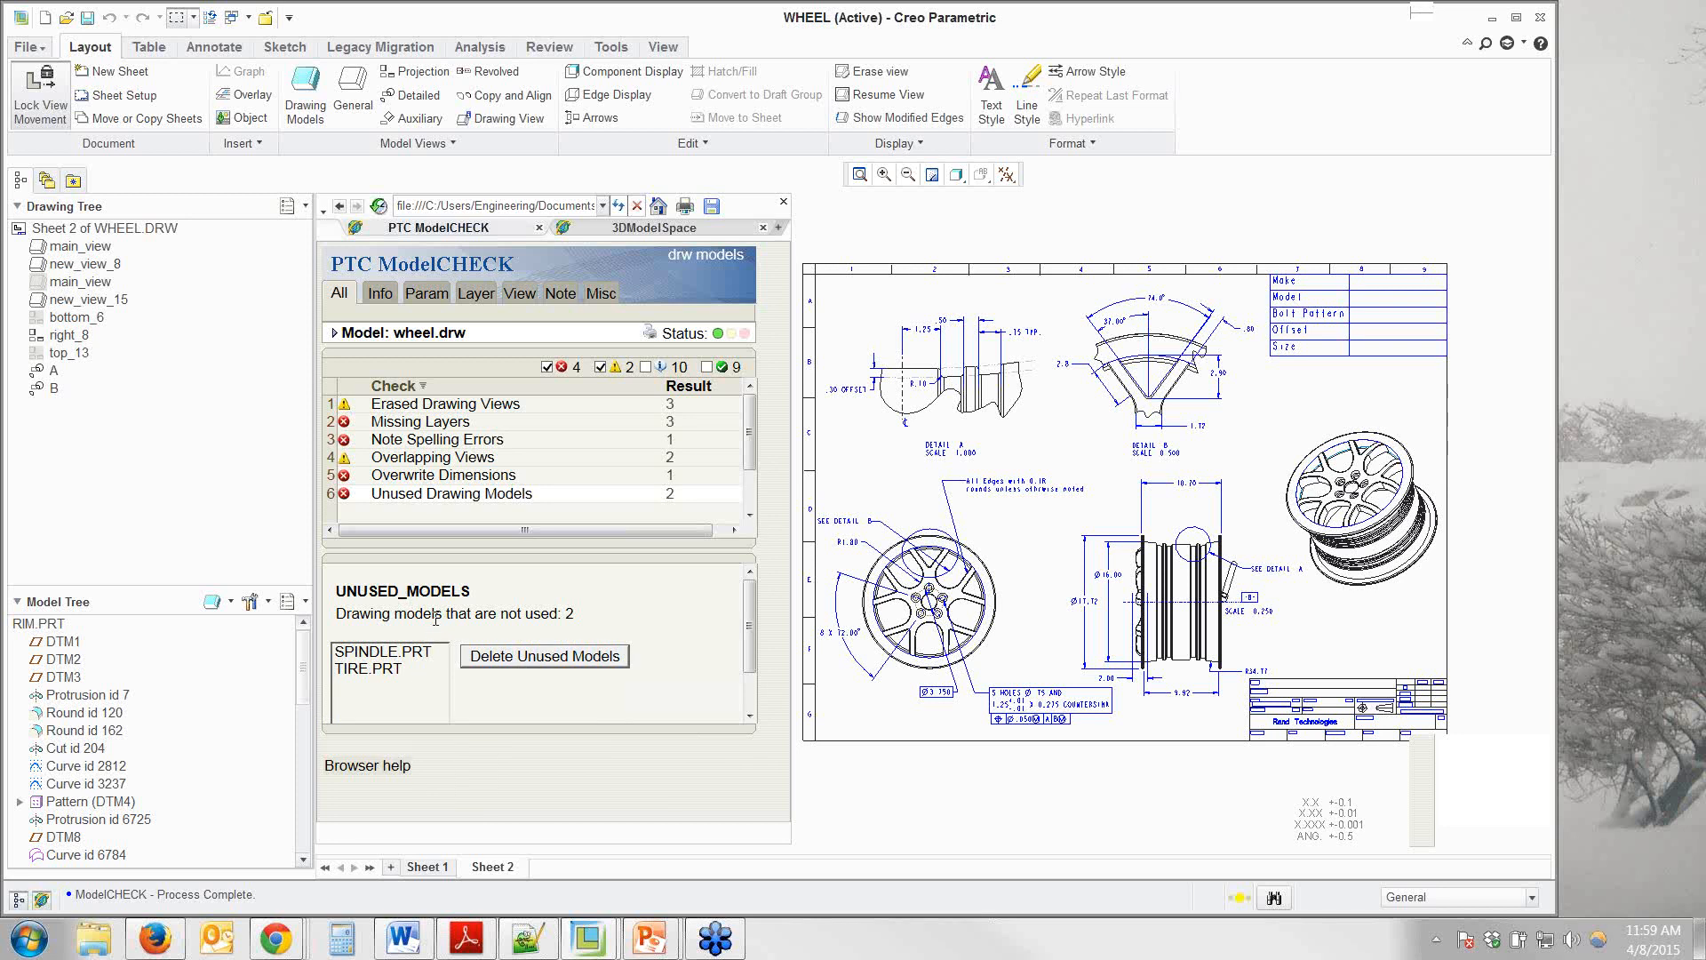
left_click(472, 461)
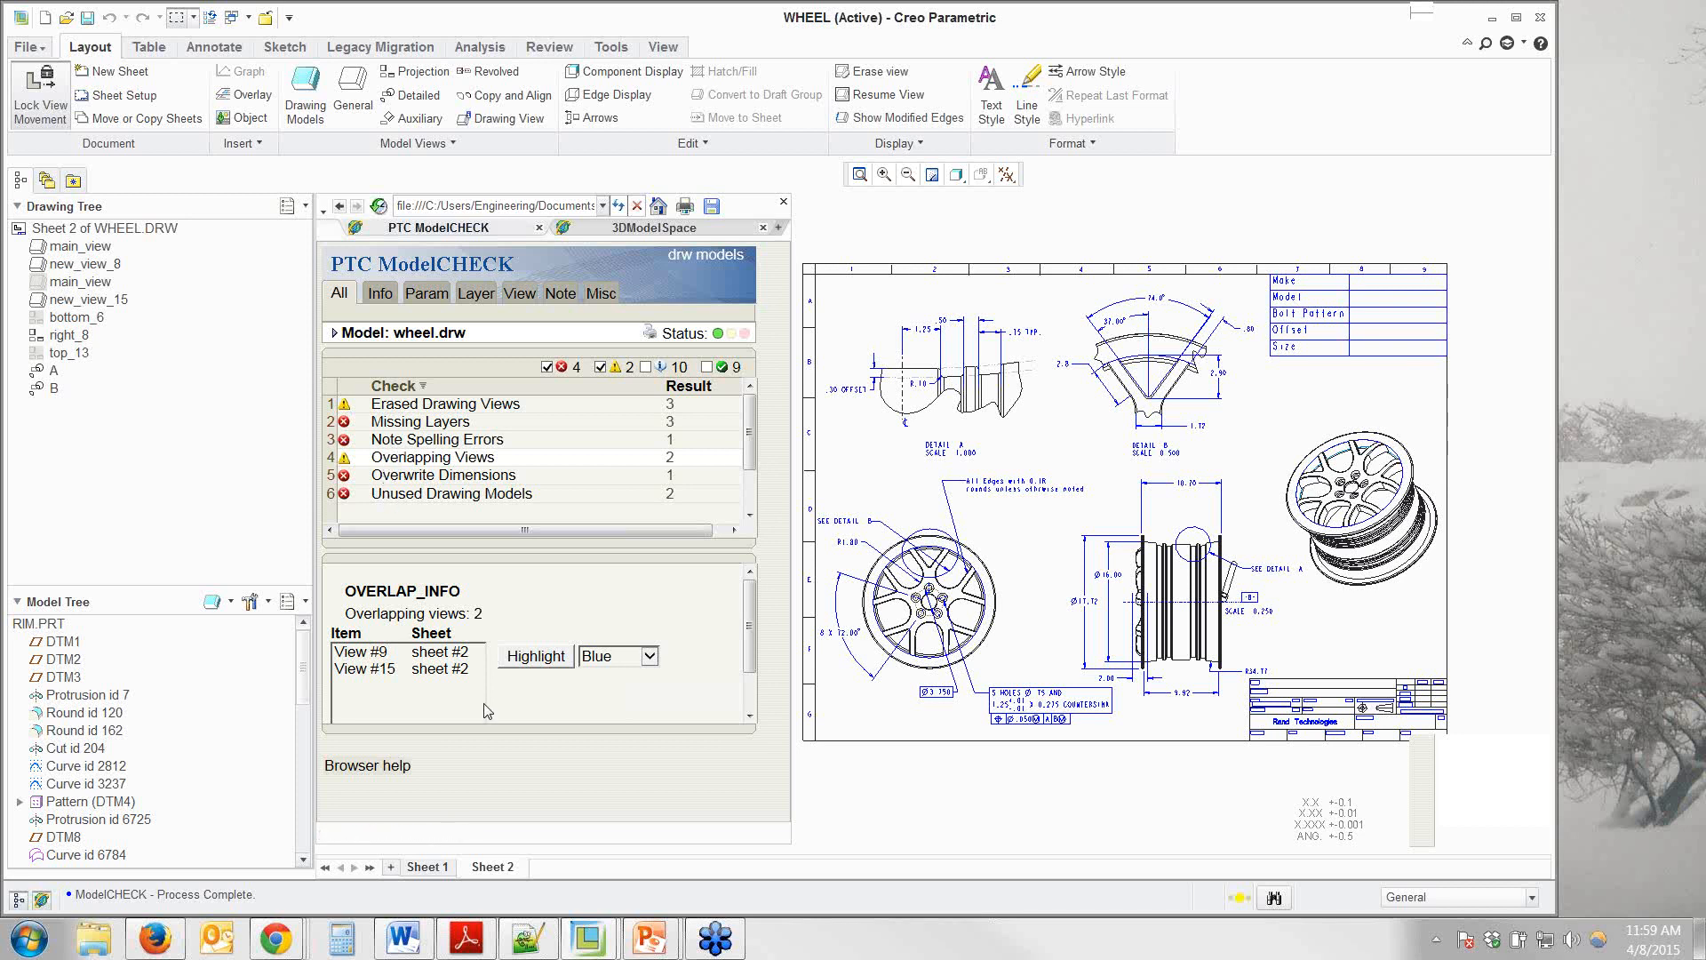
left_click(610, 665)
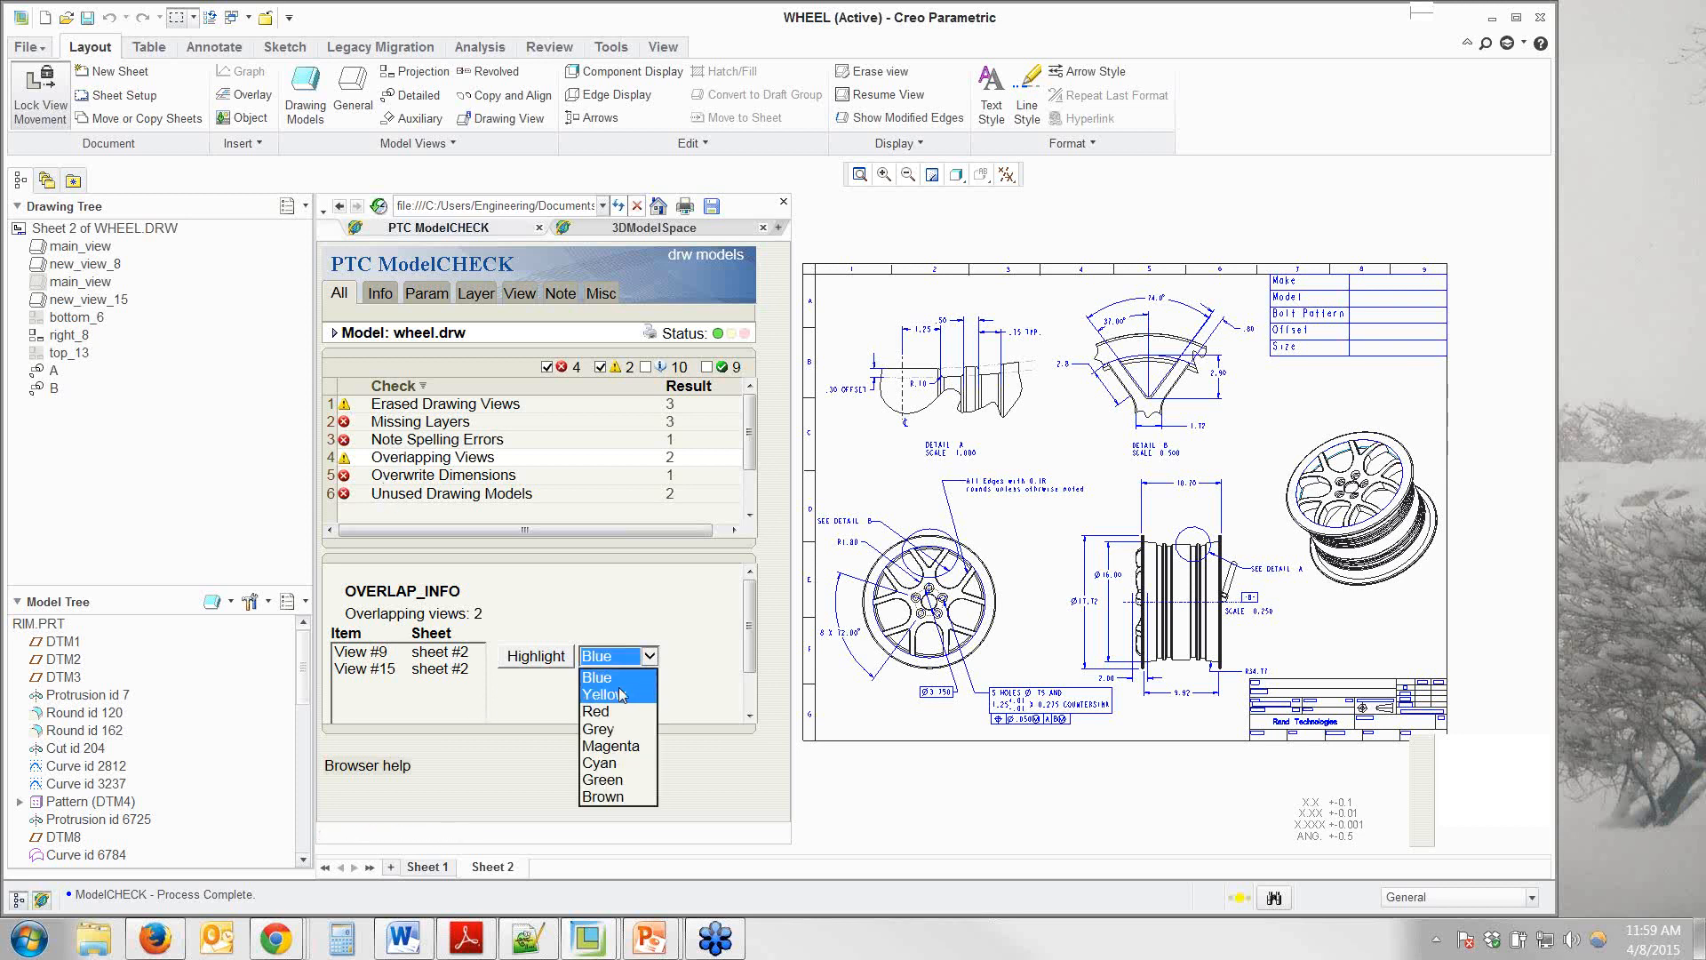
left_click(623, 718)
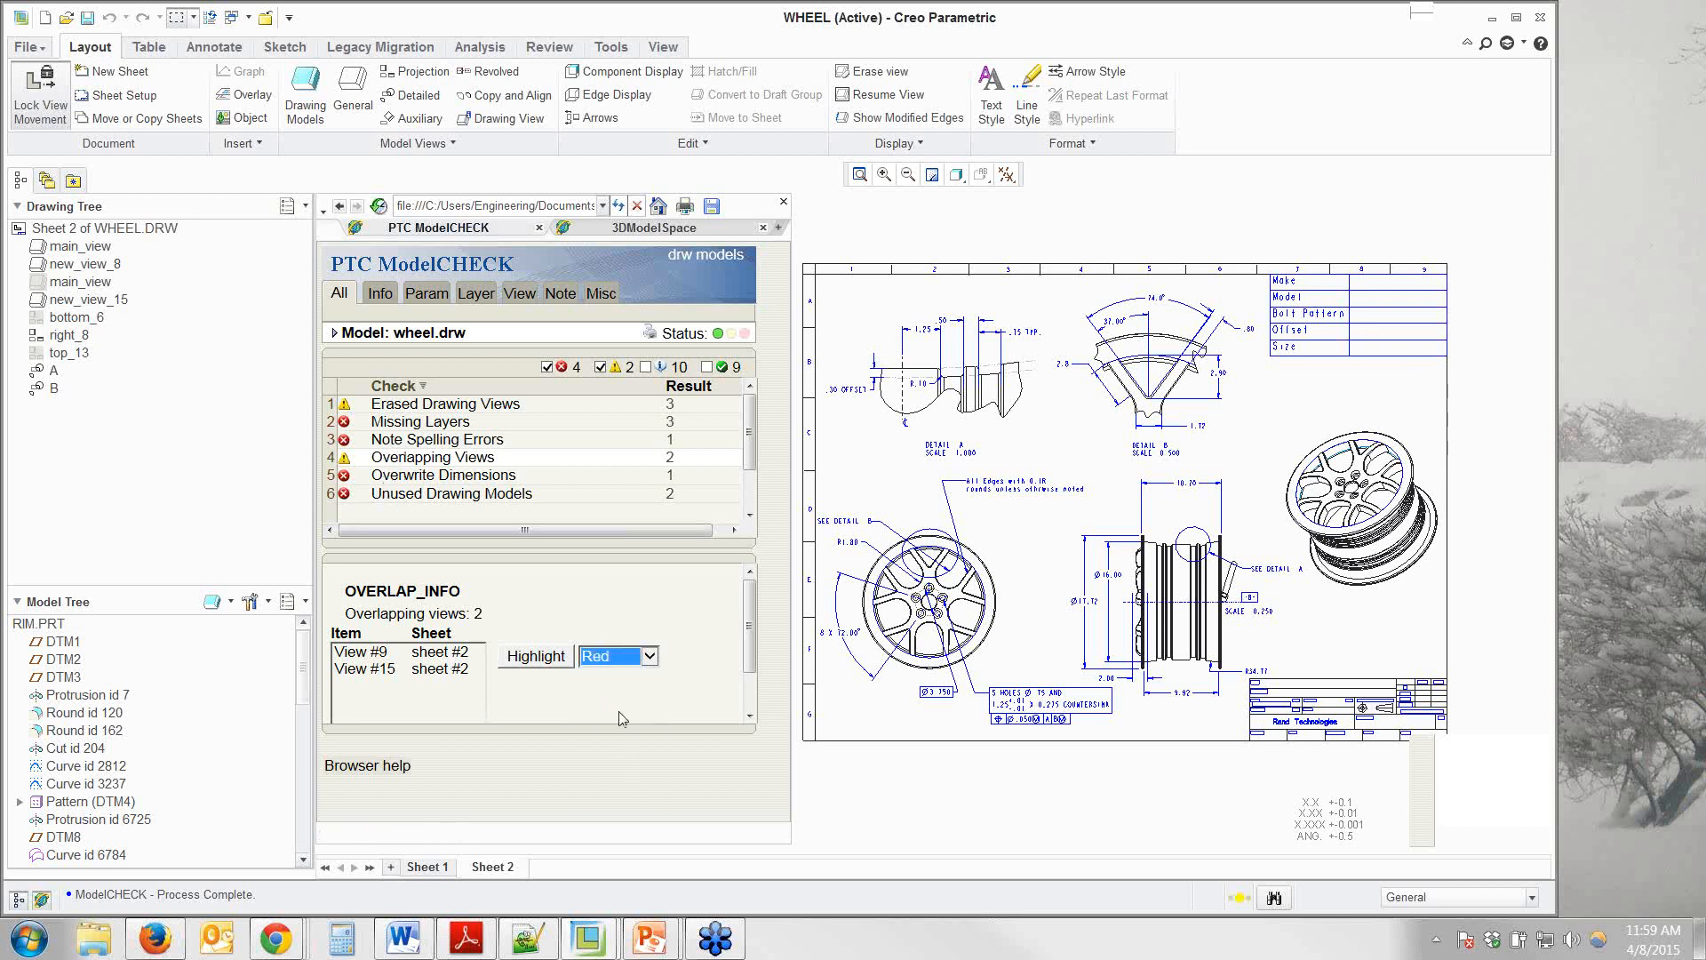
left_click(416, 654)
left_click(536, 655)
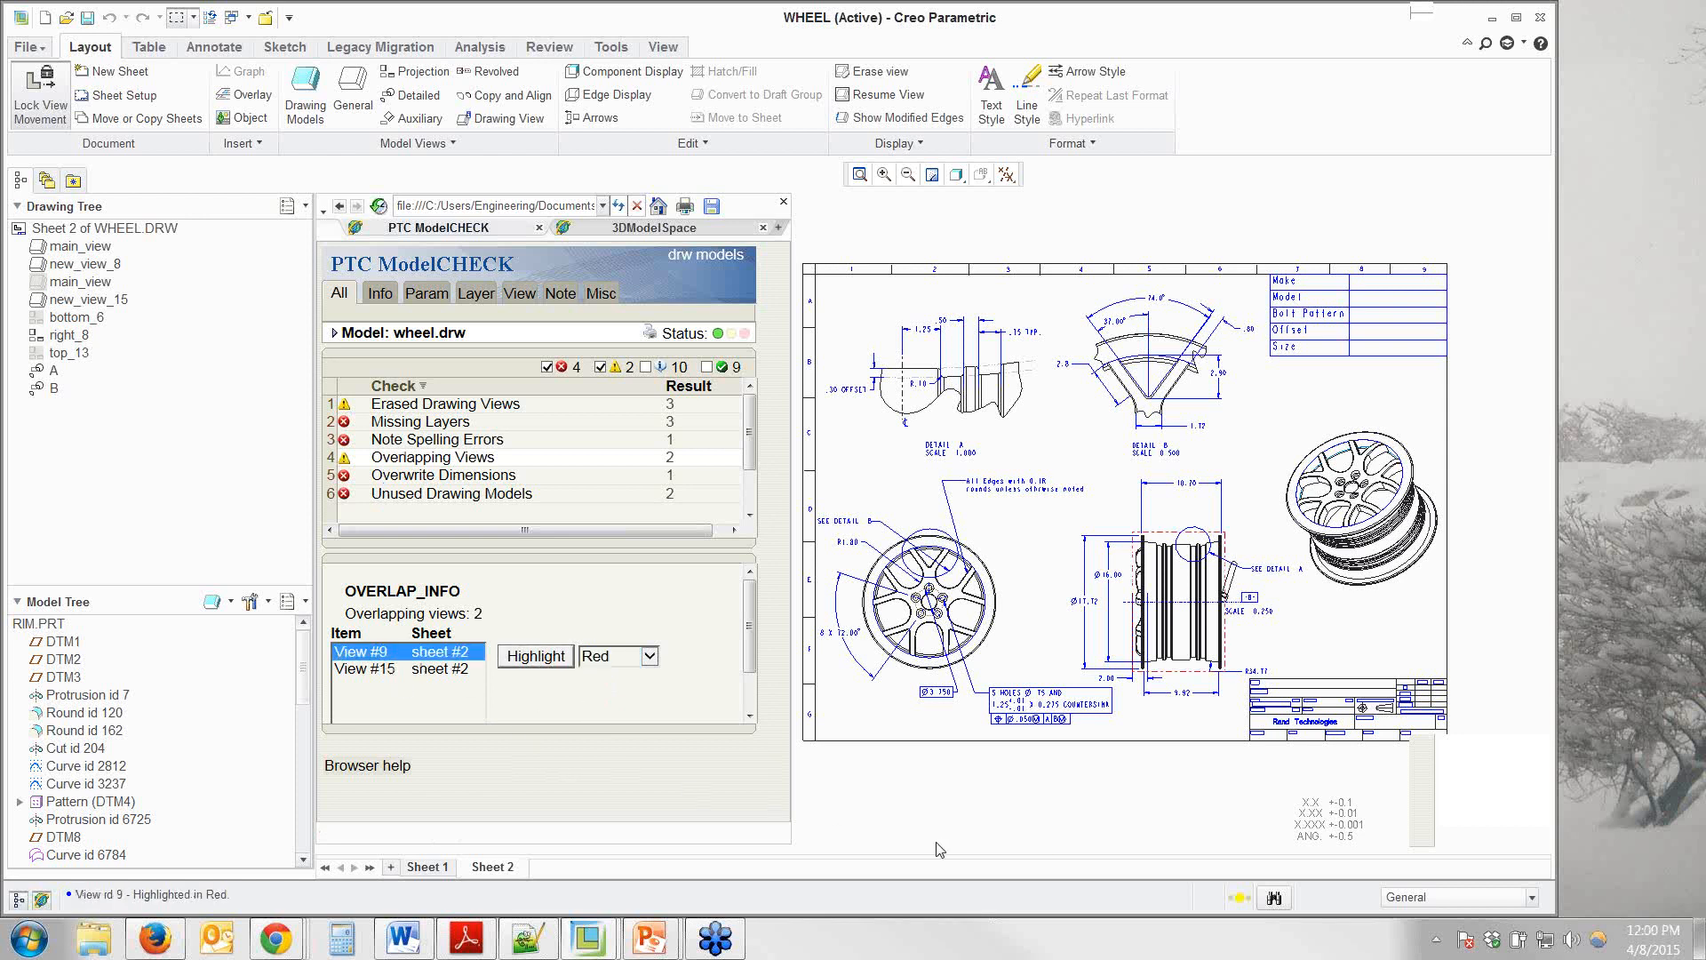
Inspect the overlap at the rim's side view by selecting the small view new_view_15 next to it.
scroll(1243, 582, "up", 2)
scroll(1243, 582, "up", 2)
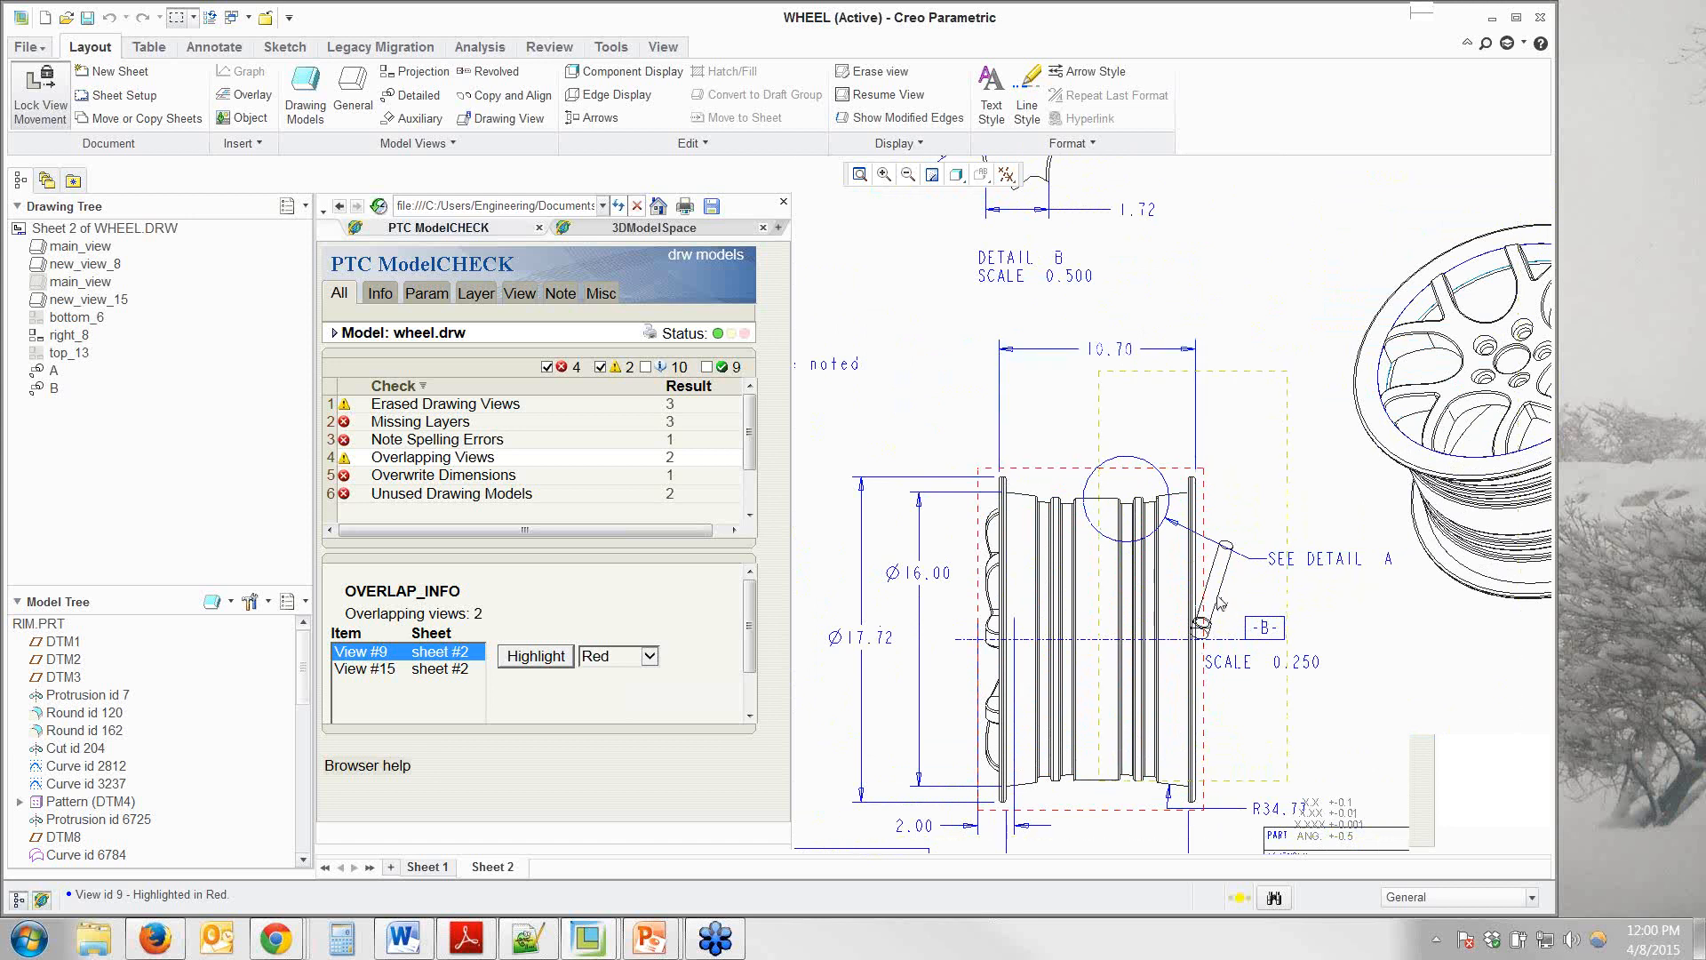
scroll(1223, 605, "up", 3)
left_click(1230, 506)
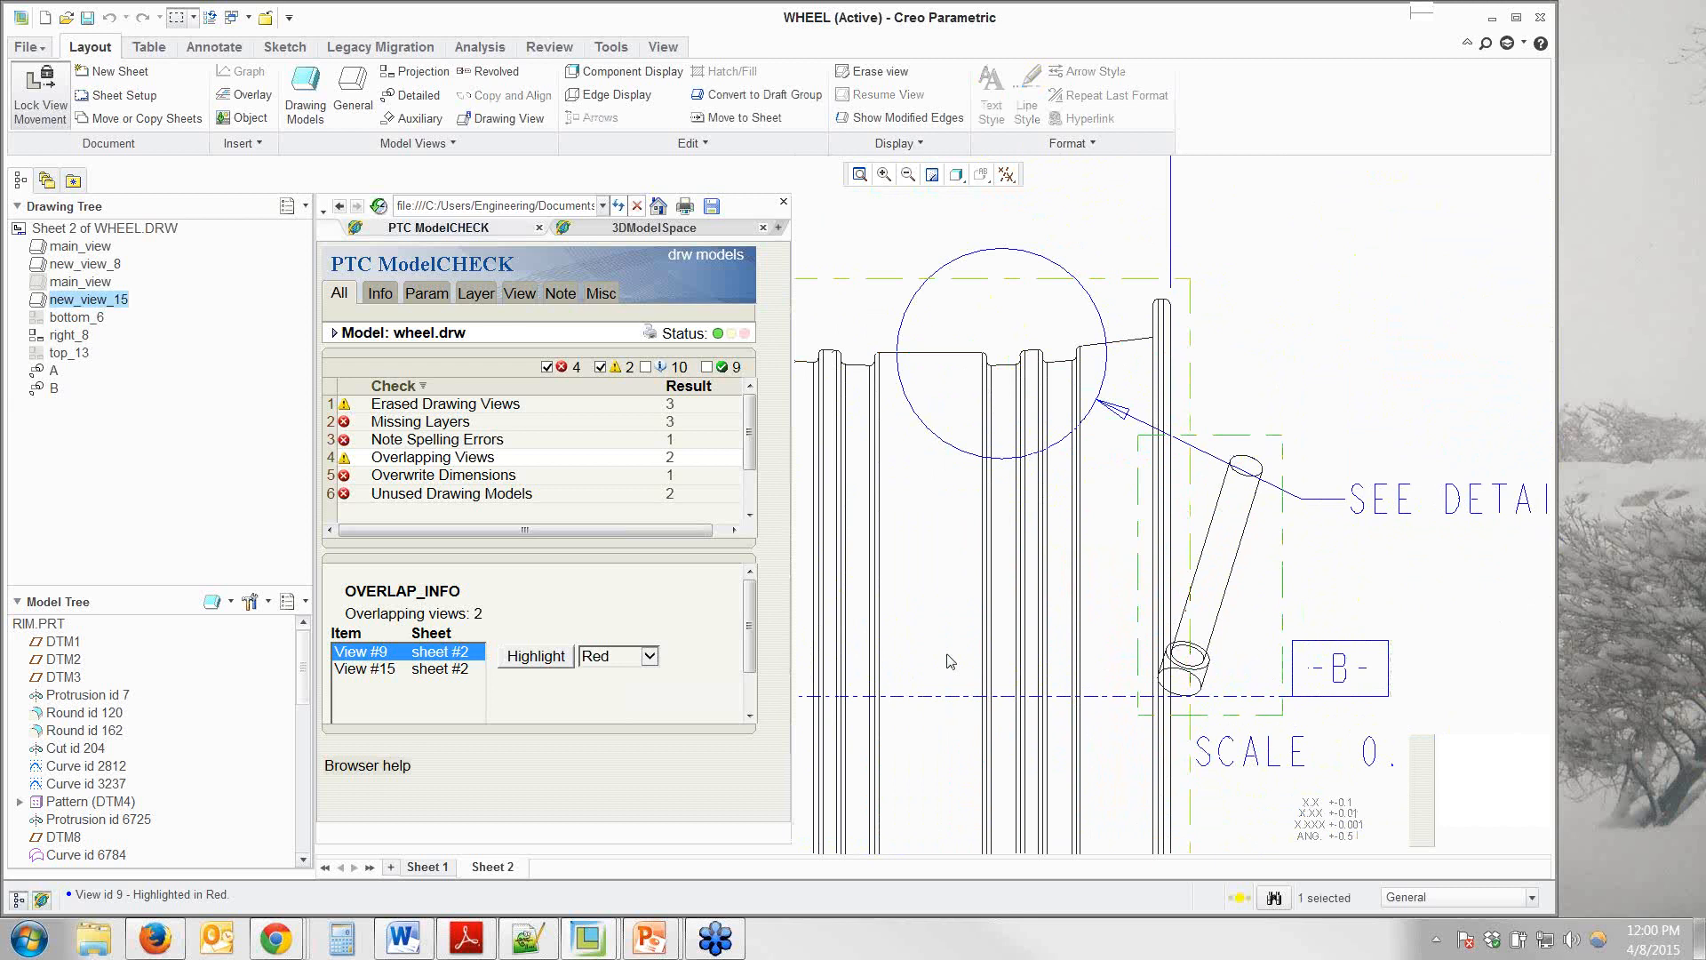
scroll(1328, 425, "down", 3)
scroll(1433, 453, "down", 3)
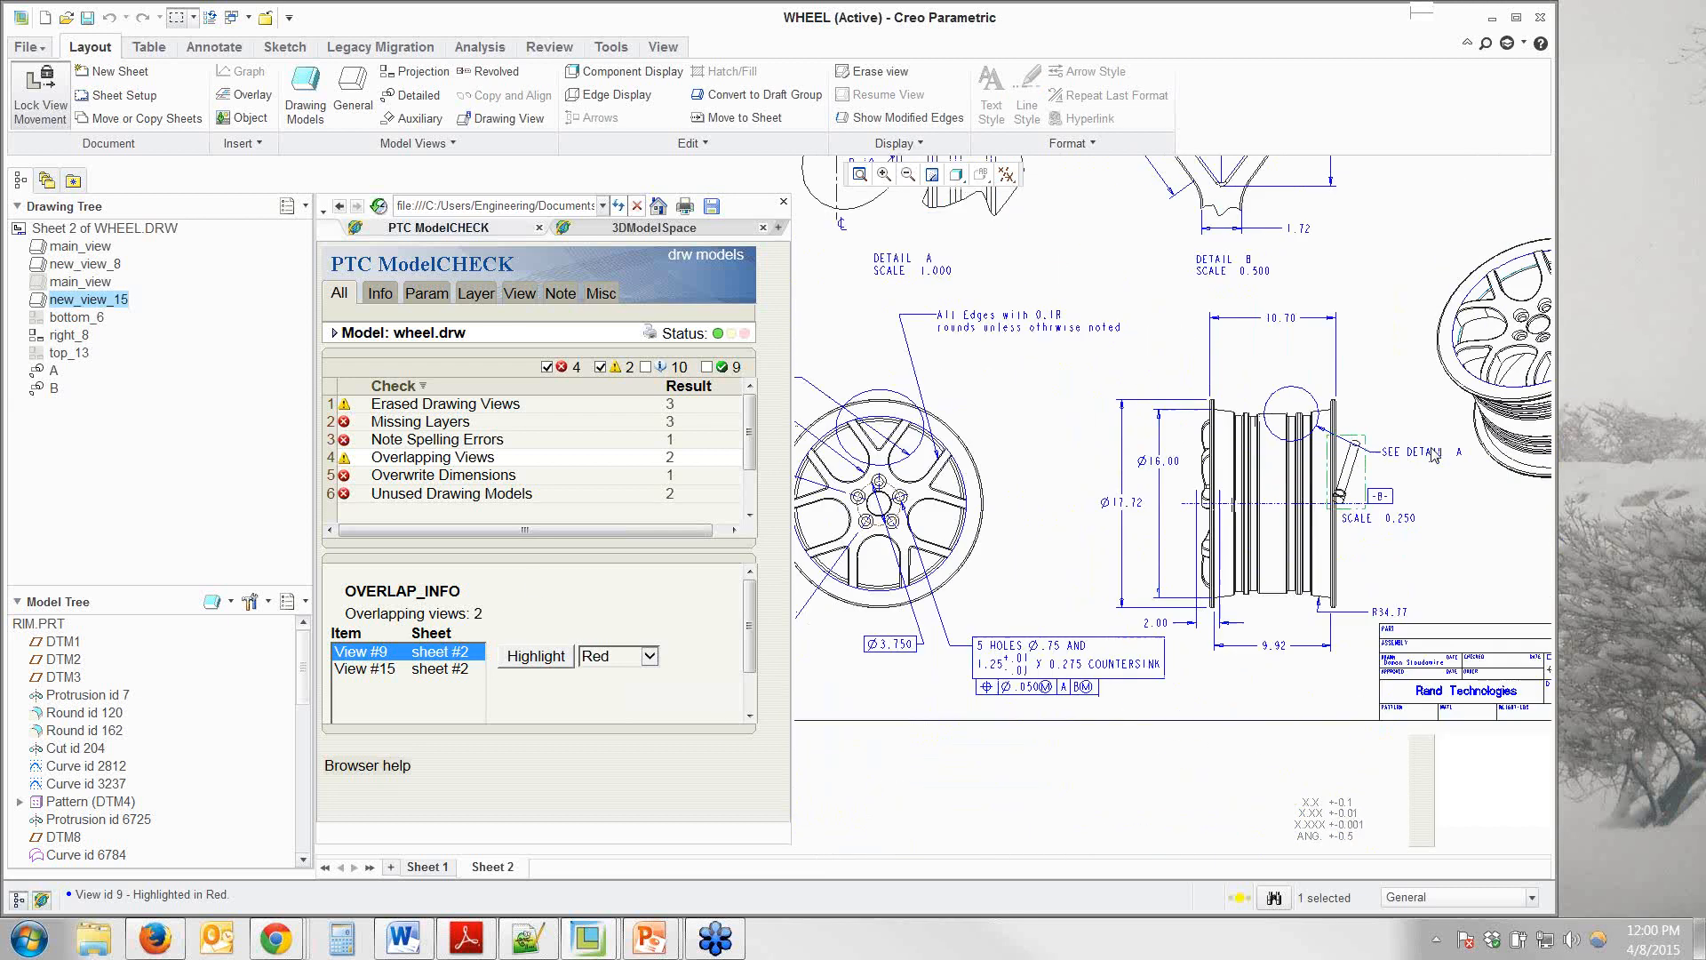
scroll(1169, 837, "down", 2)
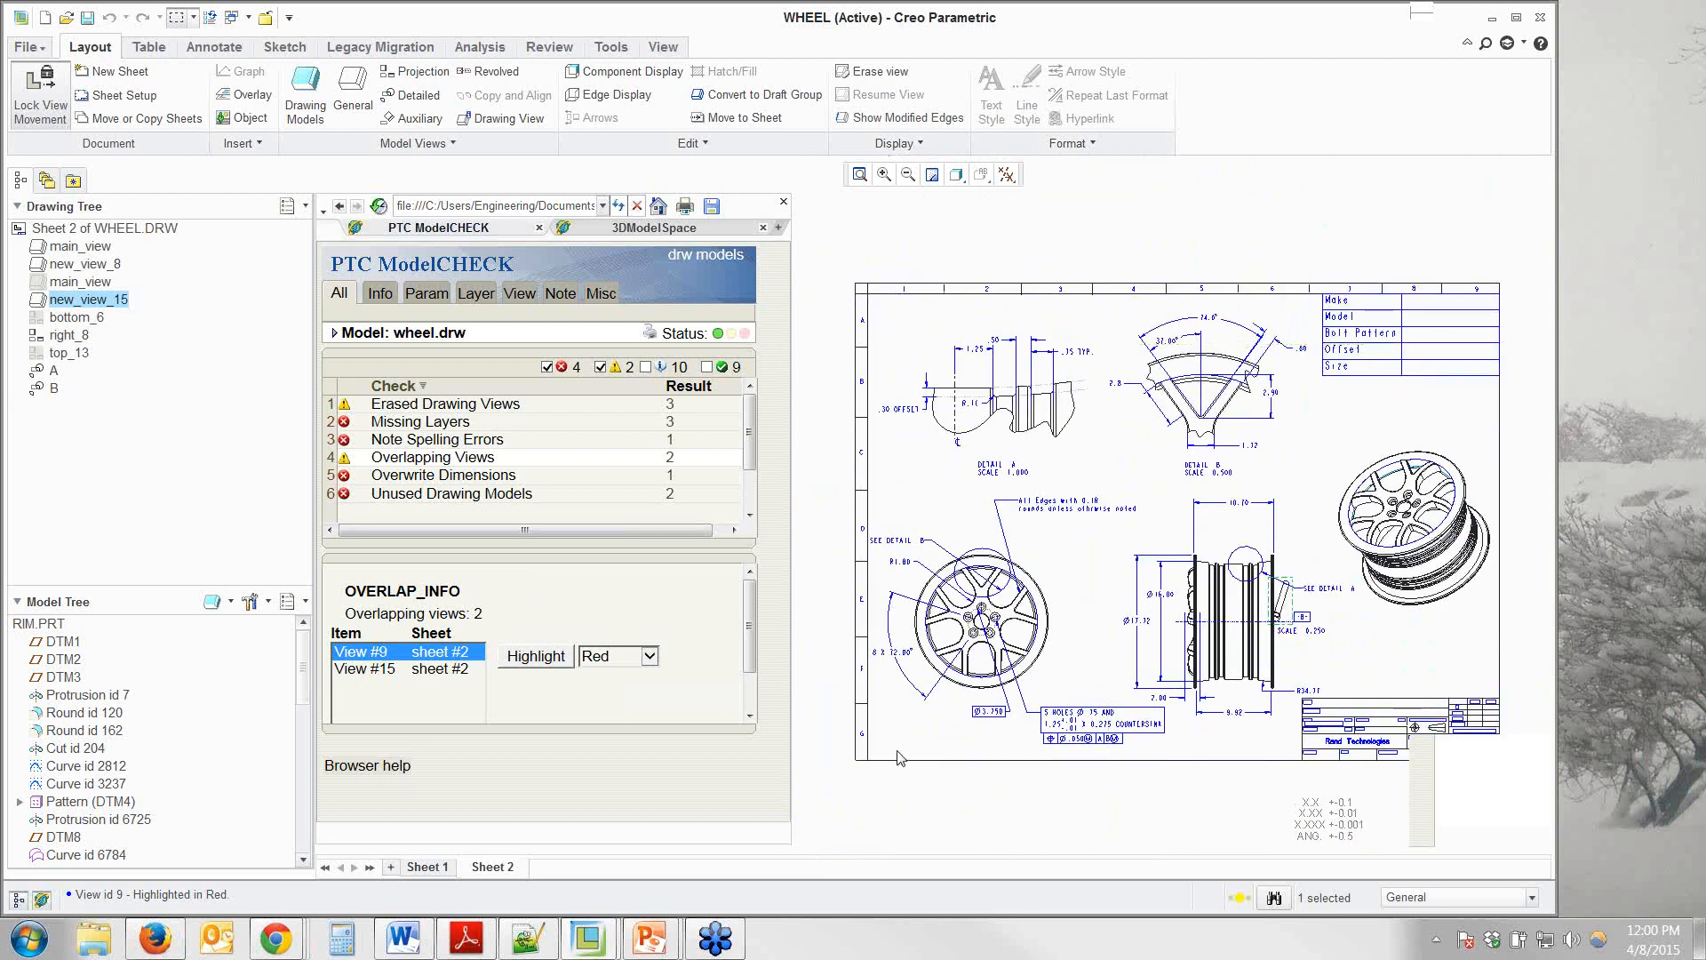
Show the Note Spelling Errors details and highlight the note containing "othrwise" in red on the drawing.
left_click(437, 439)
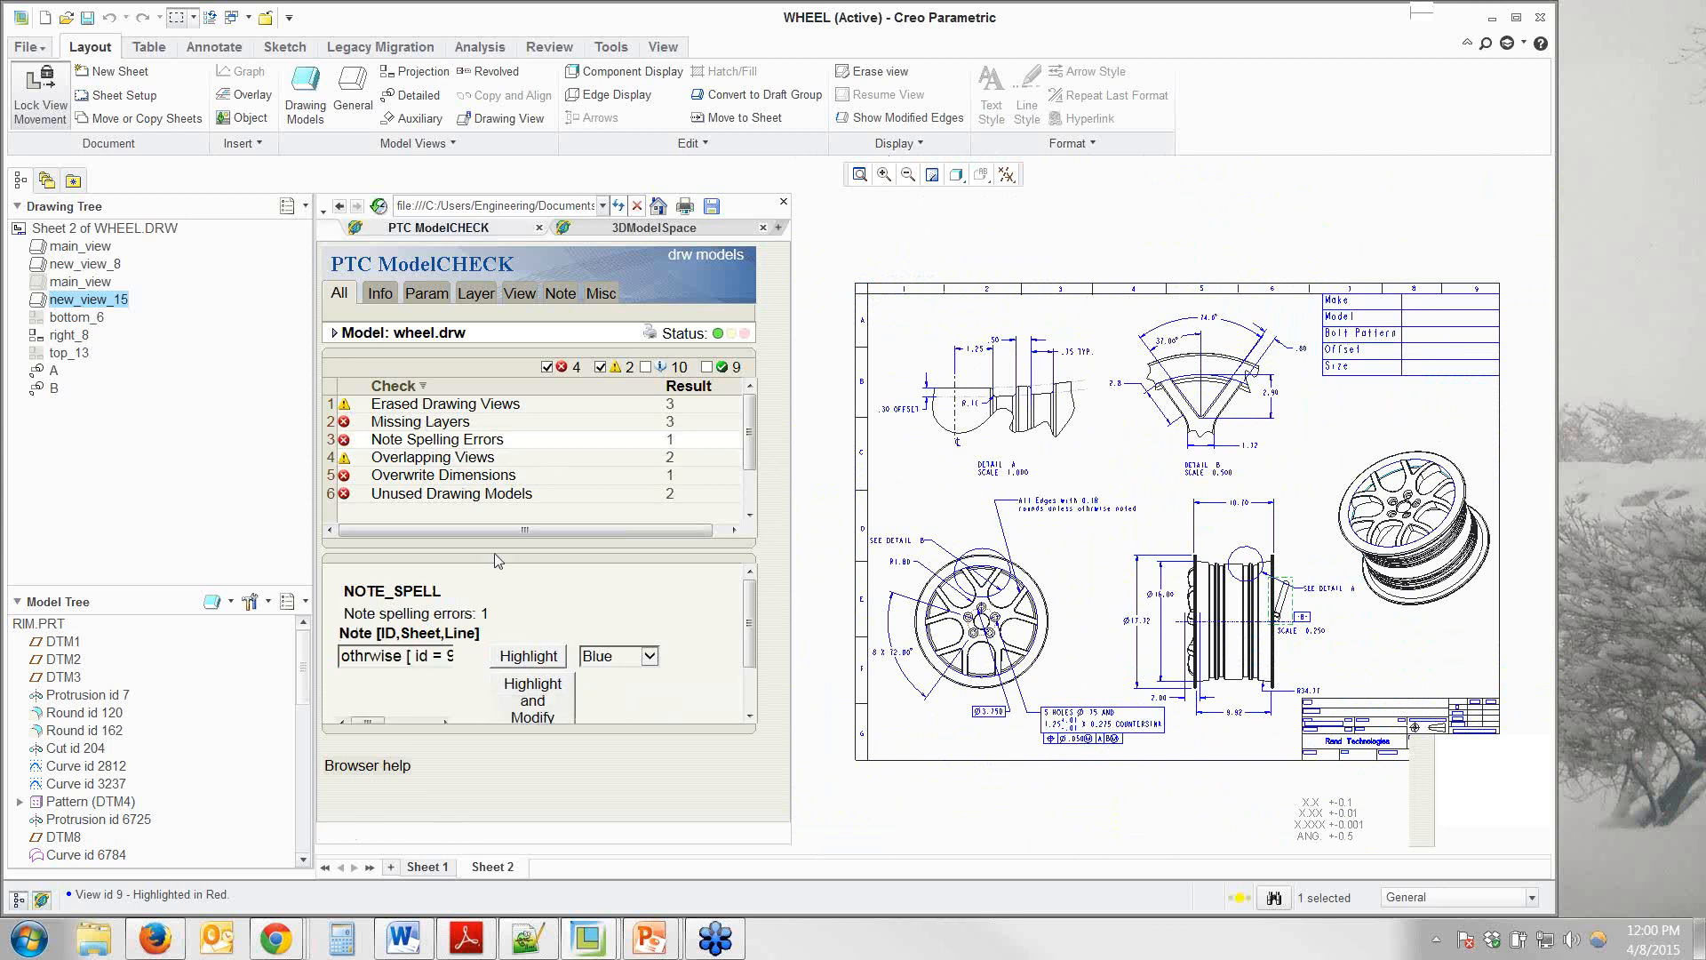
left_click(402, 655)
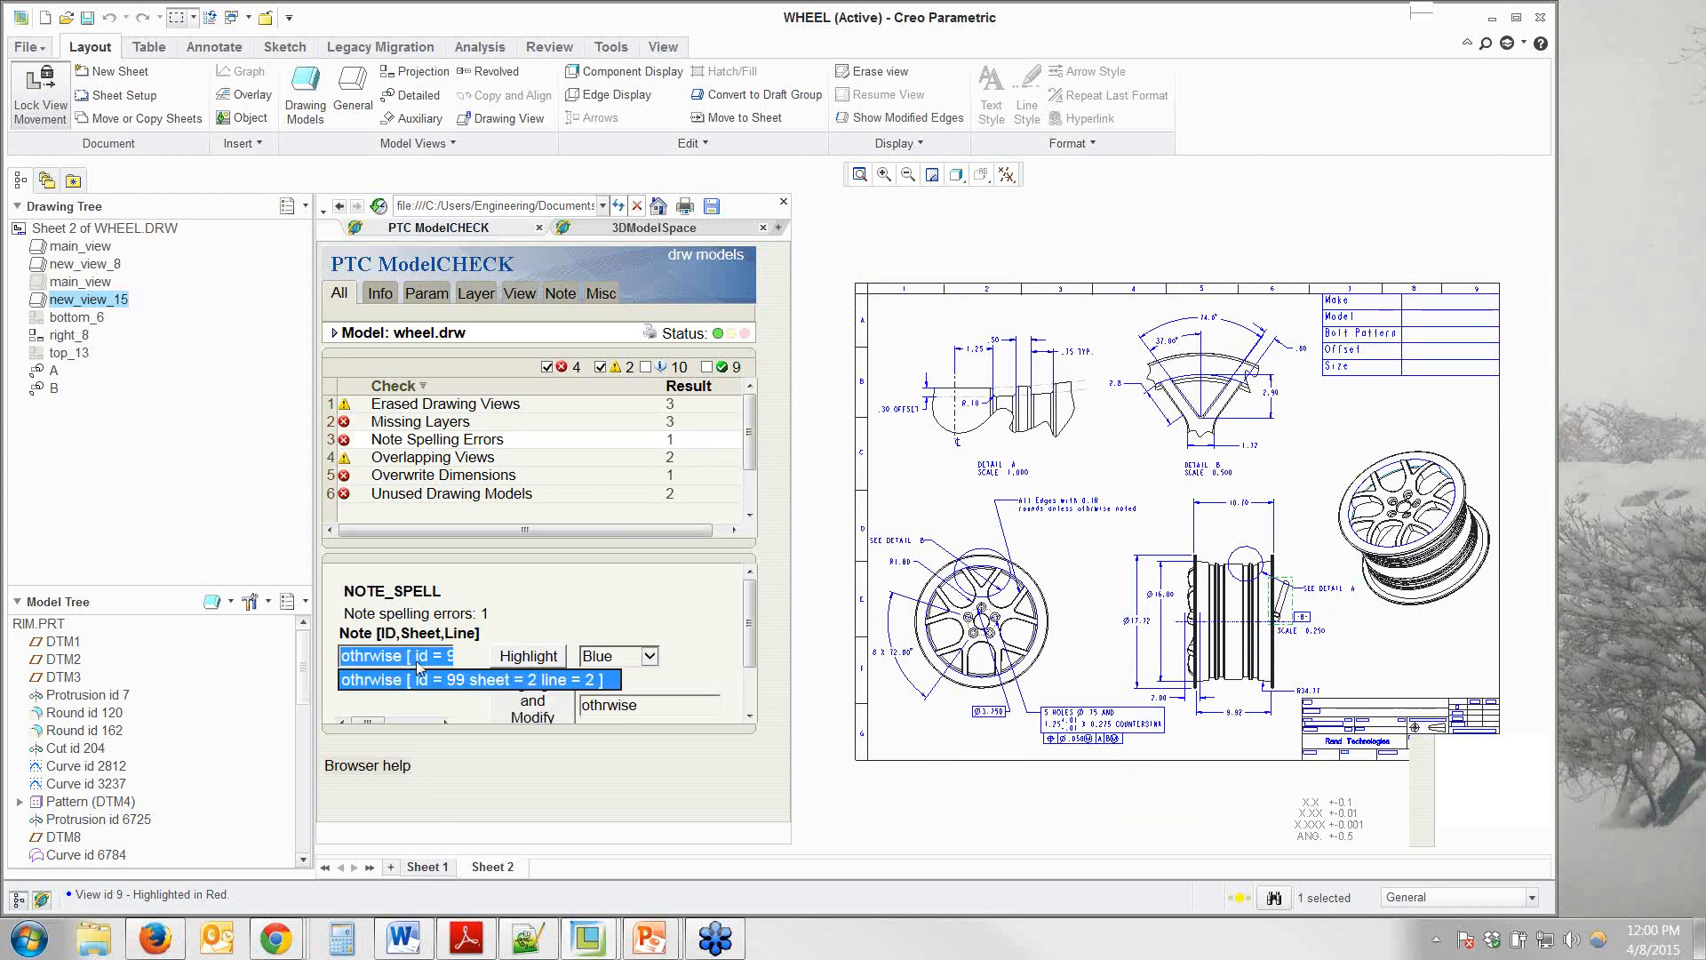
left_click(609, 657)
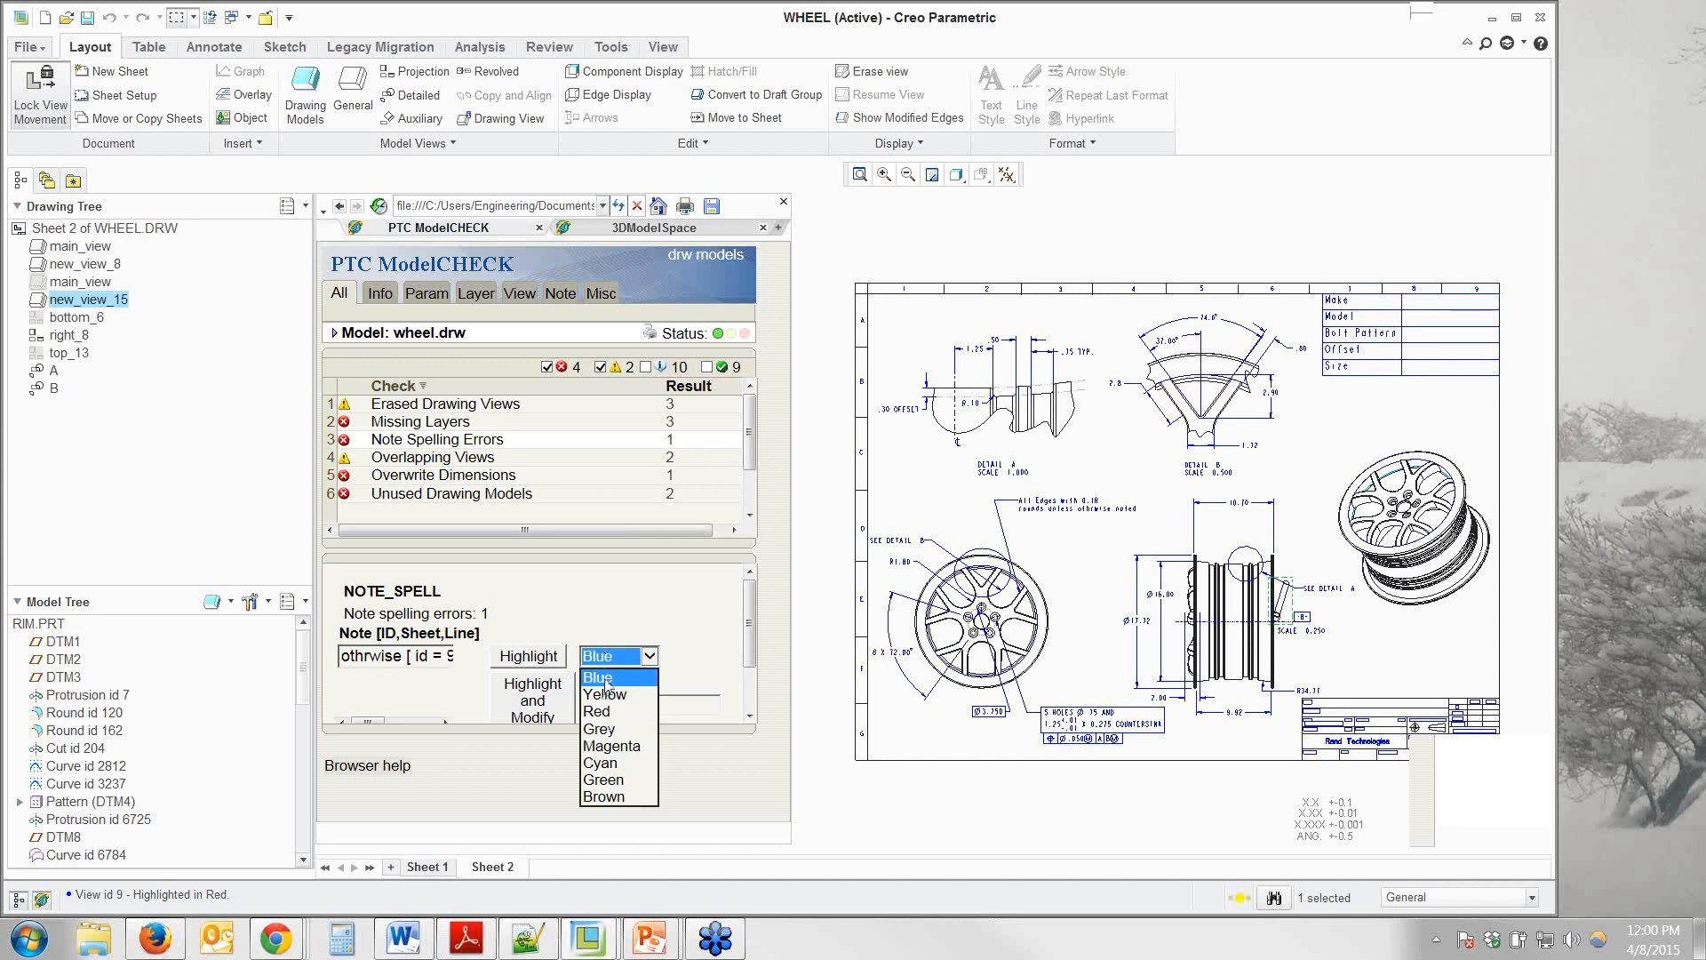
left_click(607, 716)
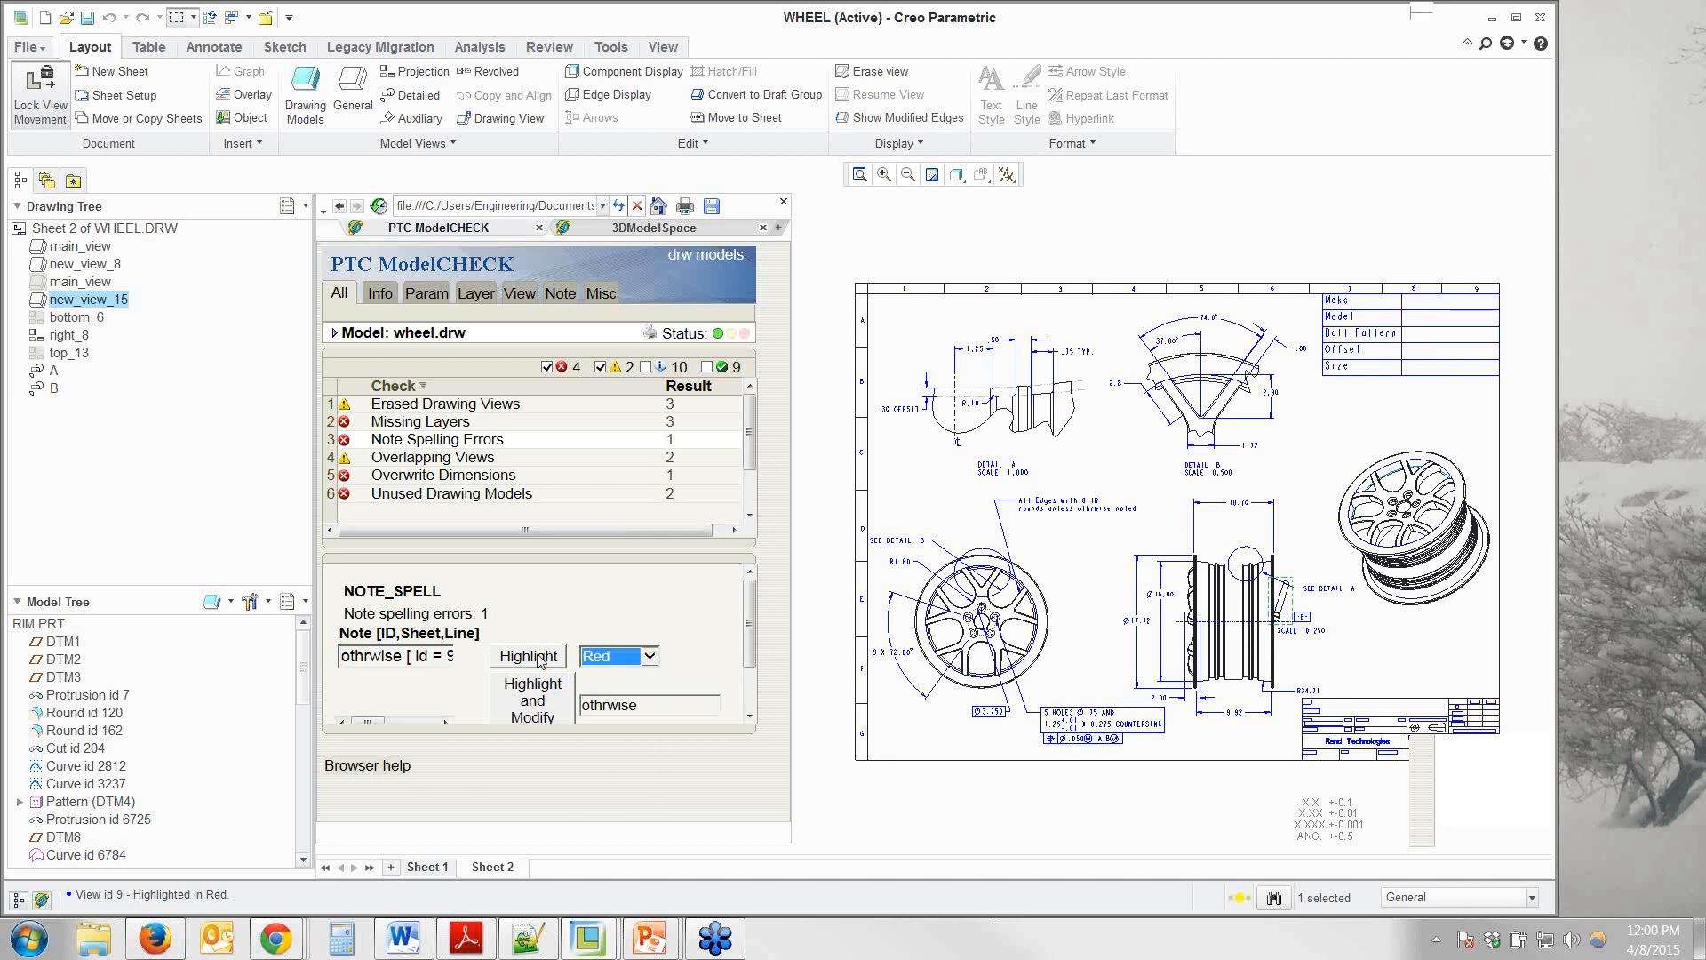
left_click(540, 663)
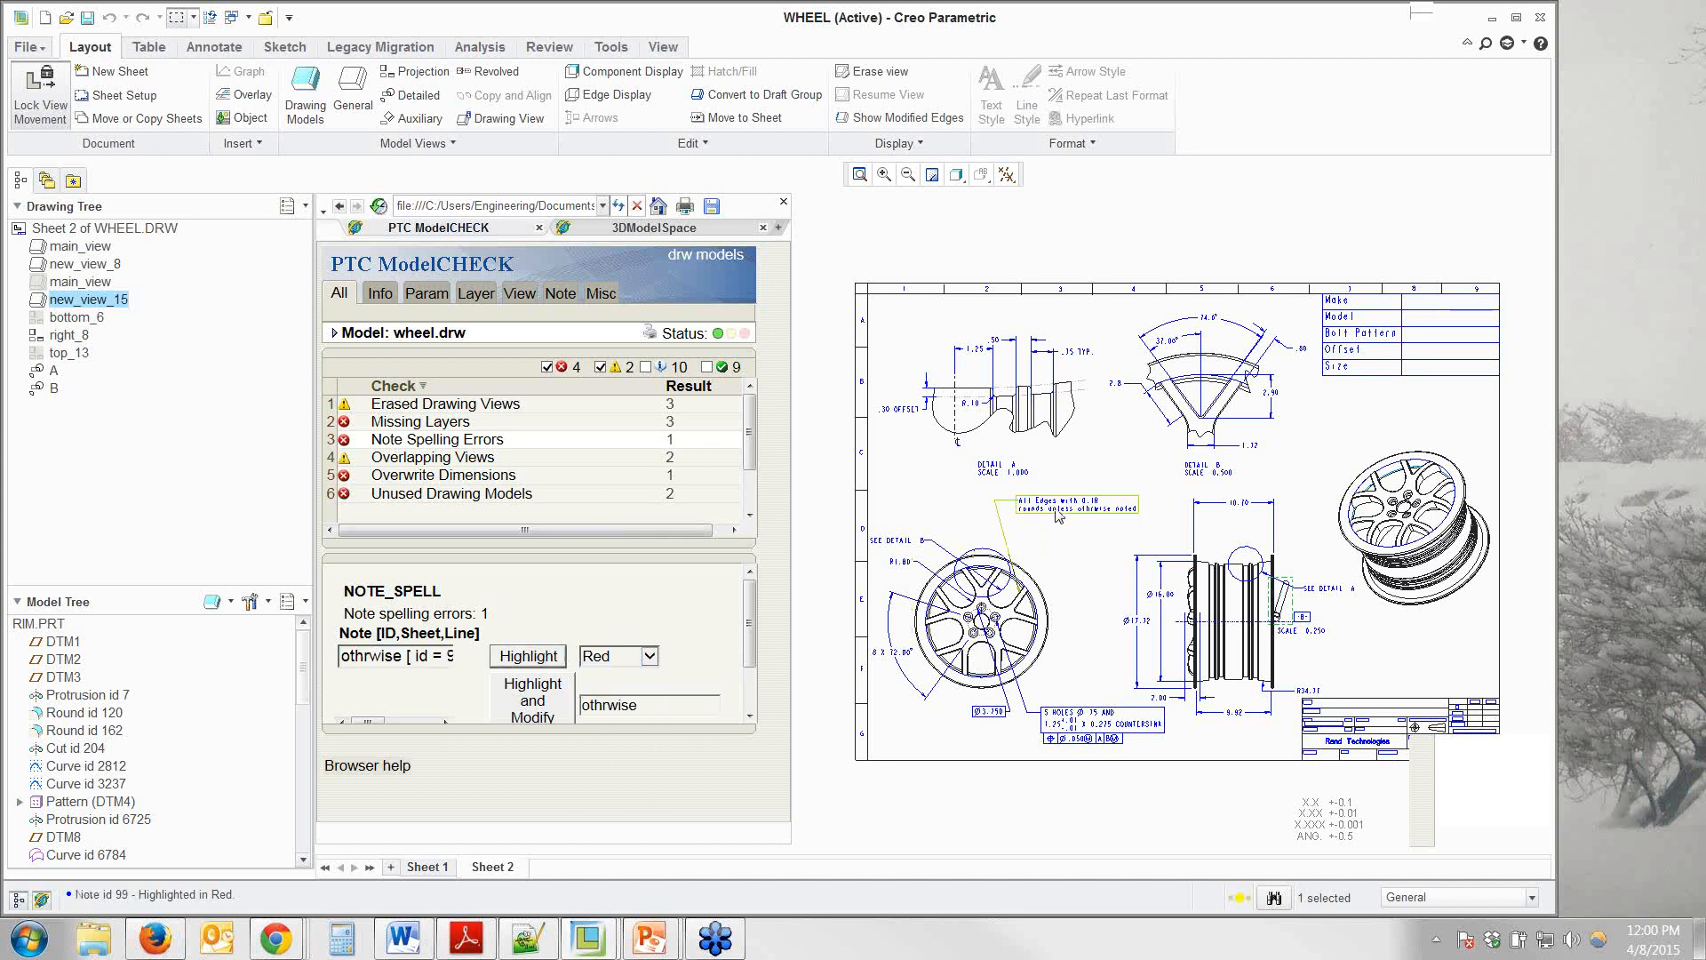
scroll(1060, 513, "up", 5)
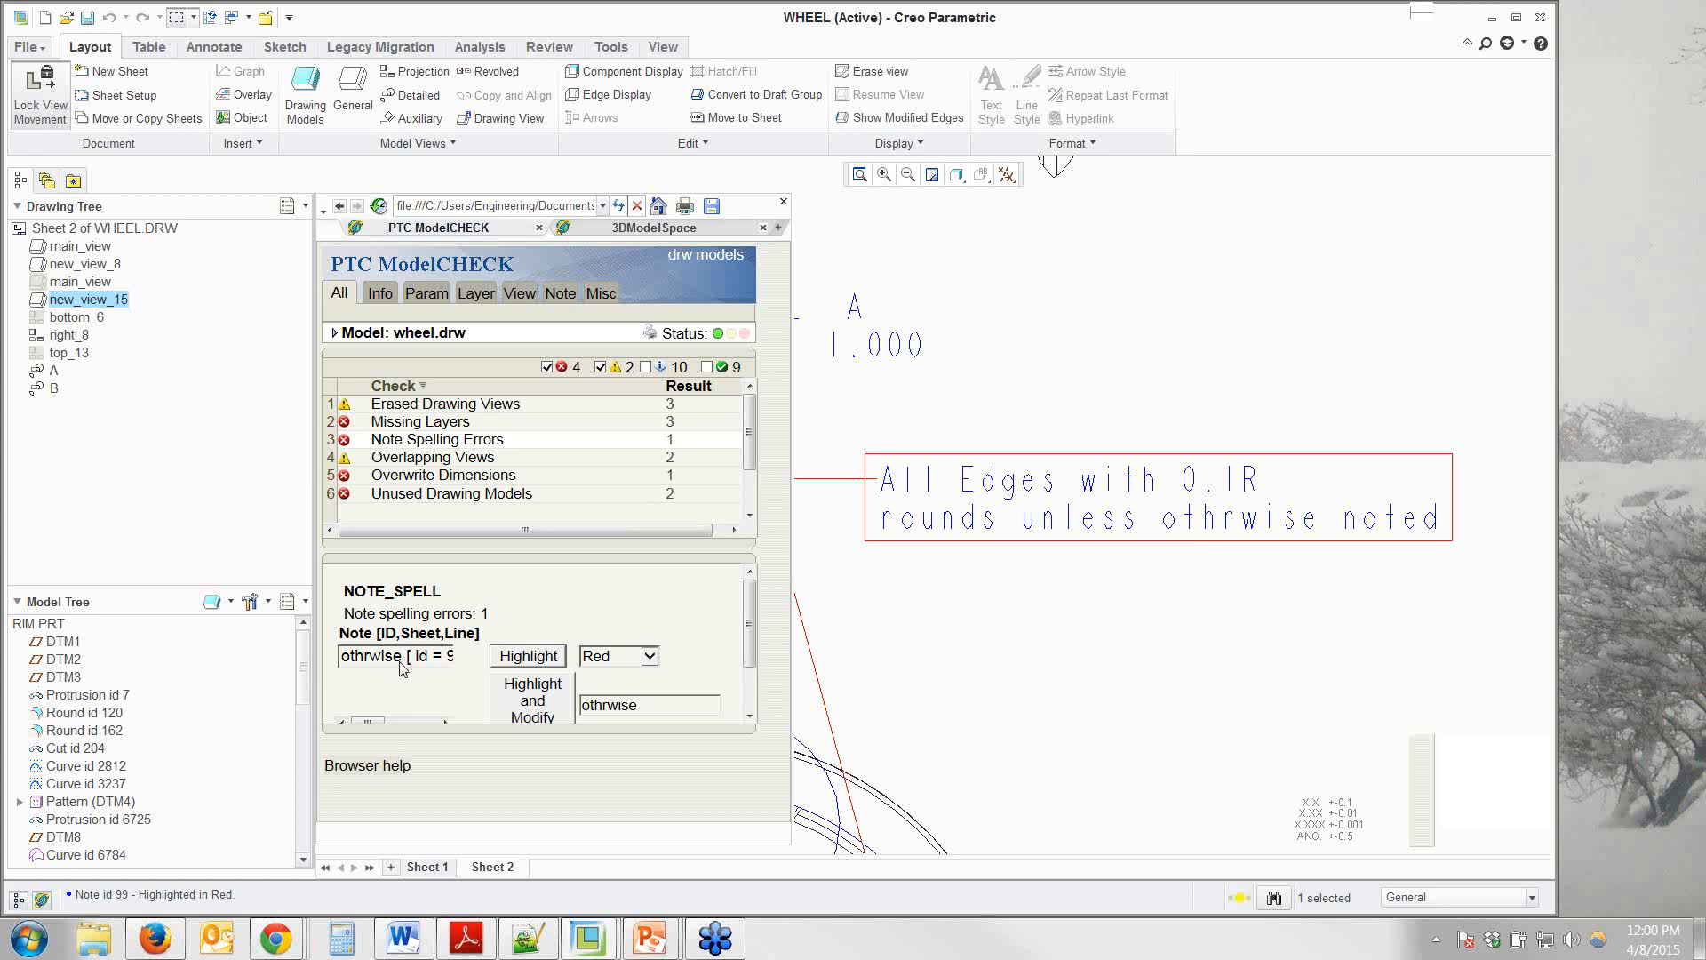
Correct "othrwise" to "otherwise" in the edge rounds note using Highlight and Modify, and clear the selection.
left_click_drag(750, 627, 750, 674)
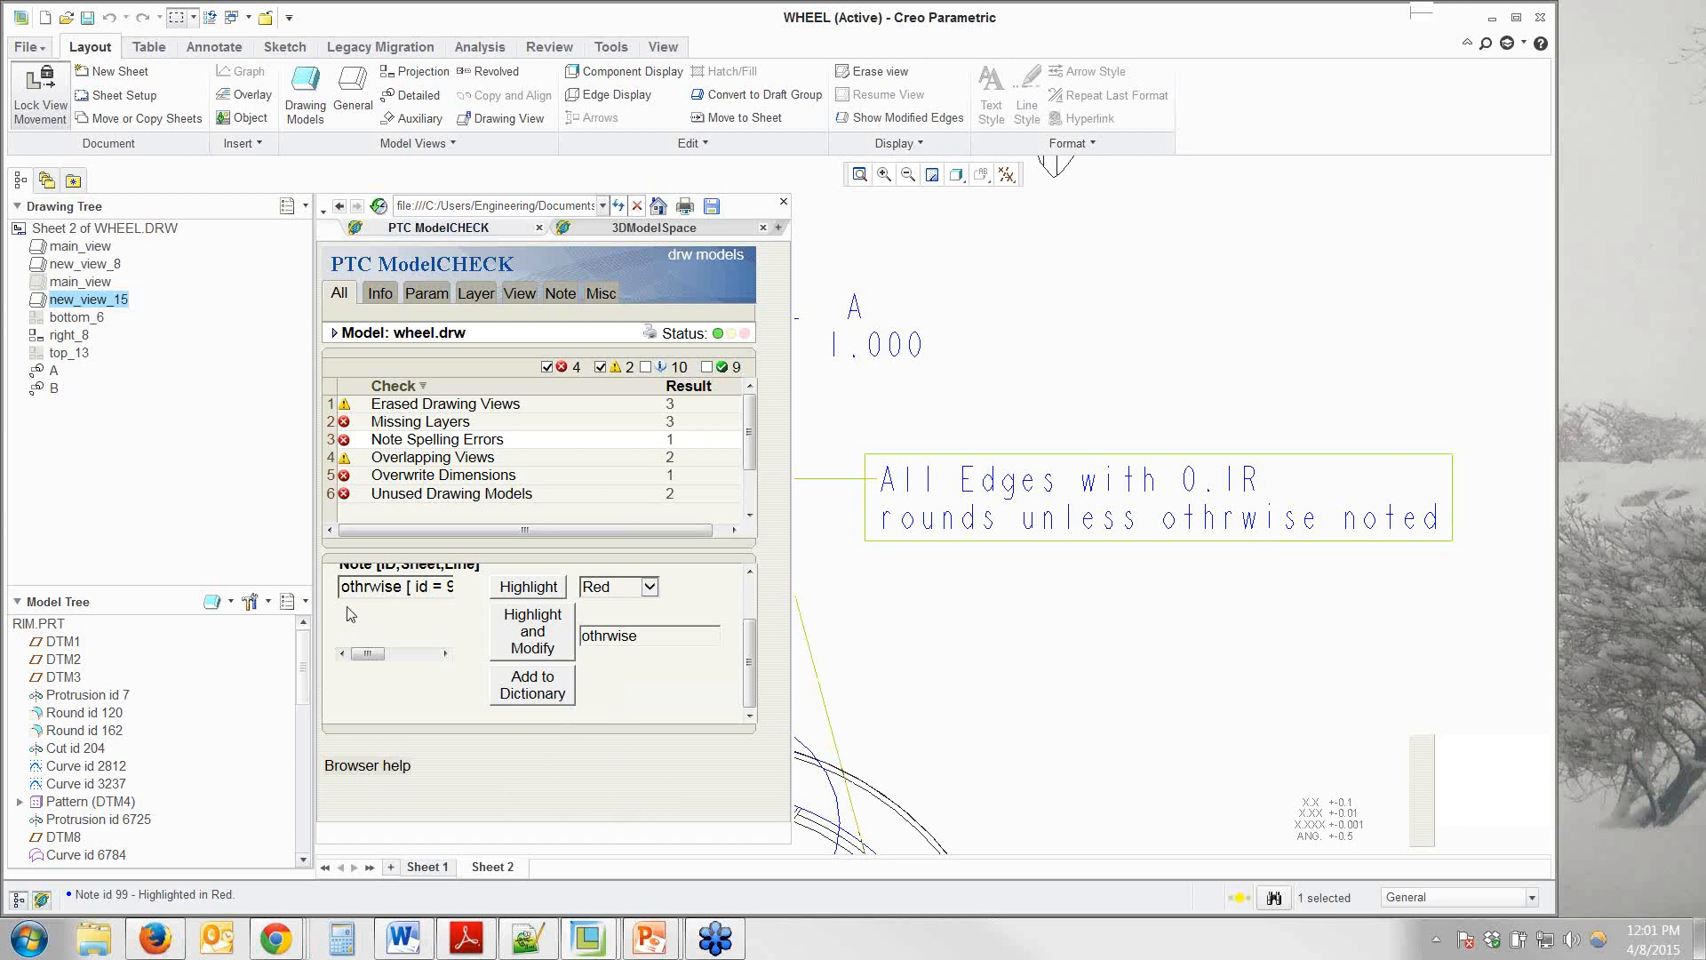
left_click(605, 636)
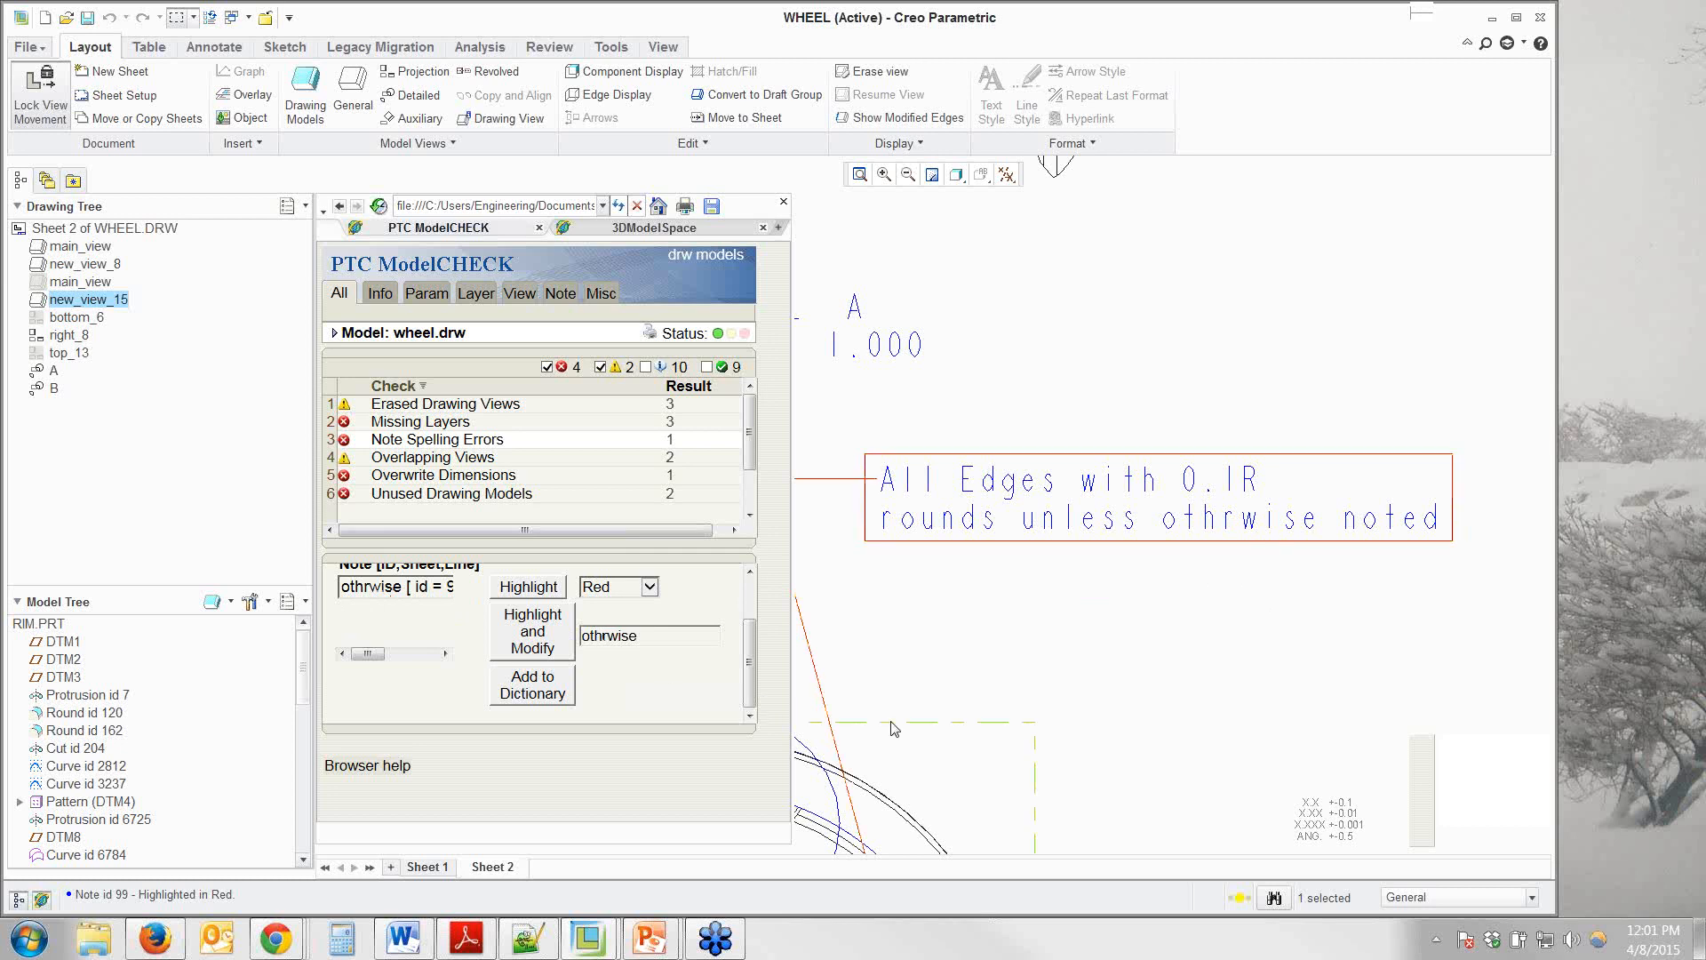
type("e")
left_click(530, 647)
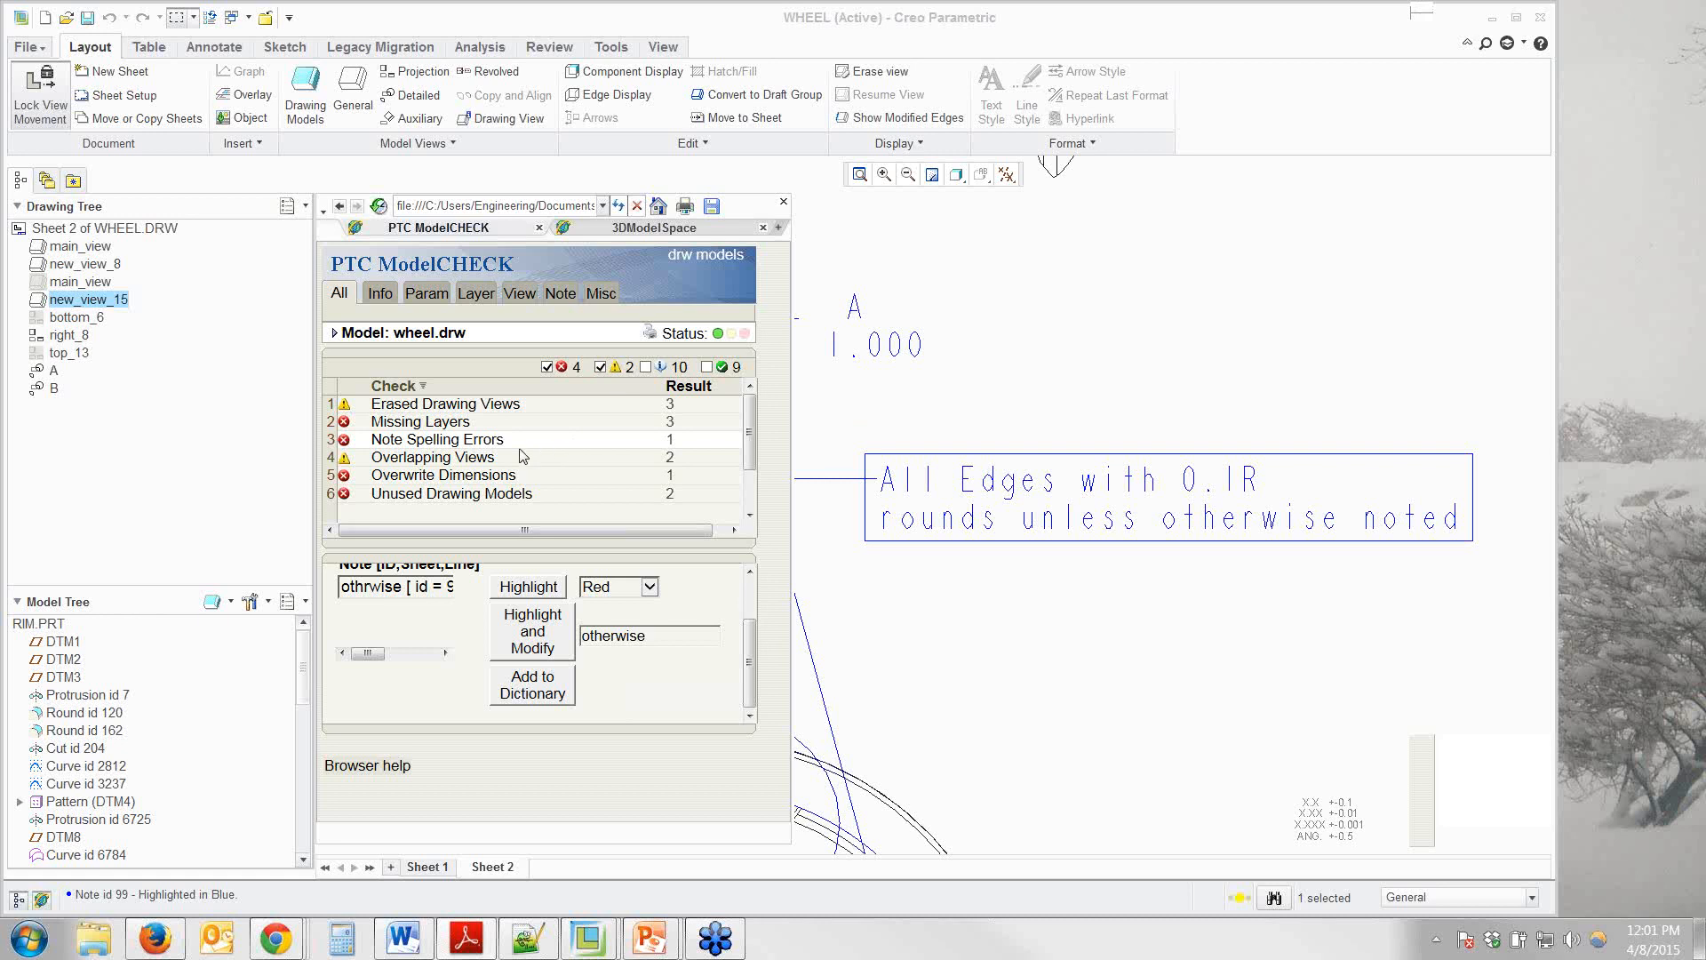
left_click(1064, 648)
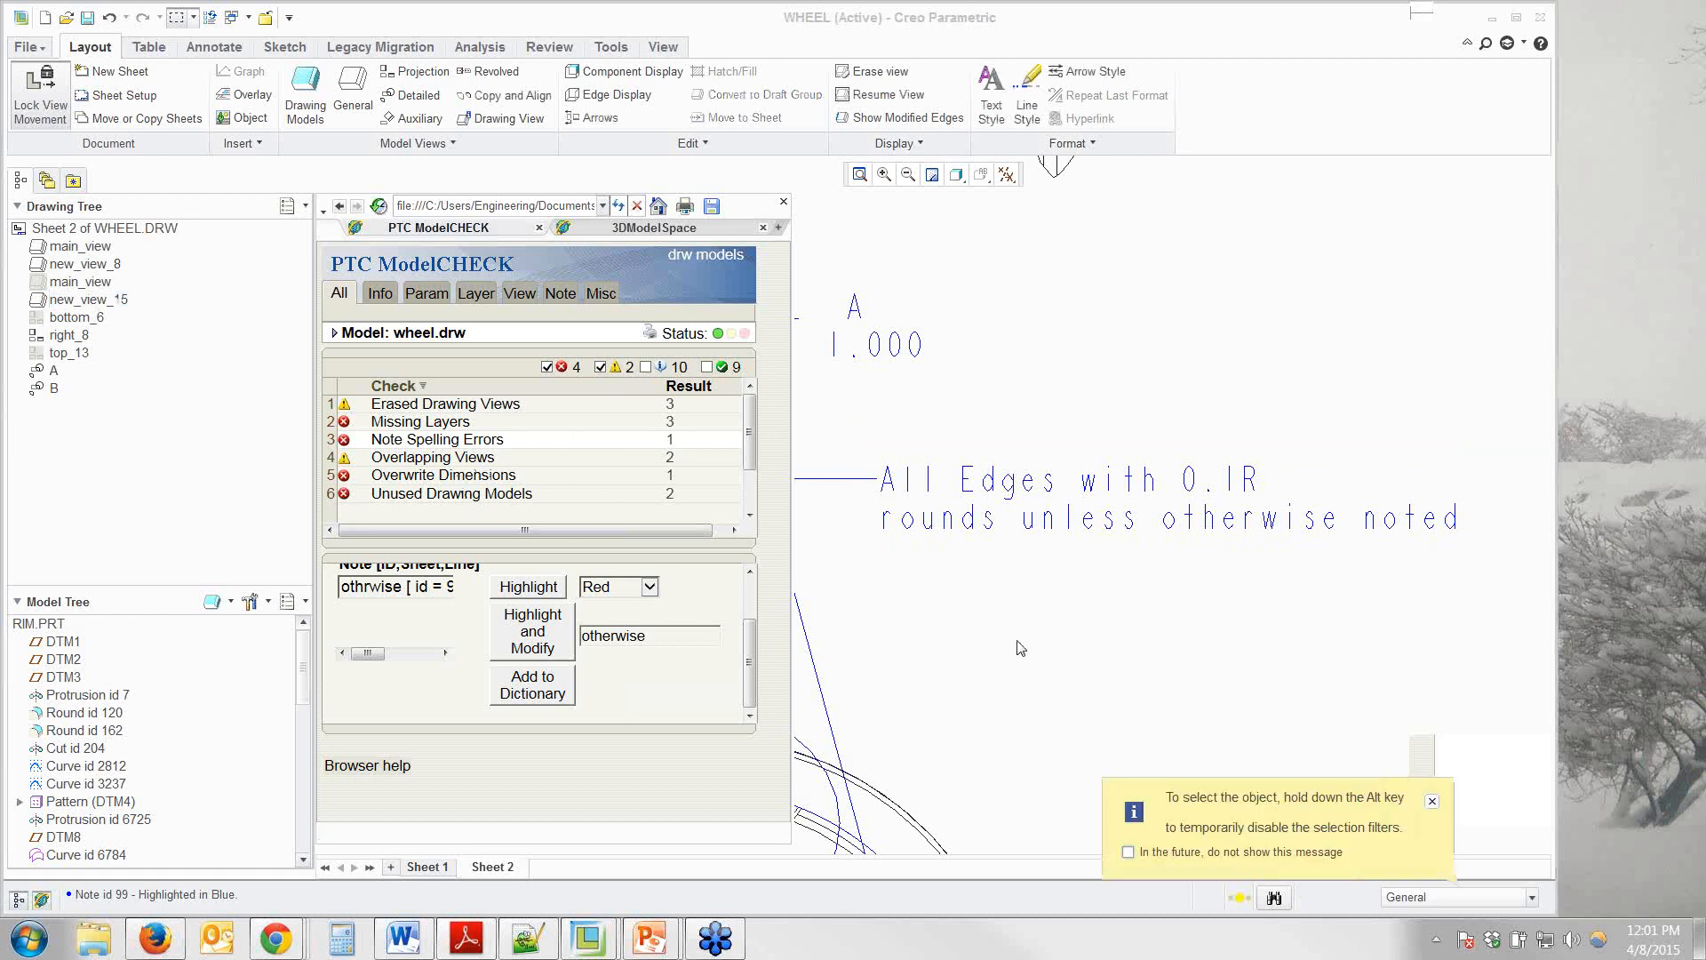
scroll(1013, 654, "down", 3)
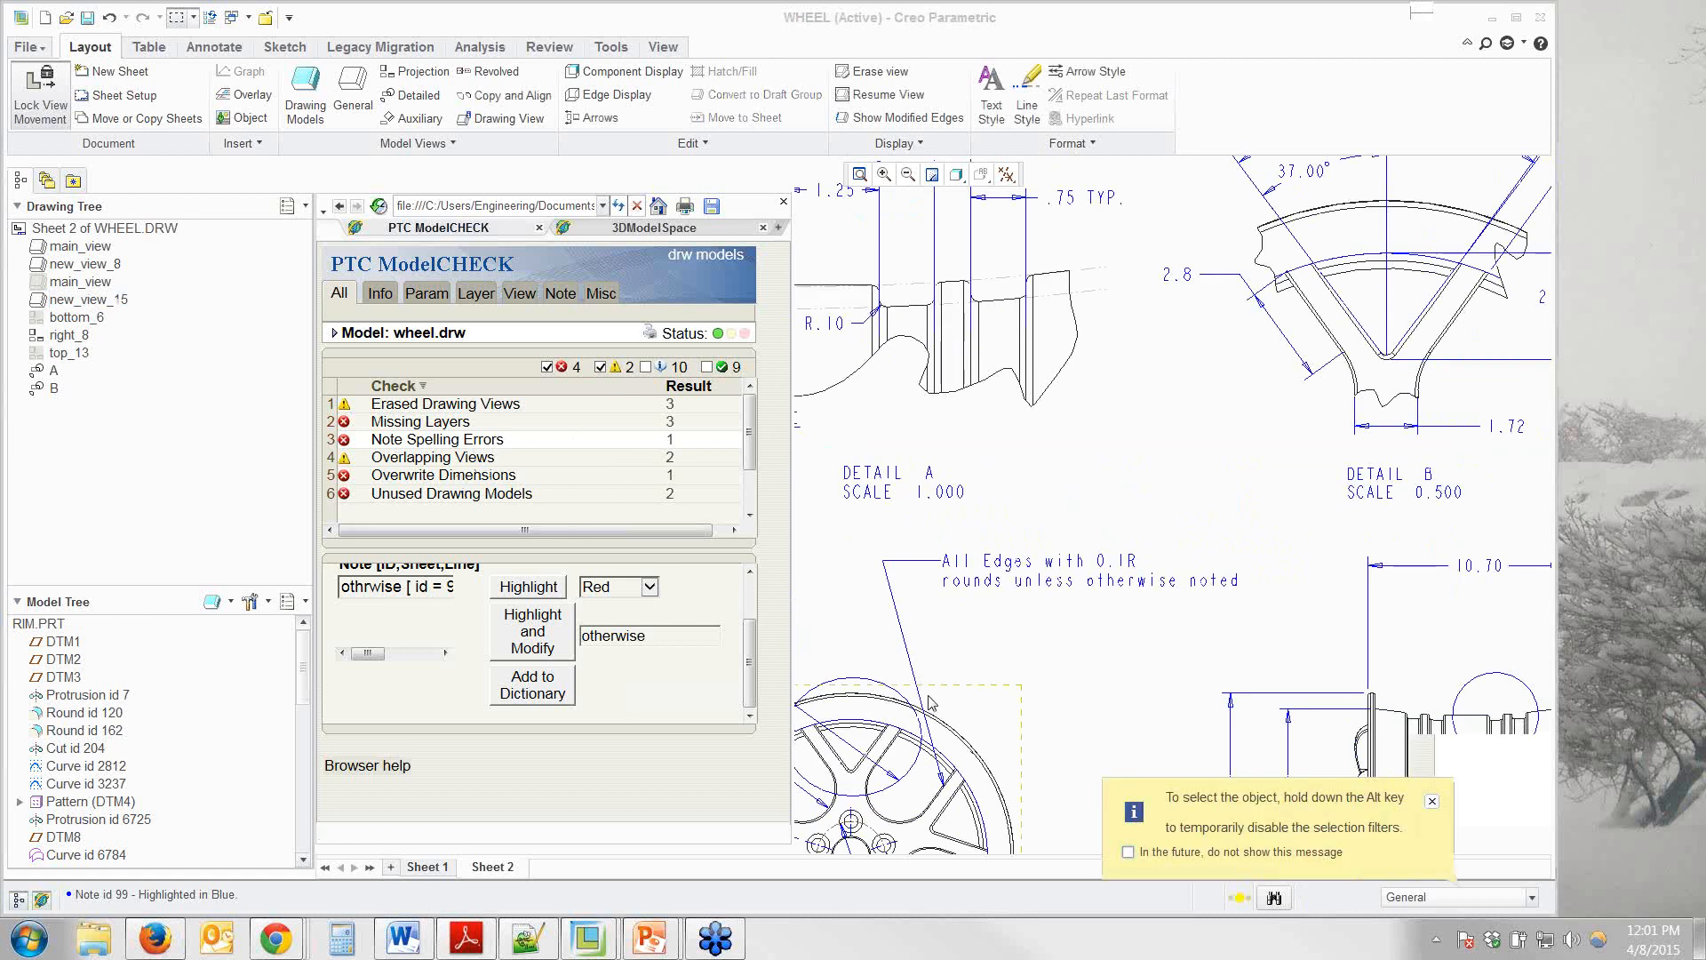
Show the Overwrite Dimensions check details and highlight Dimension #501 on sheet #2 in red on the drawing.
scroll(929, 697, "down", 2)
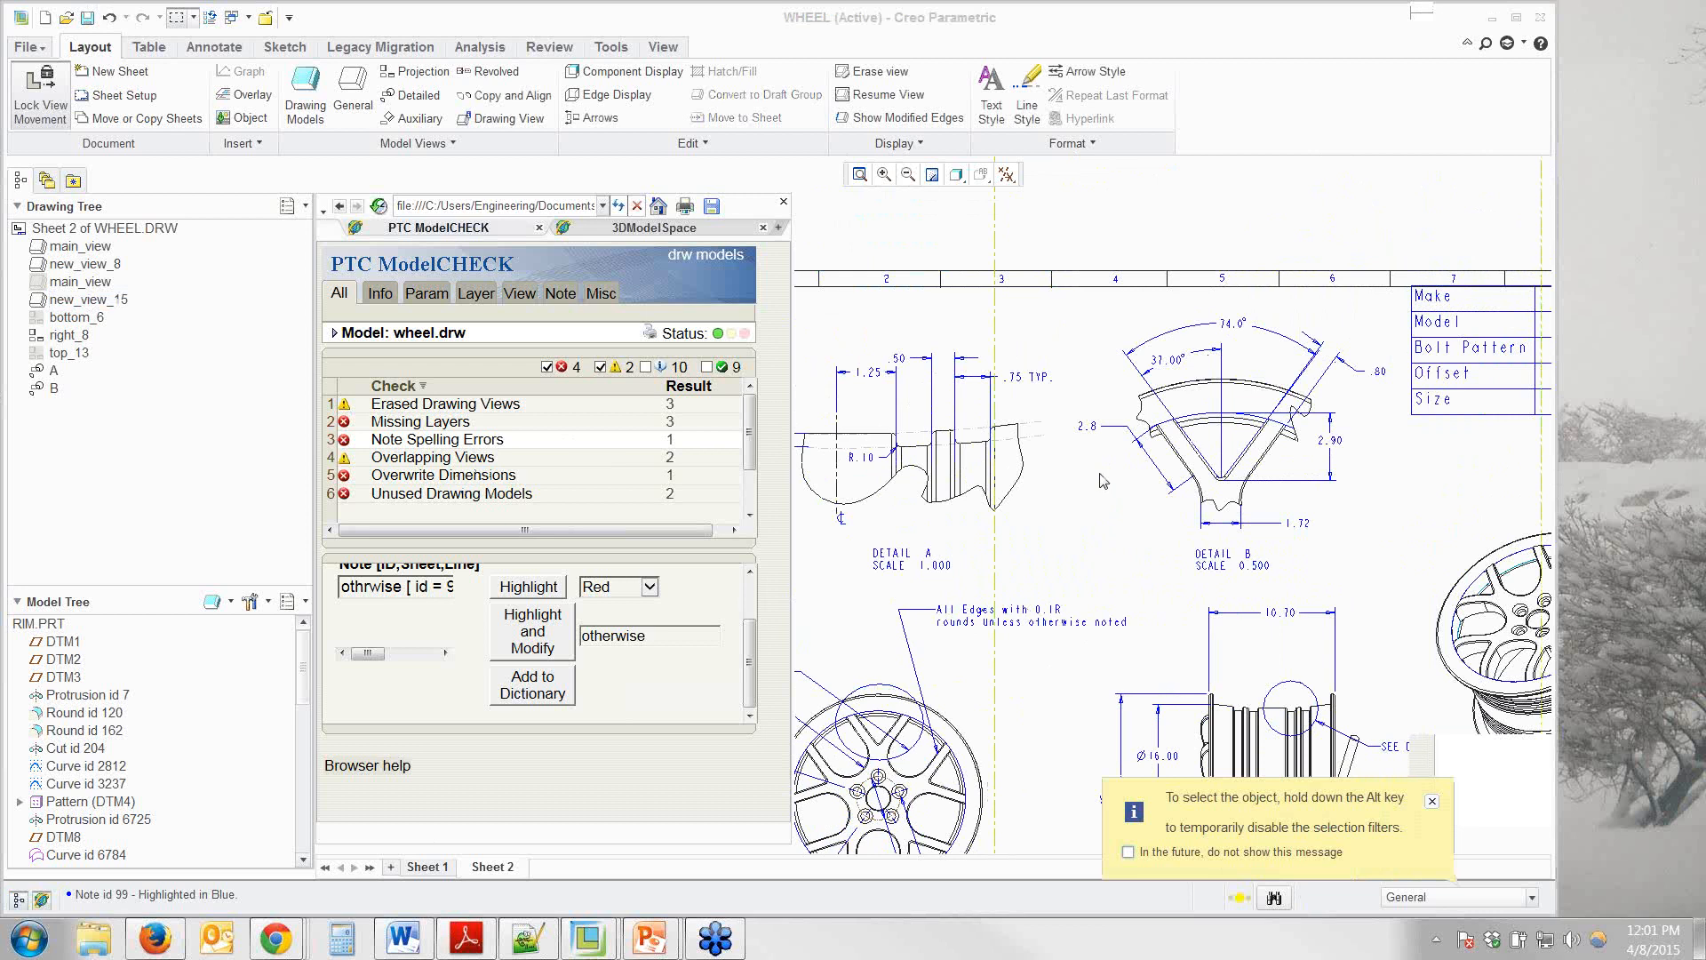
scroll(1103, 484, "up", 1)
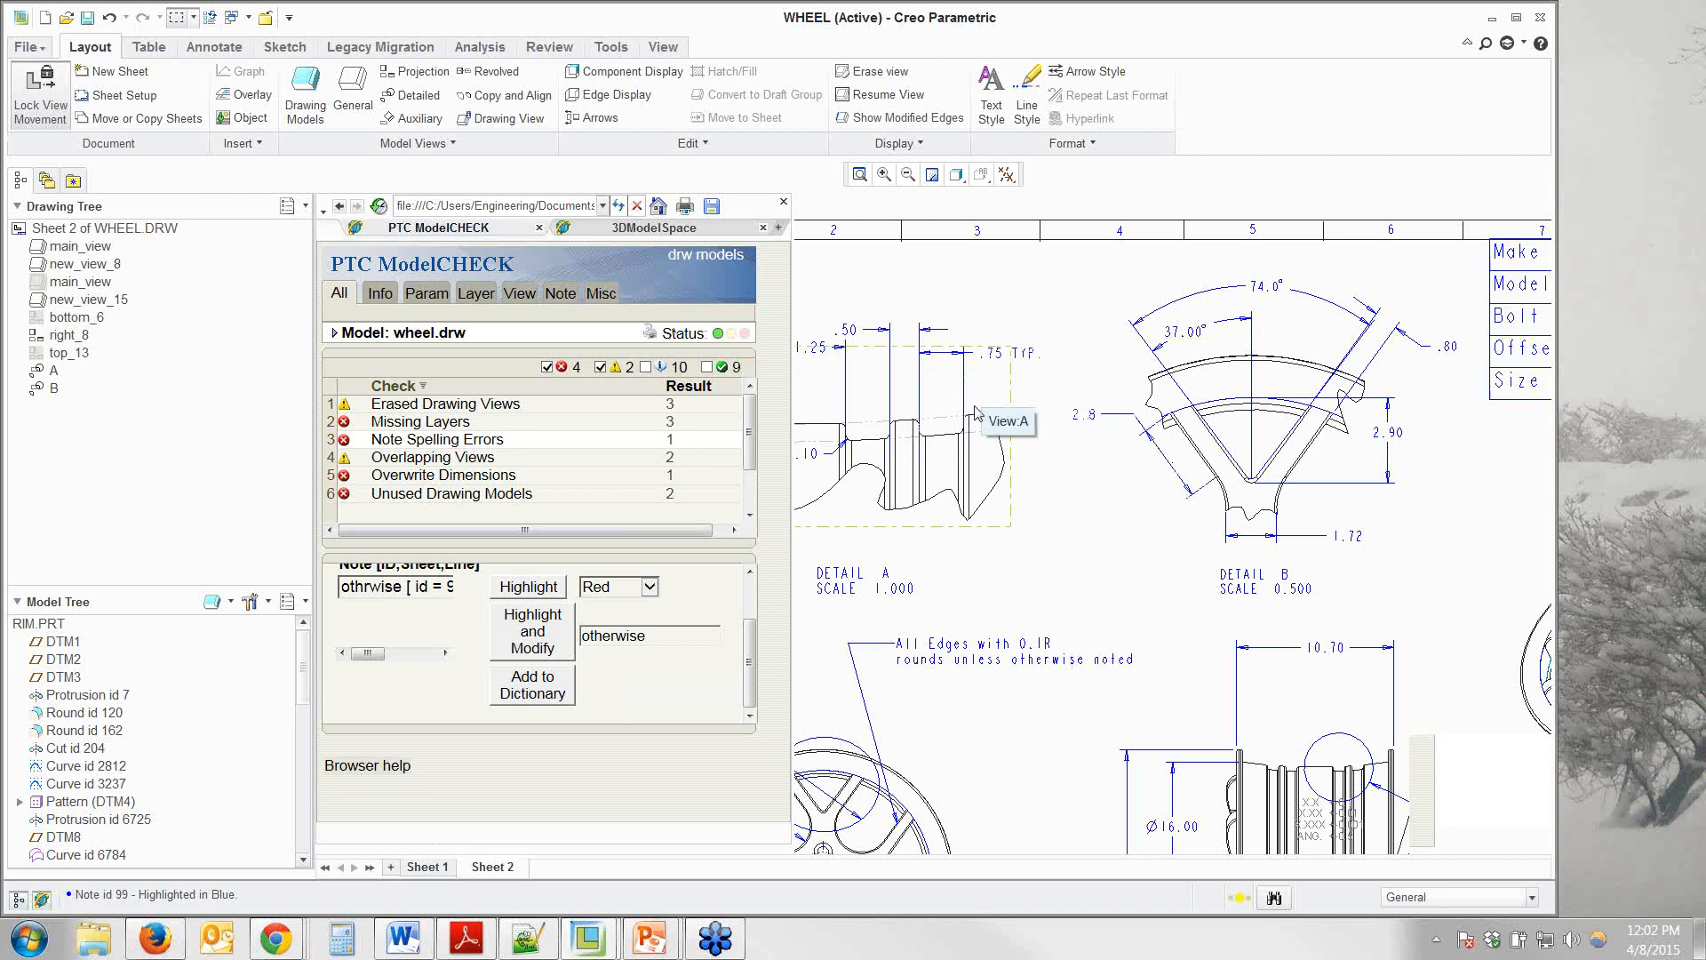
left_click(443, 478)
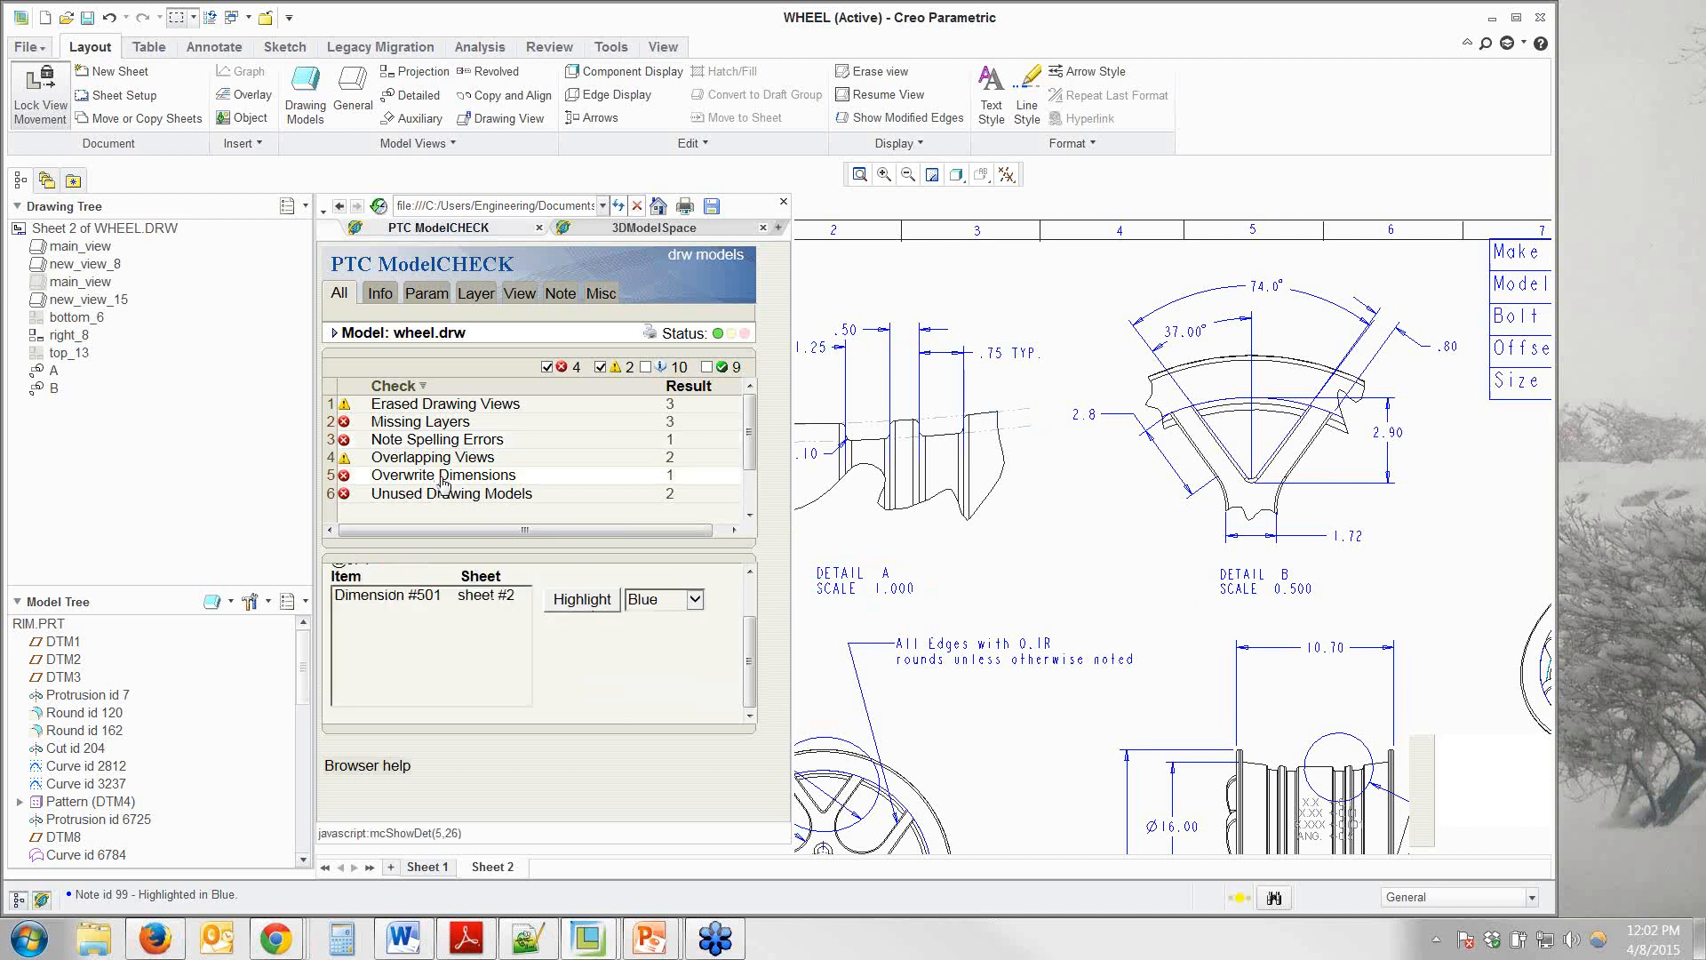
left_click(423, 604)
left_click(628, 602)
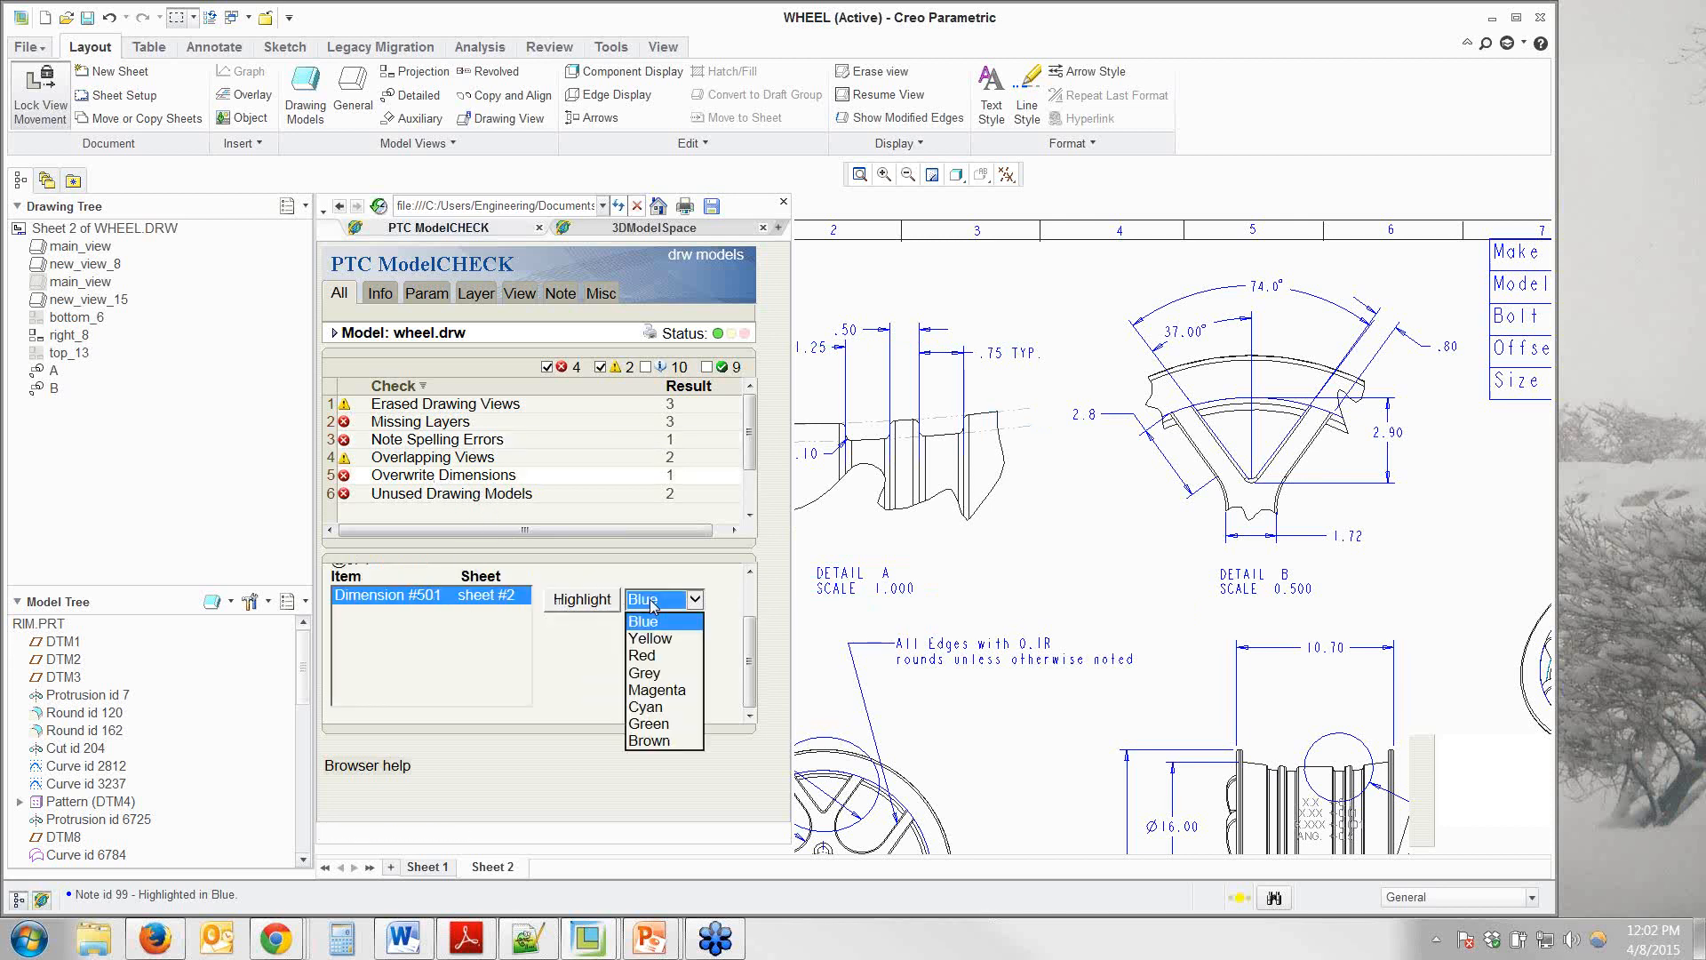
left_click(663, 657)
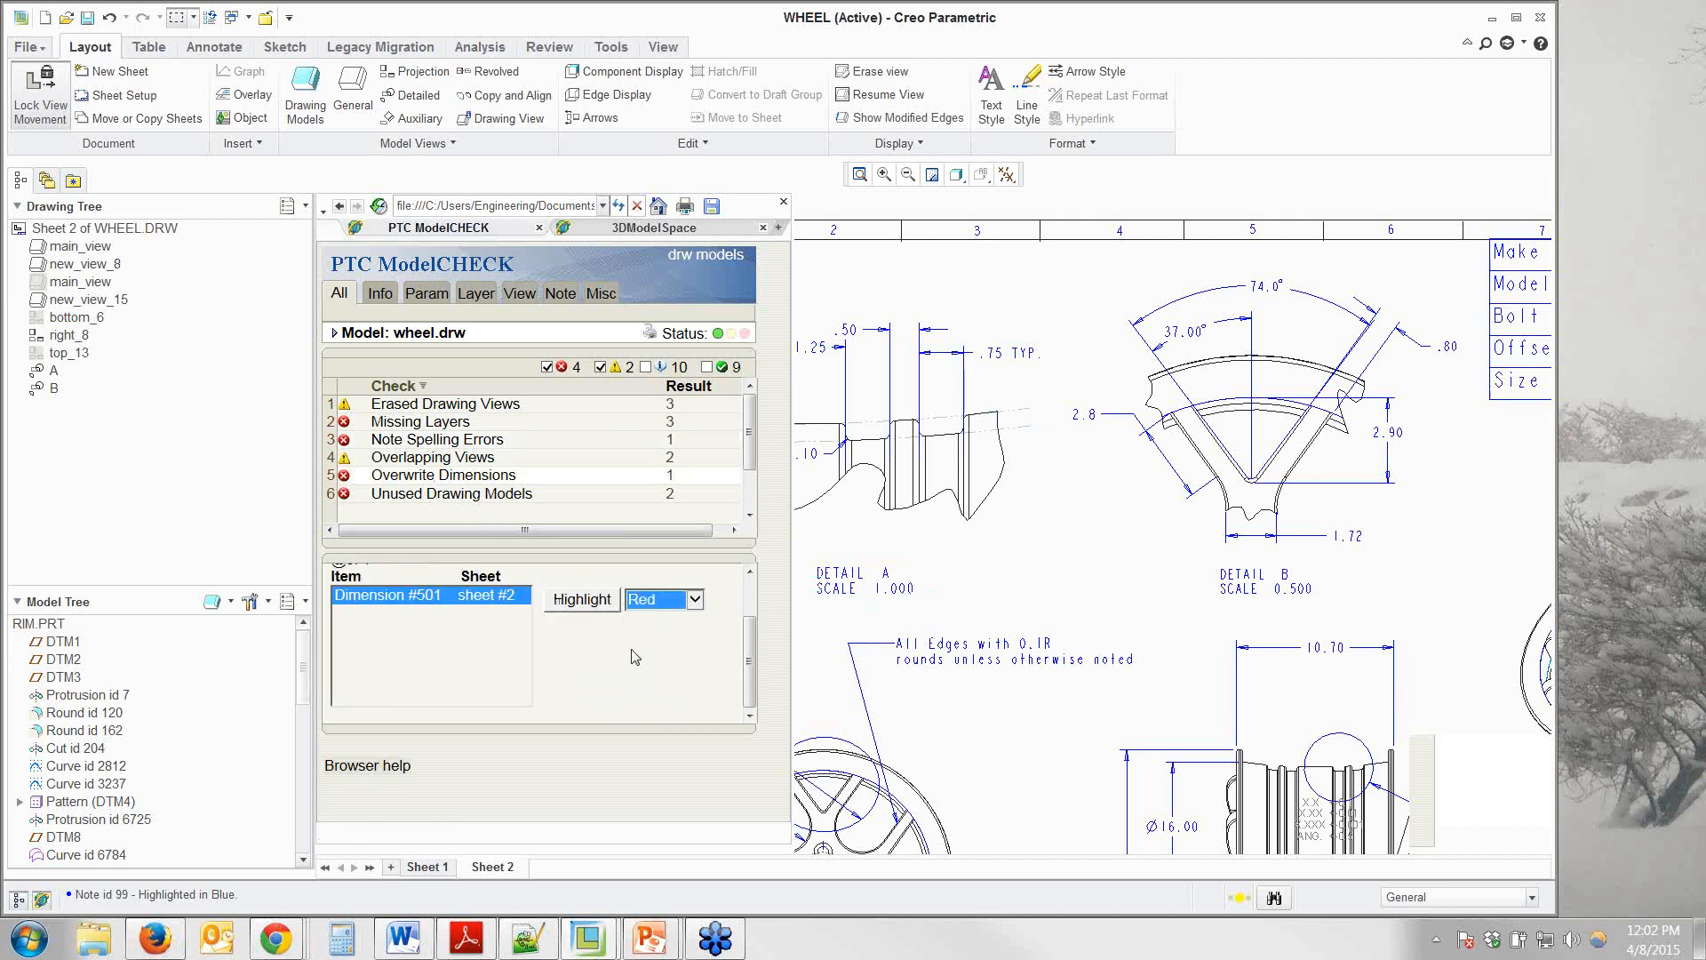
left_click(587, 604)
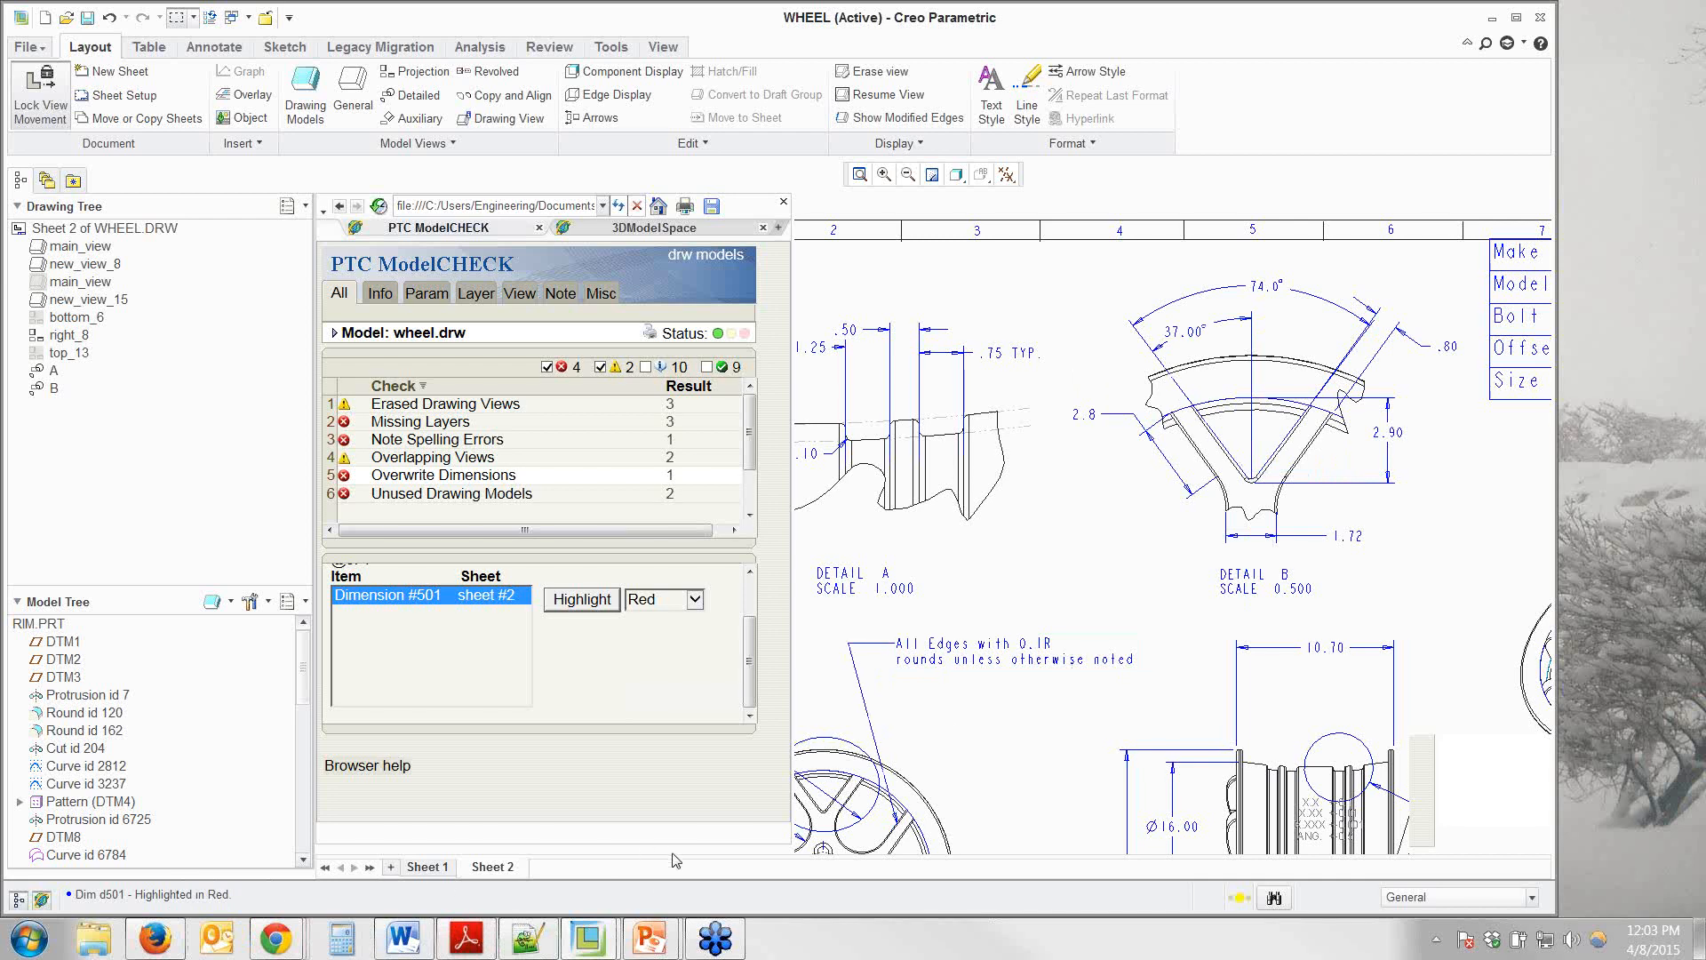
Switch to the running PowerPoint slide show and advance from the ModelCheck Demo slide to the Questions slide.
mouse_move(672, 951)
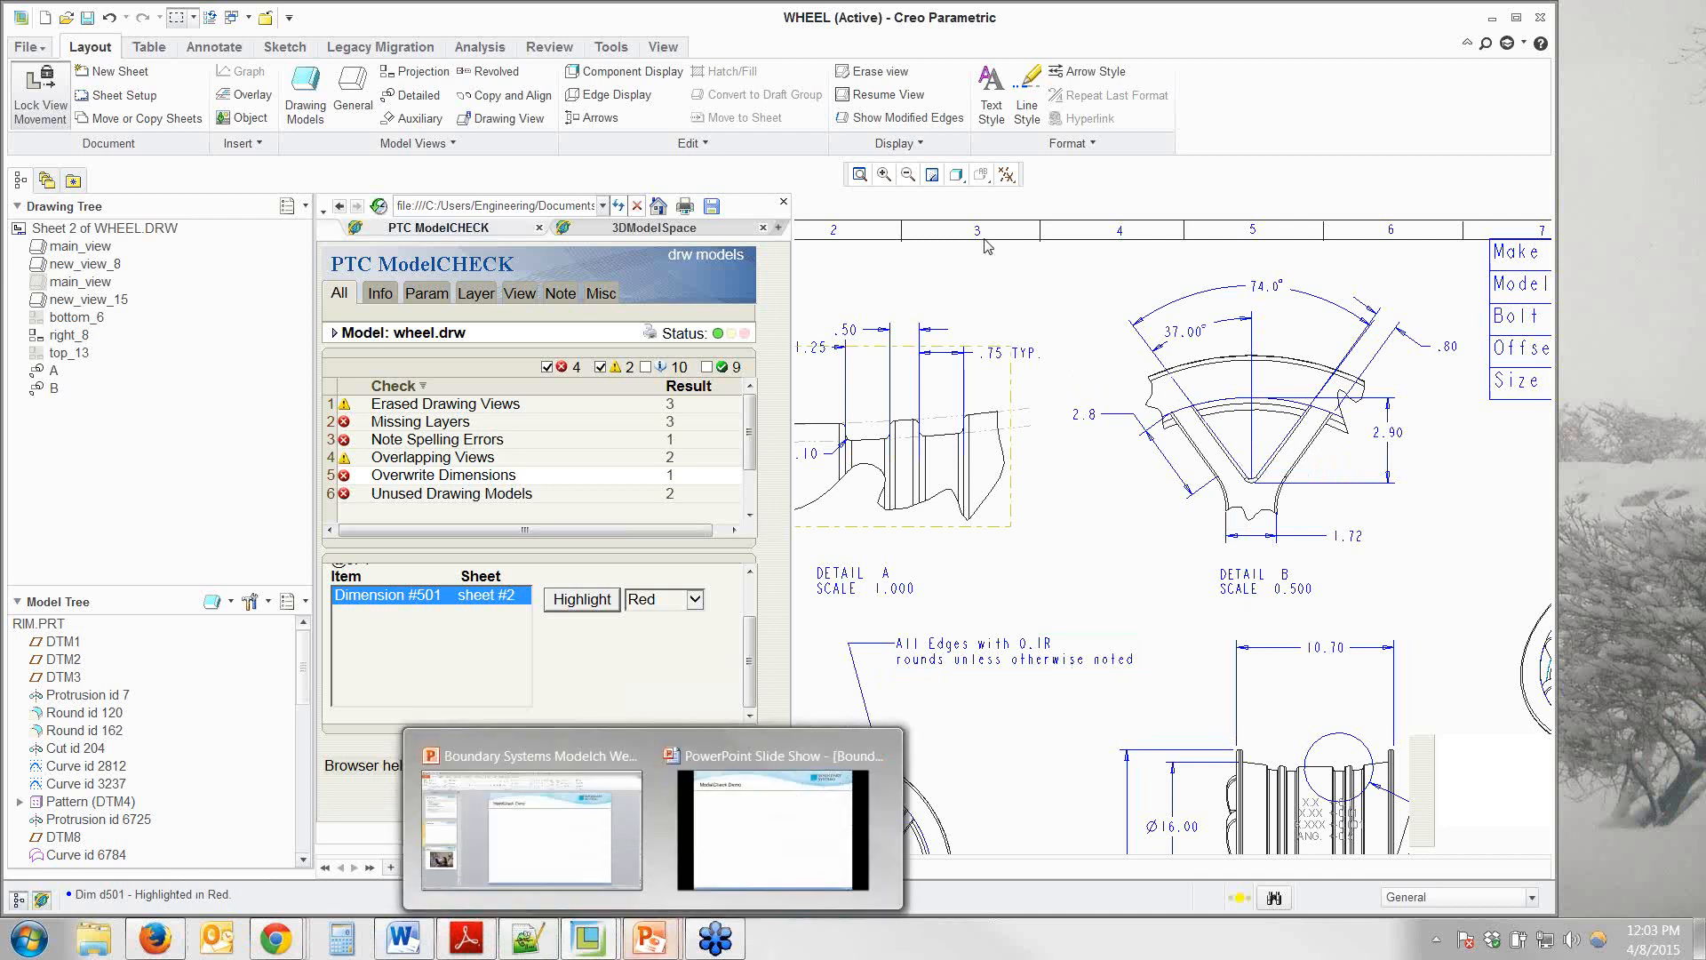
left_click(1691, 48)
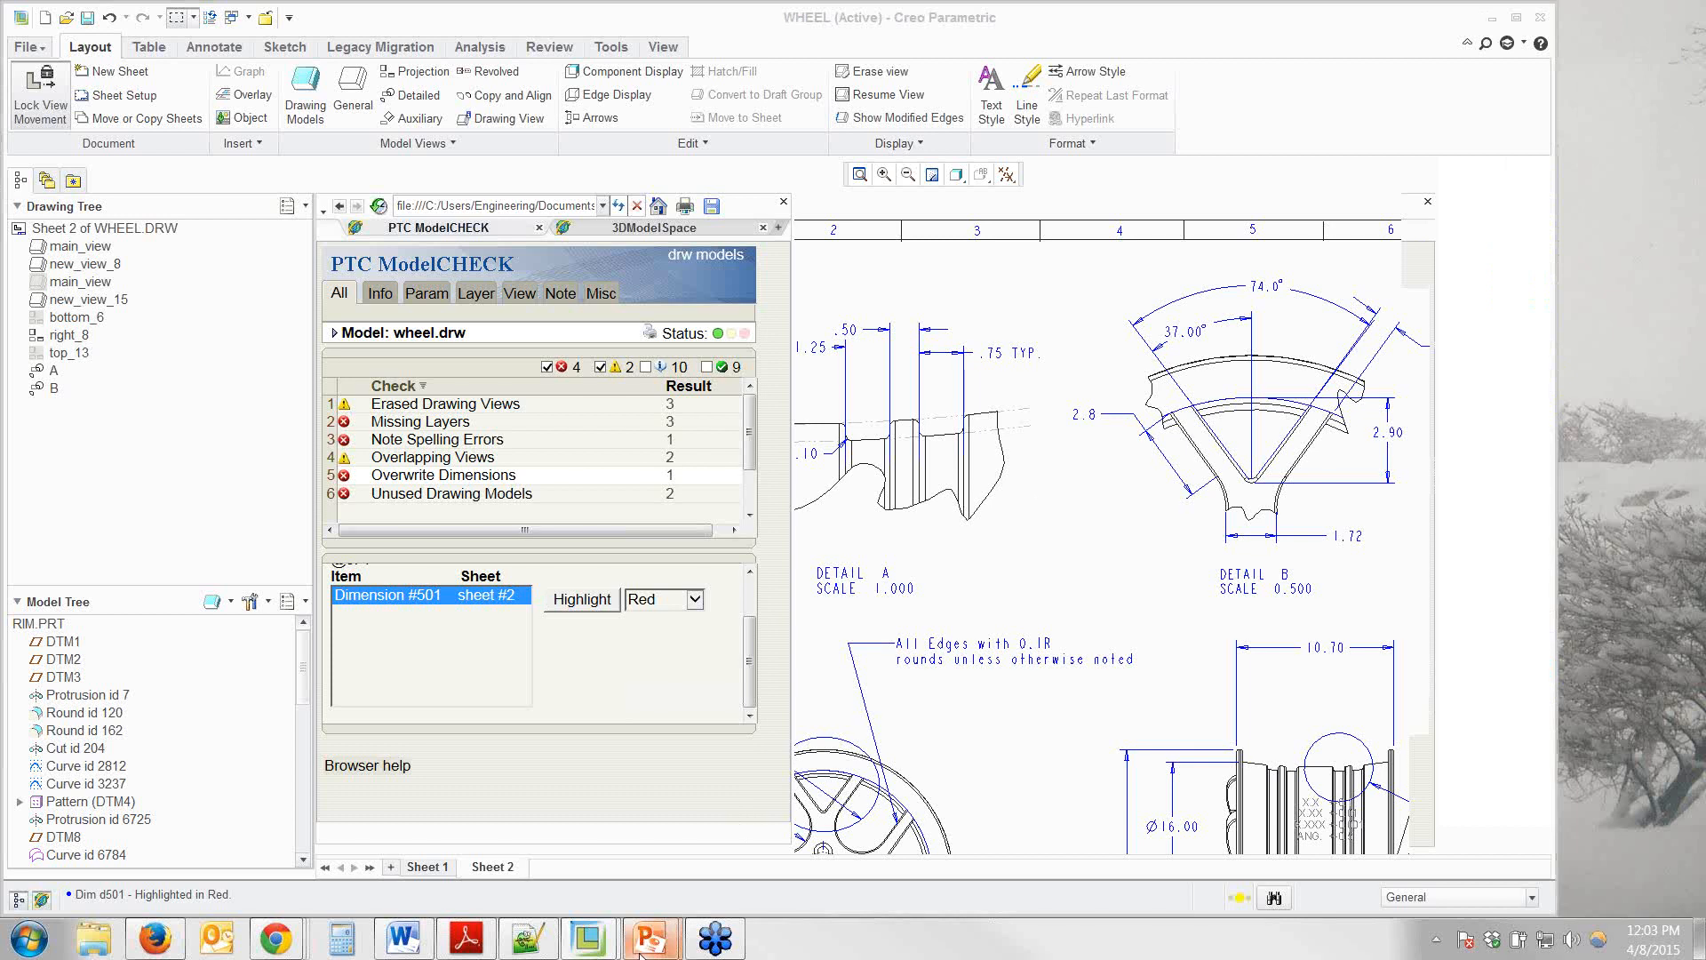
mouse_move(651, 939)
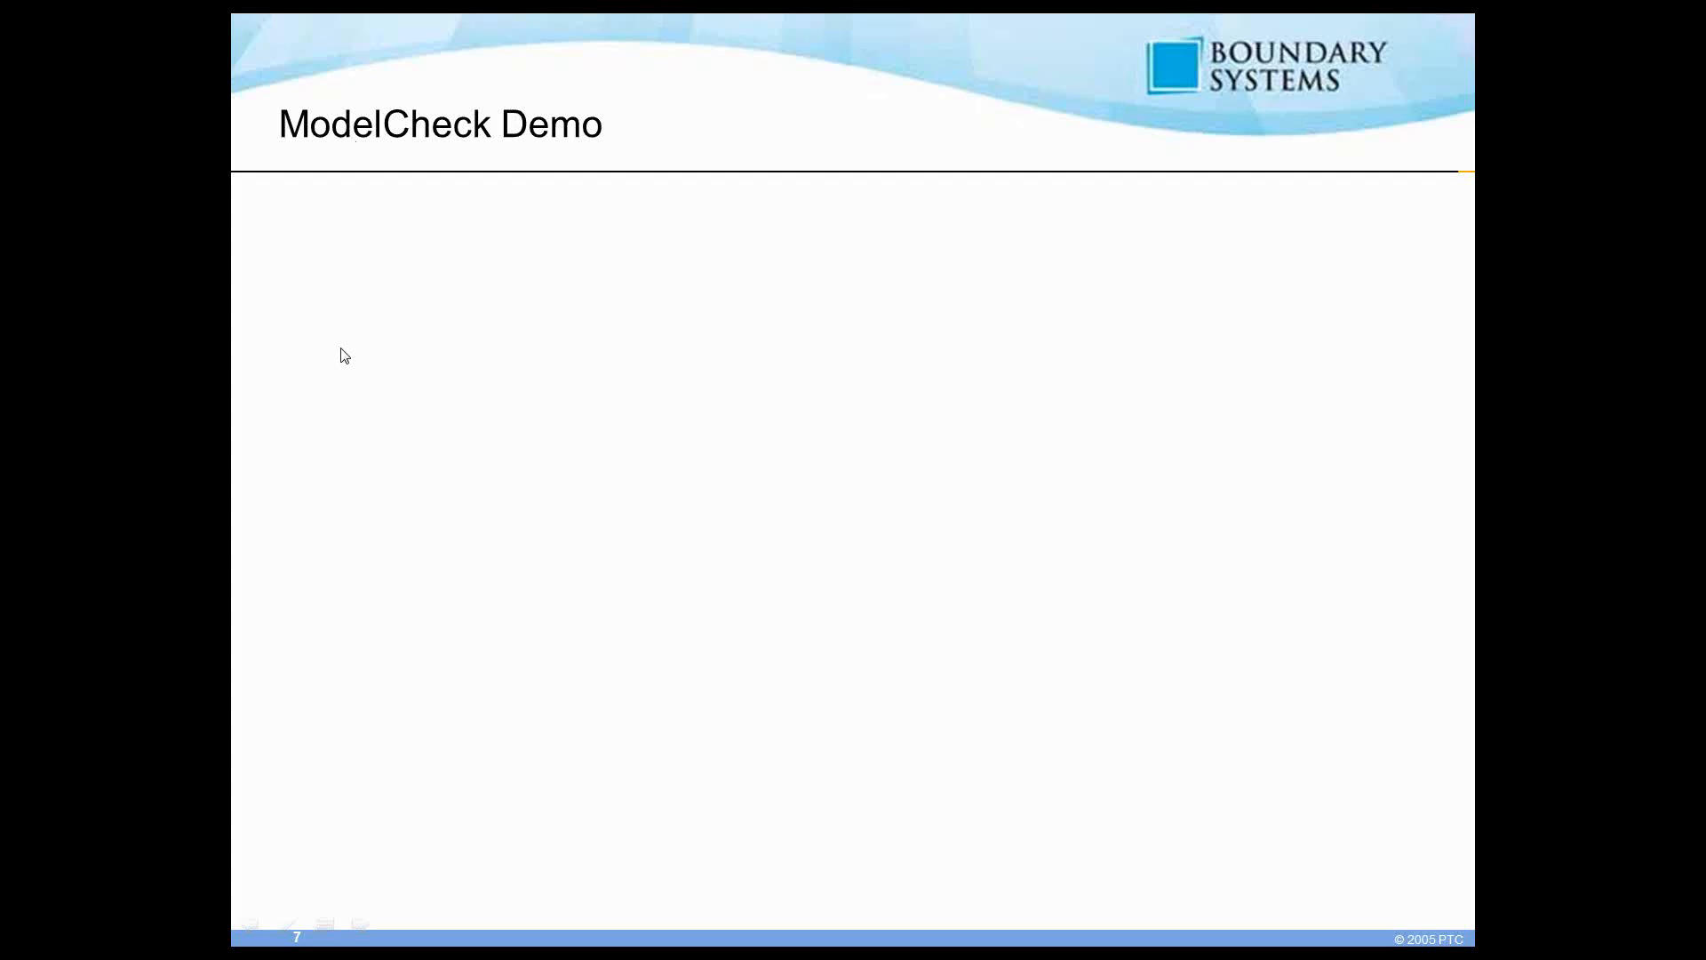
left_click(330, 343)
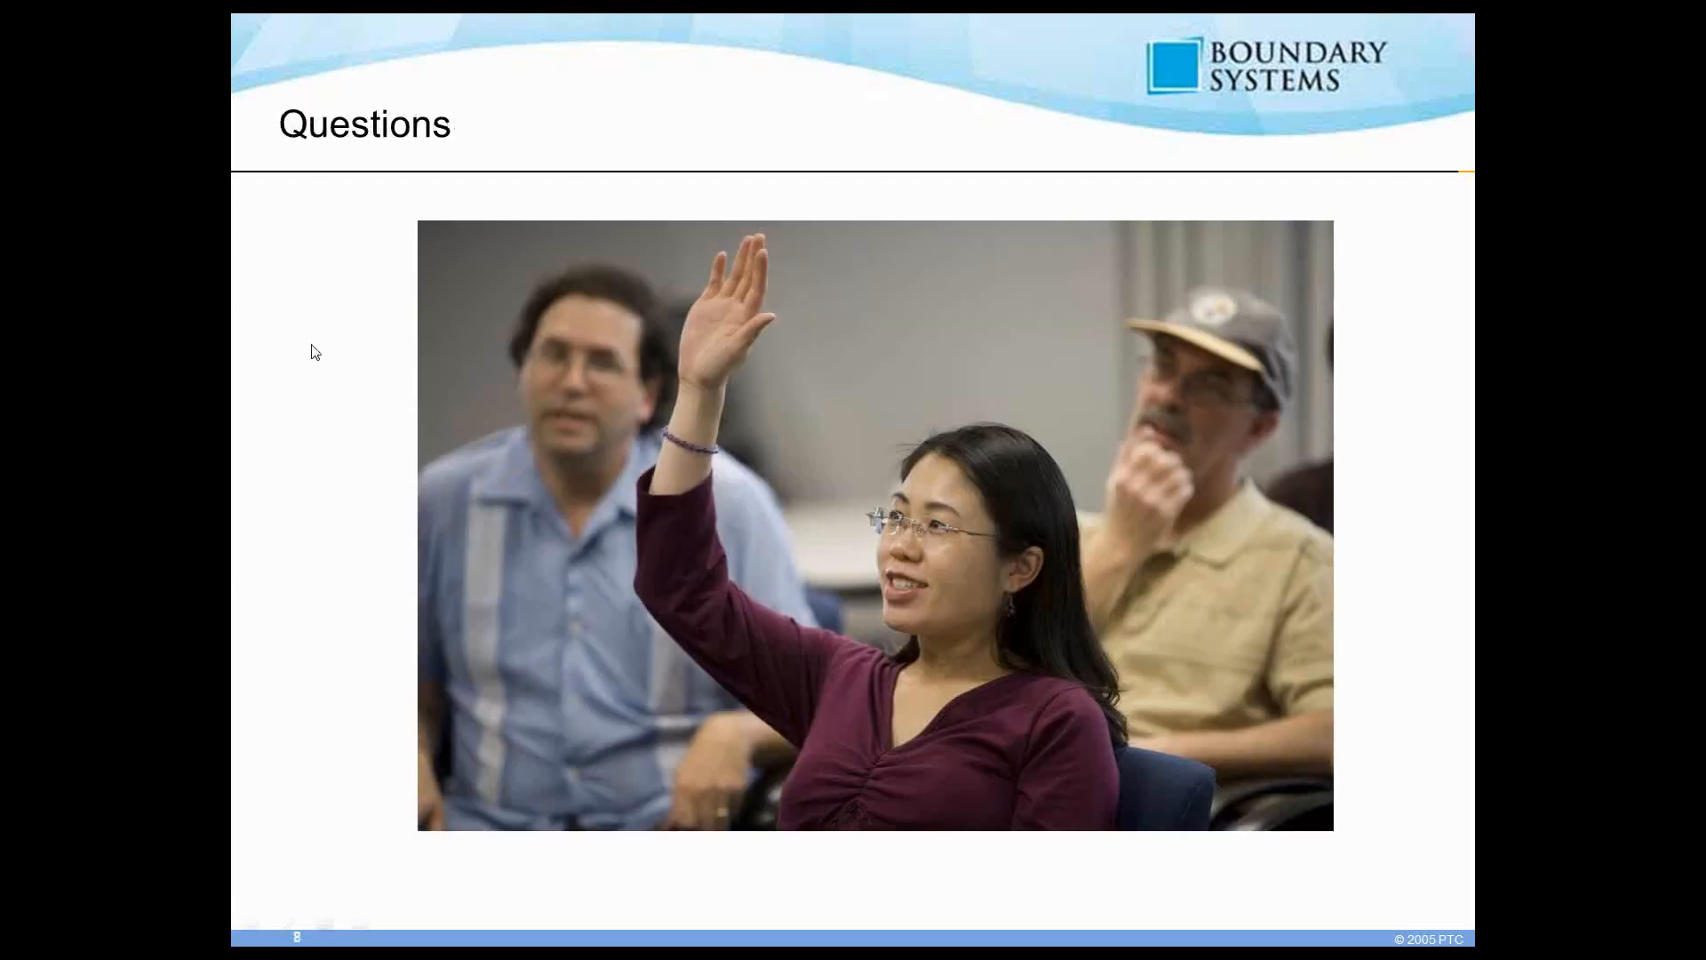